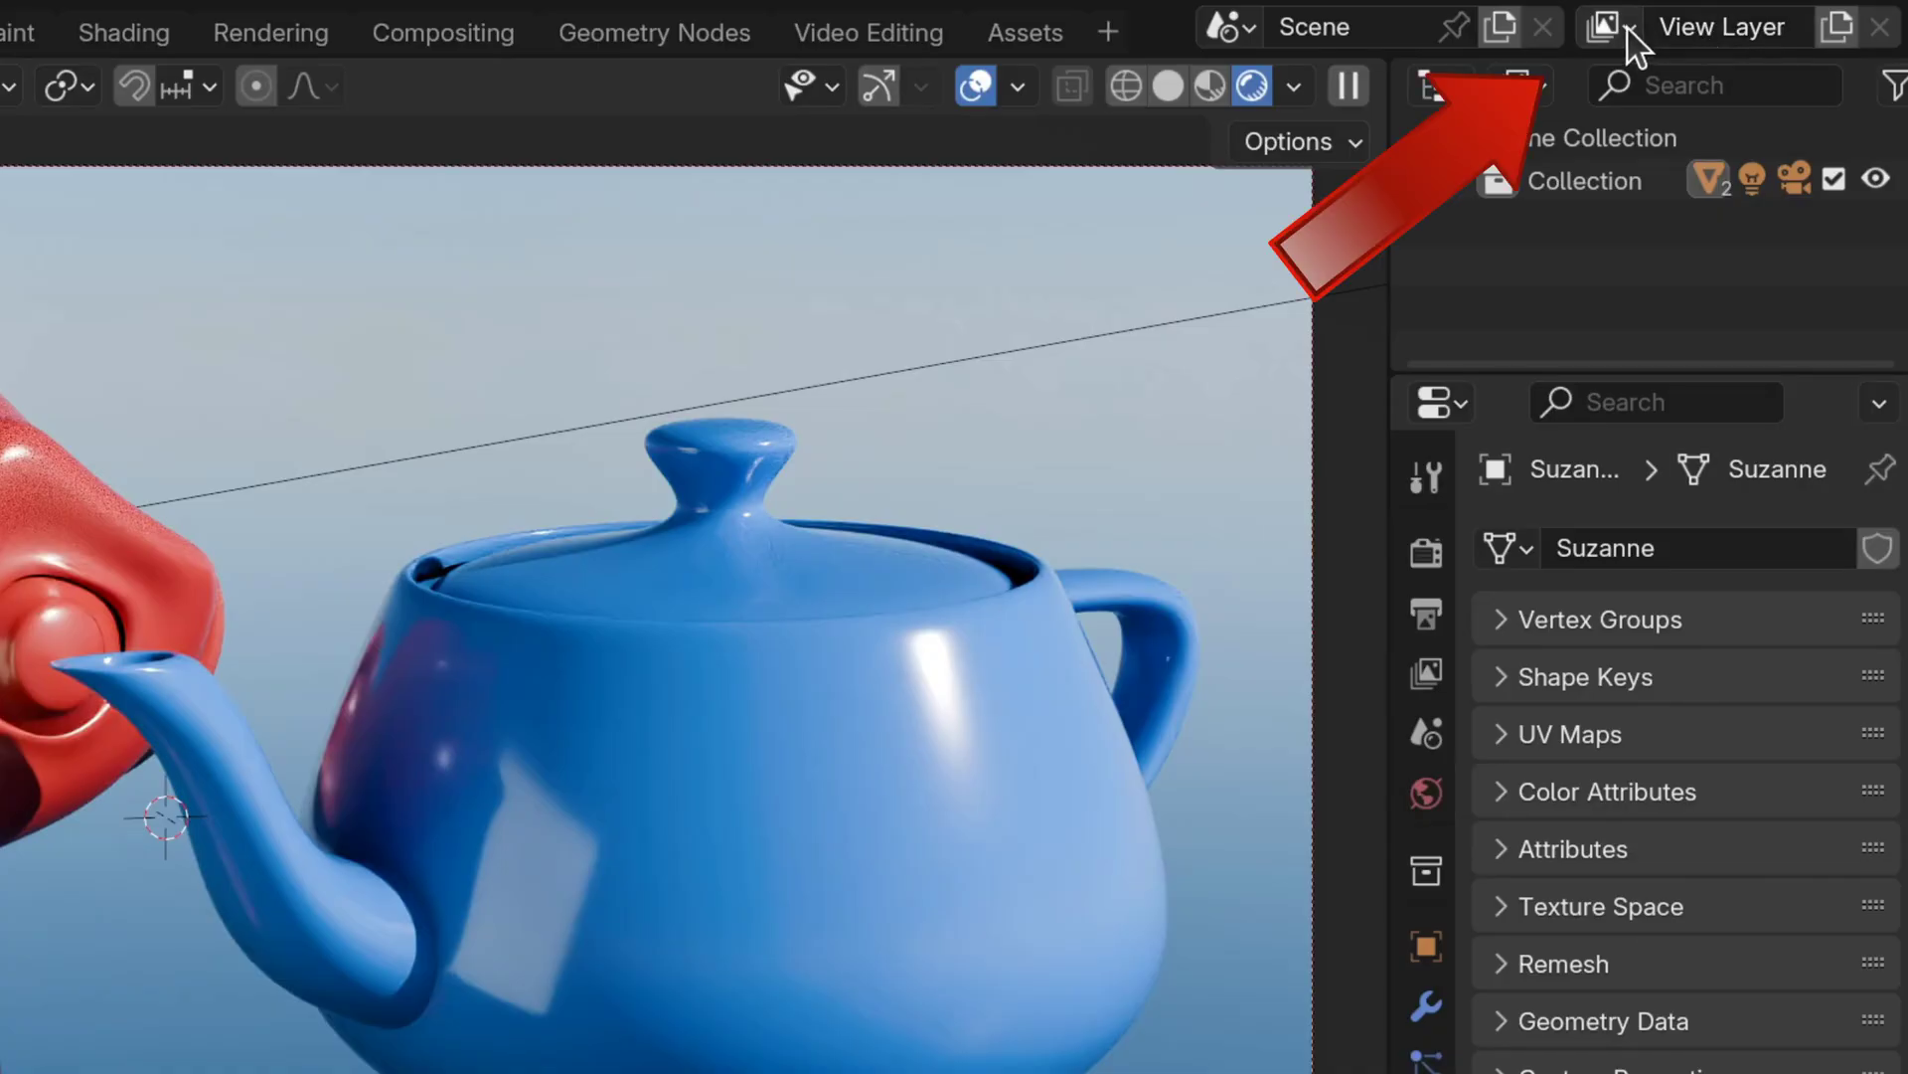
{"action": "left_click", "coordinate": [1627, 30]}
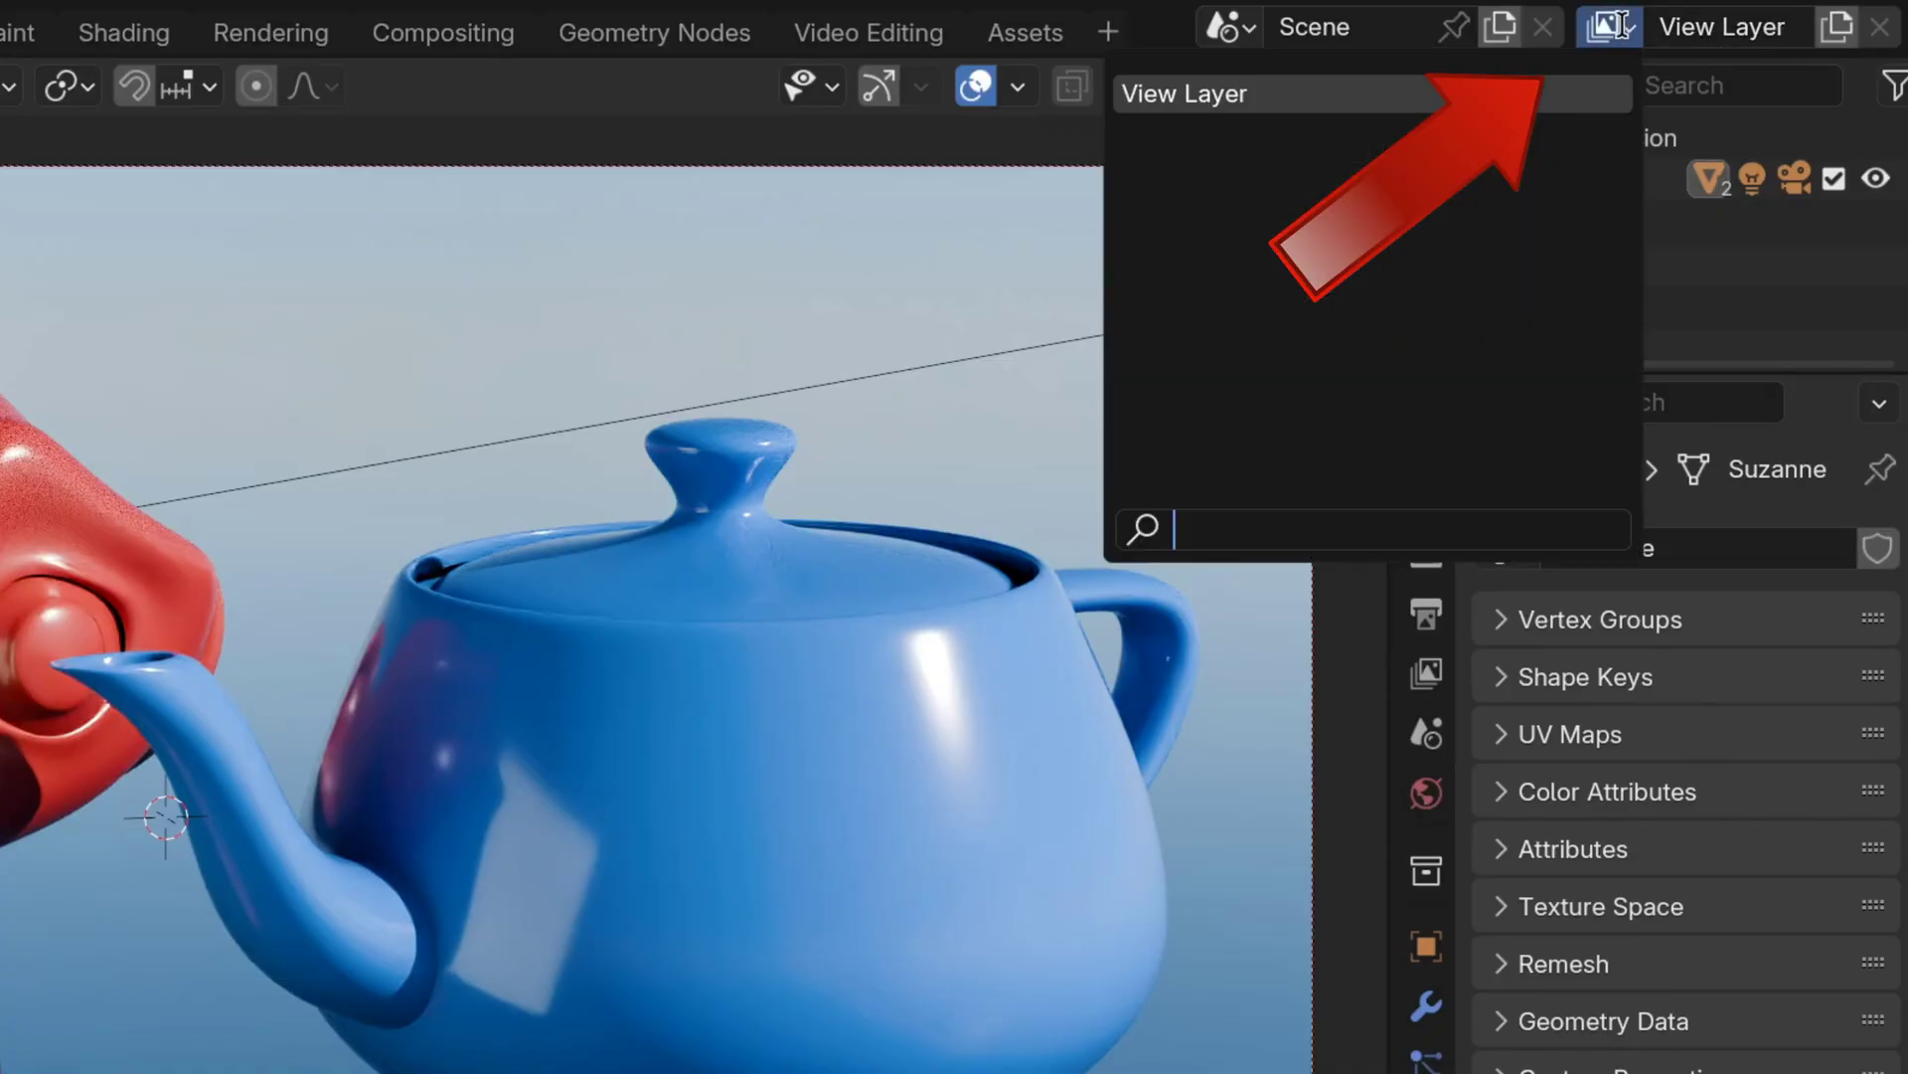
{"action": "double_click", "coordinate": [1734, 27]}
{"action": "left_click", "coordinate": [1607, 36]}
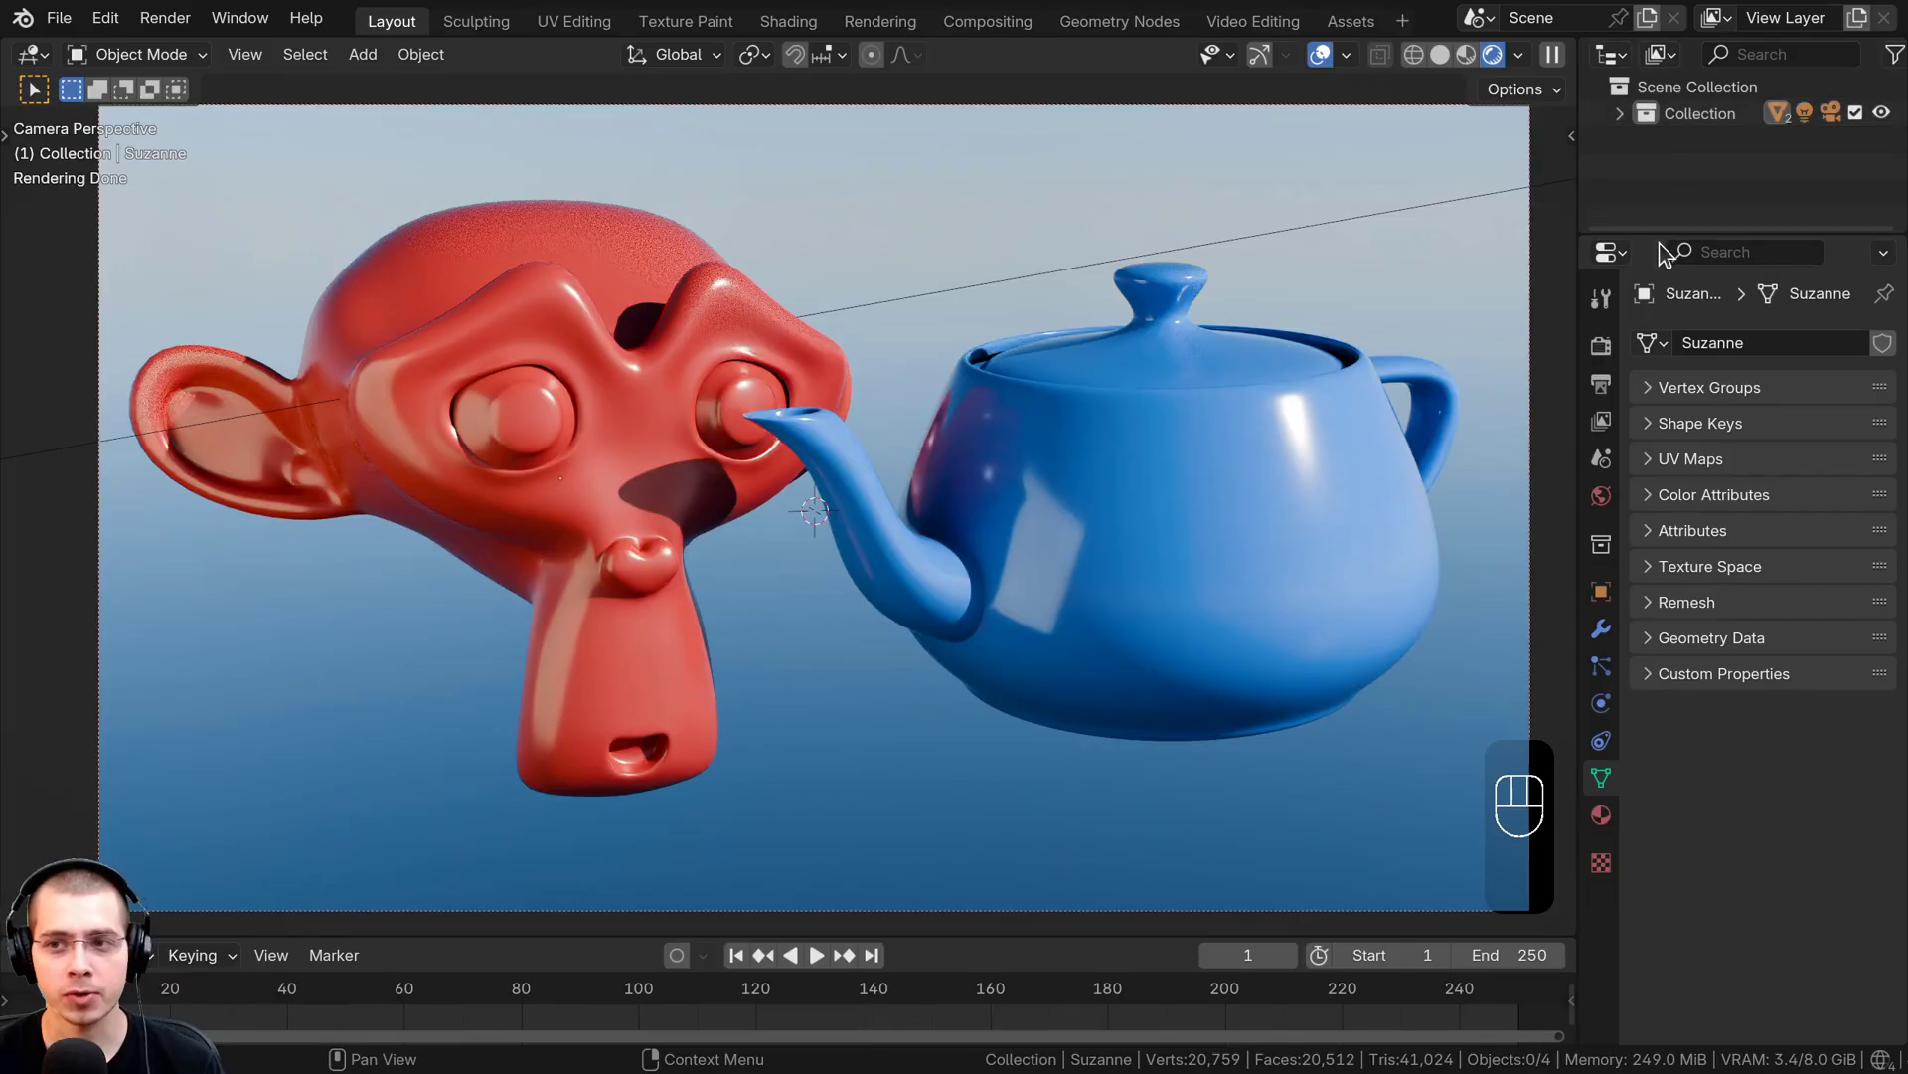
Enlarge the outliner area and move the teapot into a new collection named 2
{"action": "left_click_drag", "start_coordinate": [1658, 233], "coordinate": [1659, 301]}
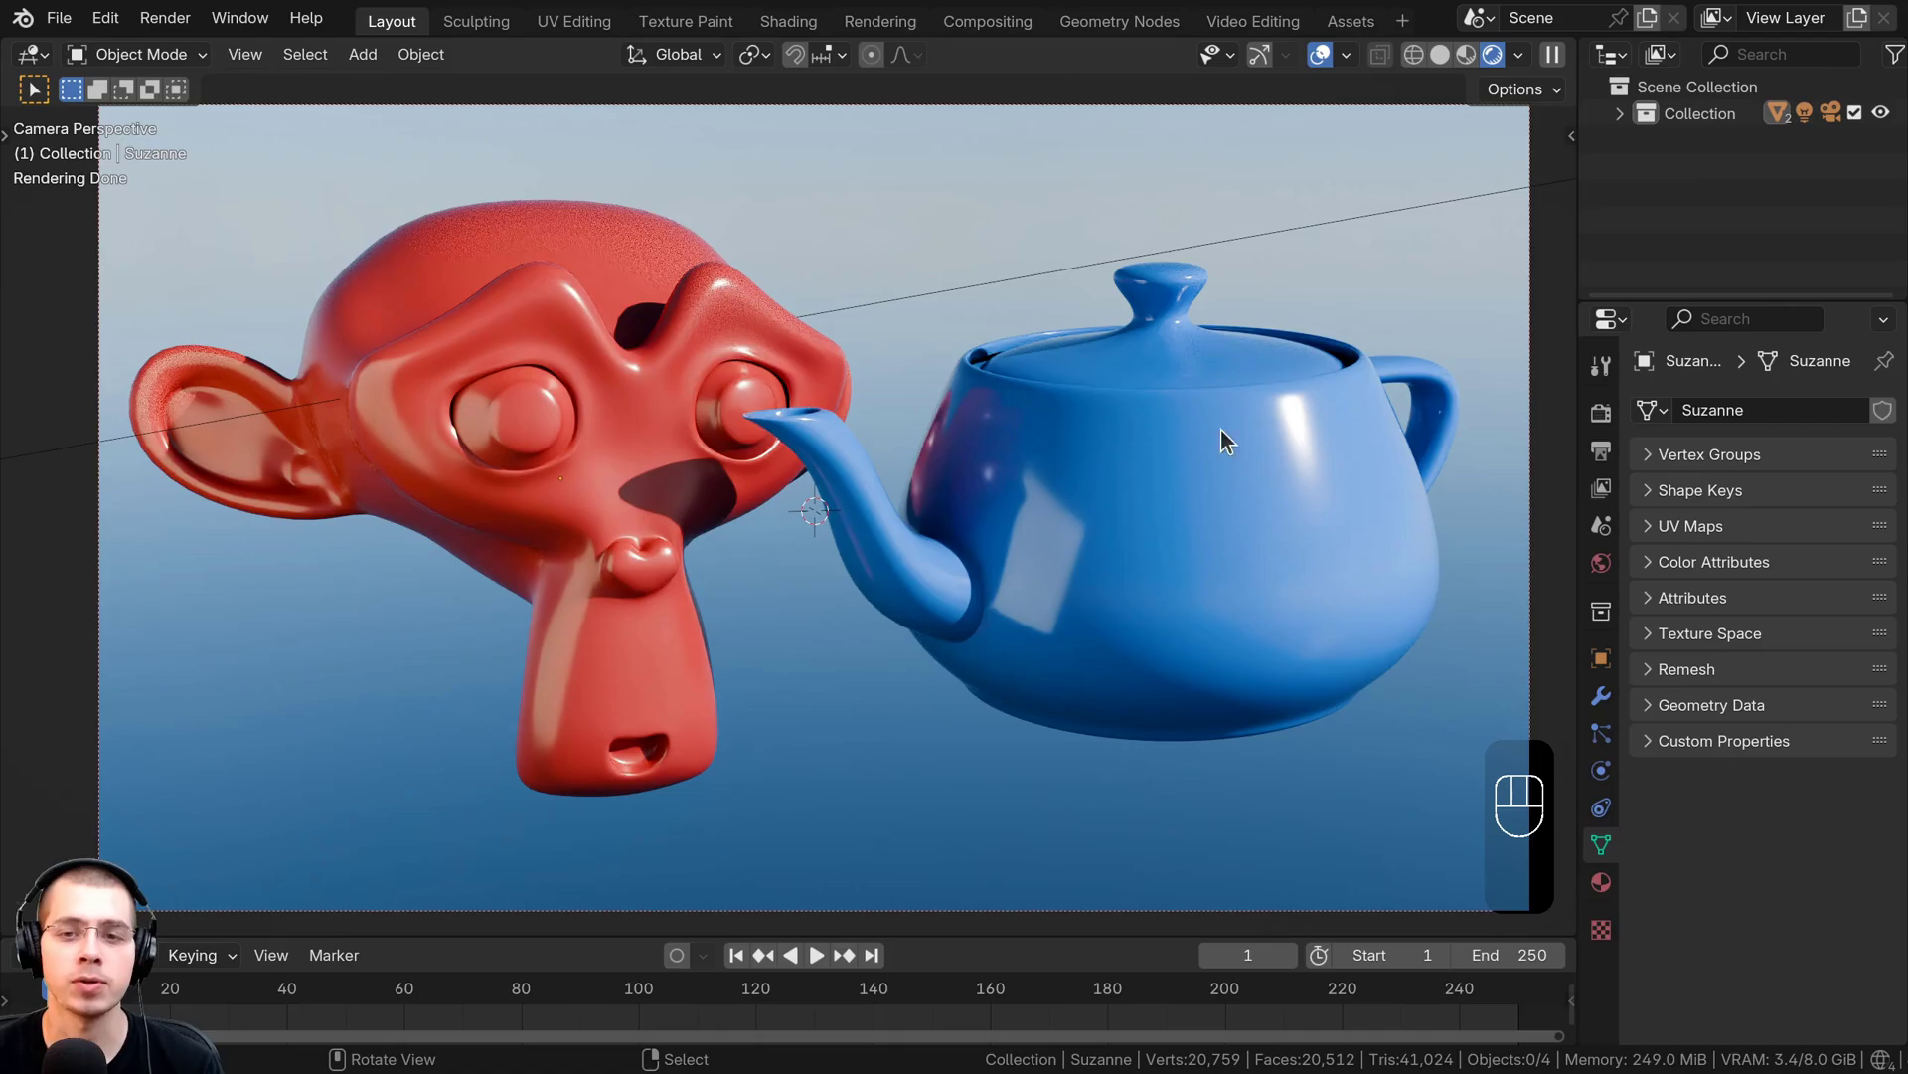
{"action": "left_click", "coordinate": [1157, 414]}
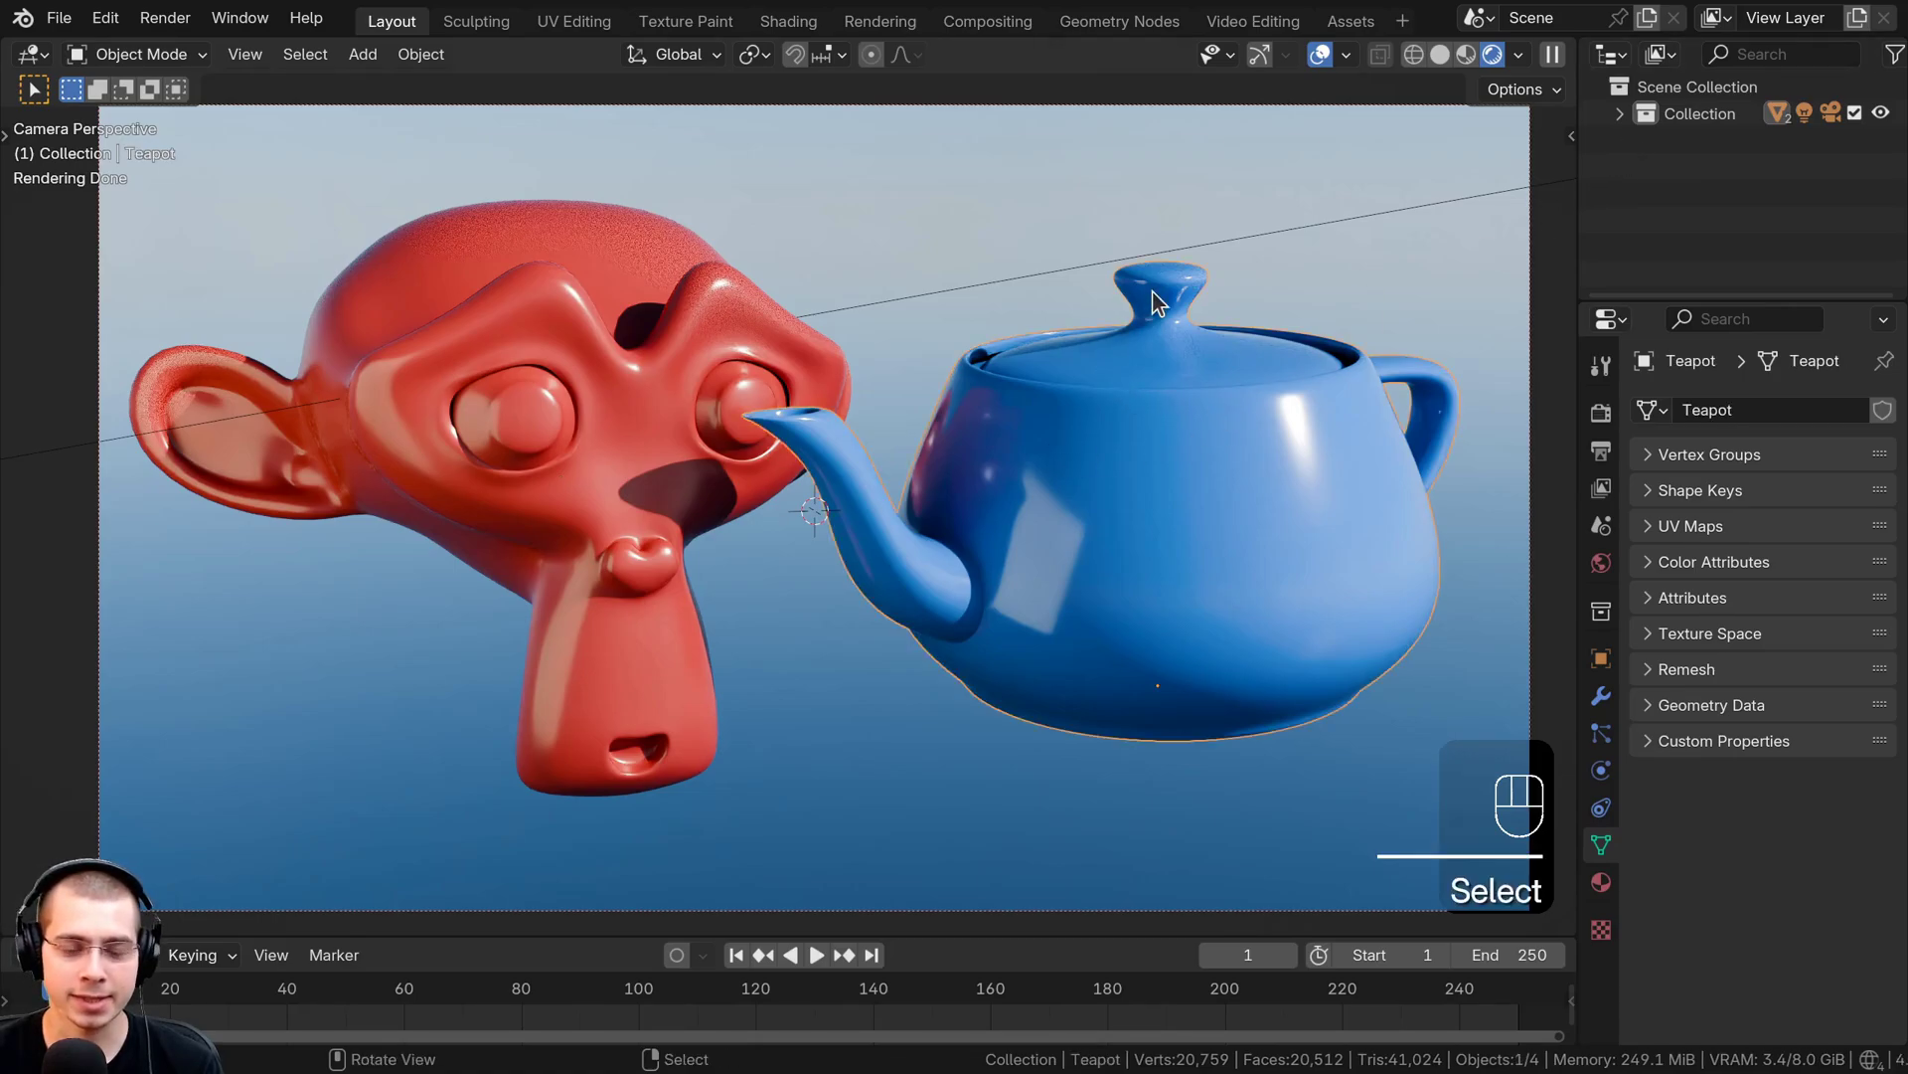
{"action": "key", "text": "m"}
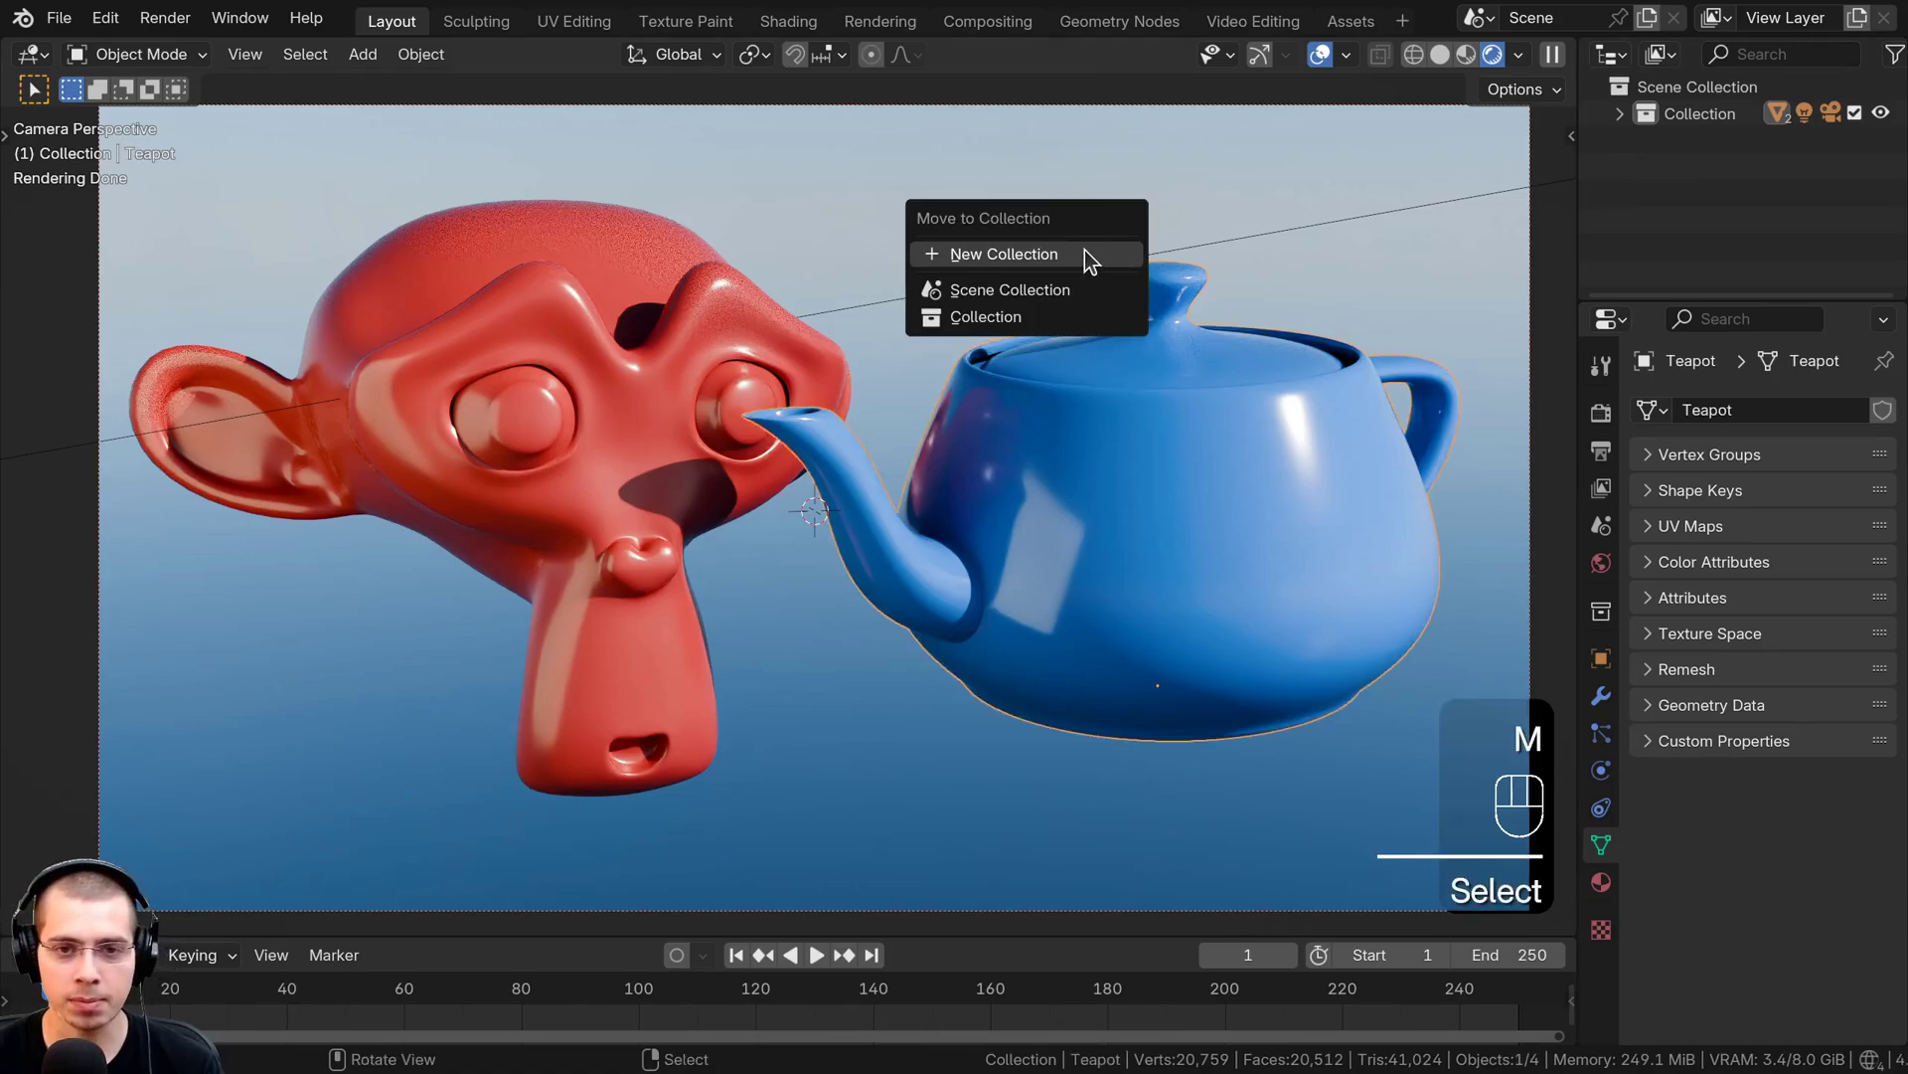
{"action": "left_click", "coordinate": [1028, 252]}
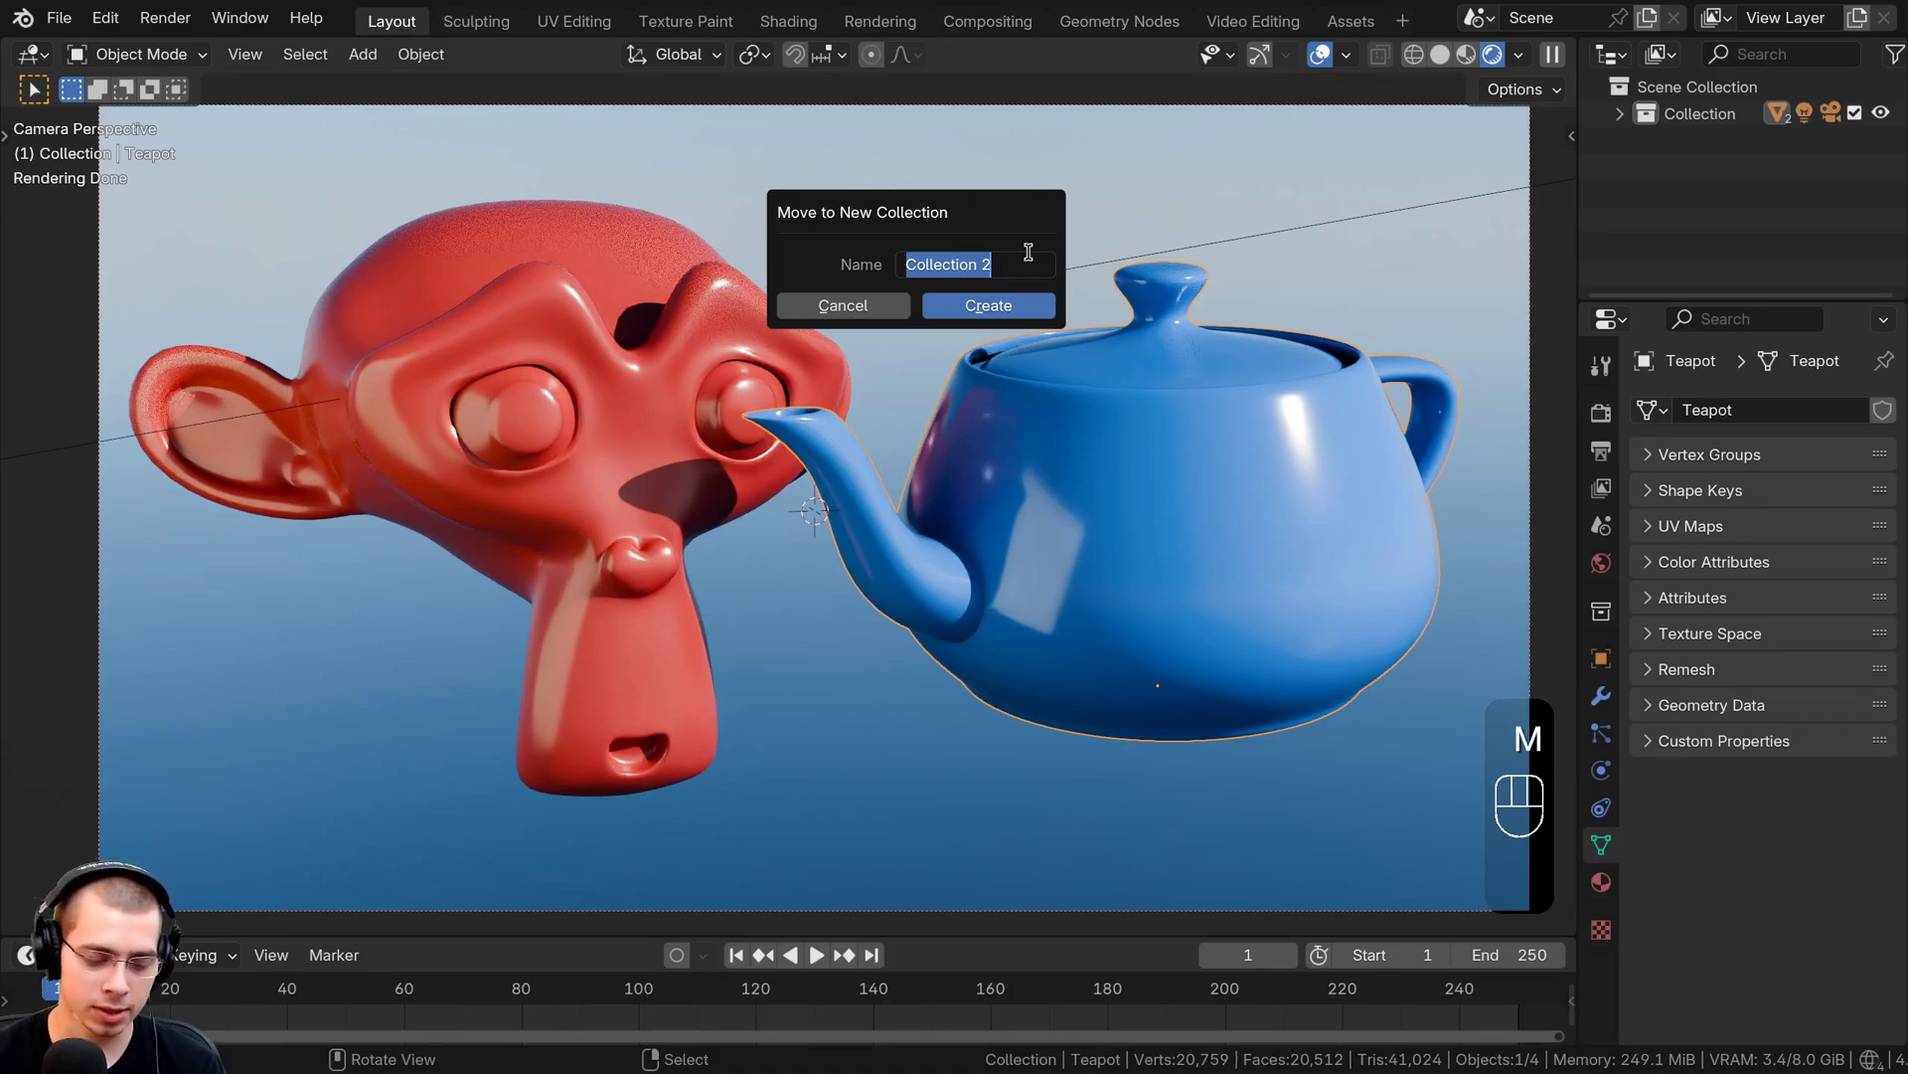
{"action": "type", "text": "2"}
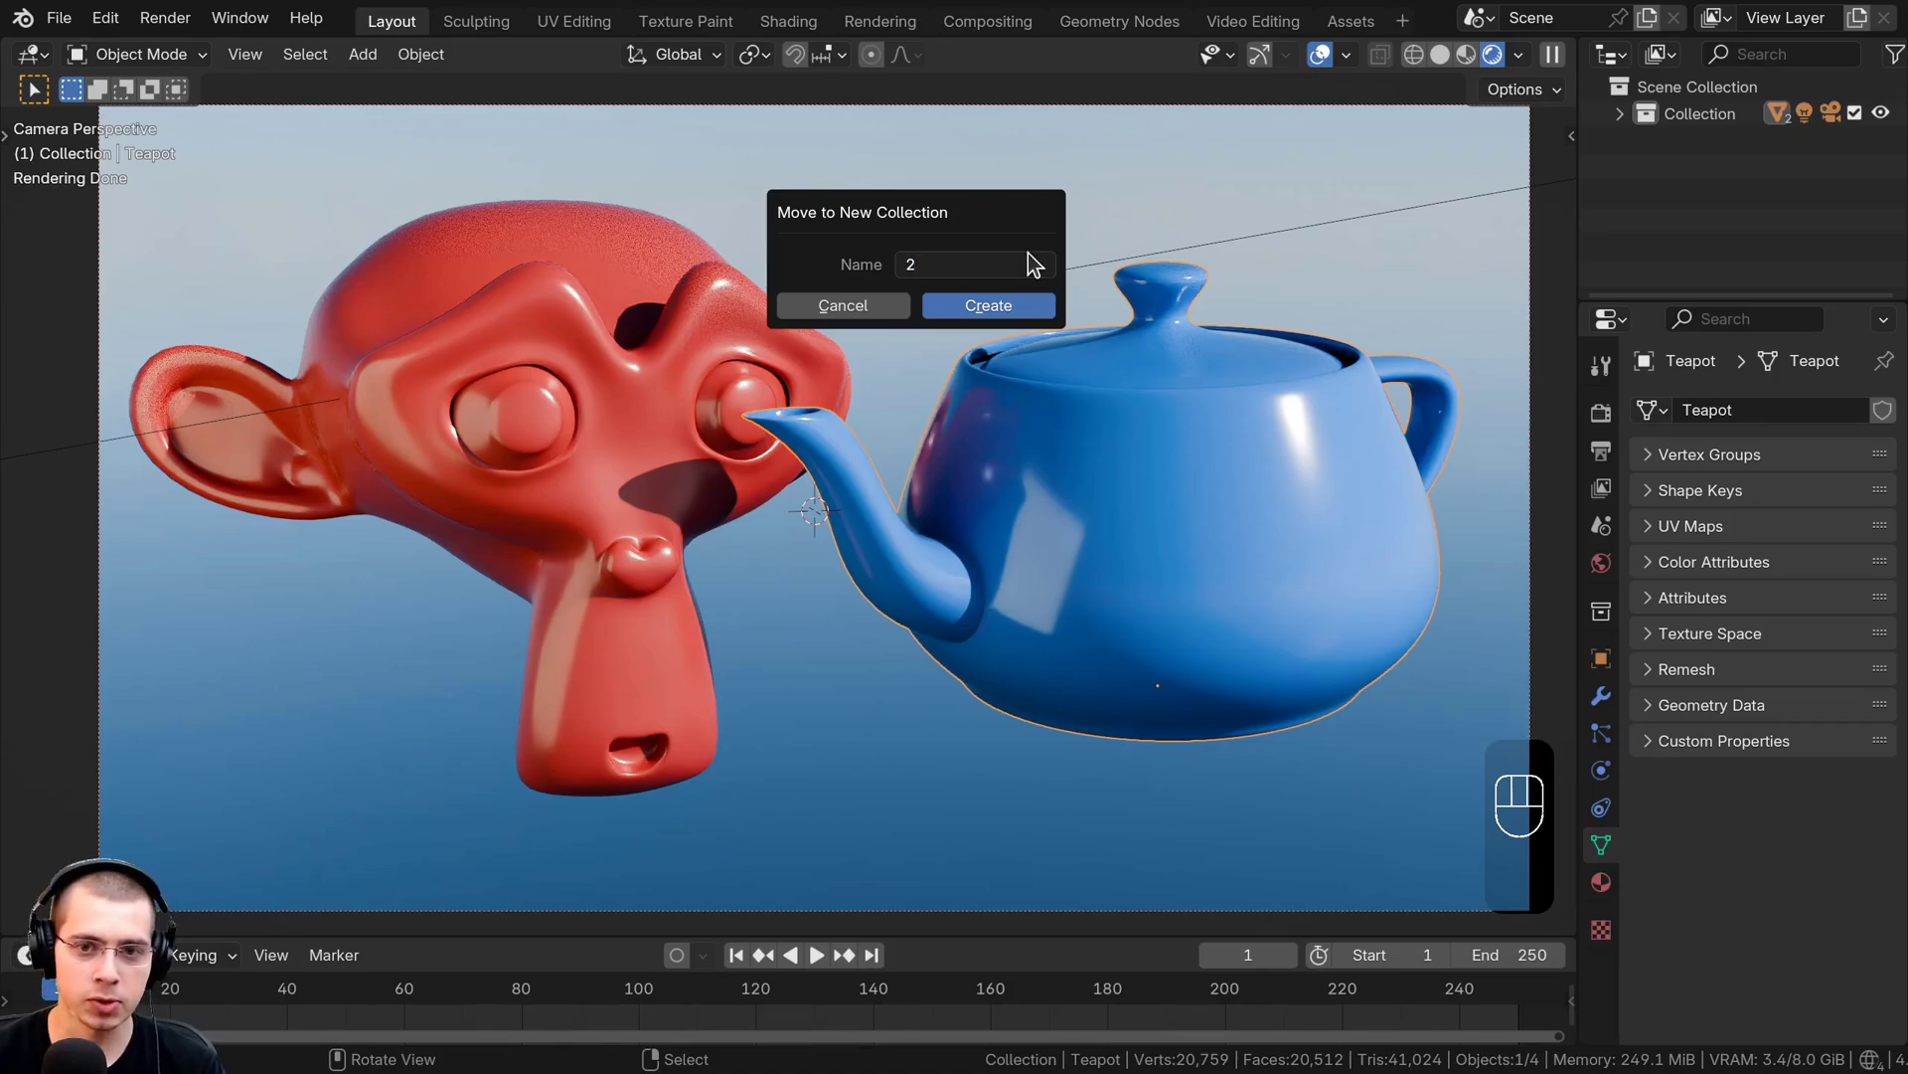
{"action": "left_click", "coordinate": [988, 305]}
Rename the original collection as 1 and collapse both collections in the outliner
{"action": "left_click", "coordinate": [1701, 121]}
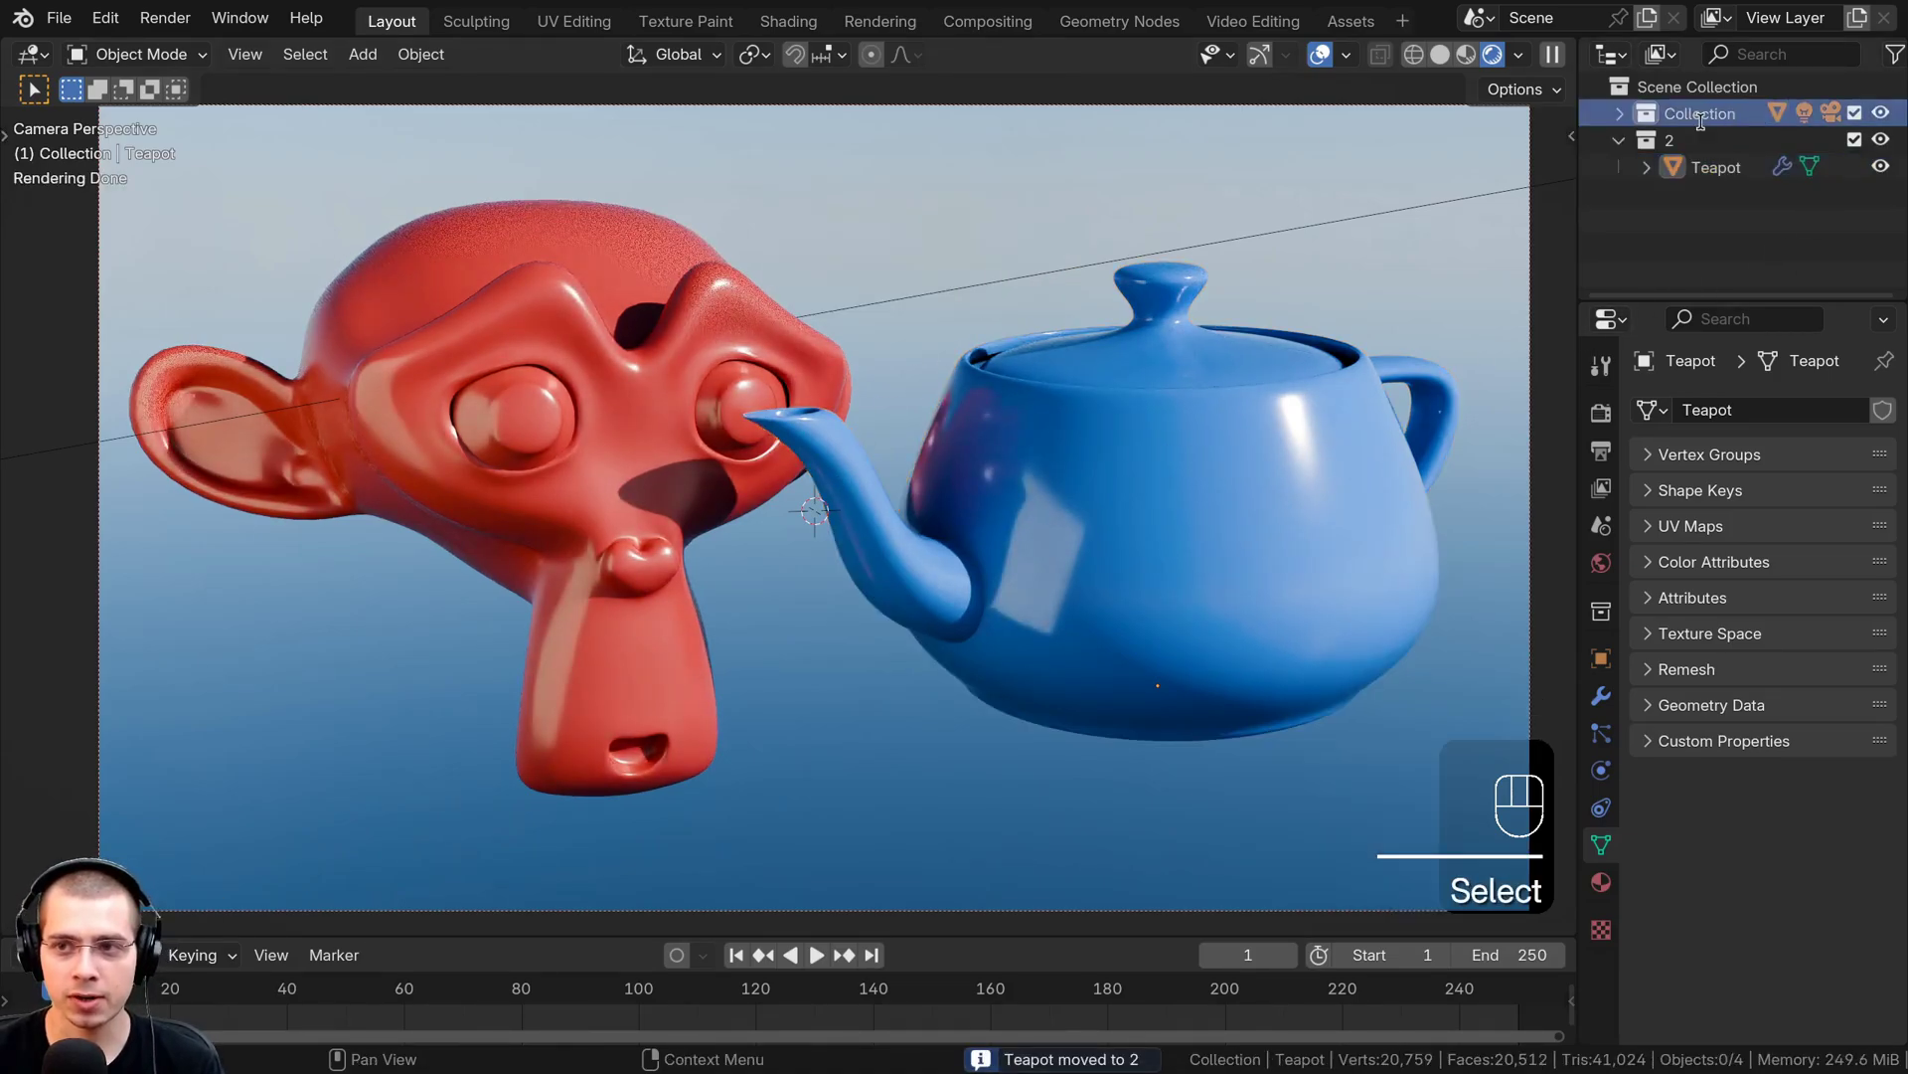
{"action": "double_click", "coordinate": [1701, 121]}
{"action": "type", "text": "1"}
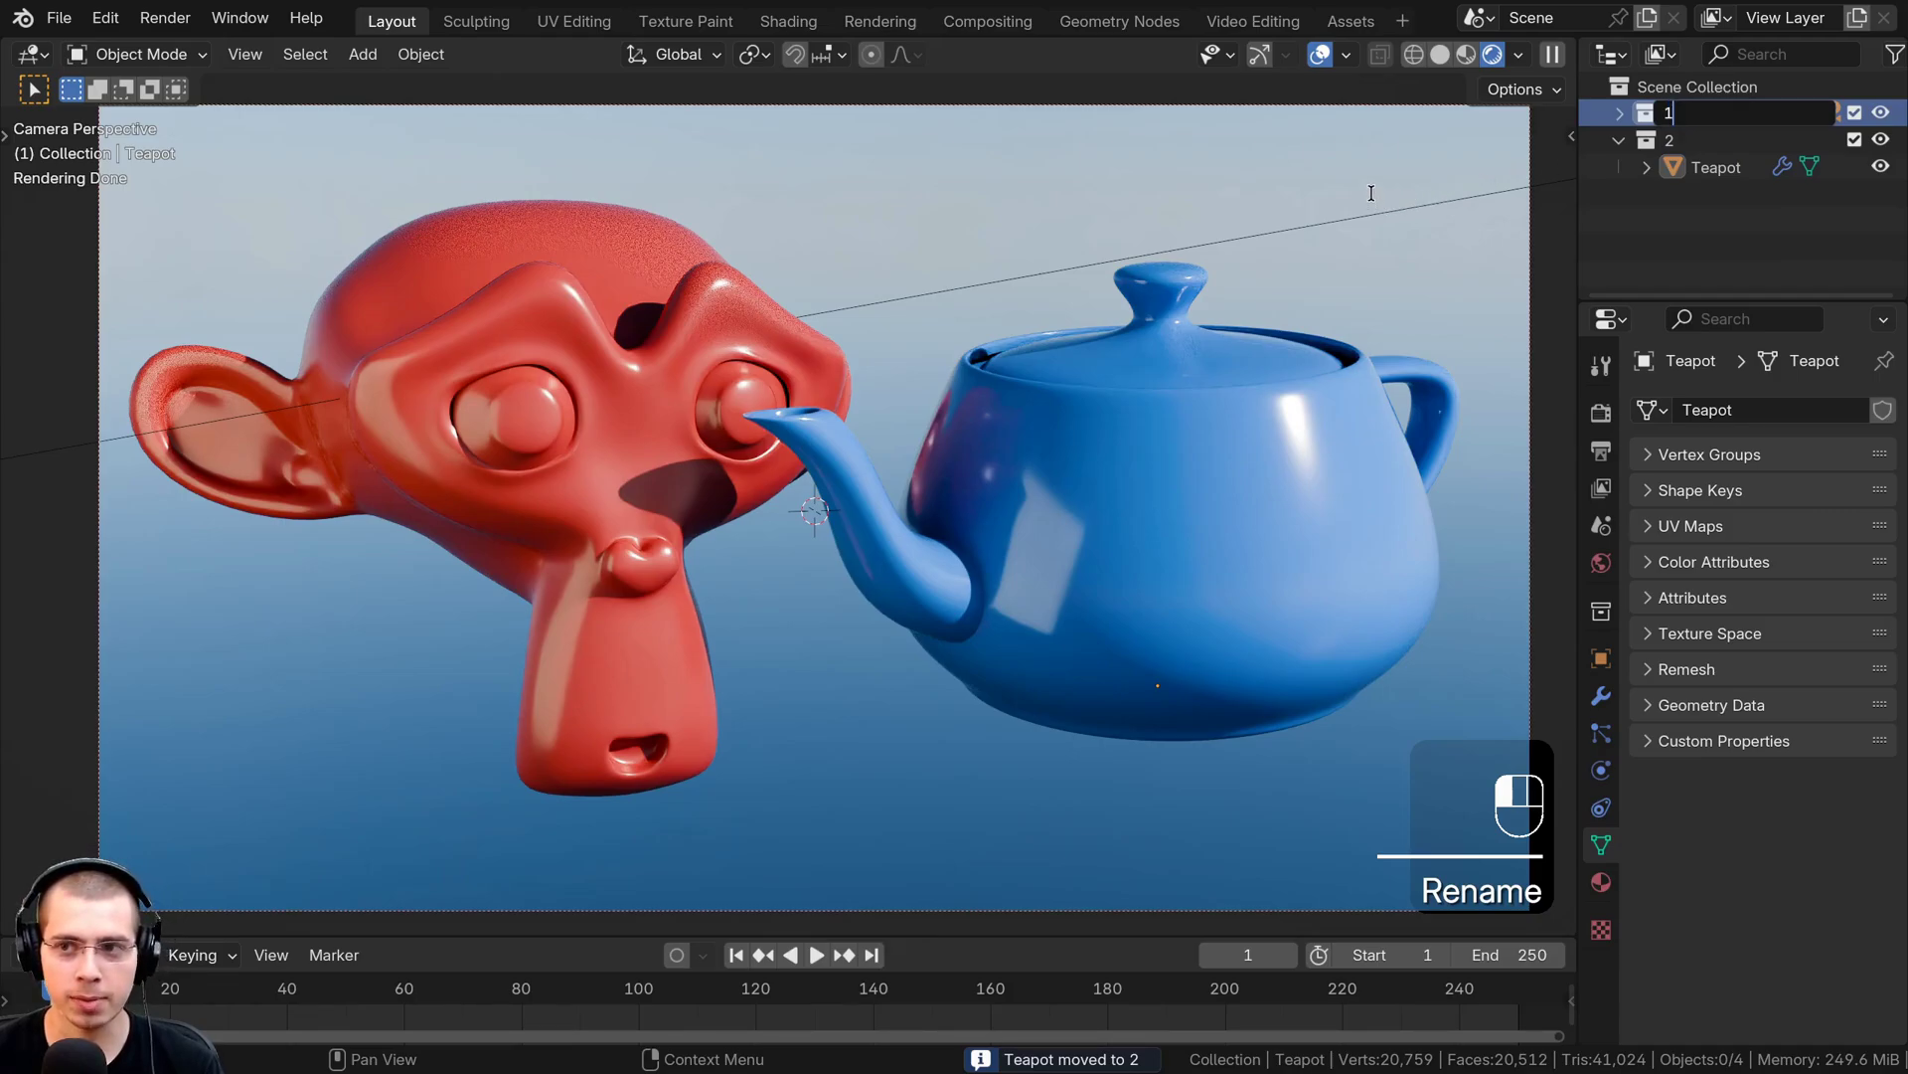
{"action": "key", "text": "Return"}
{"action": "left_click", "coordinate": [1620, 113]}
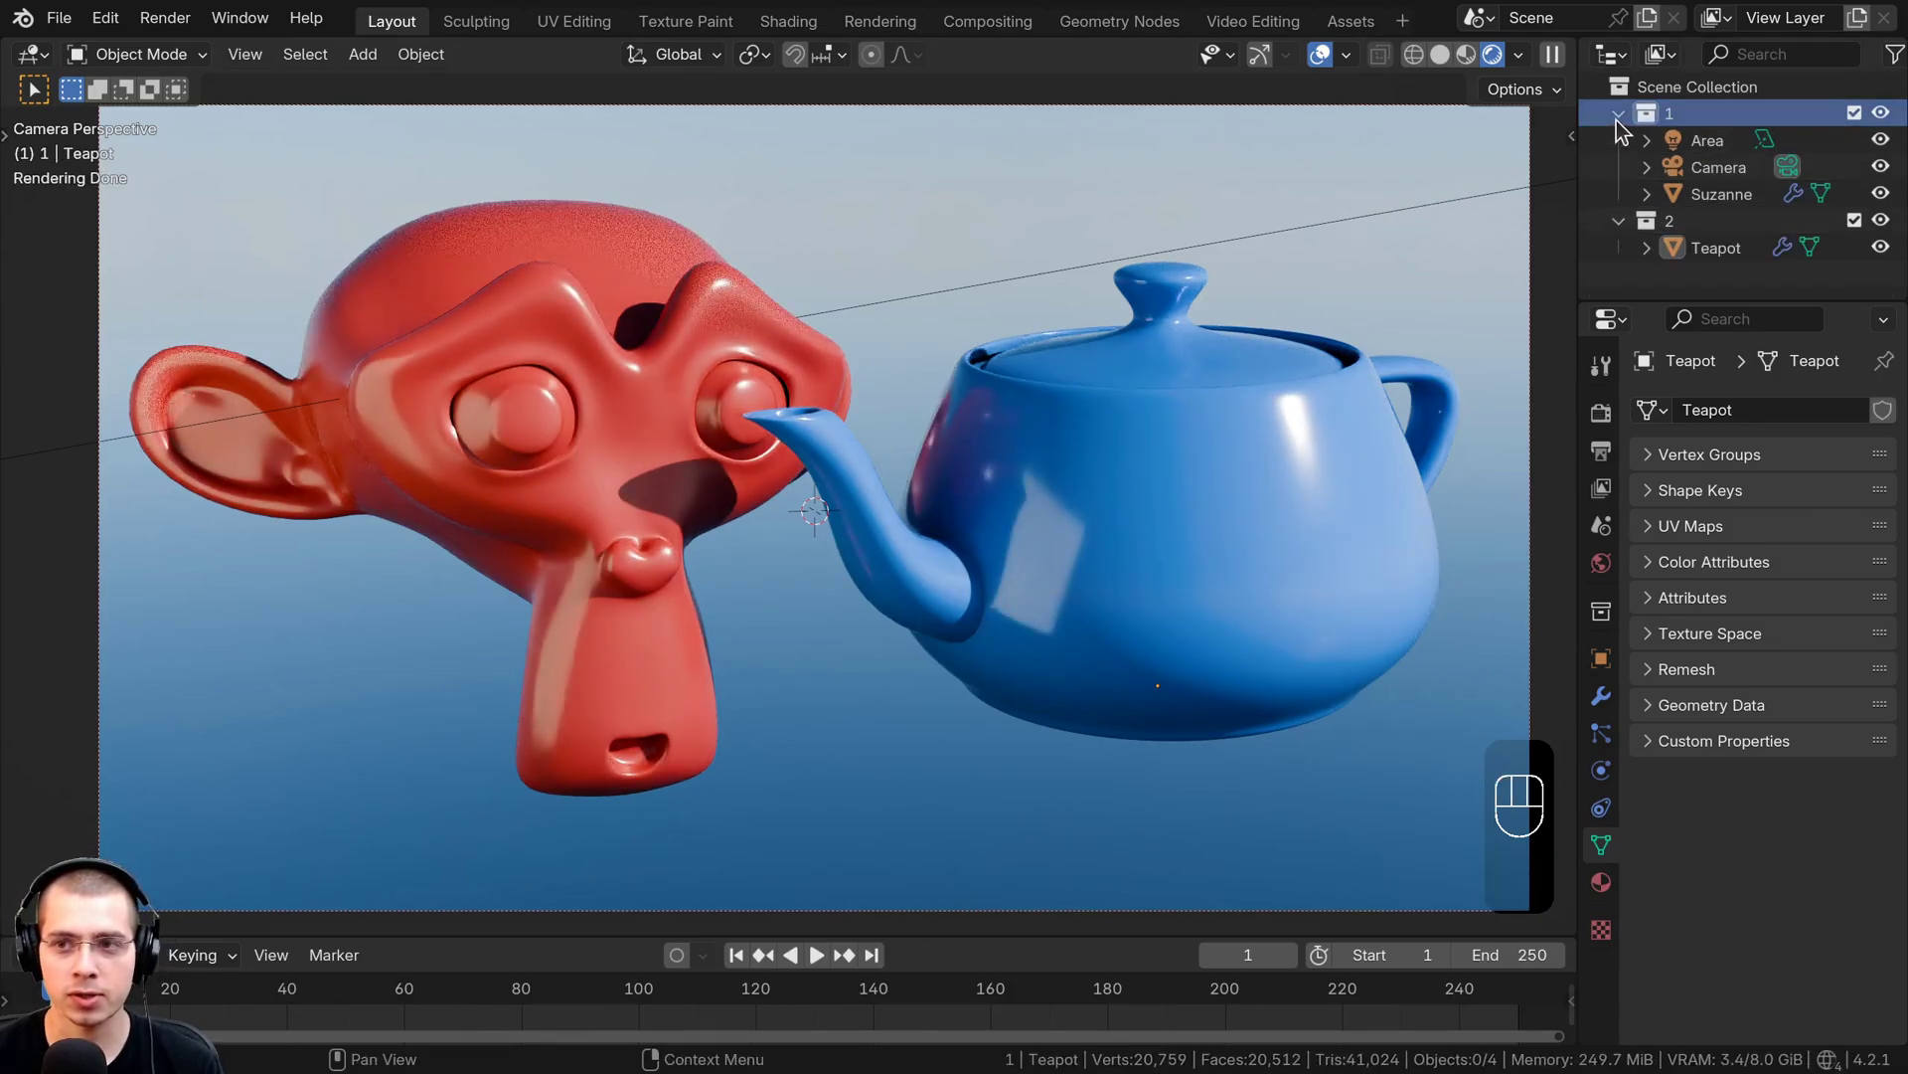
{"action": "left_click", "coordinate": [1619, 113]}
{"action": "left_click", "coordinate": [1618, 140]}
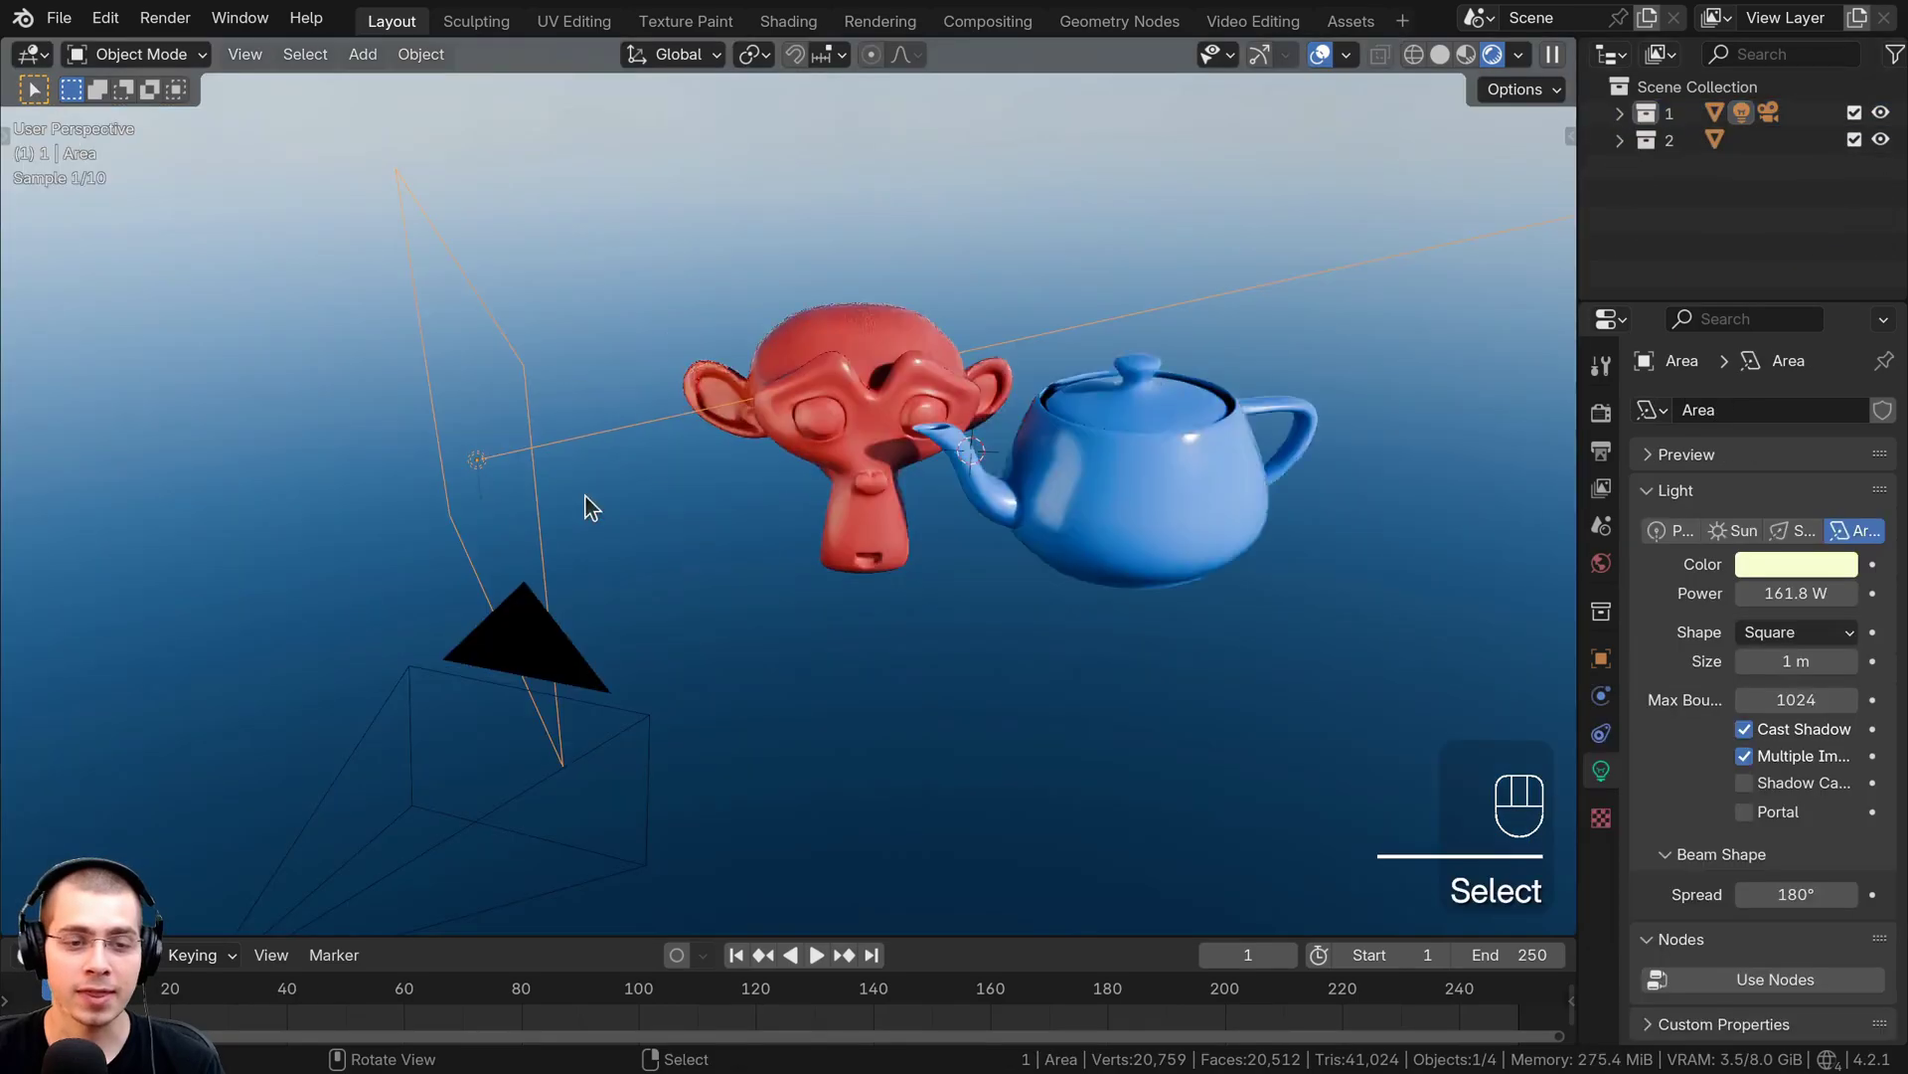
Move the area light and the camera out of collection 1 into the Scene Collection
{"action": "scroll", "coordinate": [586, 497], "scroll_direction": "down", "scroll_amount": 1}
{"action": "right_click", "coordinate": [609, 600]}
{"action": "right_click", "coordinate": [543, 470], "text": "shift"}
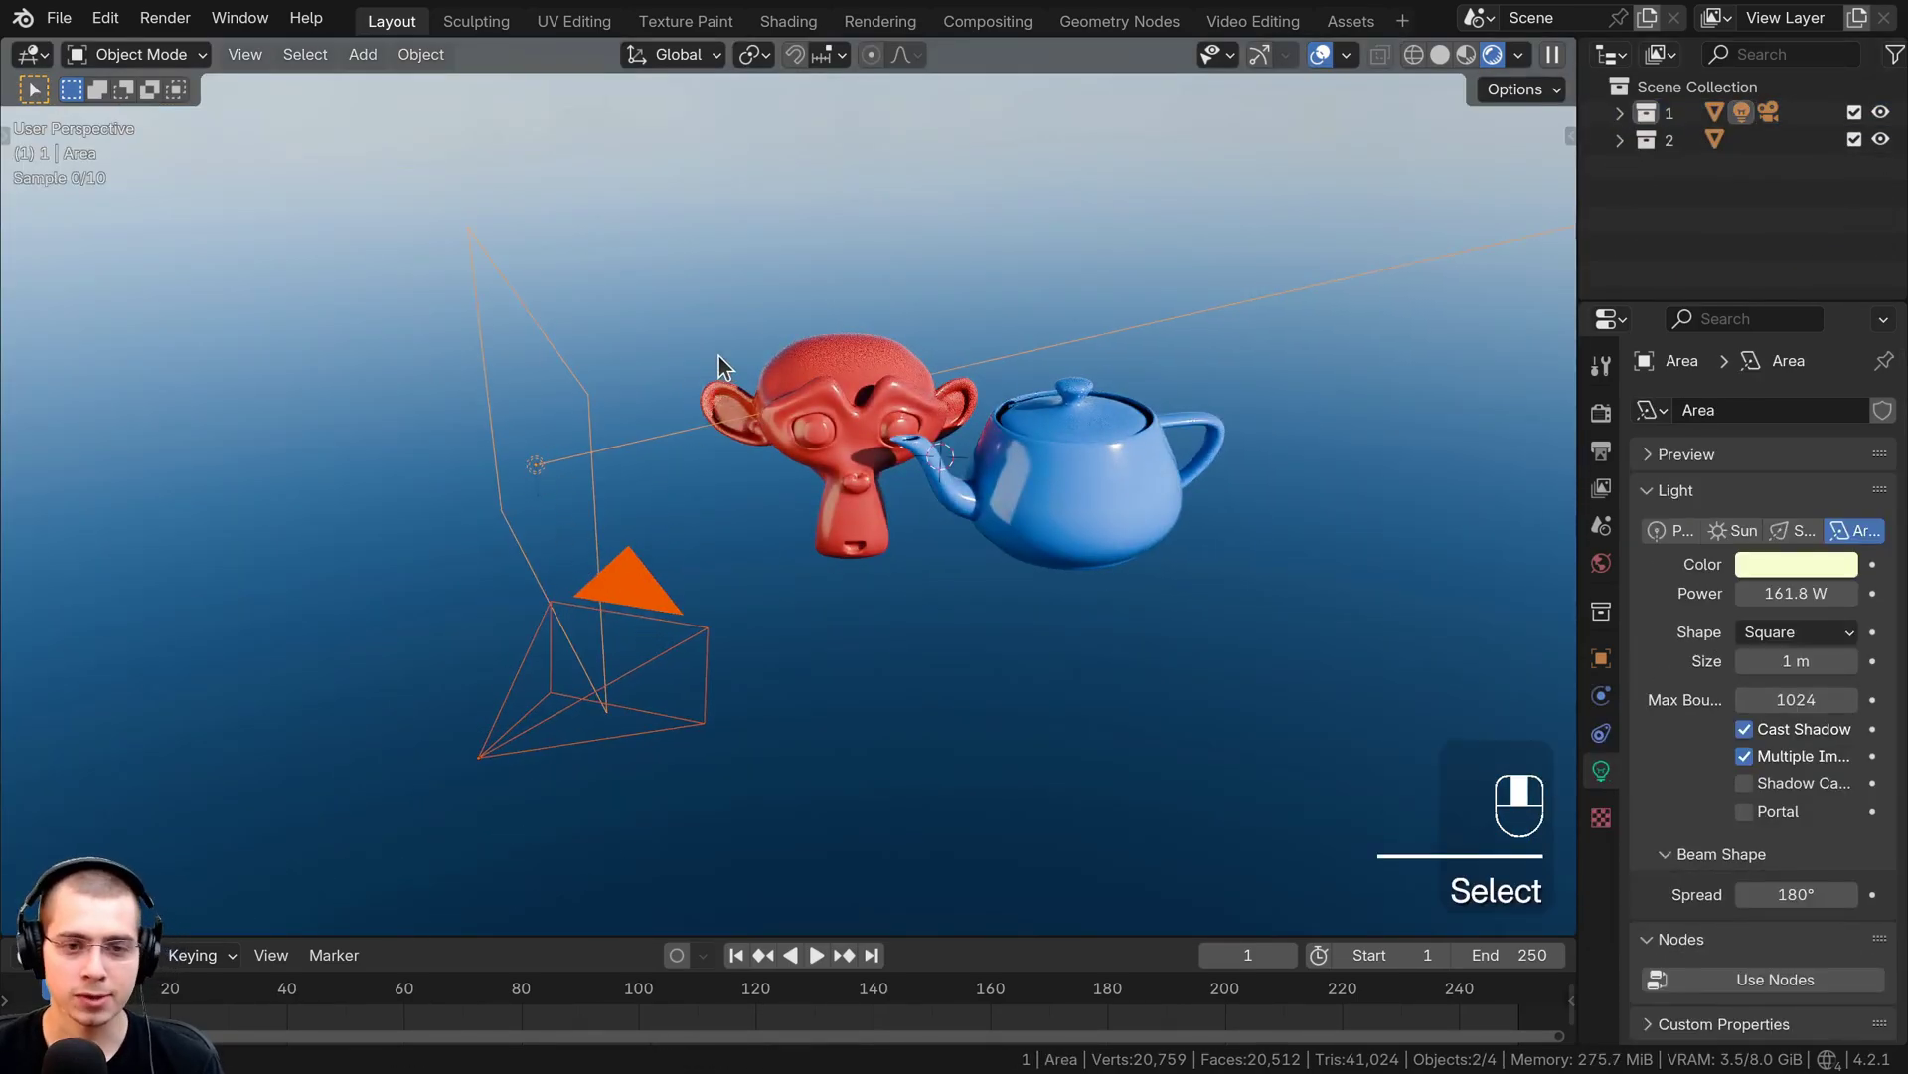
{"action": "key", "text": "m"}
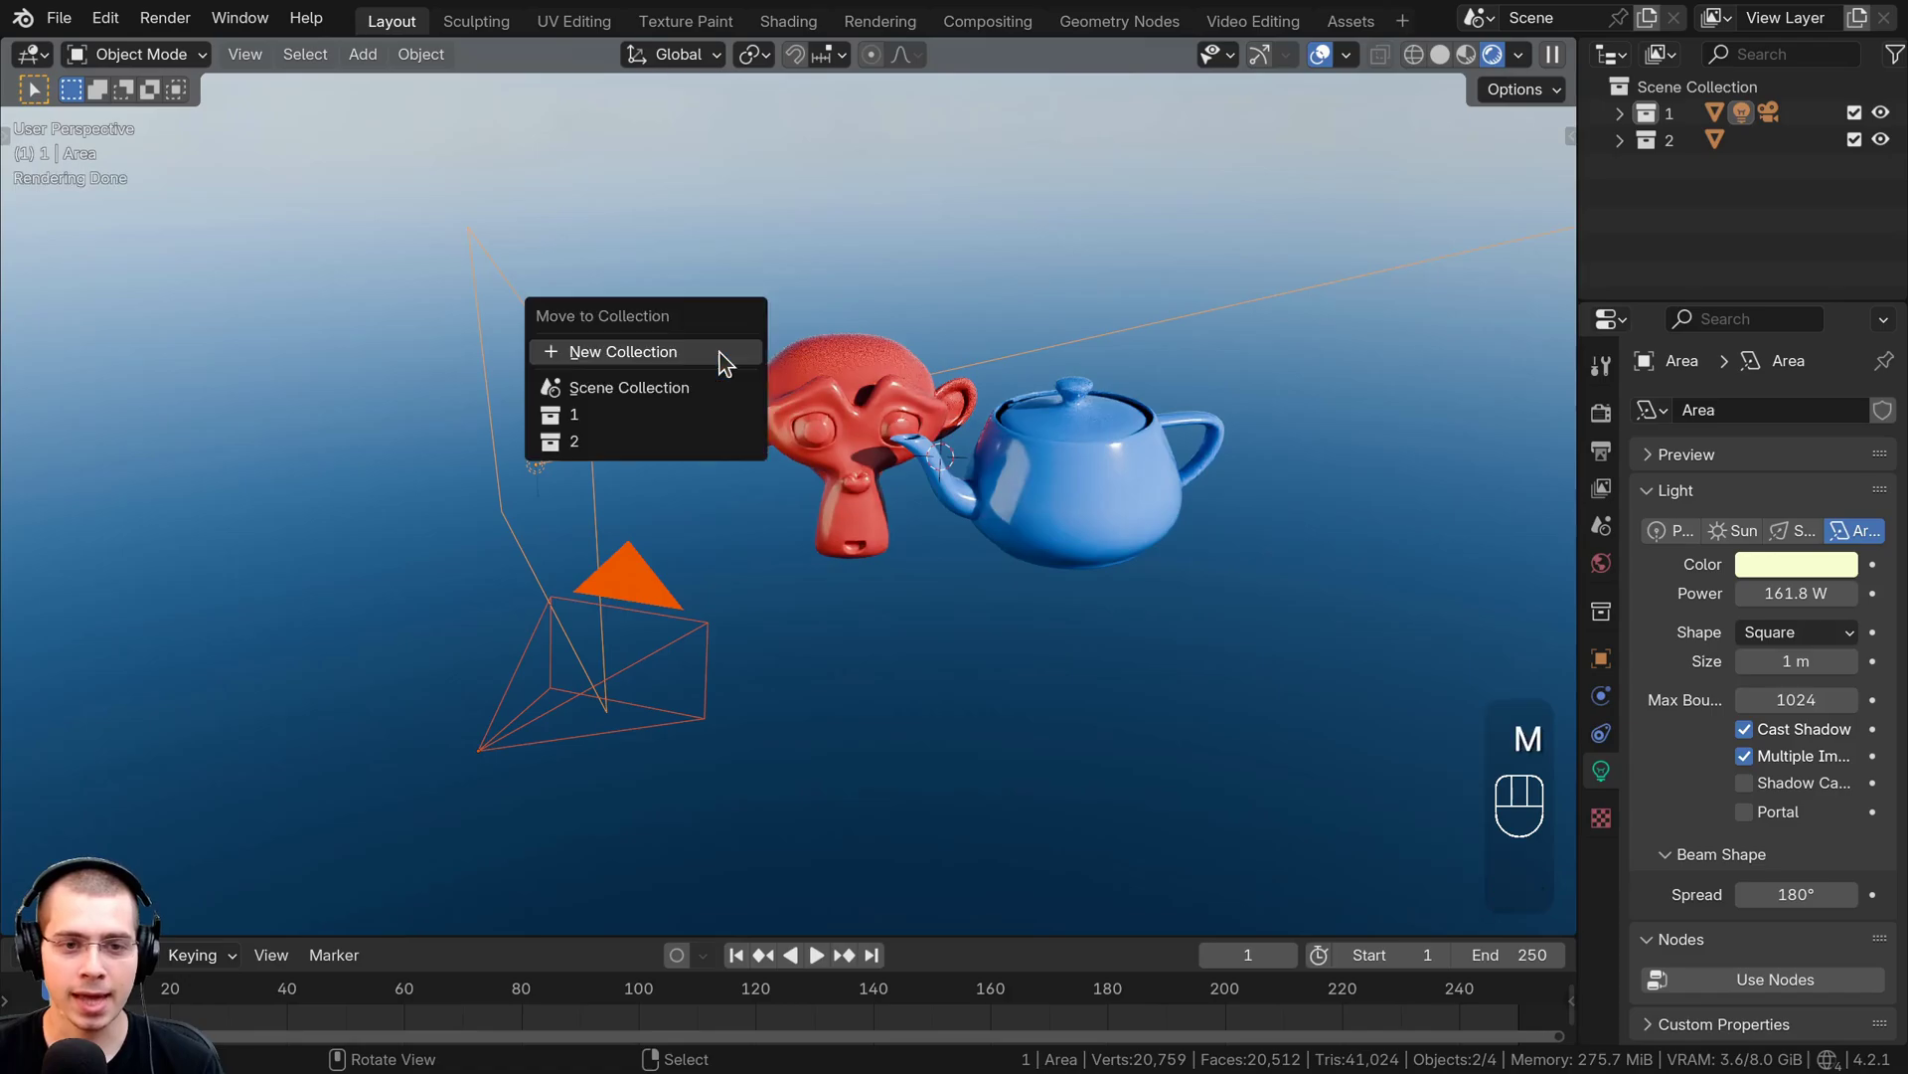
{"action": "left_click", "coordinate": [599, 394]}
Check which objects collections 1 and 2 contain, and that the light and camera are outside them
{"action": "left_click", "coordinate": [1620, 114]}
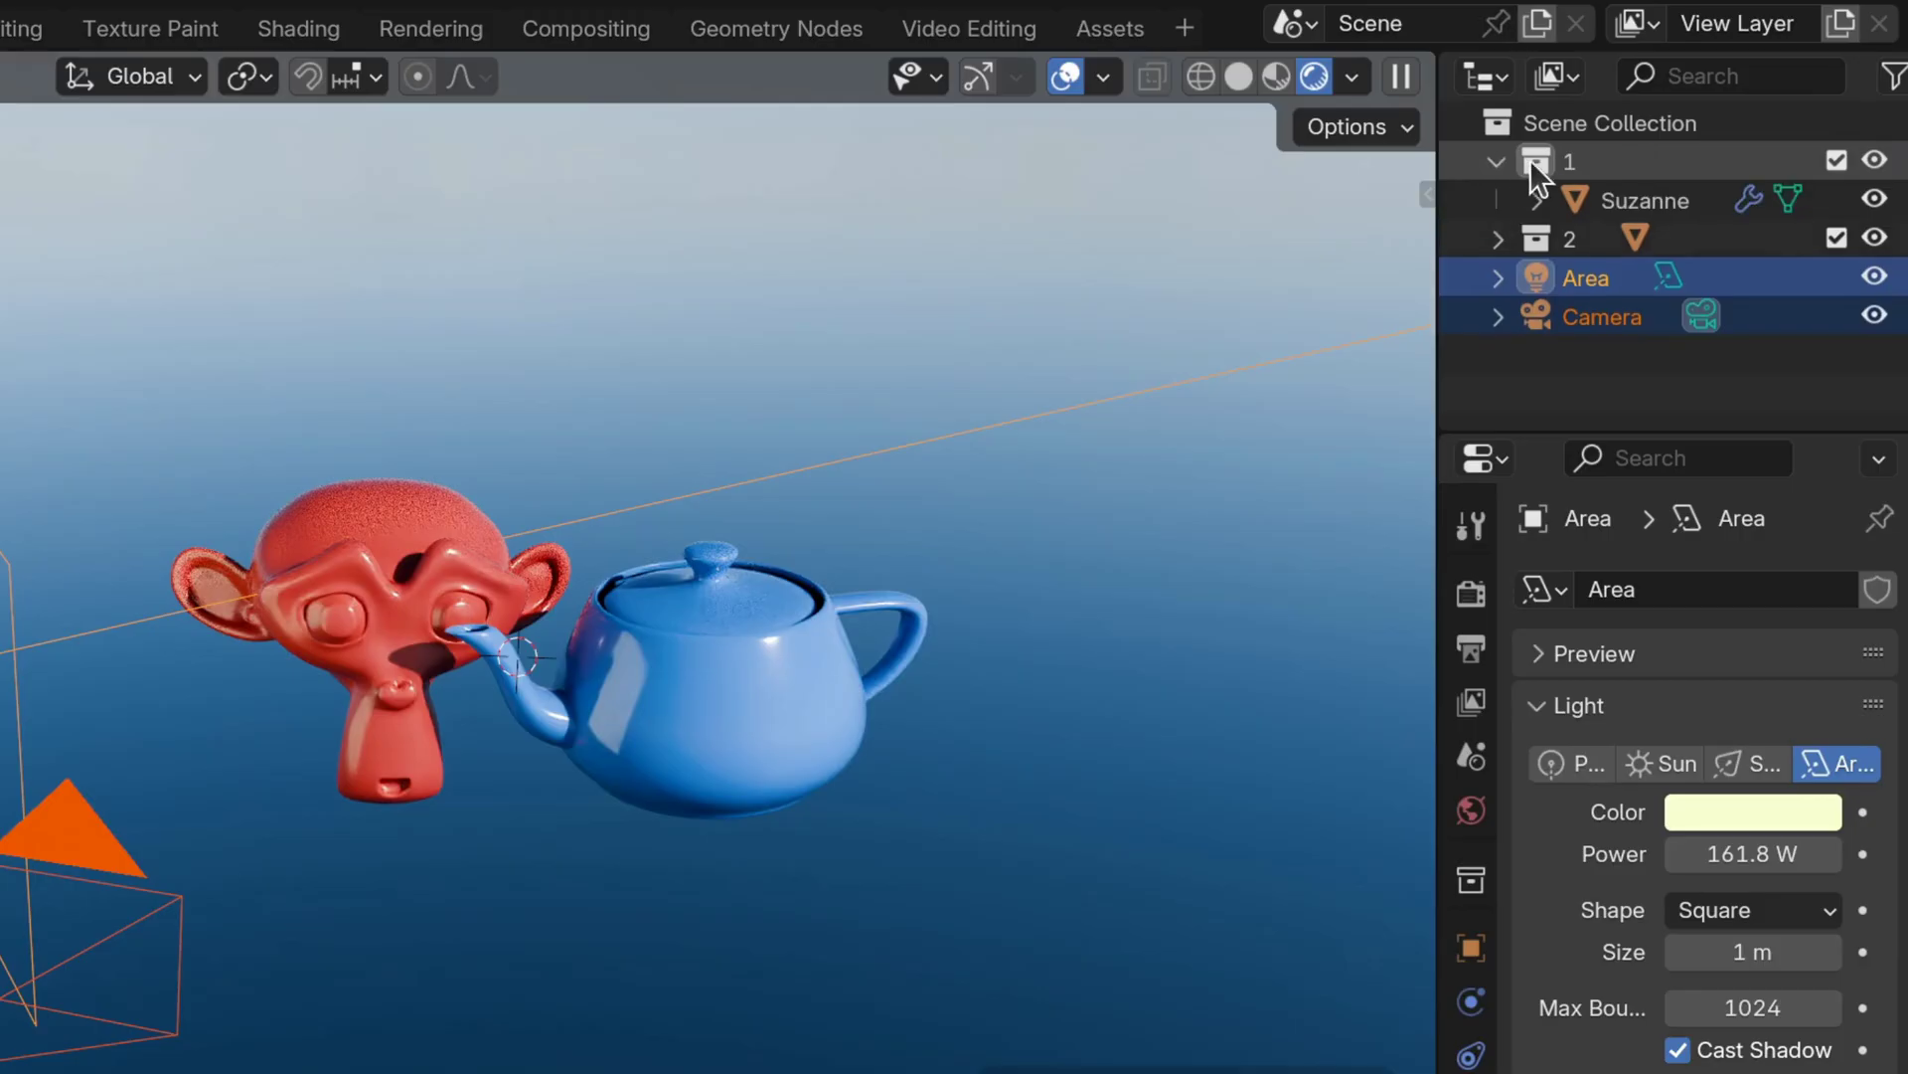
{"action": "left_click", "coordinate": [851, 388]}
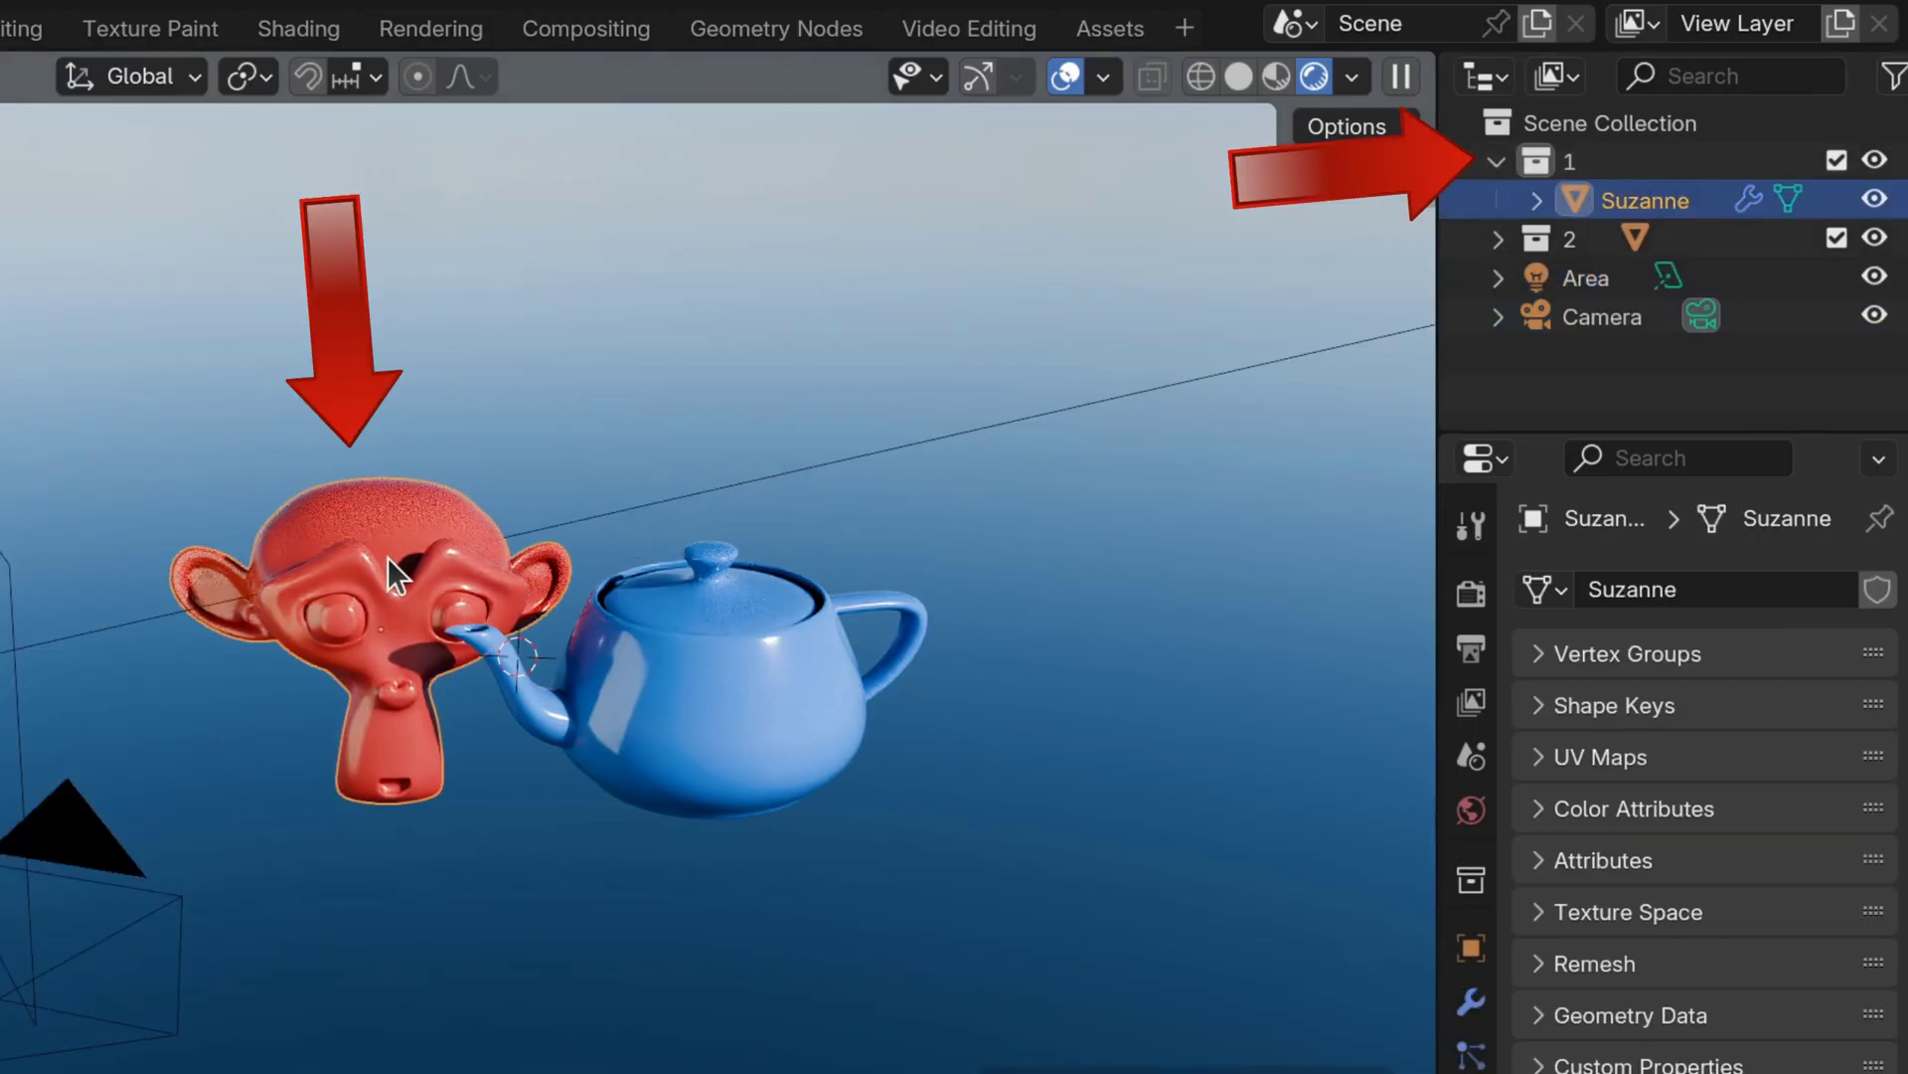
{"action": "left_click", "coordinate": [1496, 161]}
{"action": "left_click", "coordinate": [1498, 199]}
{"action": "left_click", "coordinate": [1603, 241]}
{"action": "left_click", "coordinate": [1498, 199]}
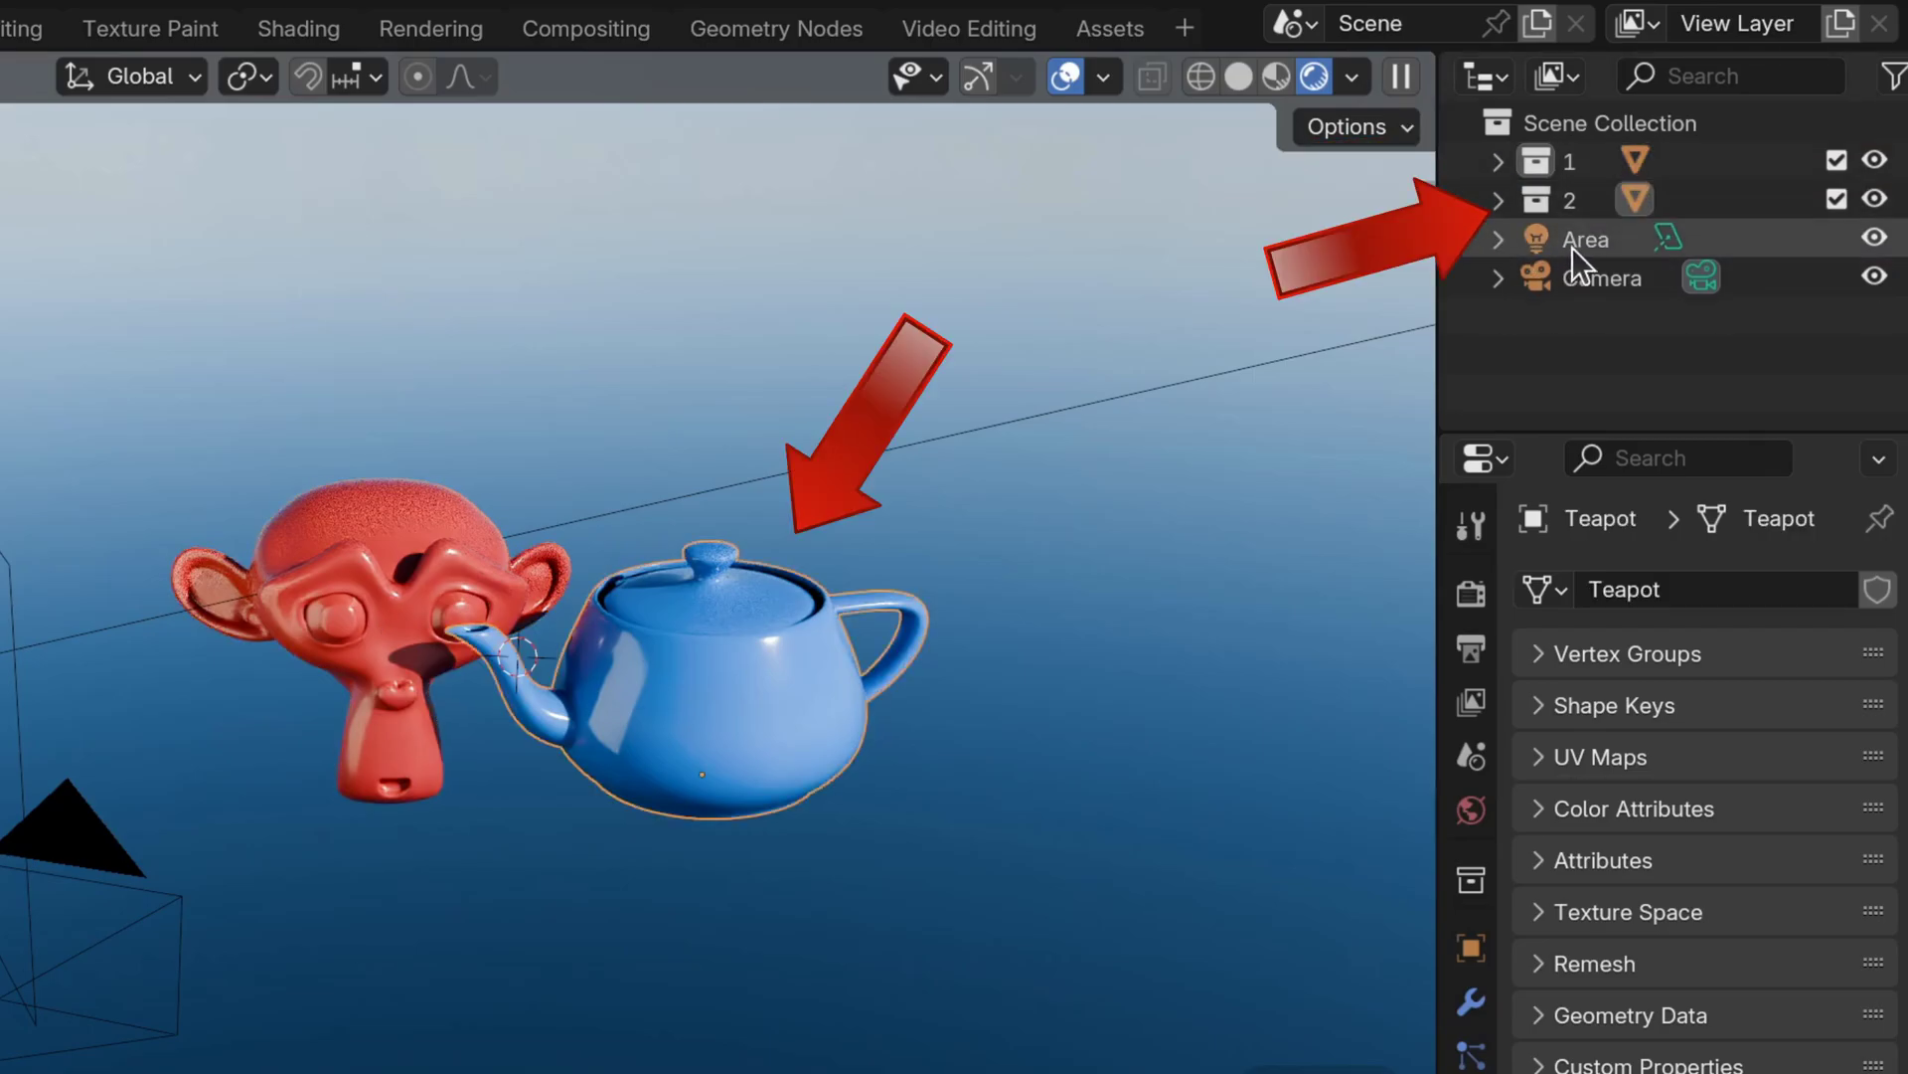
{"action": "left_click", "coordinate": [1579, 248]}
{"action": "left_click", "coordinate": [1583, 264]}
{"action": "left_click", "coordinate": [1583, 256]}
{"action": "left_click", "coordinate": [1588, 278]}
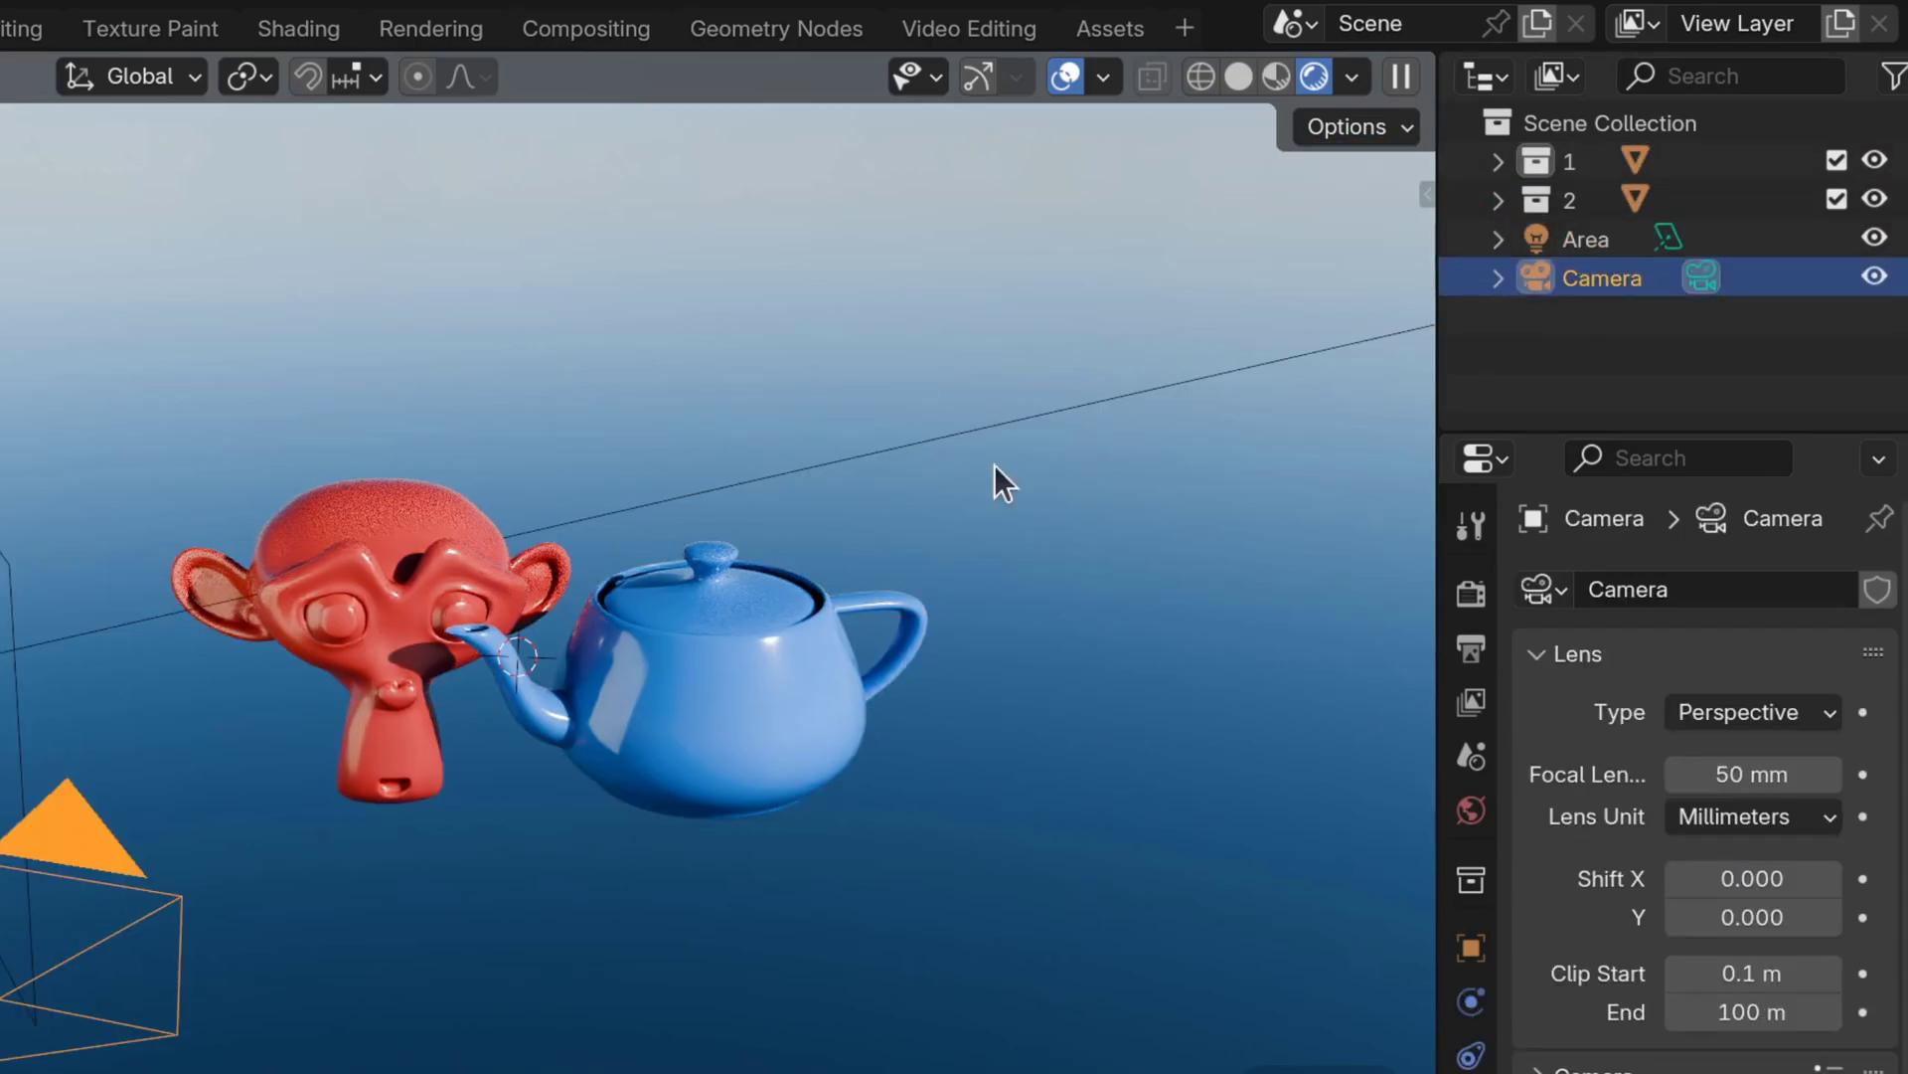
Show the scene through the camera and exclude collection 1 from the current view layer, with a wider outliner
{"action": "key", "text": "KP_0"}
{"action": "key", "text": "a"}
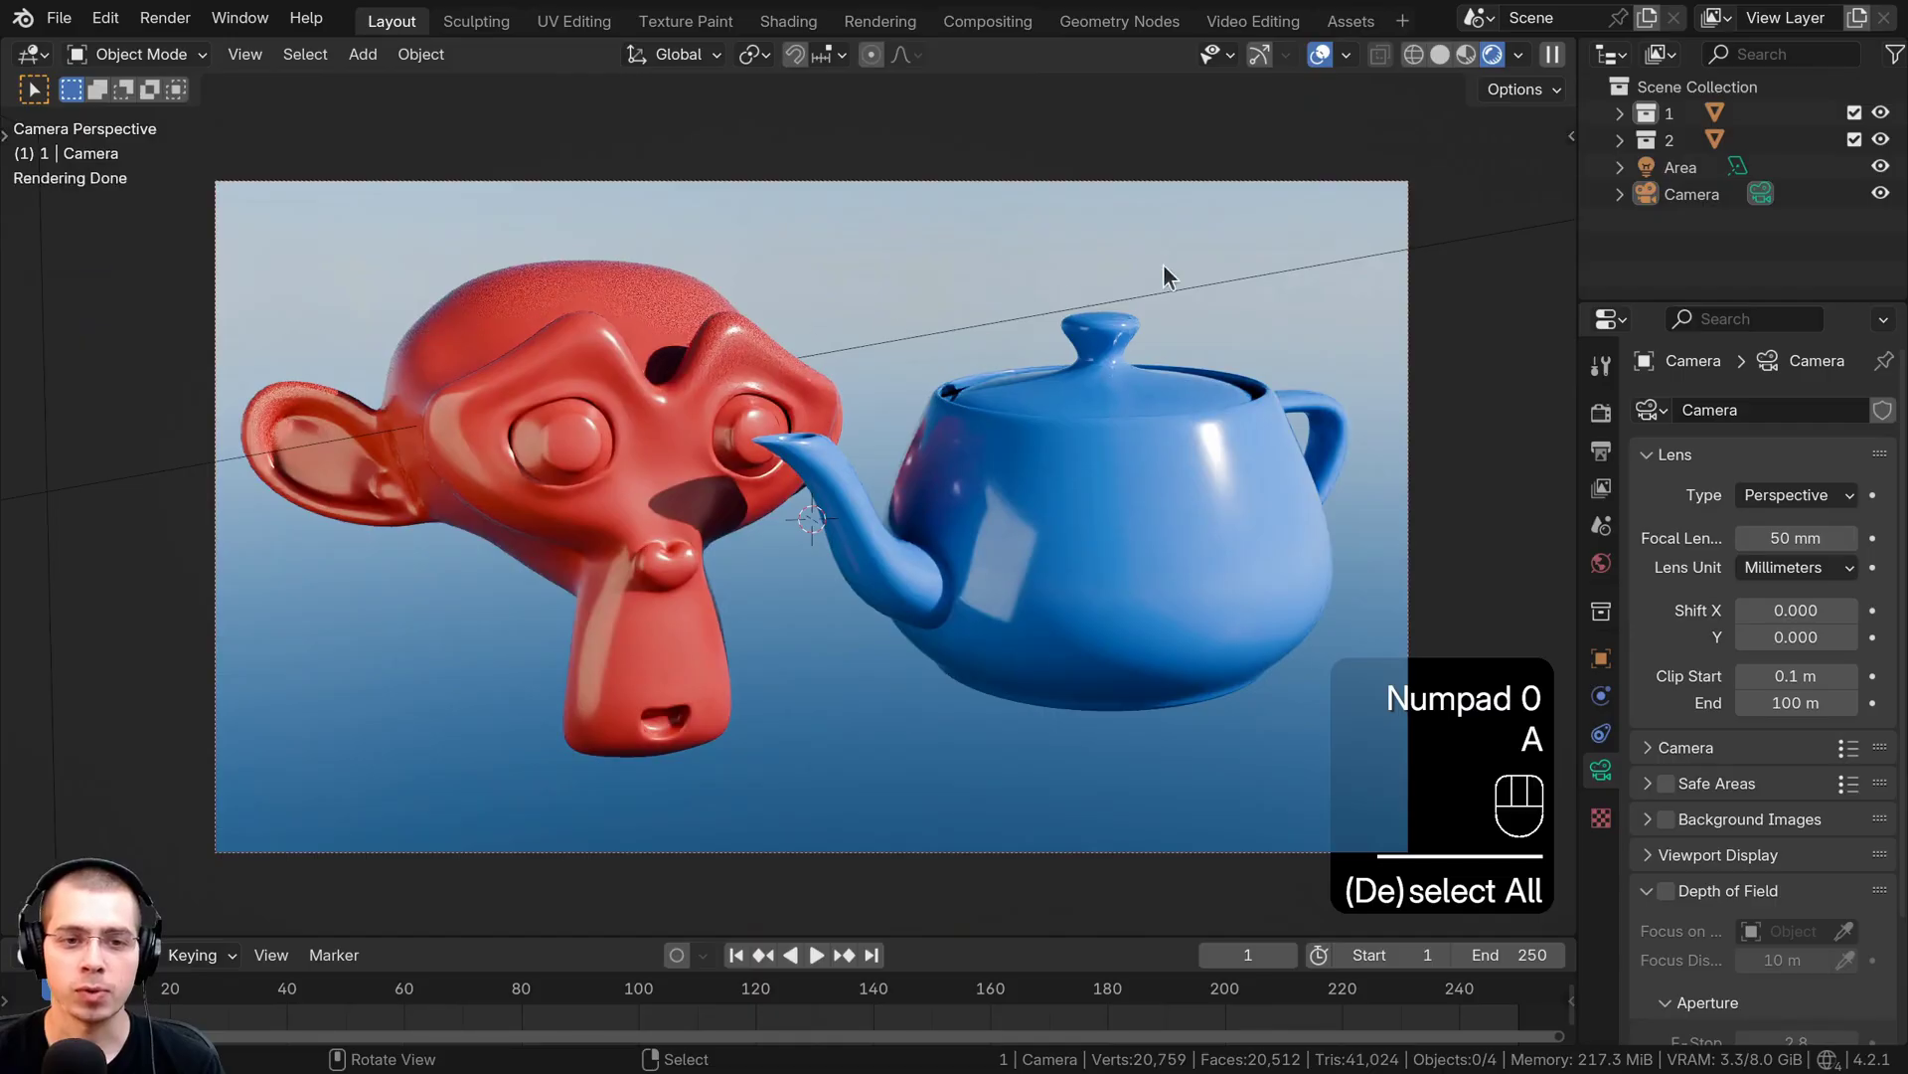
{"action": "left_click", "coordinate": [1854, 113]}
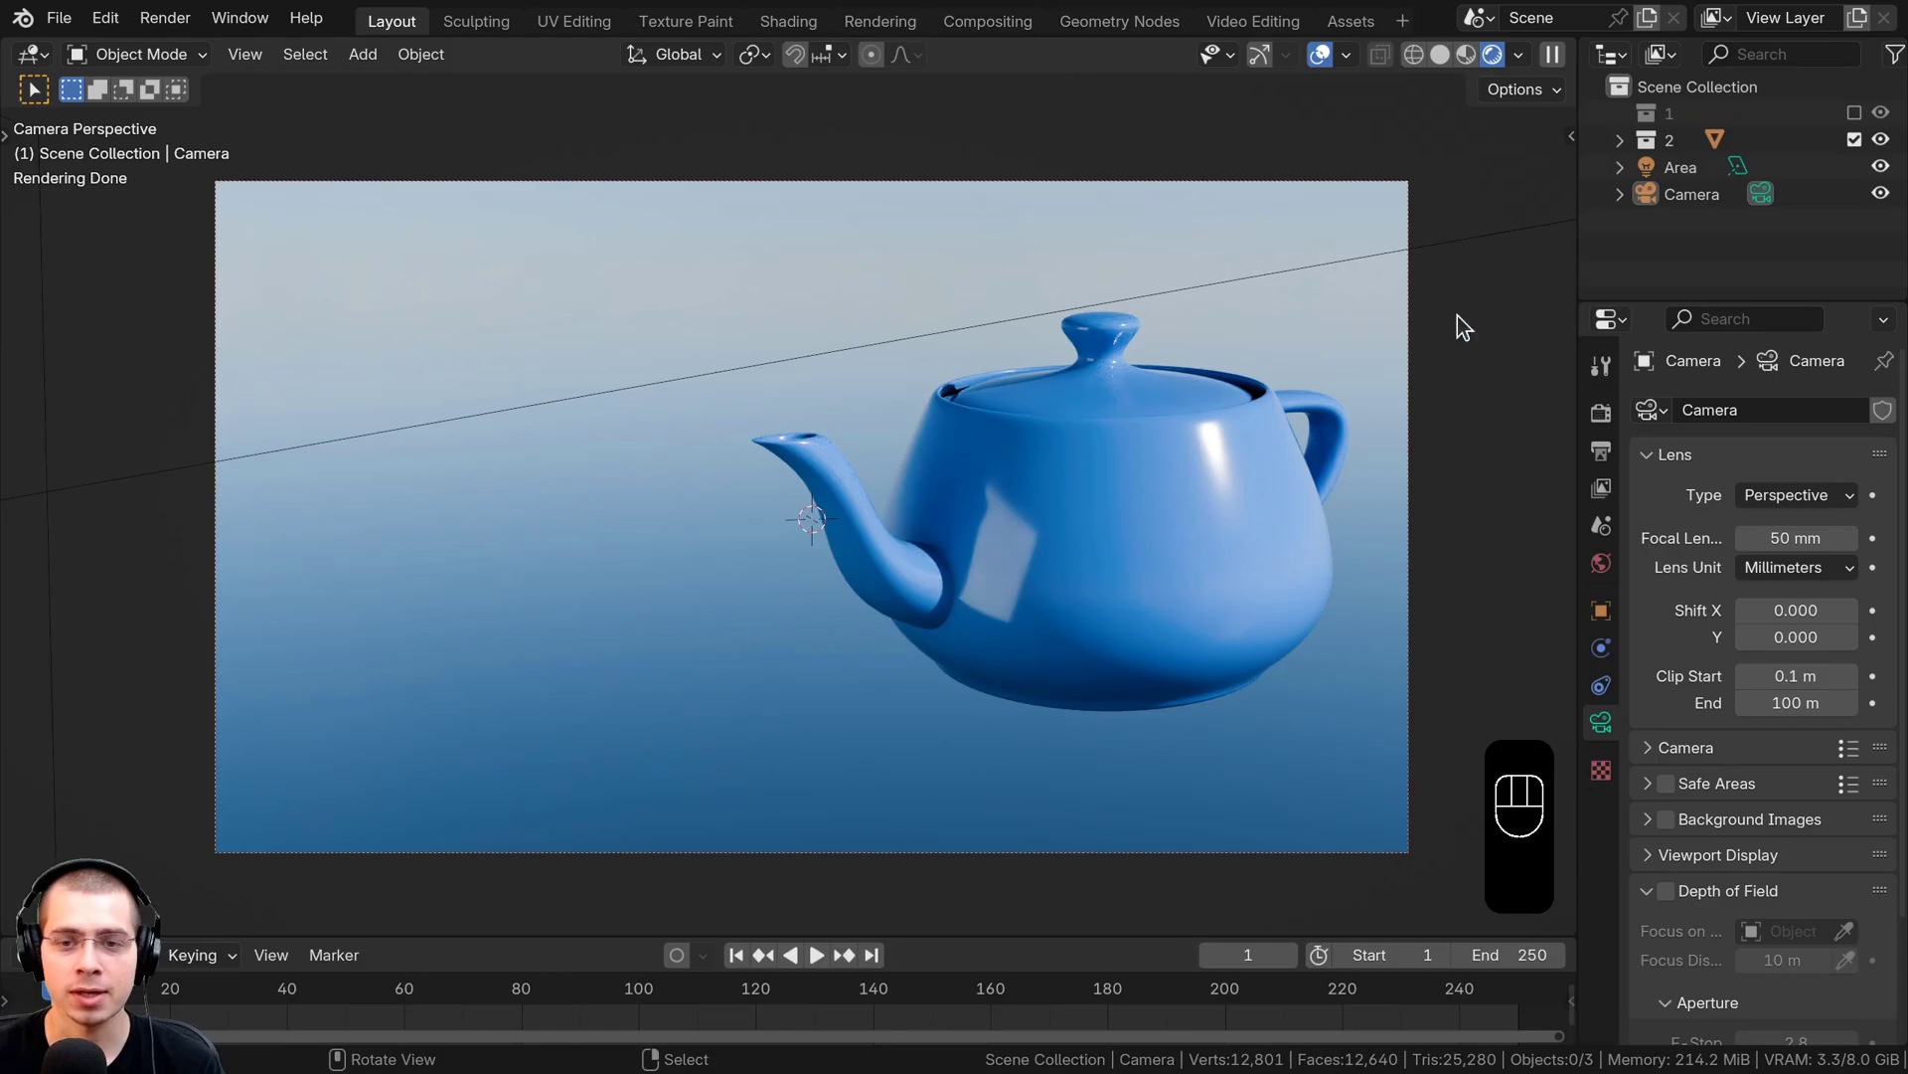
{"action": "left_click_drag", "start_coordinate": [1578, 206], "coordinate": [1495, 206]}
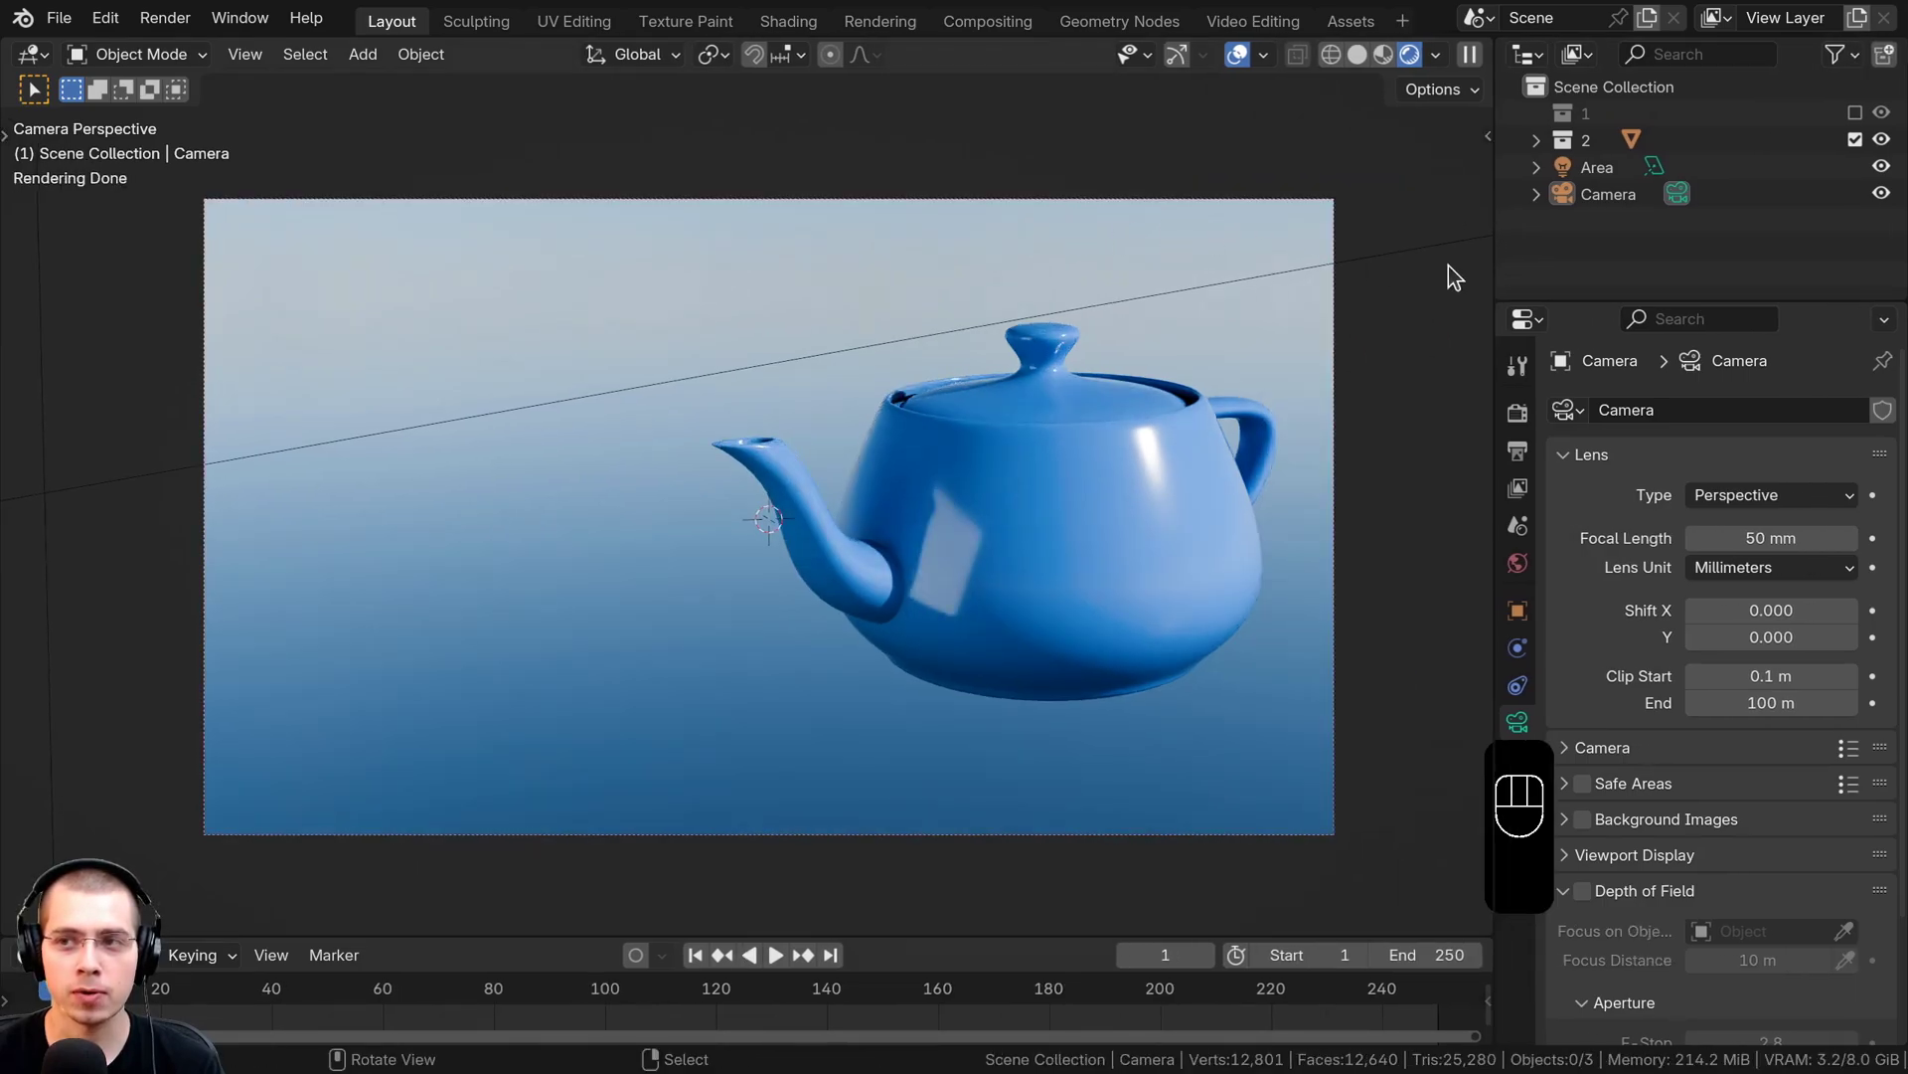
Try adding a view layer with the New option, and discard it
{"action": "left_click", "coordinate": [1858, 18]}
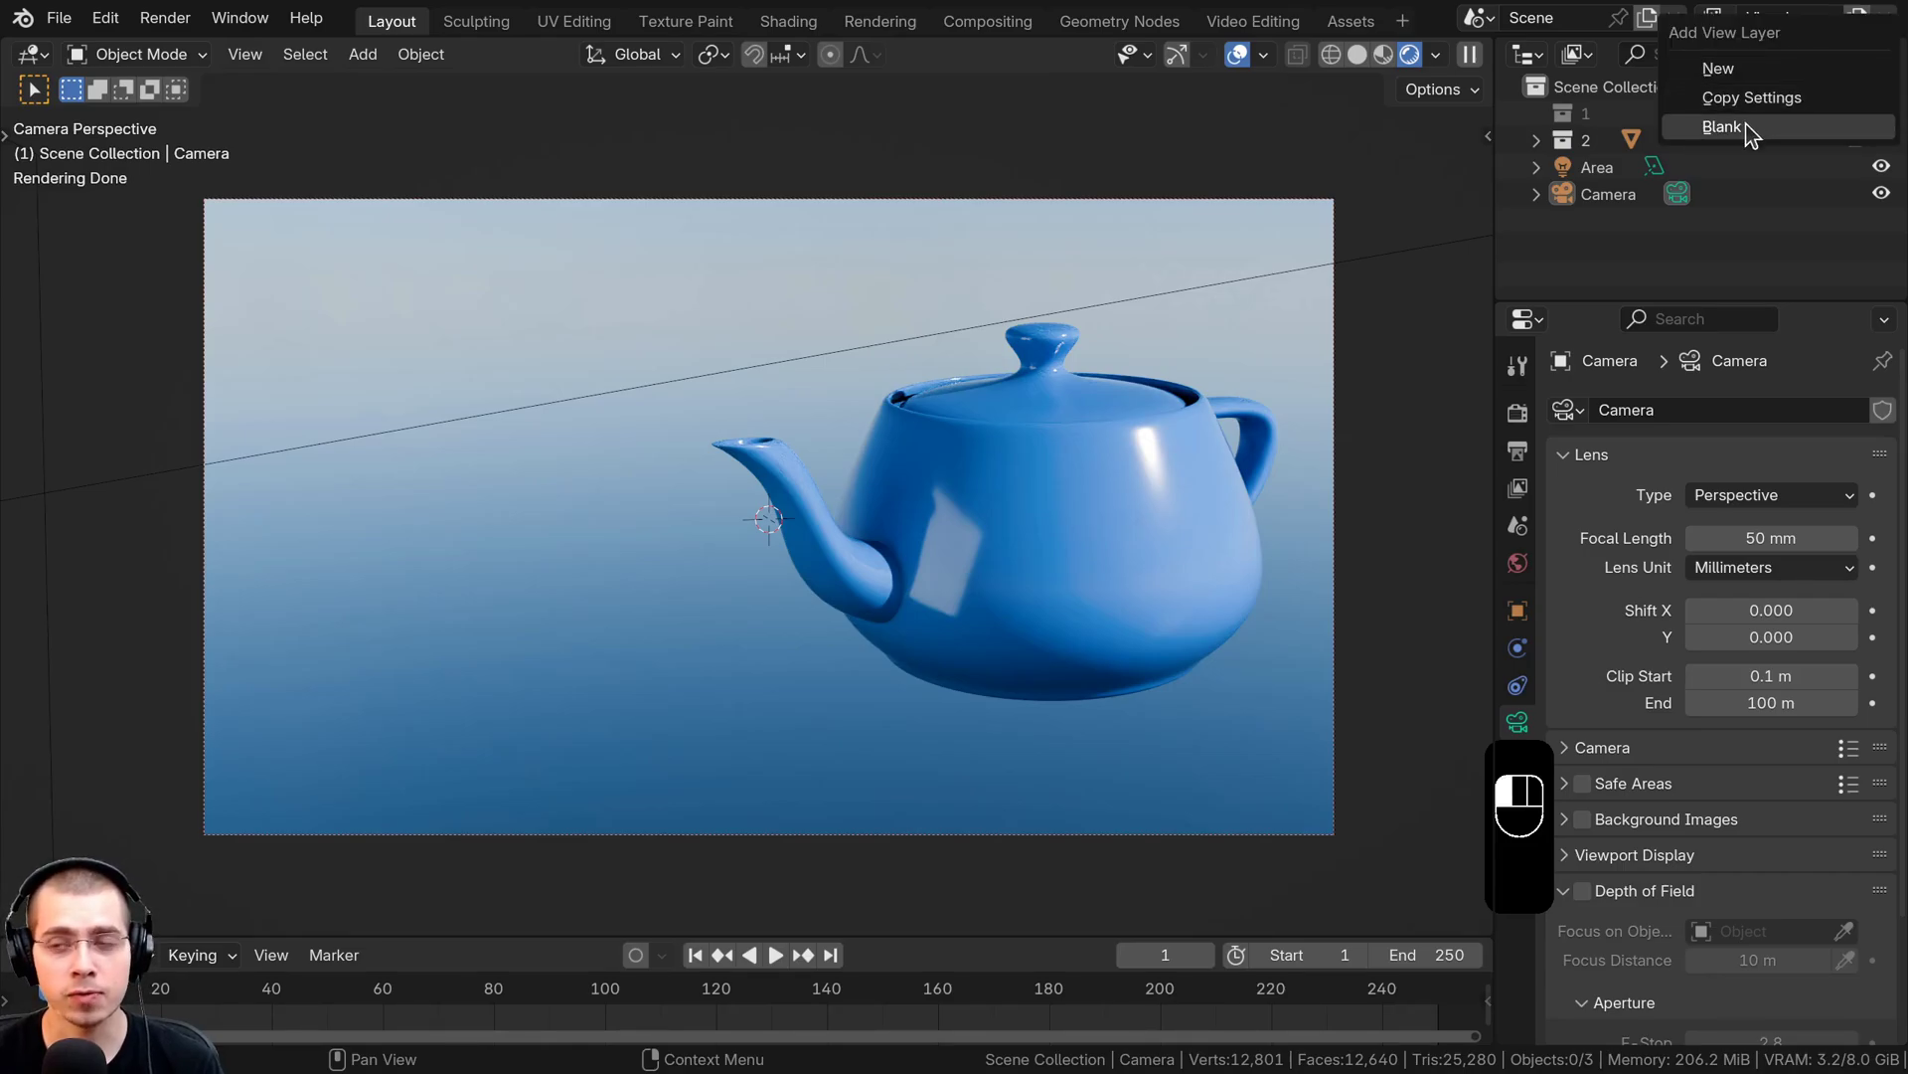
{"action": "left_click", "coordinate": [1743, 66]}
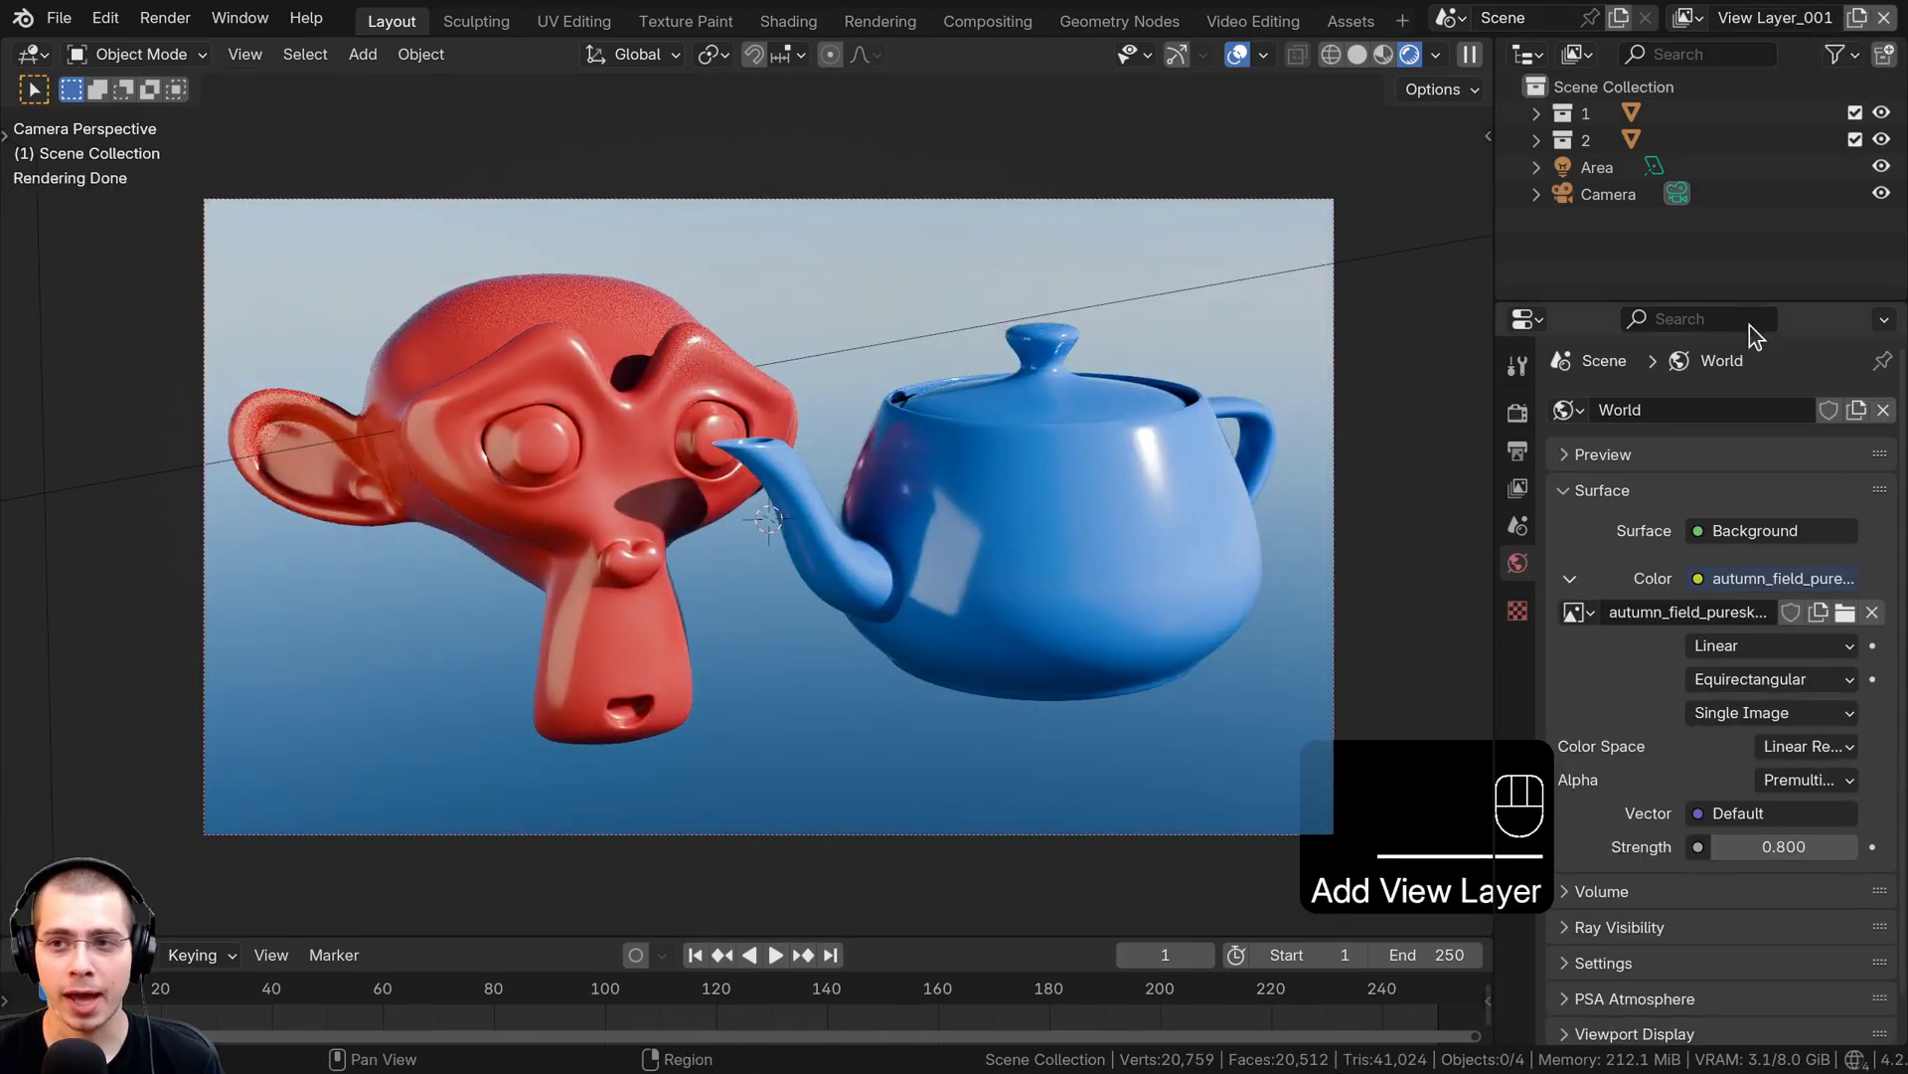
{"action": "left_click", "coordinate": [1683, 18]}
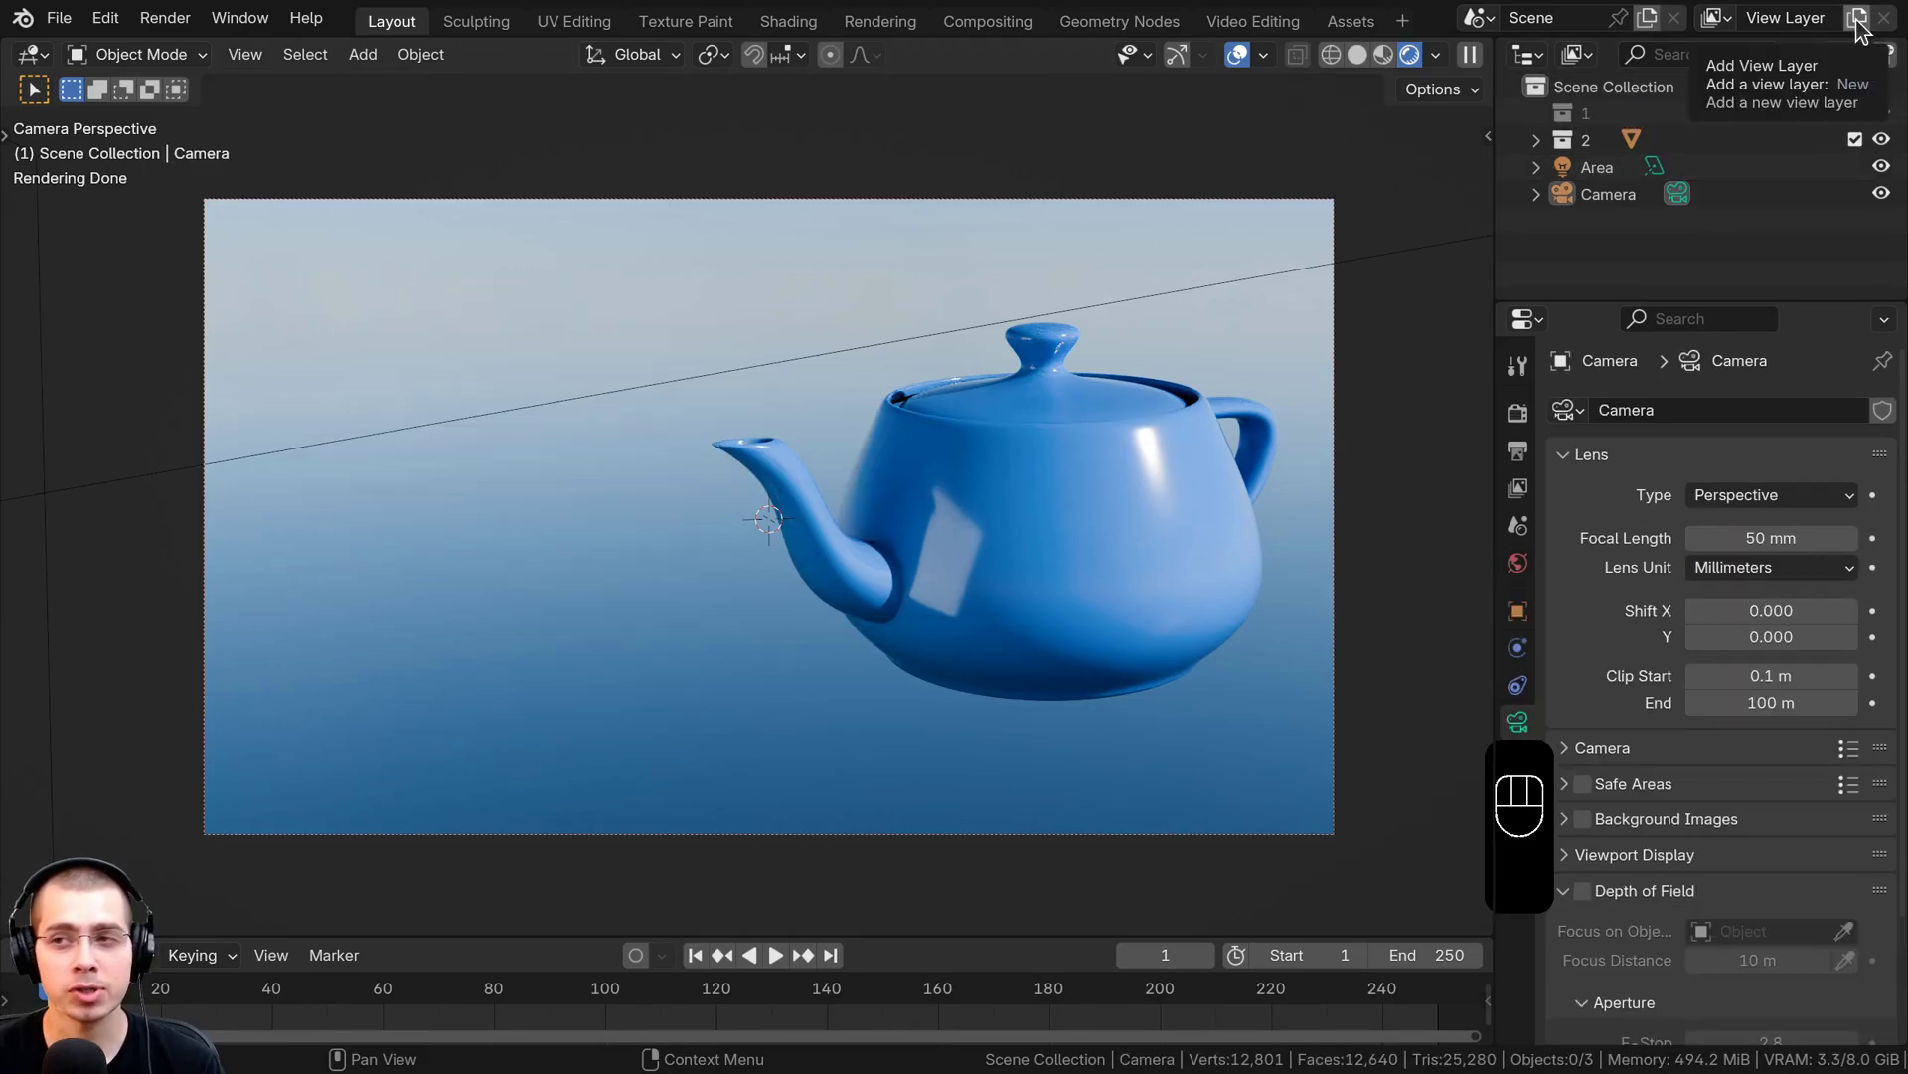
Try adding a view layer with the Copy Settings option, toggle collection 1 in it, and discard it
{"action": "left_click", "coordinate": [1857, 20]}
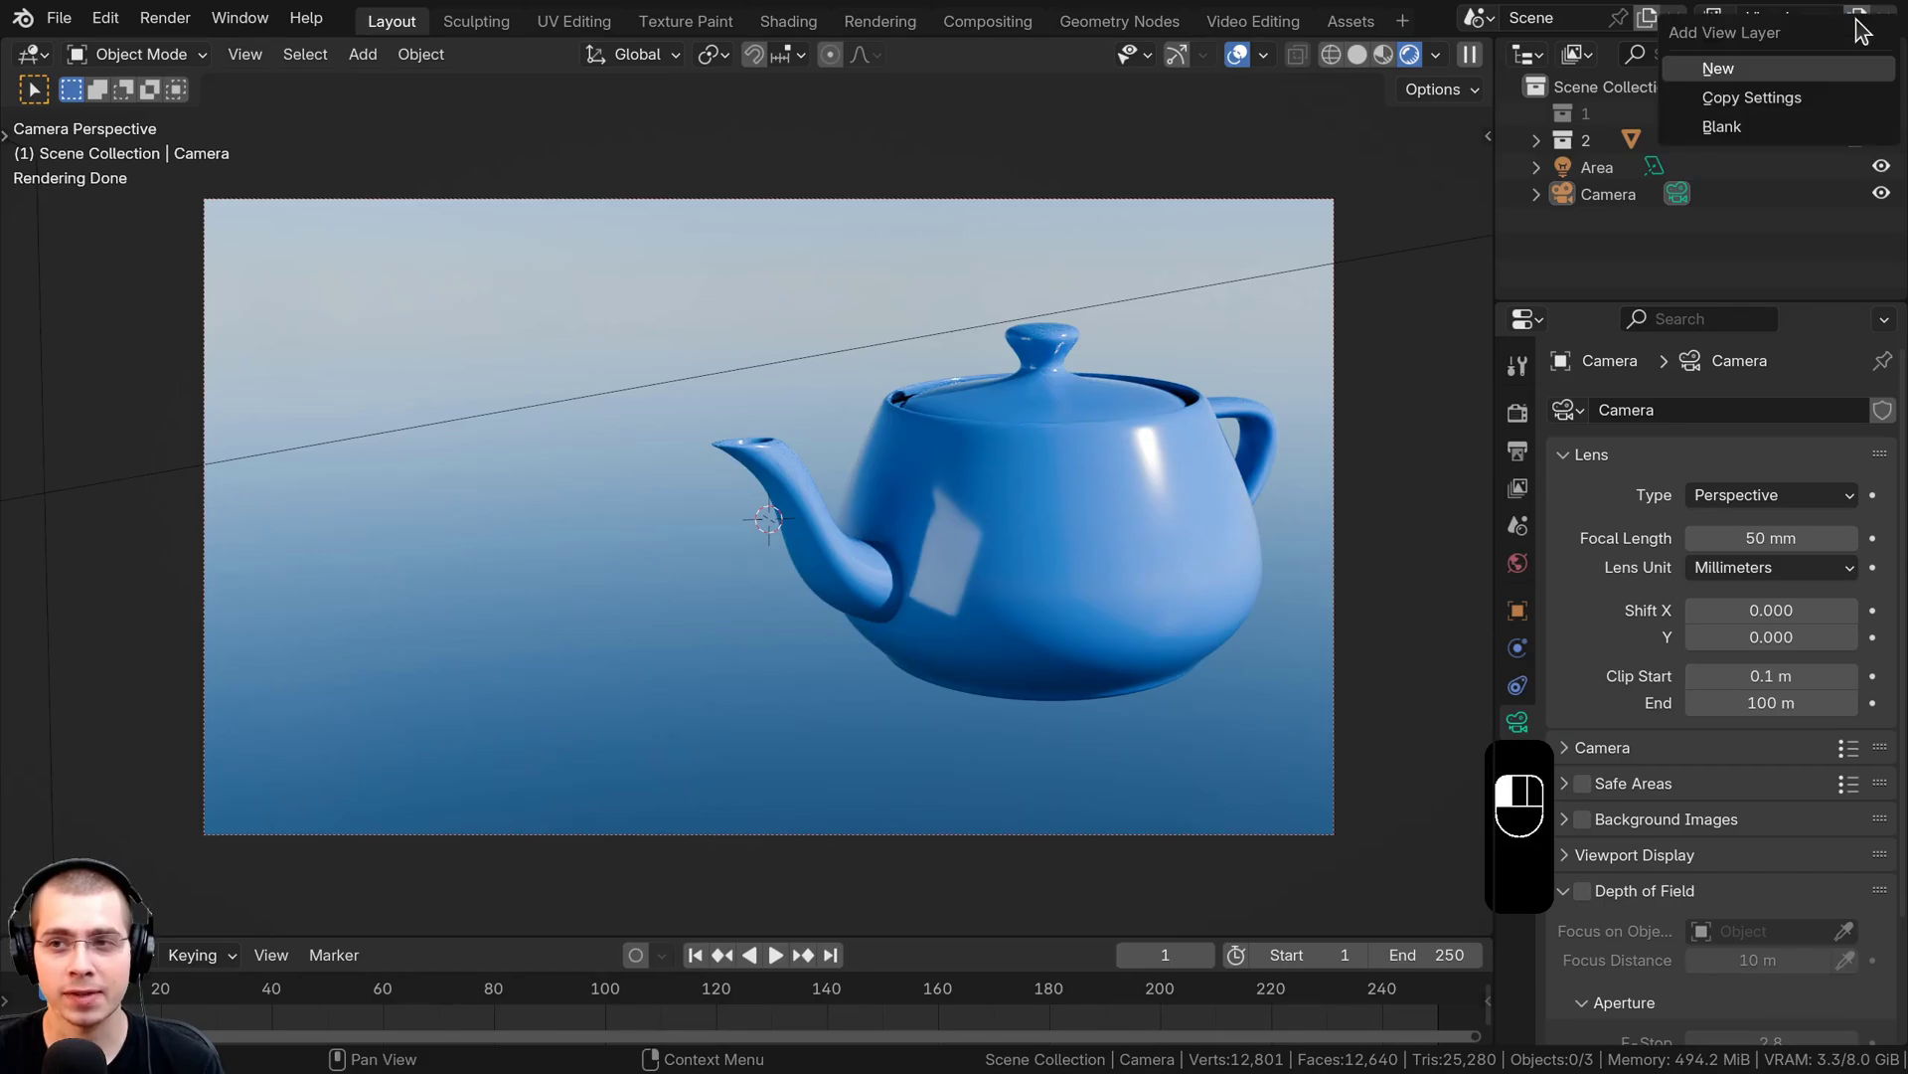
{"action": "left_click", "coordinate": [1755, 100]}
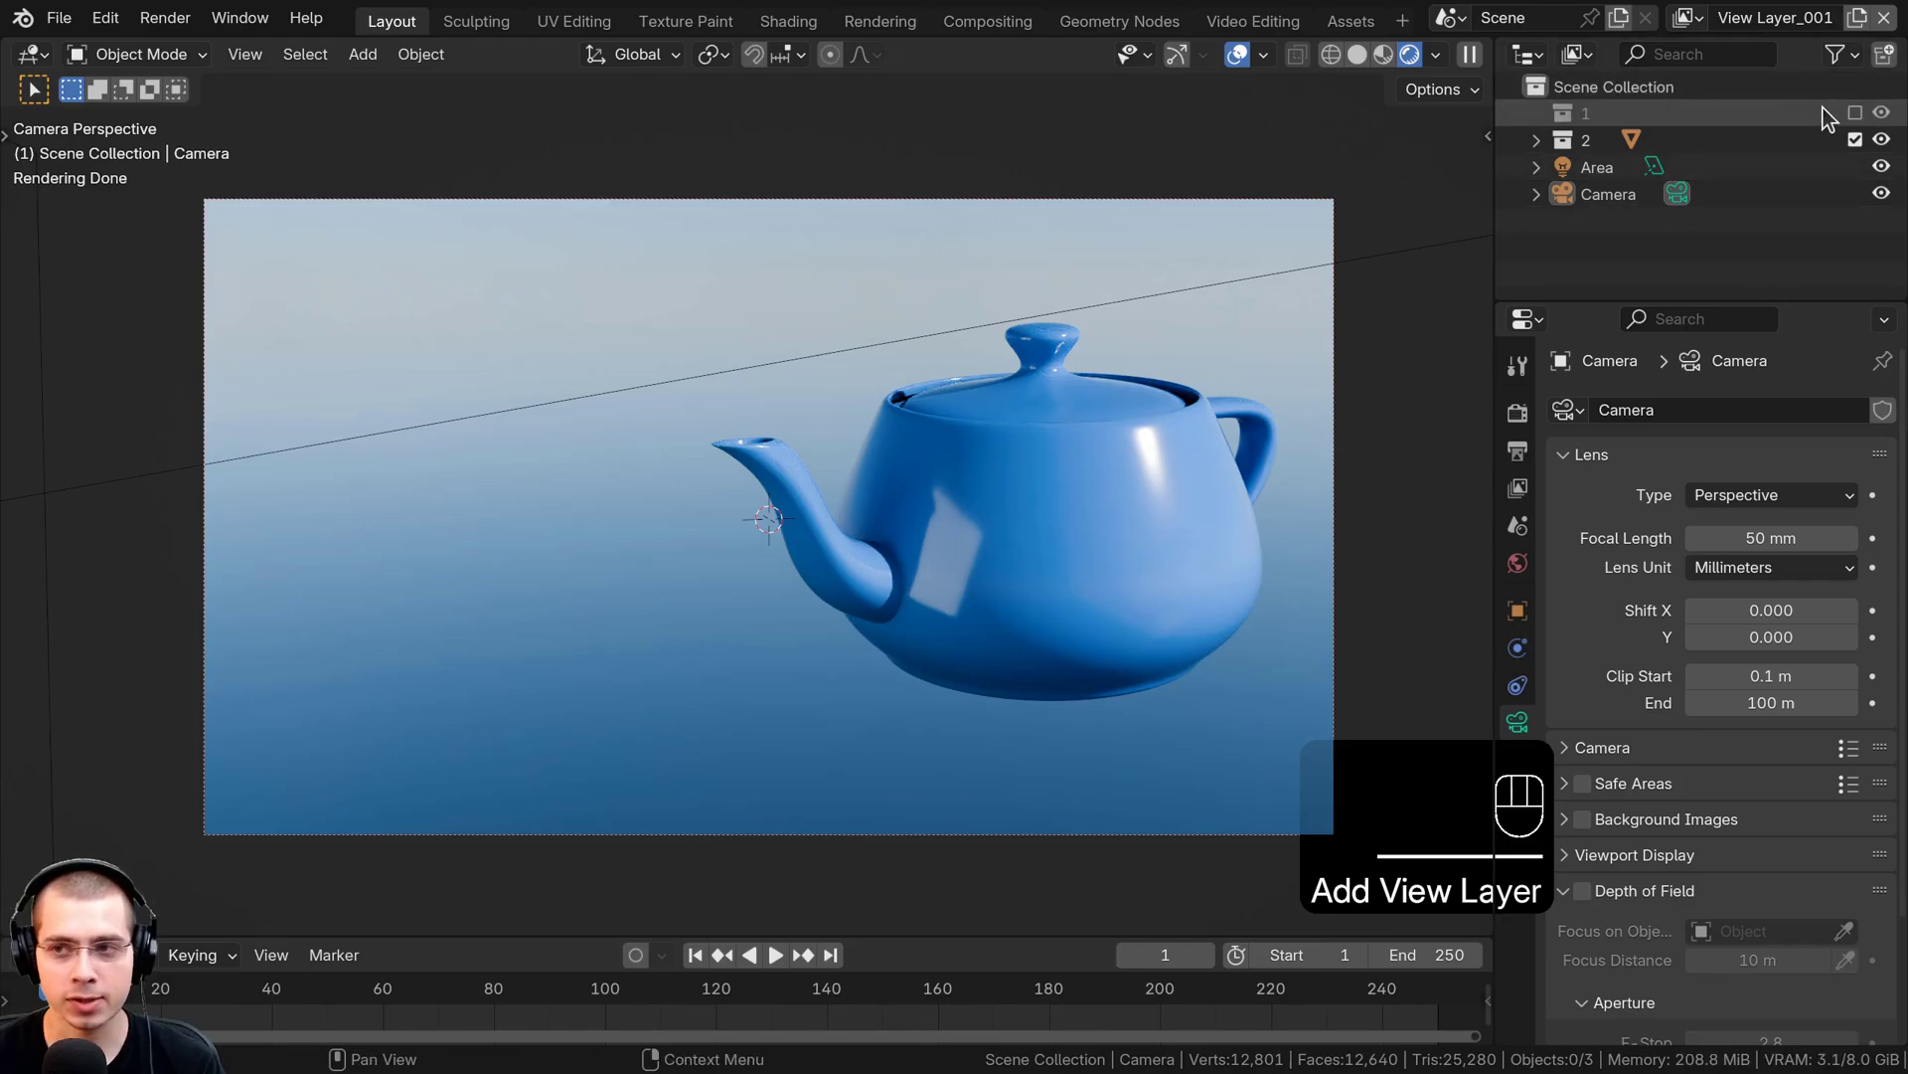
{"action": "key", "text": "ctrl+z"}
{"action": "key", "text": "ctrl+z"}
{"action": "key", "text": "ctrl+z"}
{"action": "left_click", "coordinate": [1854, 113]}
{"action": "left_click", "coordinate": [1854, 113]}
{"action": "left_click", "coordinate": [1854, 113]}
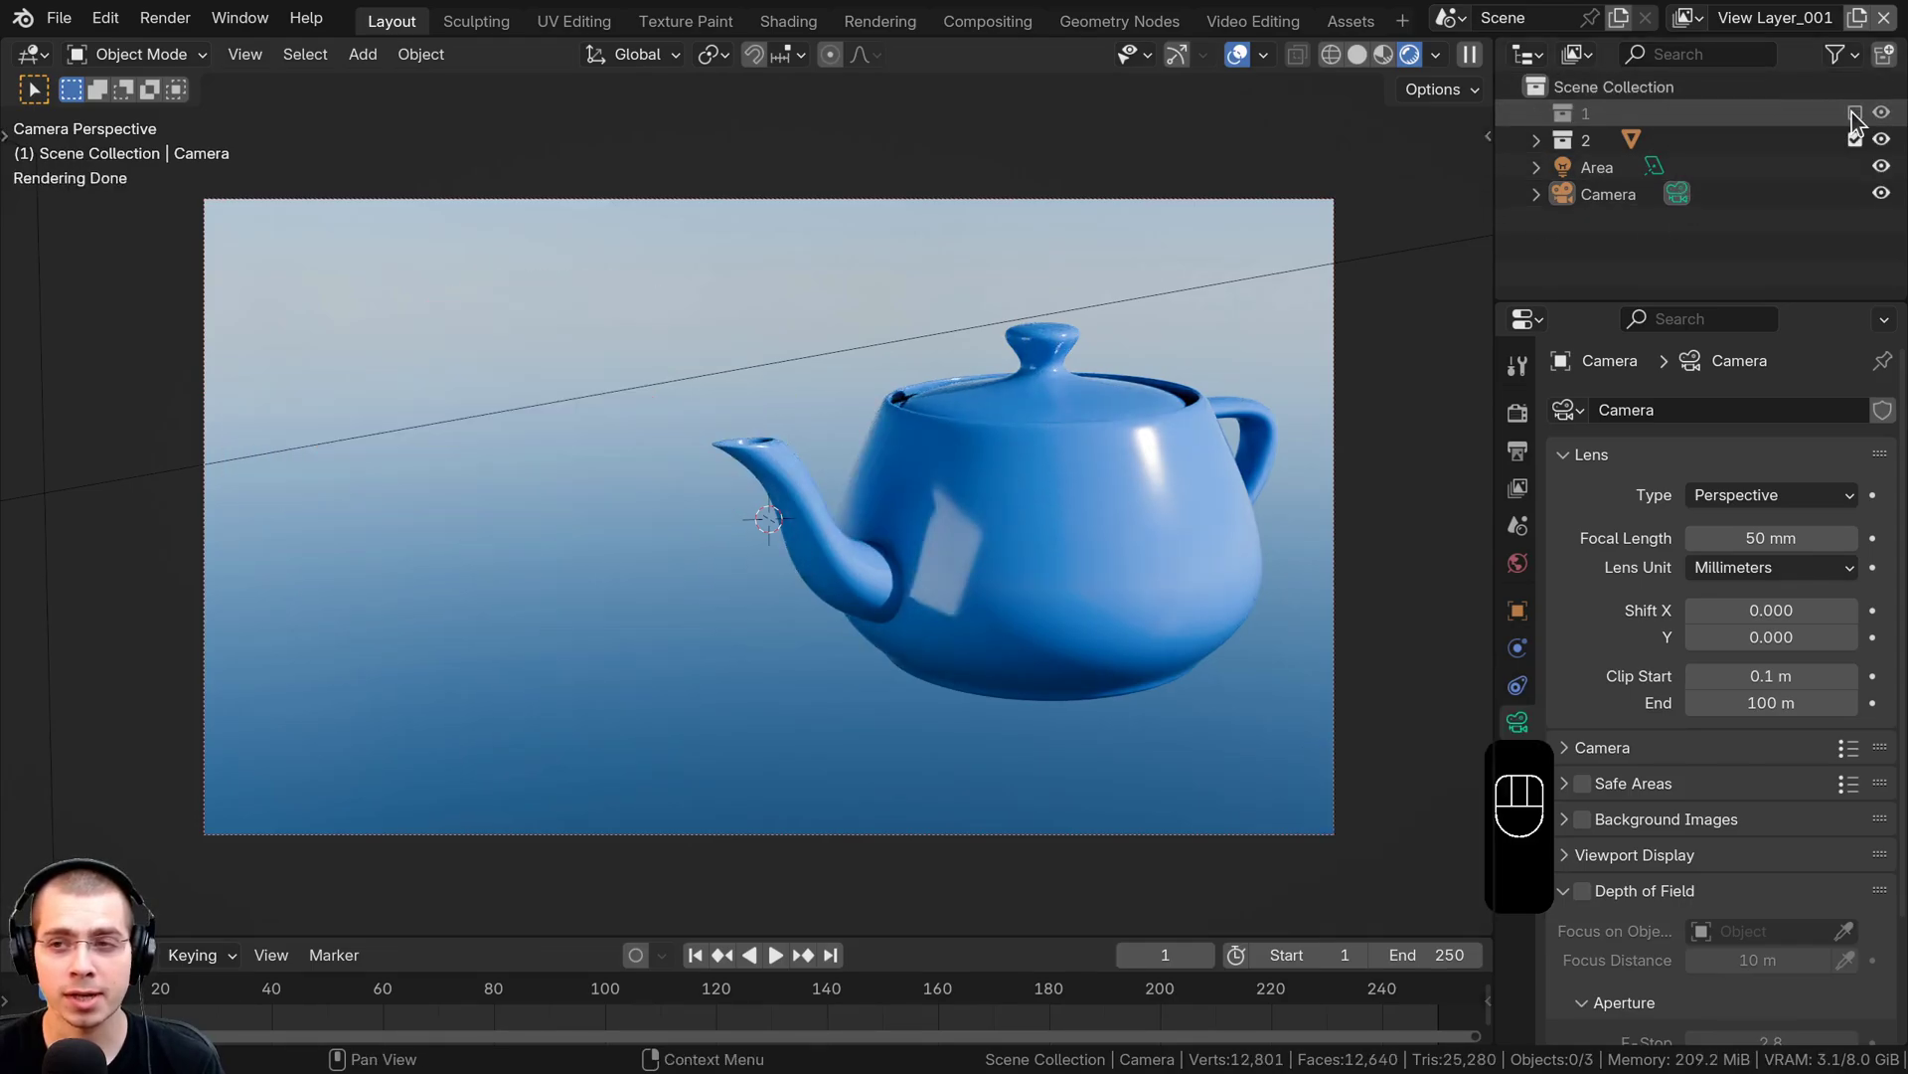
{"action": "left_click", "coordinate": [1854, 113]}
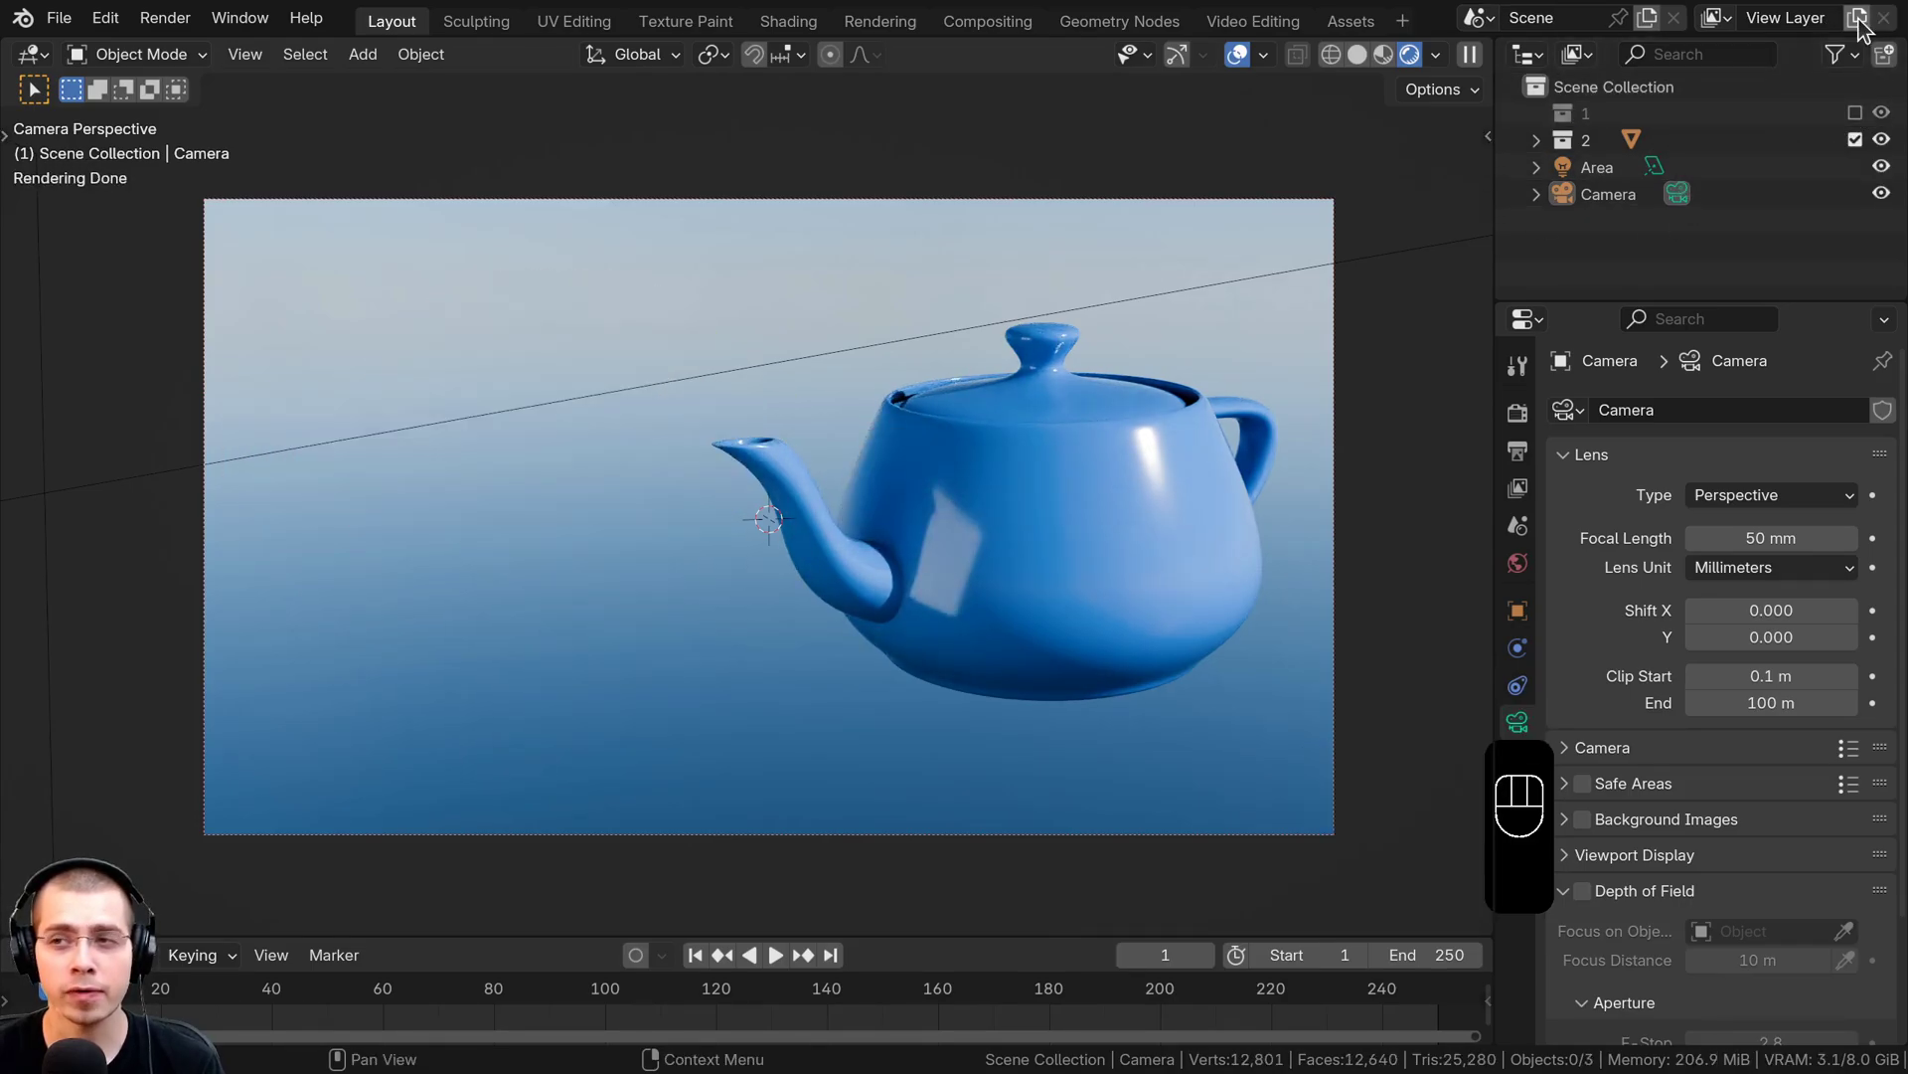
Try adding a view layer with the Blank option
{"action": "left_click", "coordinate": [1856, 20]}
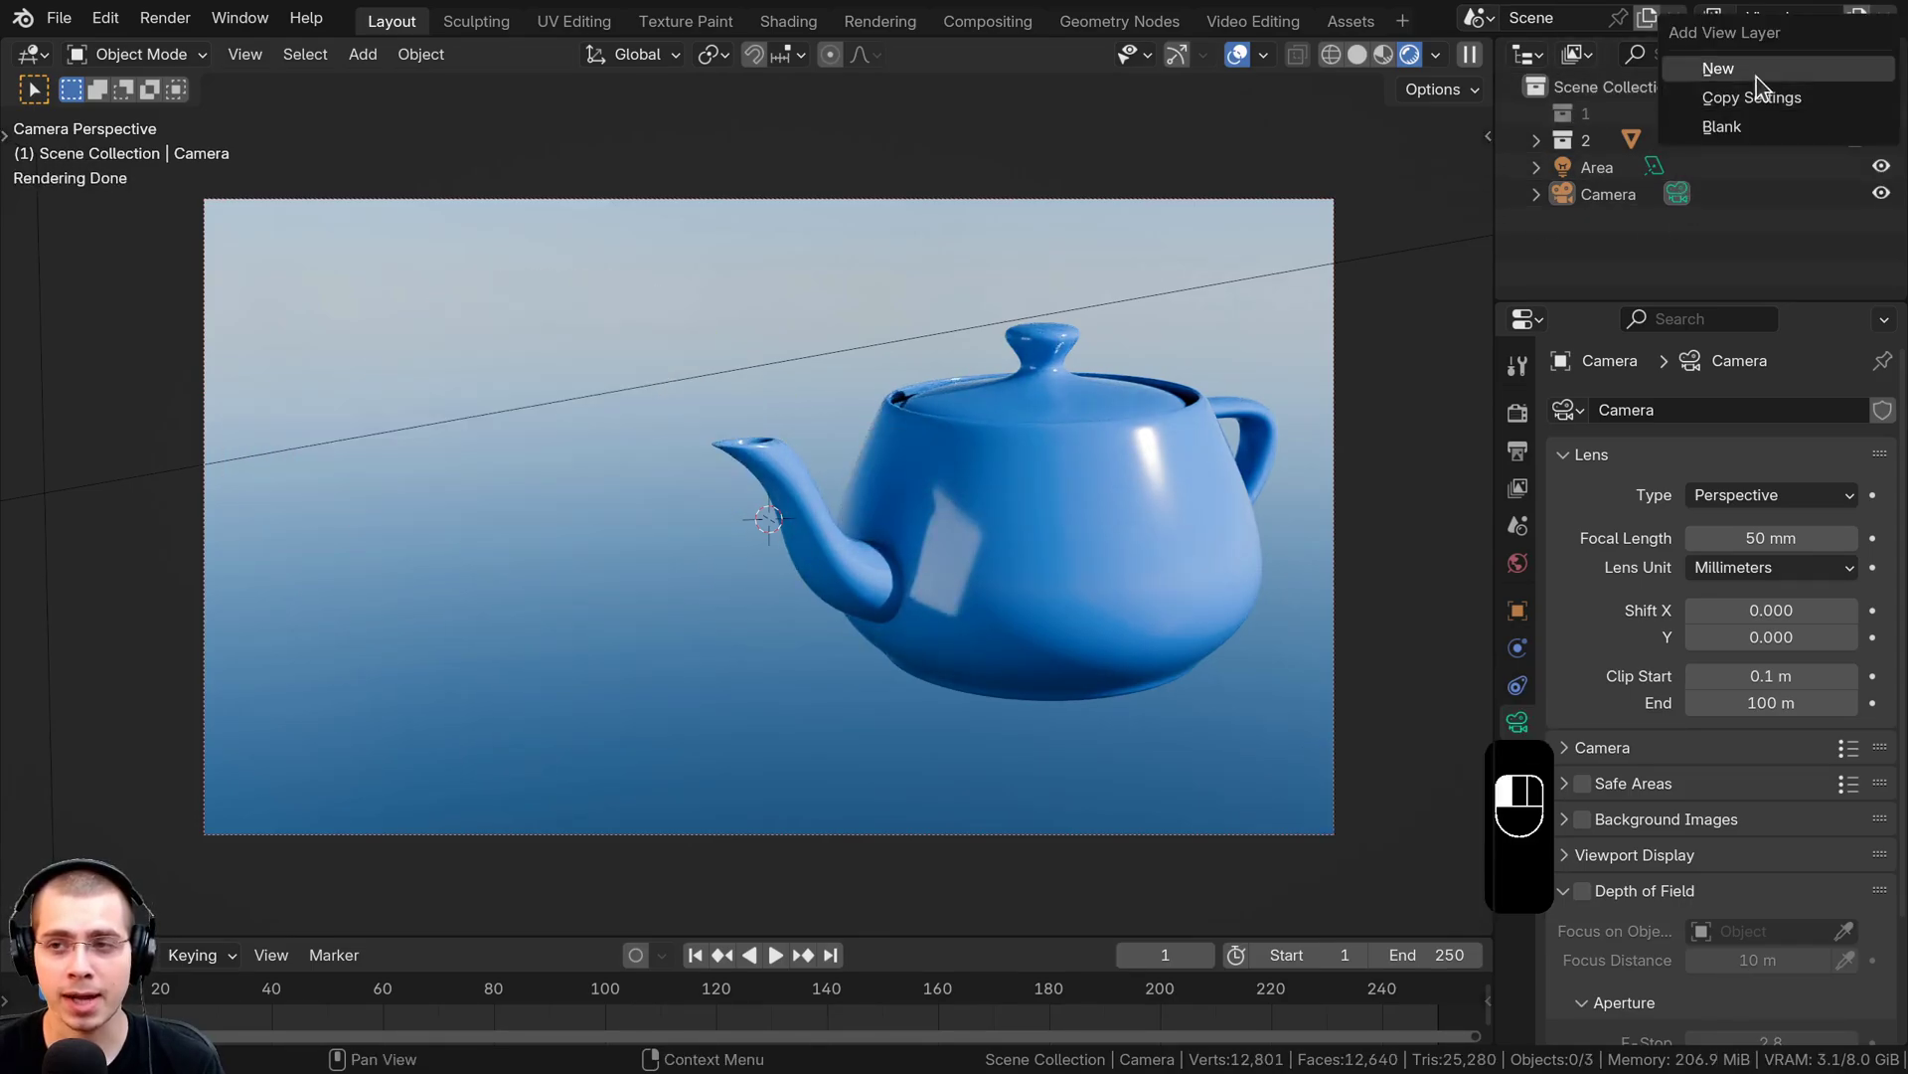
{"action": "left_click", "coordinate": [1731, 133]}
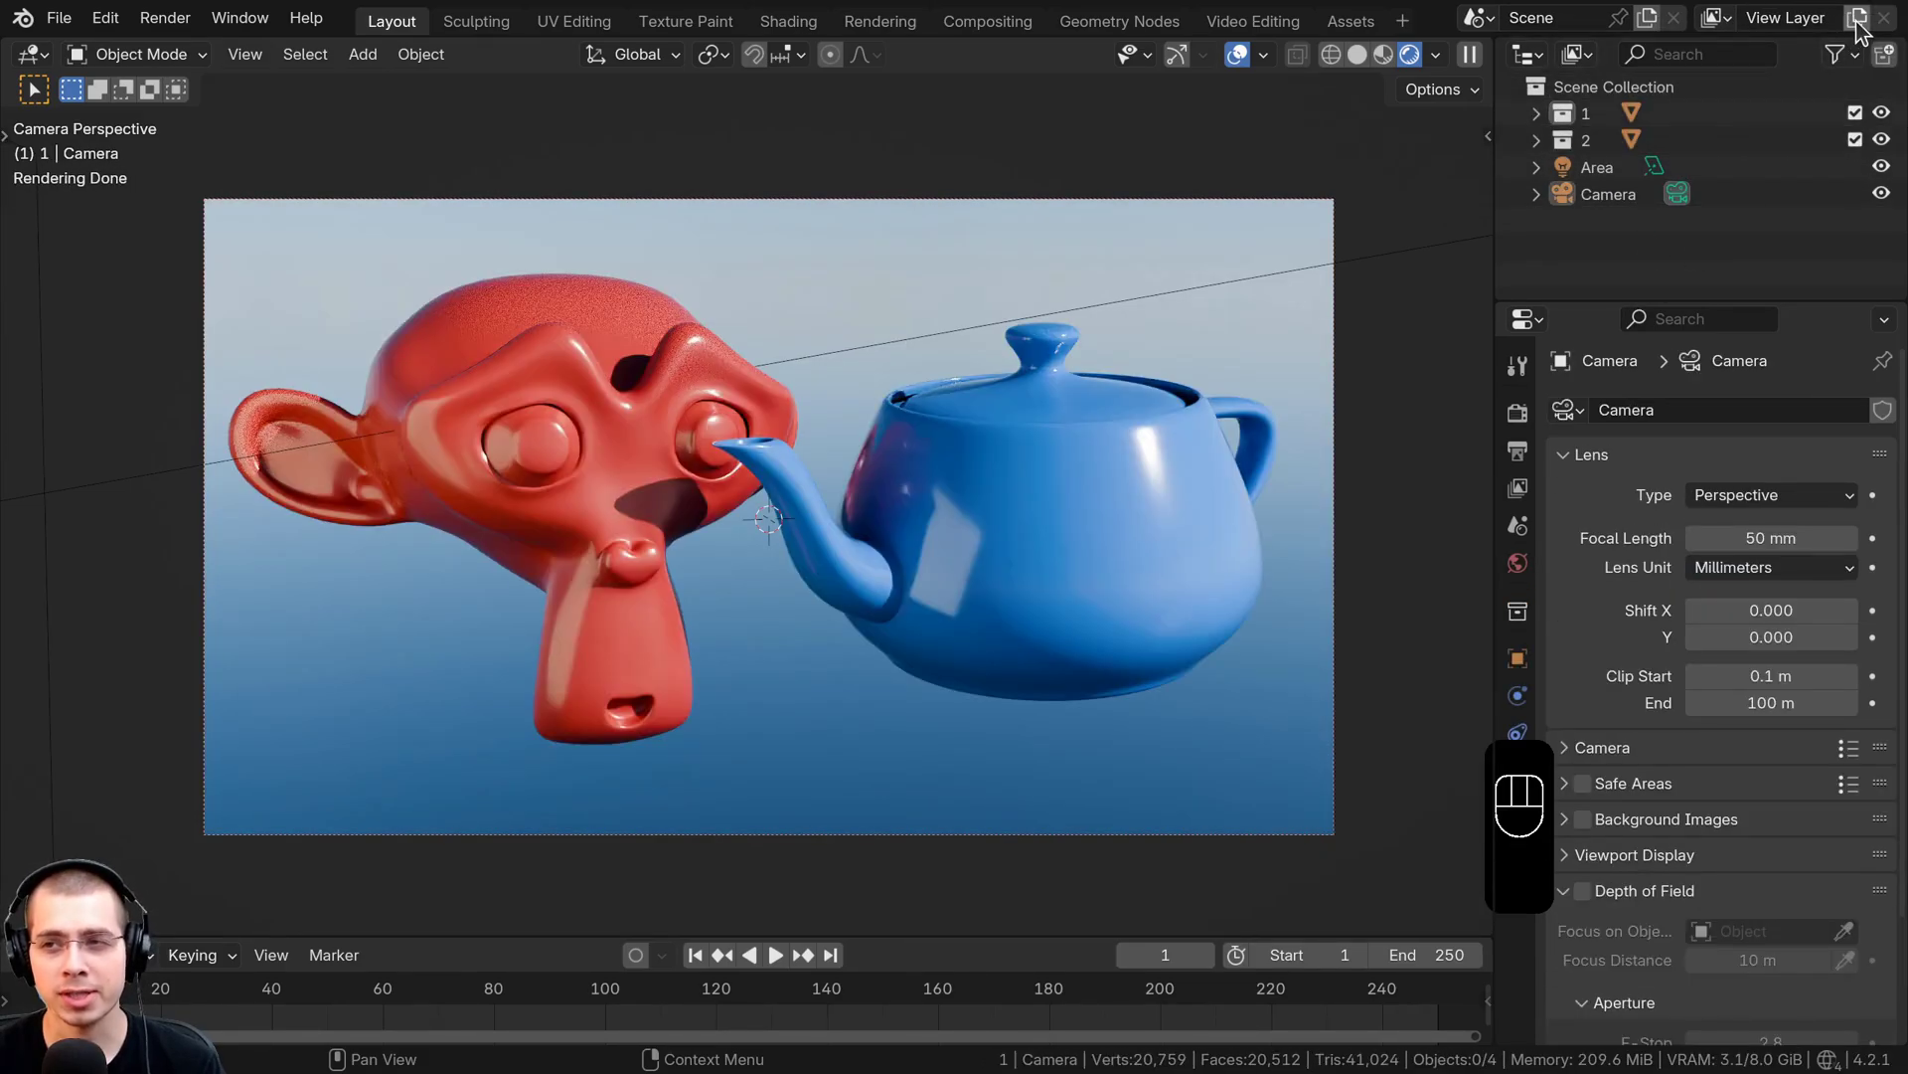
Add a view layer that copies the current layer's settings and rename it as 2
{"action": "left_click", "coordinate": [1857, 19]}
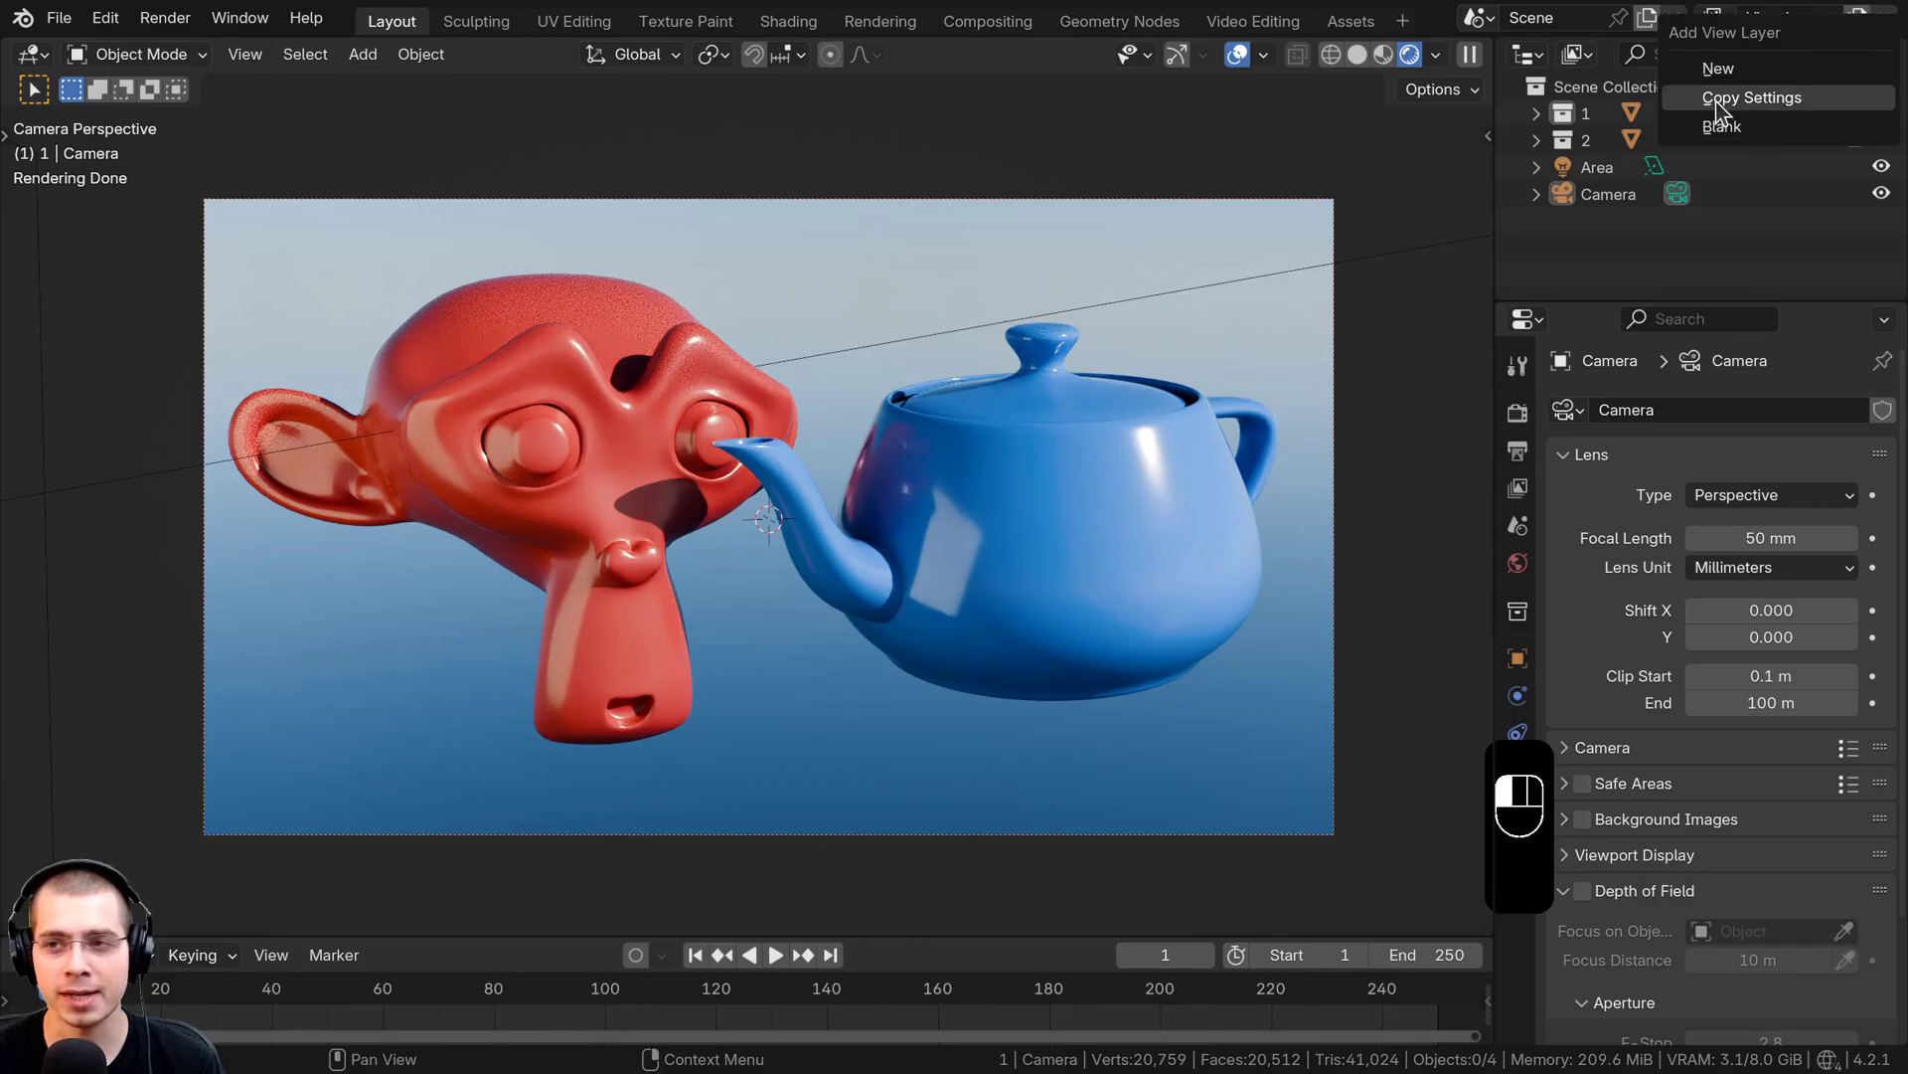
{"action": "left_click", "coordinate": [1751, 97]}
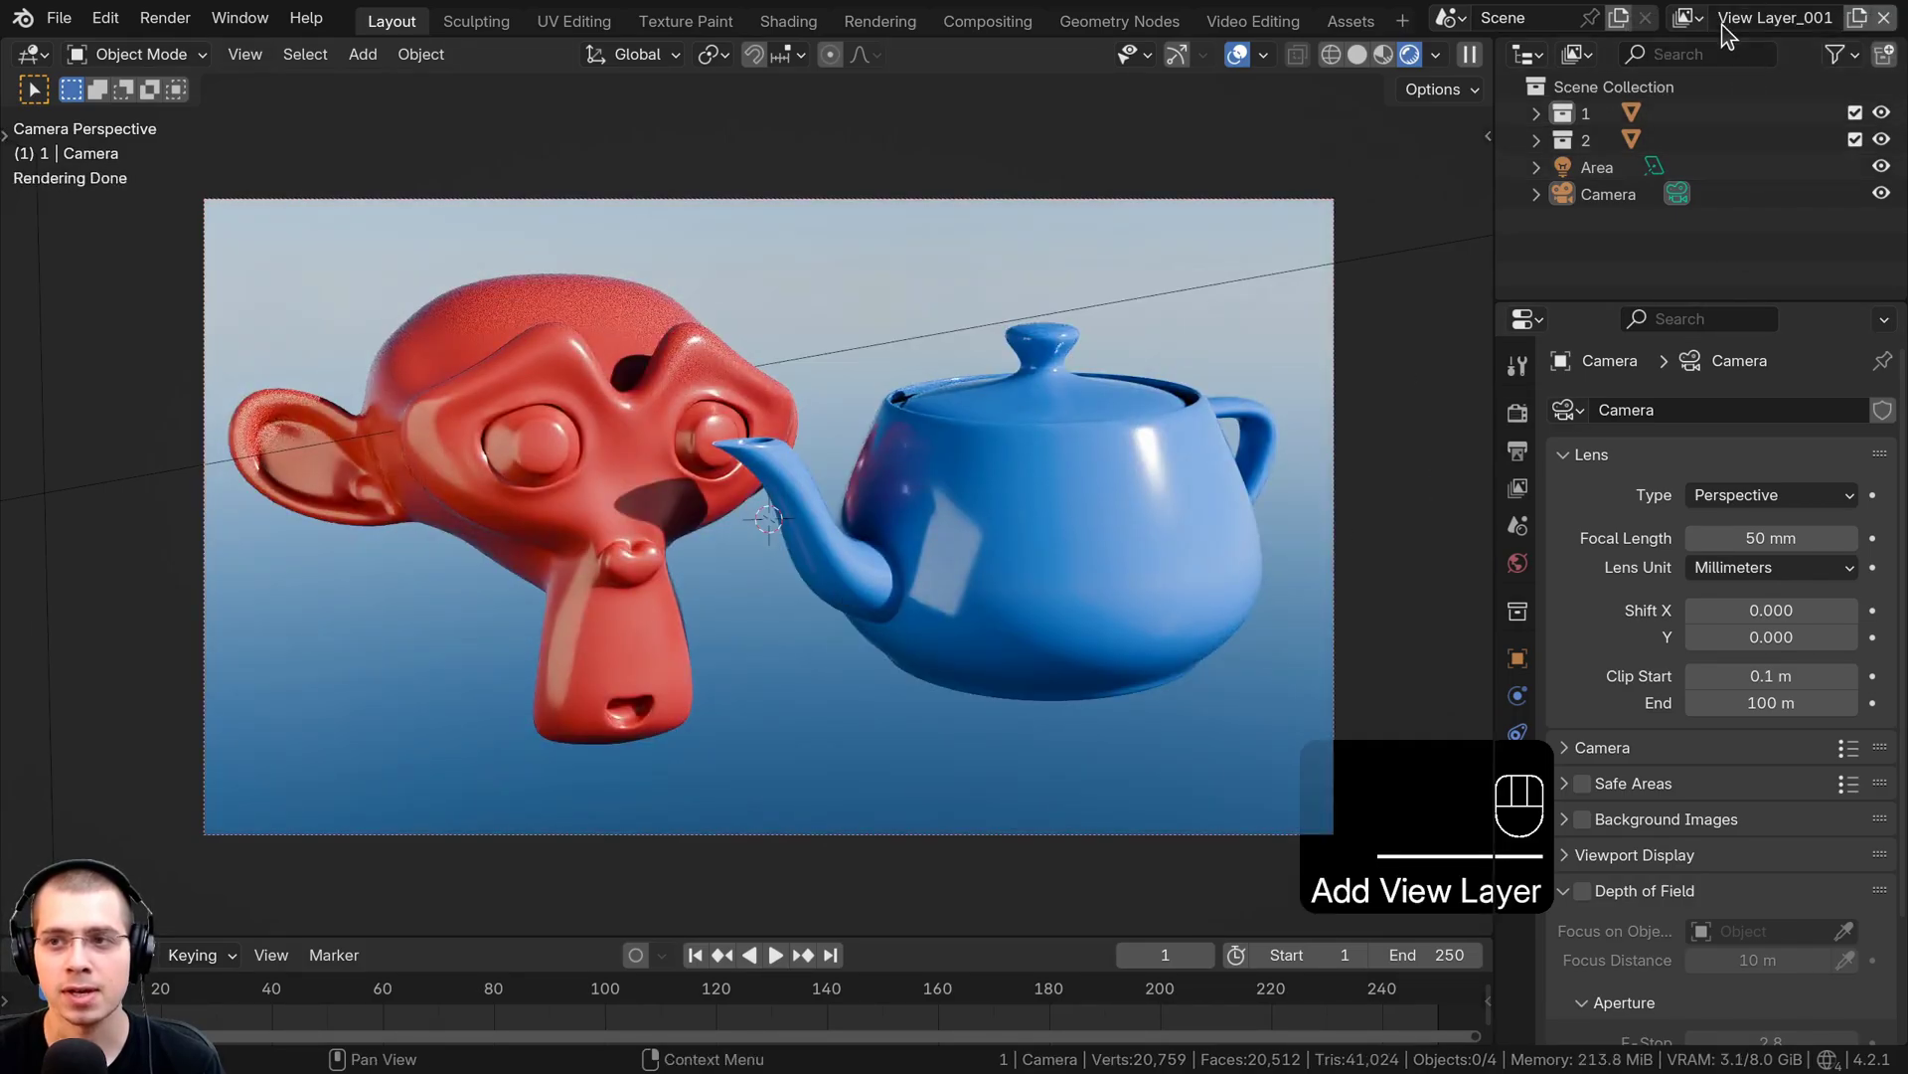
{"action": "double_click", "coordinate": [1742, 17]}
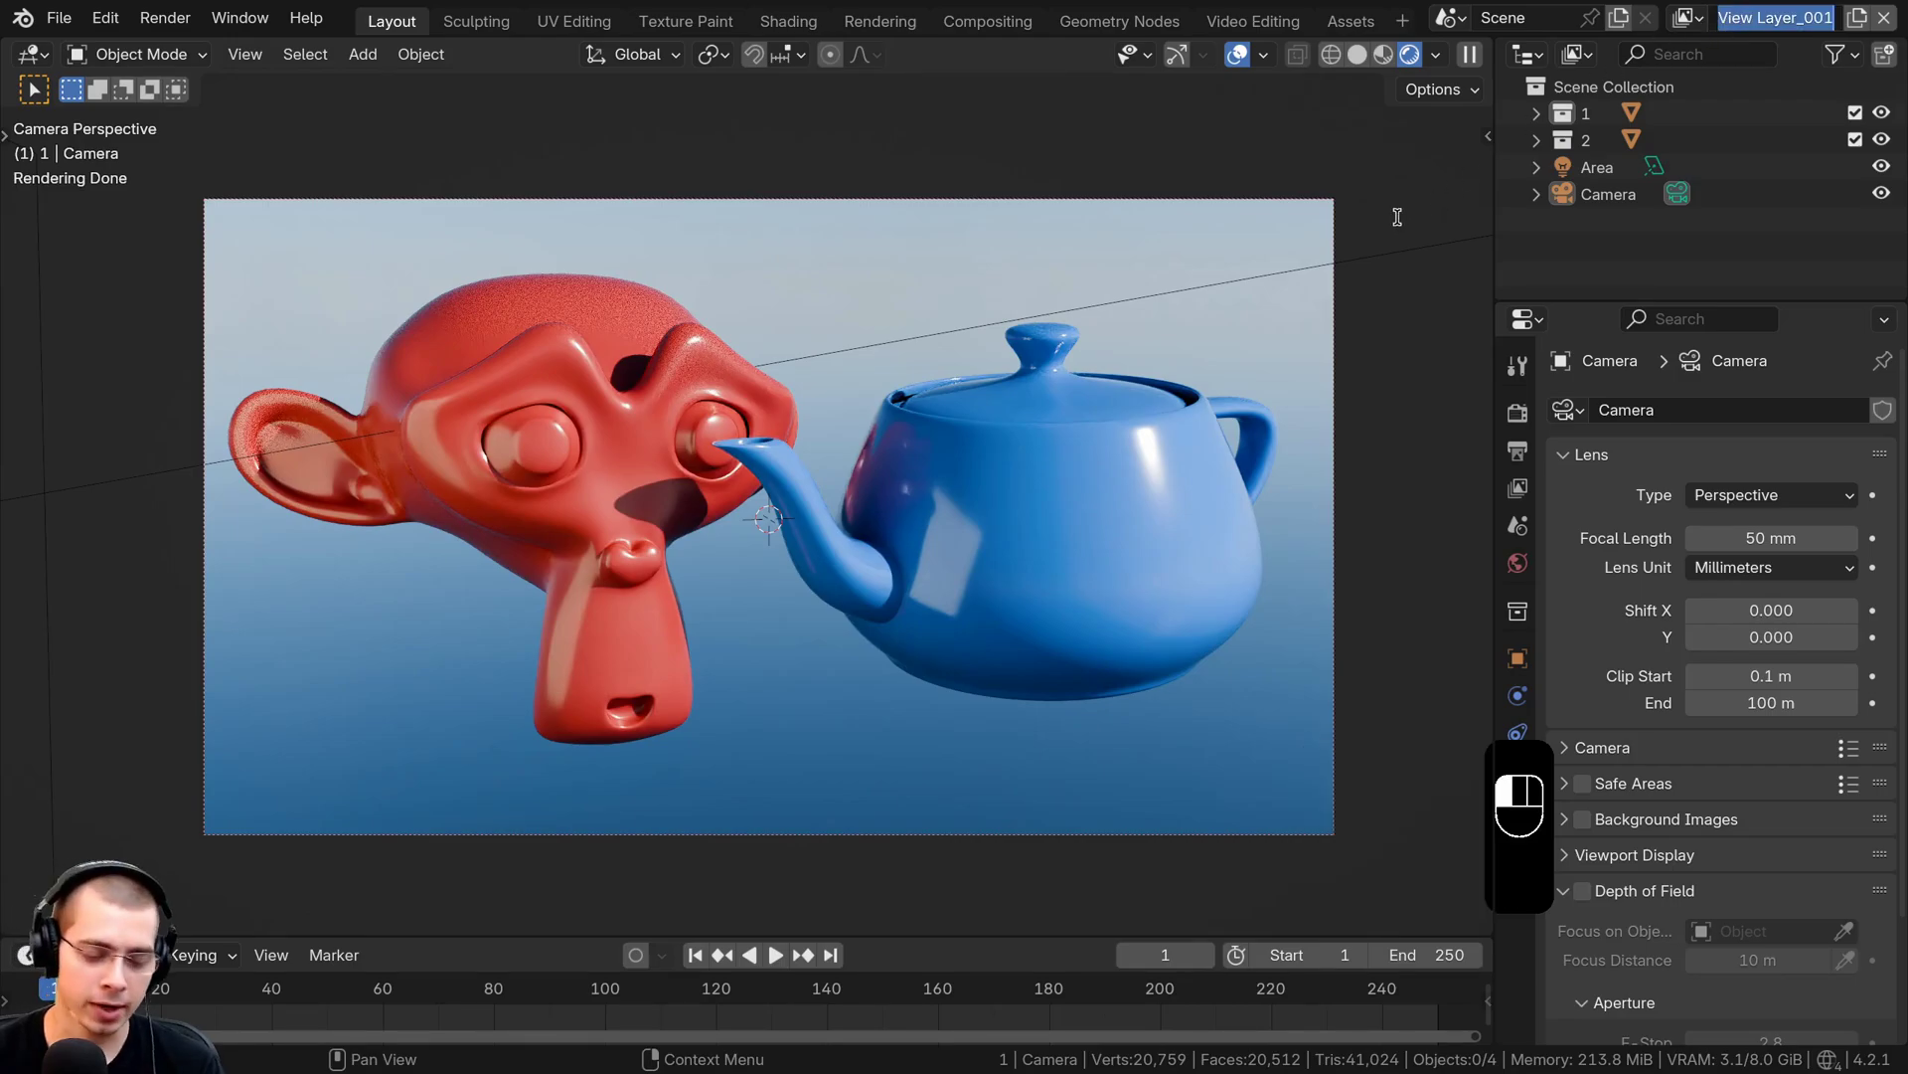
{"action": "type", "text": "2"}
{"action": "key", "text": "Return"}
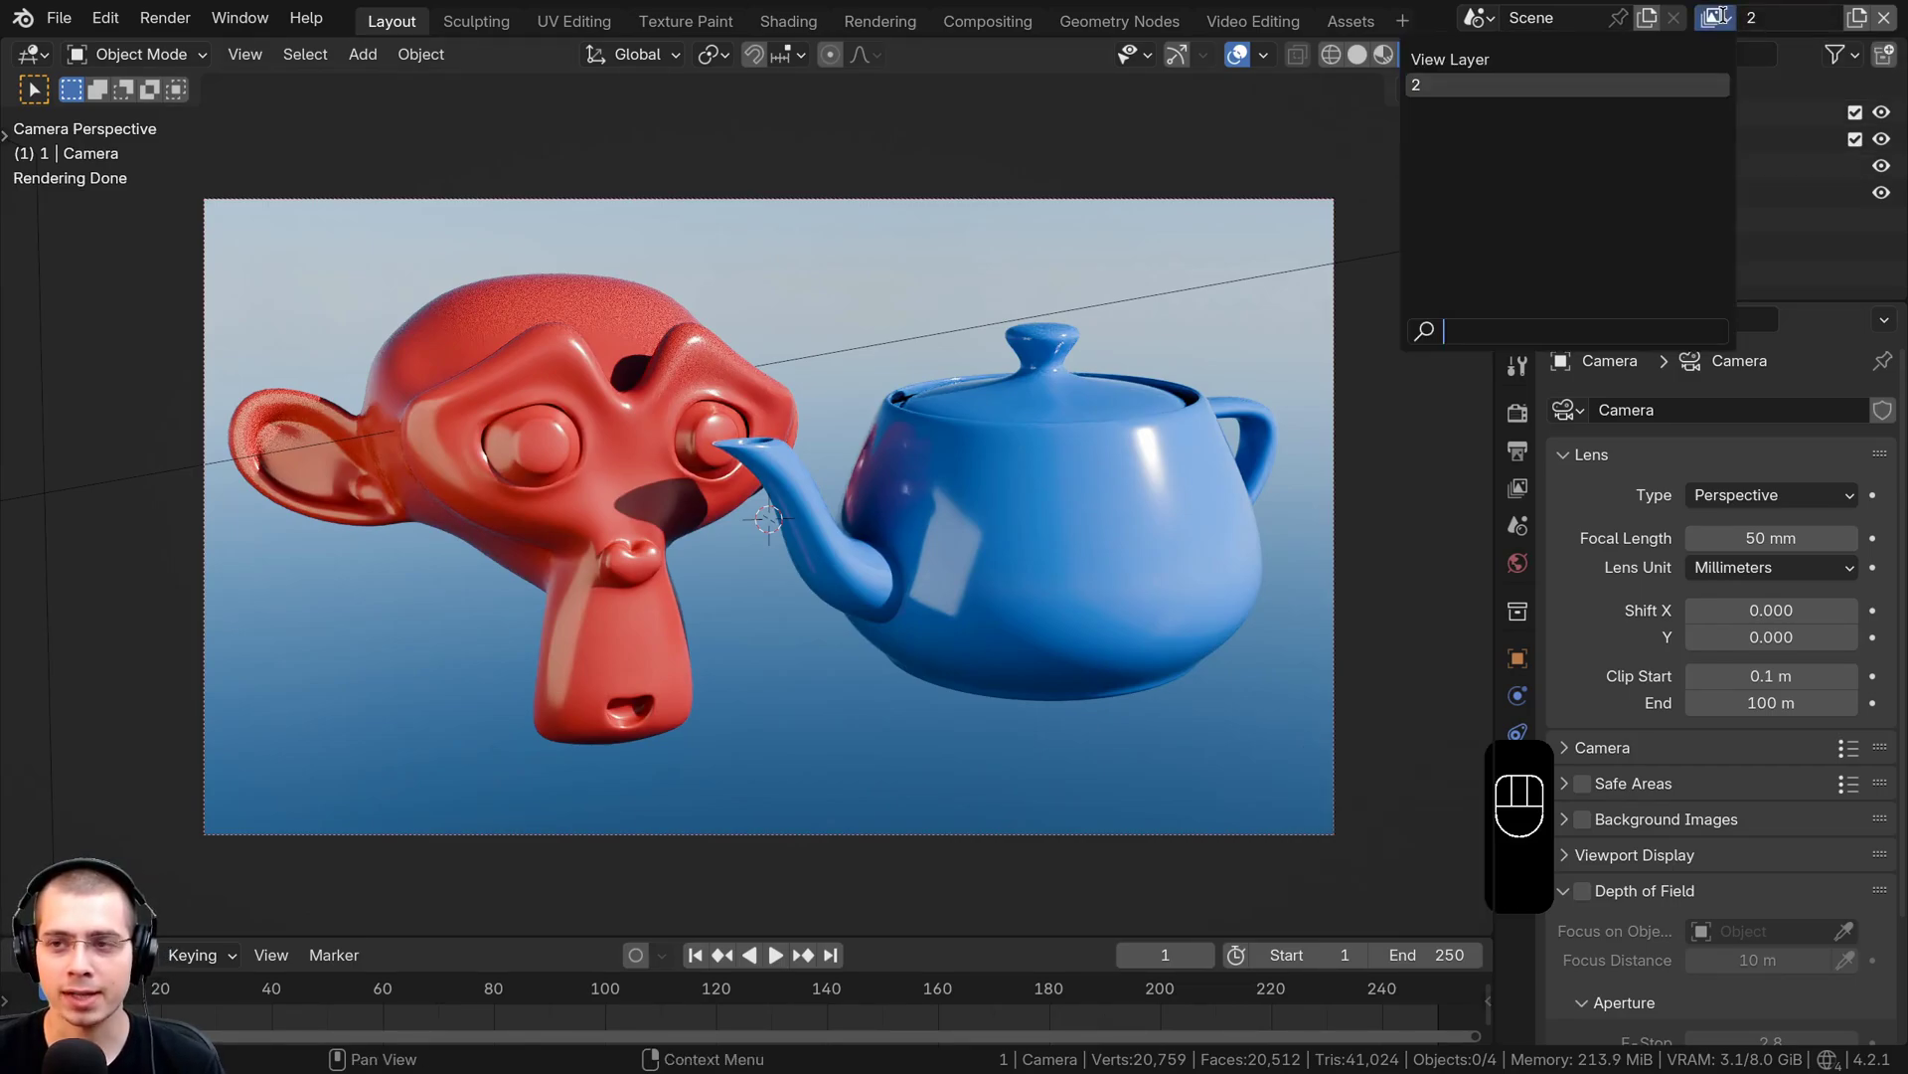
Switch to the original view layer and rename it as 1
{"action": "left_click", "coordinate": [1713, 17]}
{"action": "left_click", "coordinate": [1495, 62]}
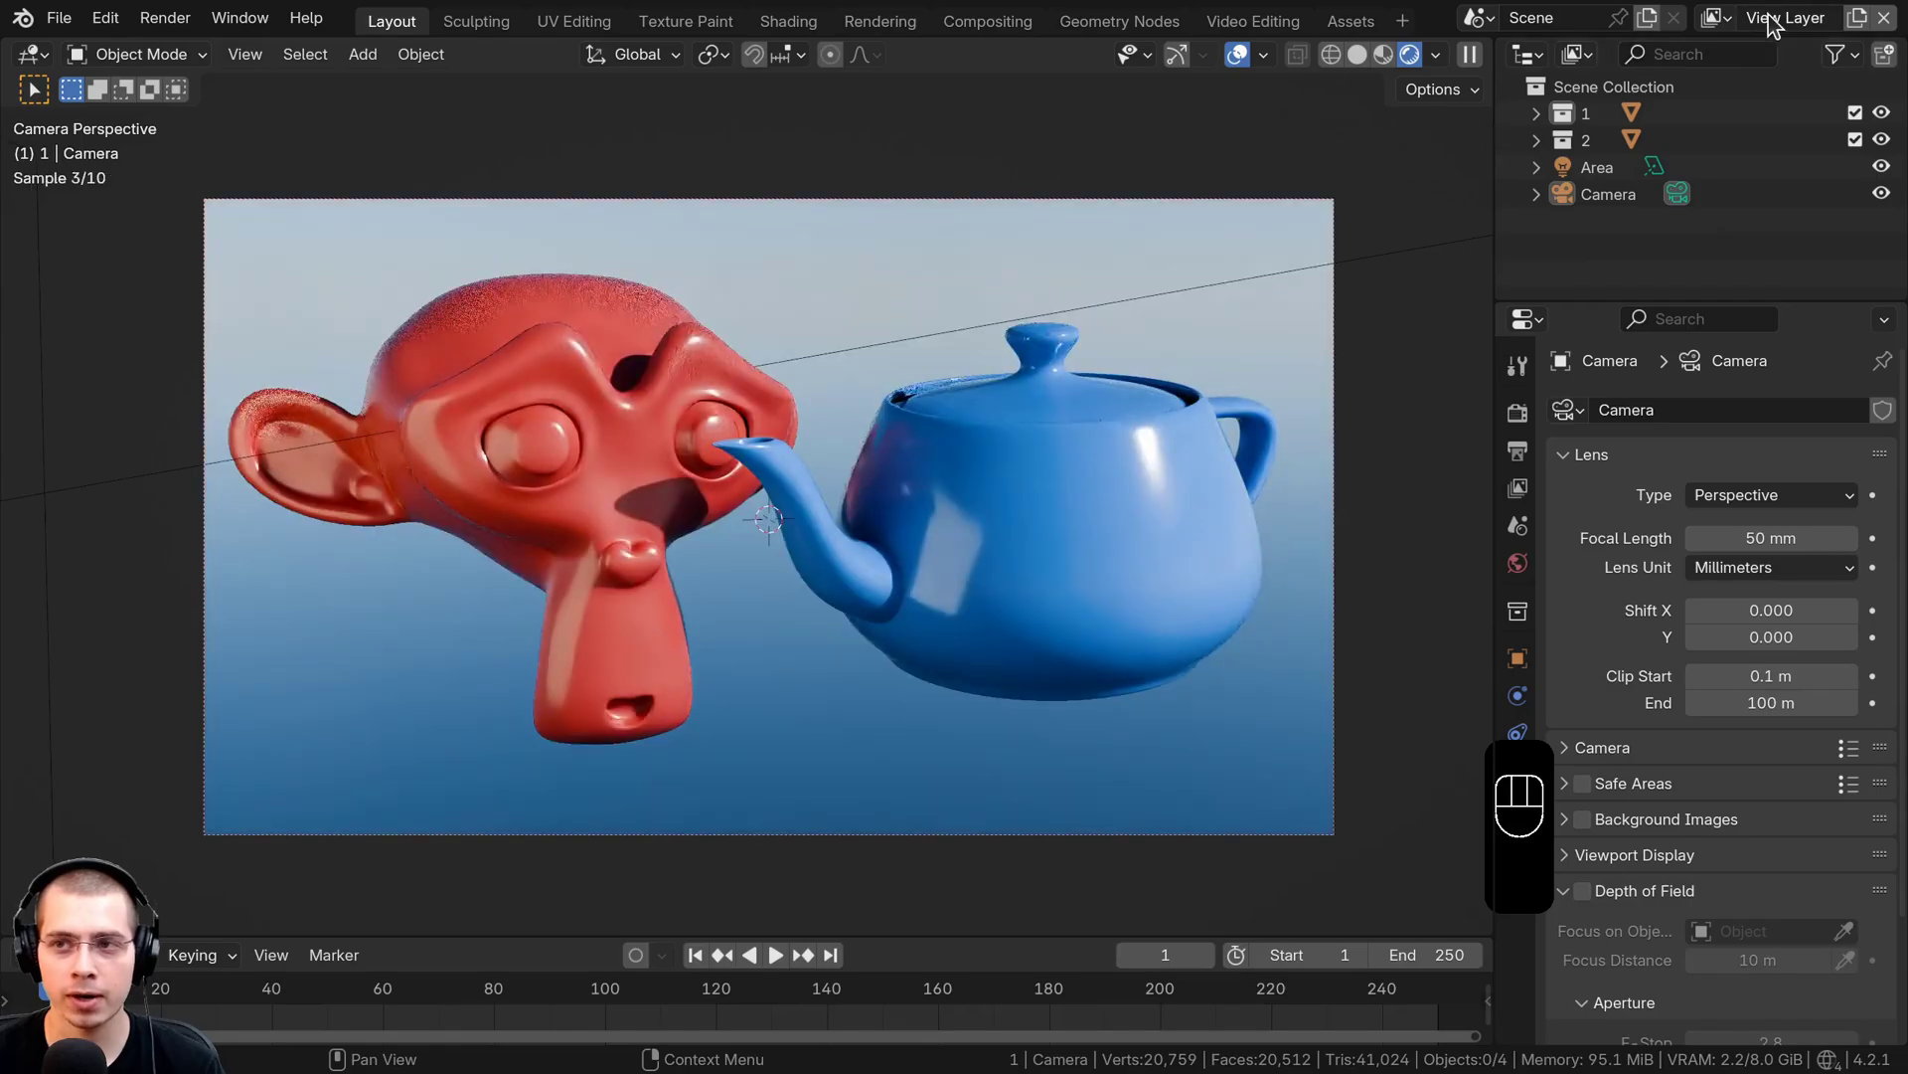
{"action": "double_click", "coordinate": [1779, 18]}
{"action": "type", "text": "1"}
{"action": "key", "text": "Return"}
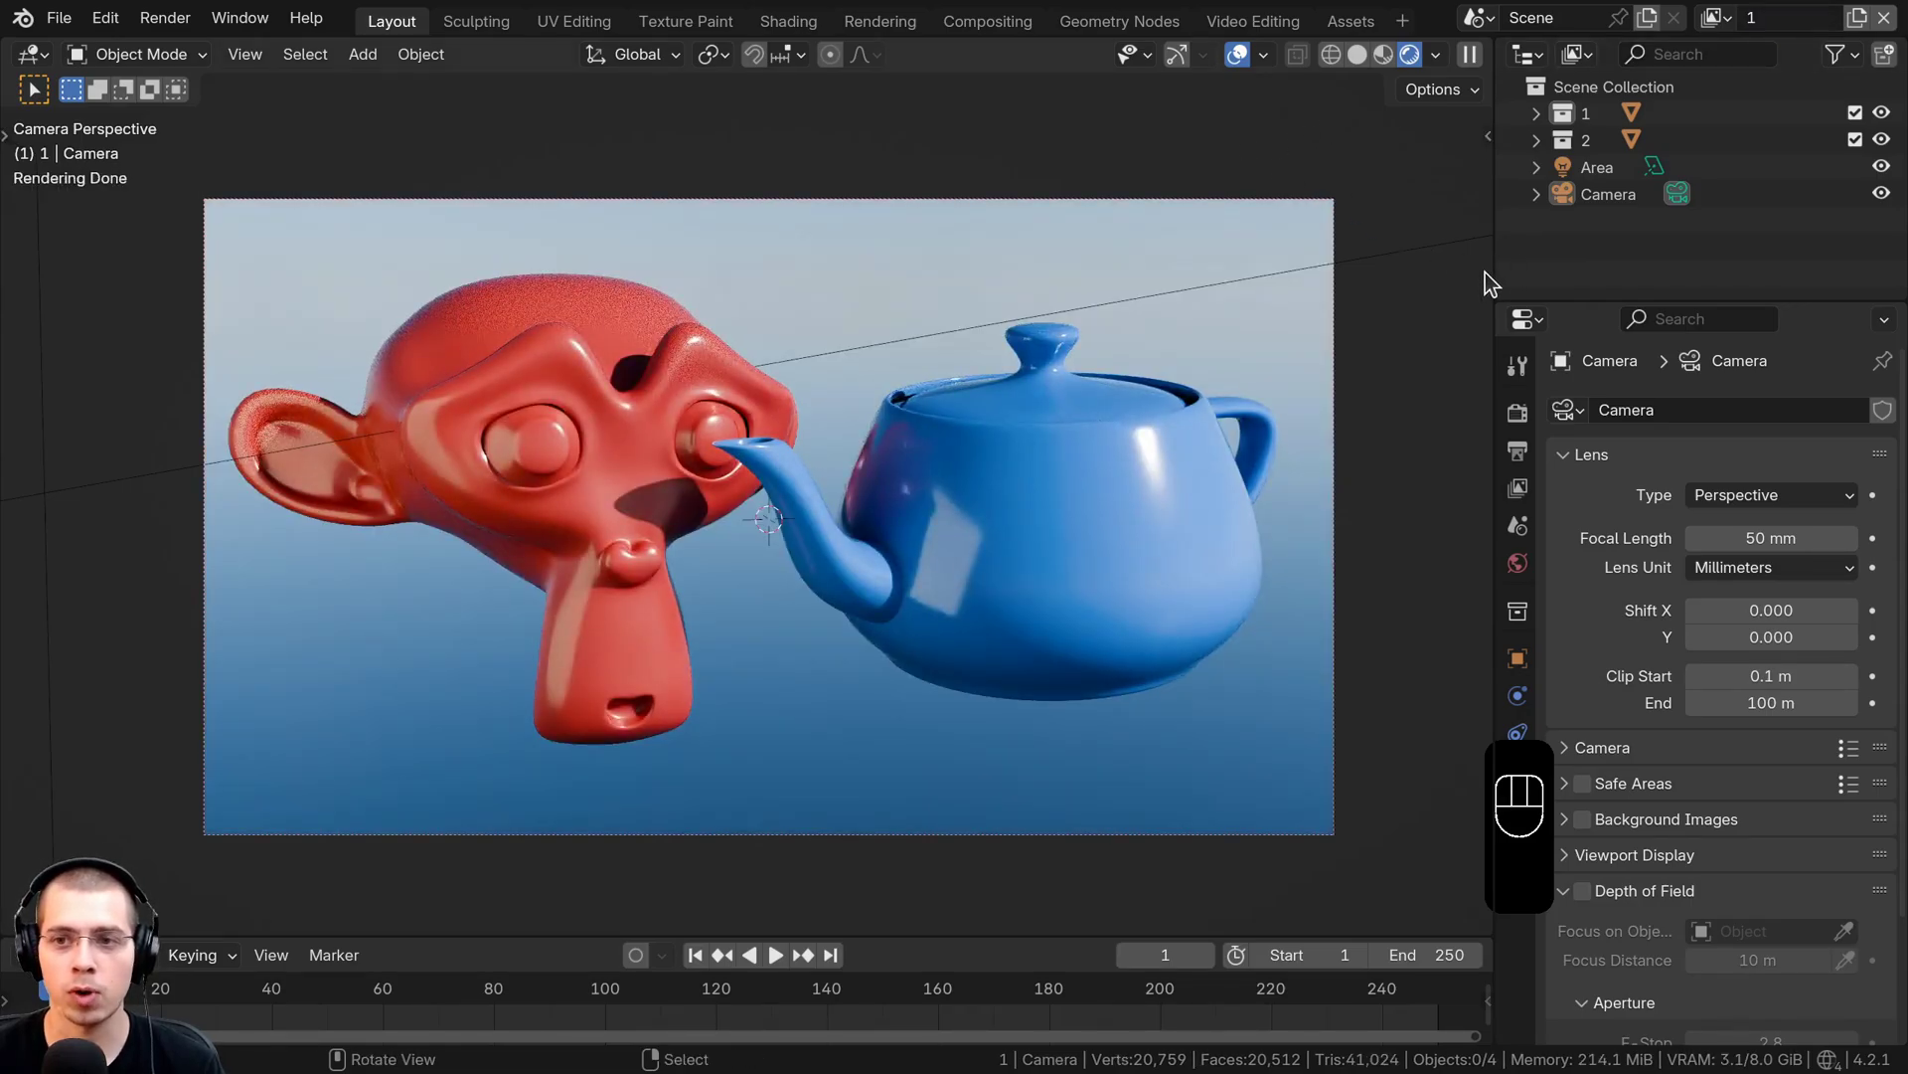
Widen the outliner and properties area beside the viewport
{"action": "left_click_drag", "start_coordinate": [1491, 281], "coordinate": [1447, 281]}
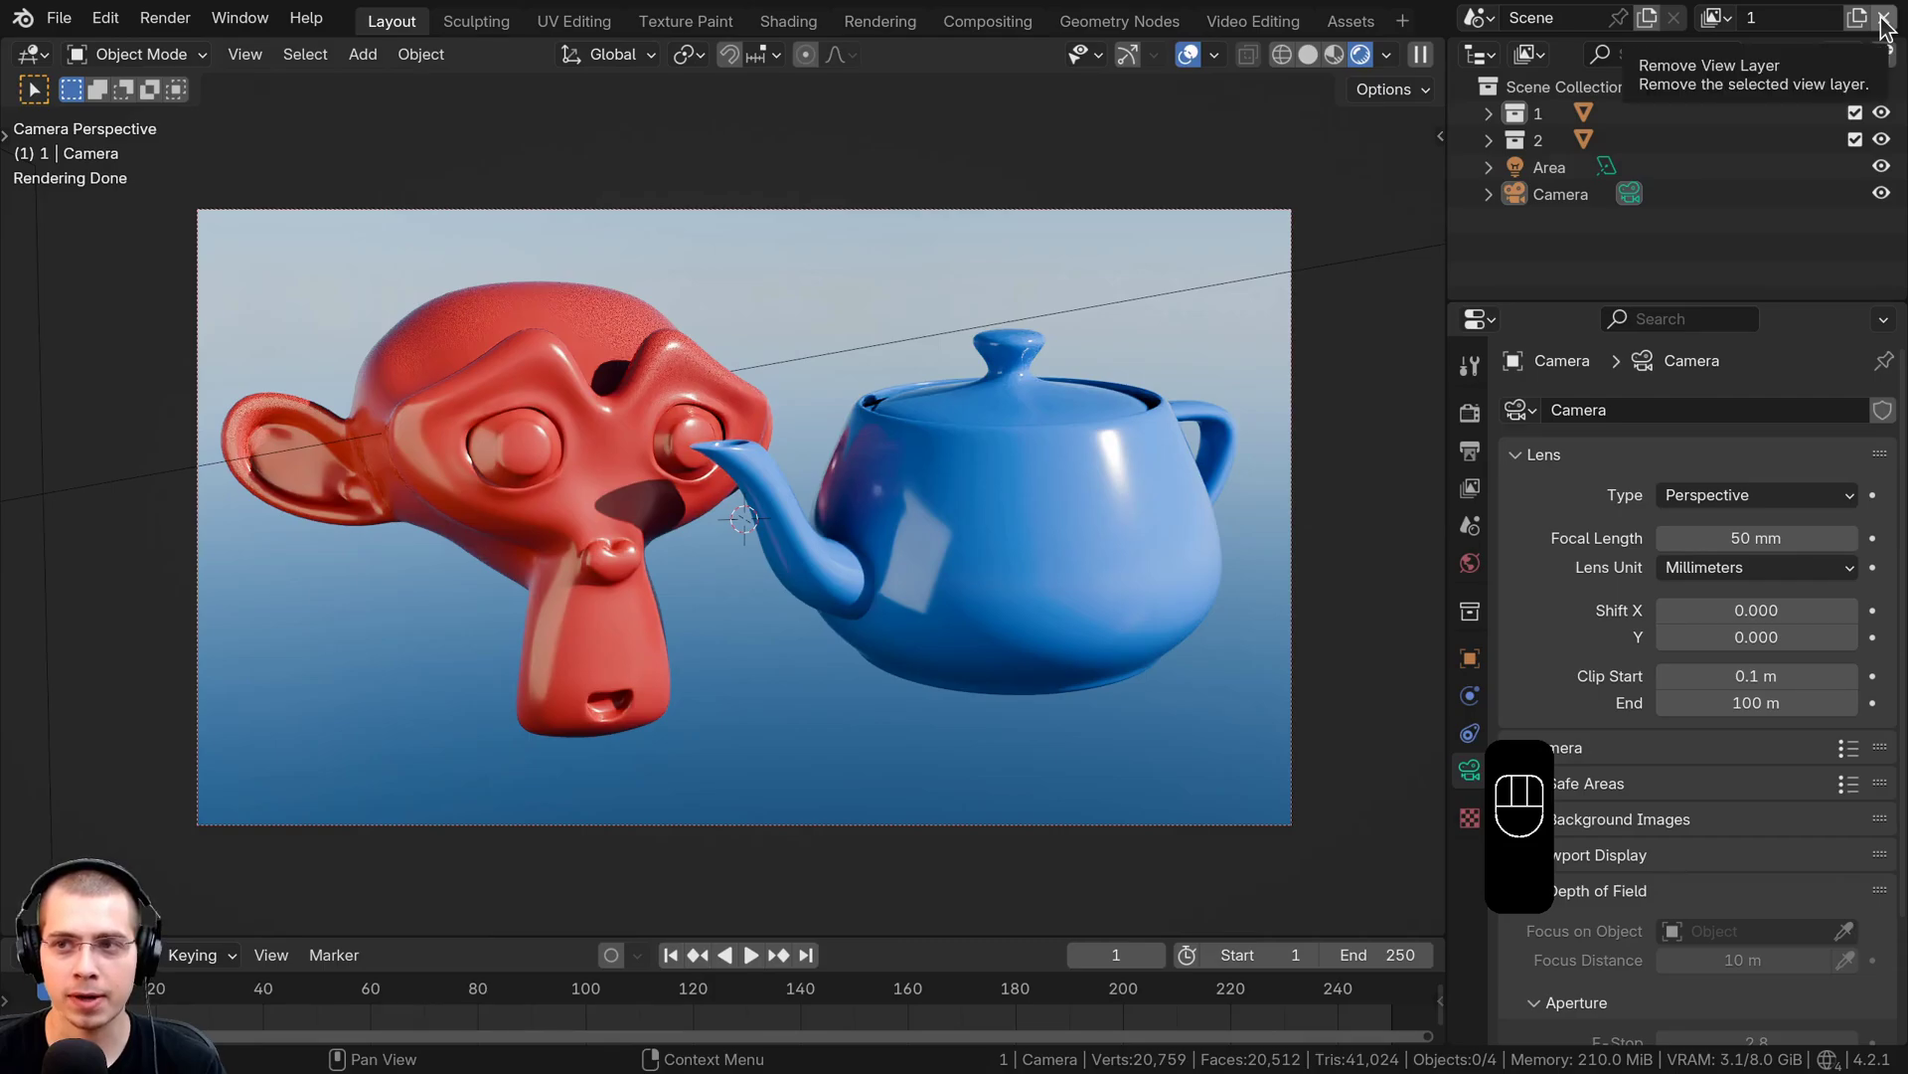
{"action": "middle_click_drag", "start_coordinate": [897, 449], "coordinate": [894, 448], "text": "shift"}
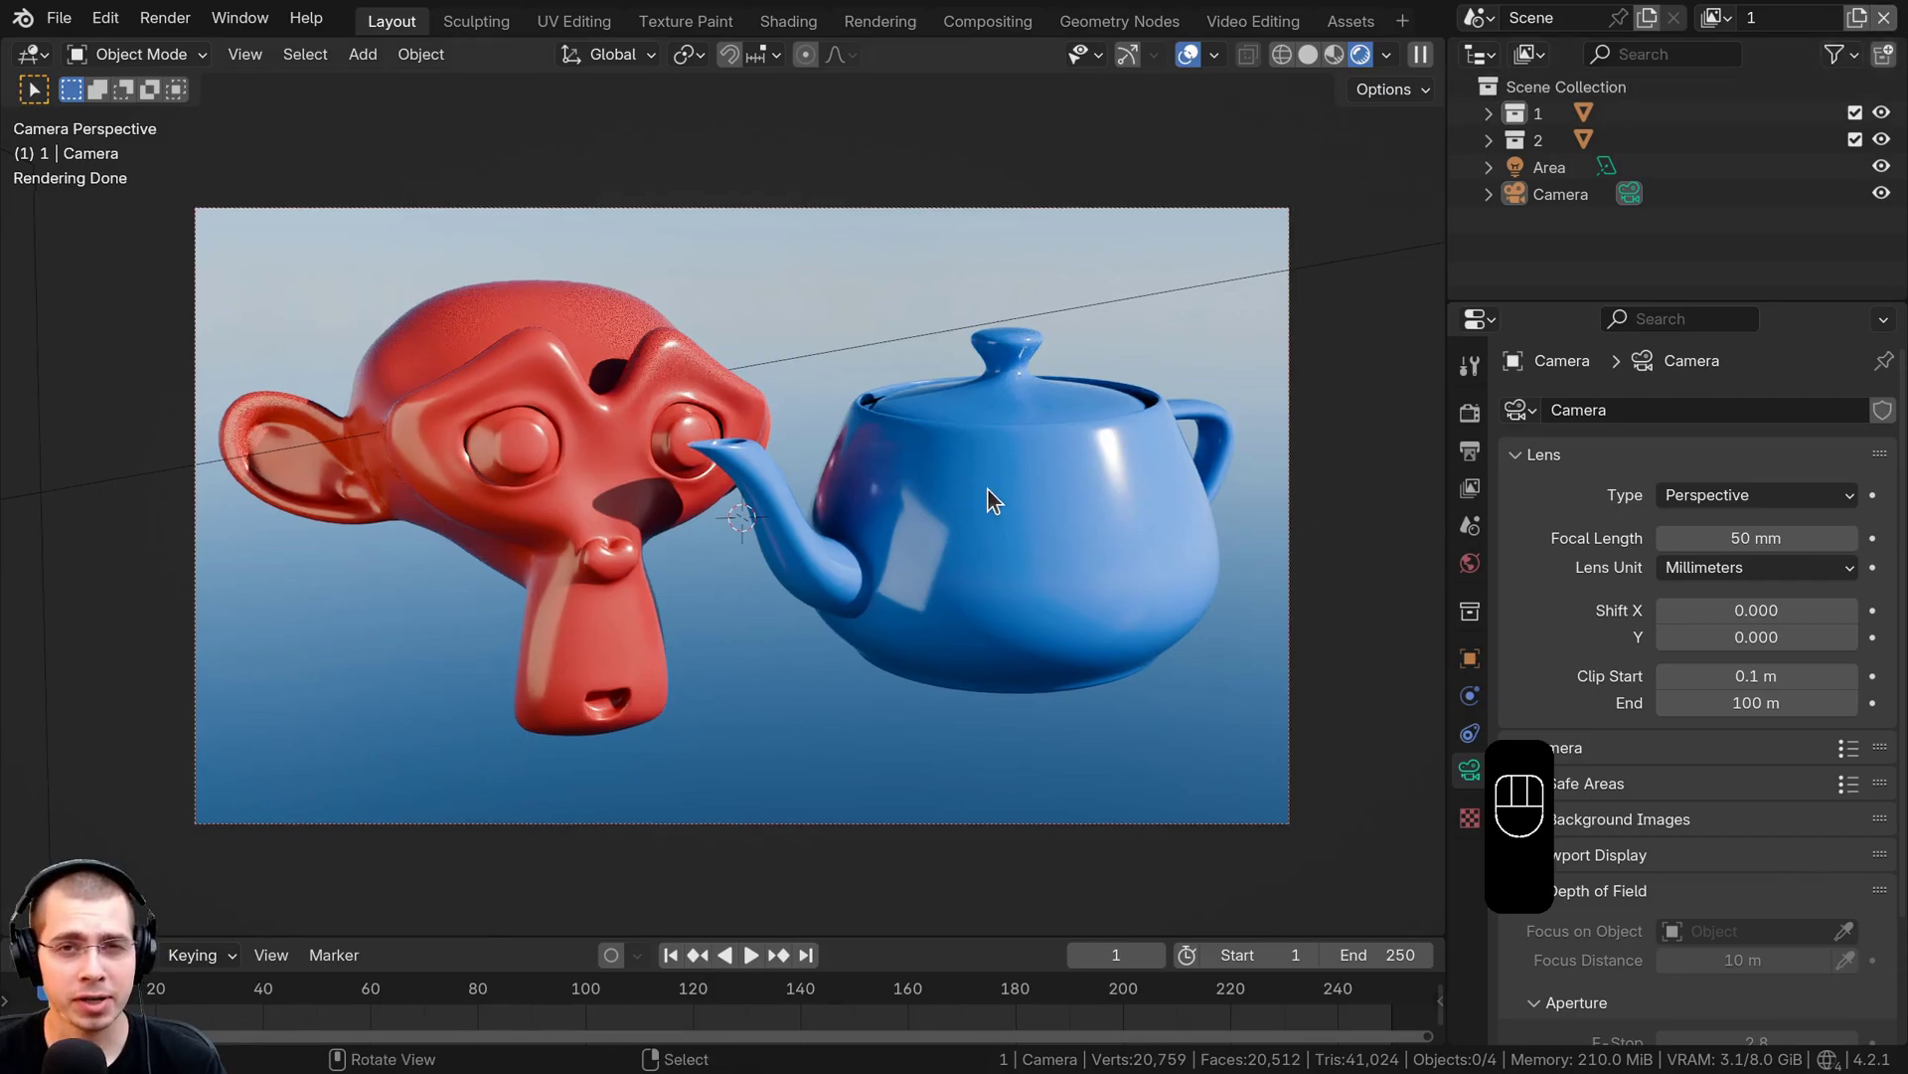
Create a new empty scene with the New option and display its viewport in solid shading
{"action": "left_click", "coordinate": [1715, 18]}
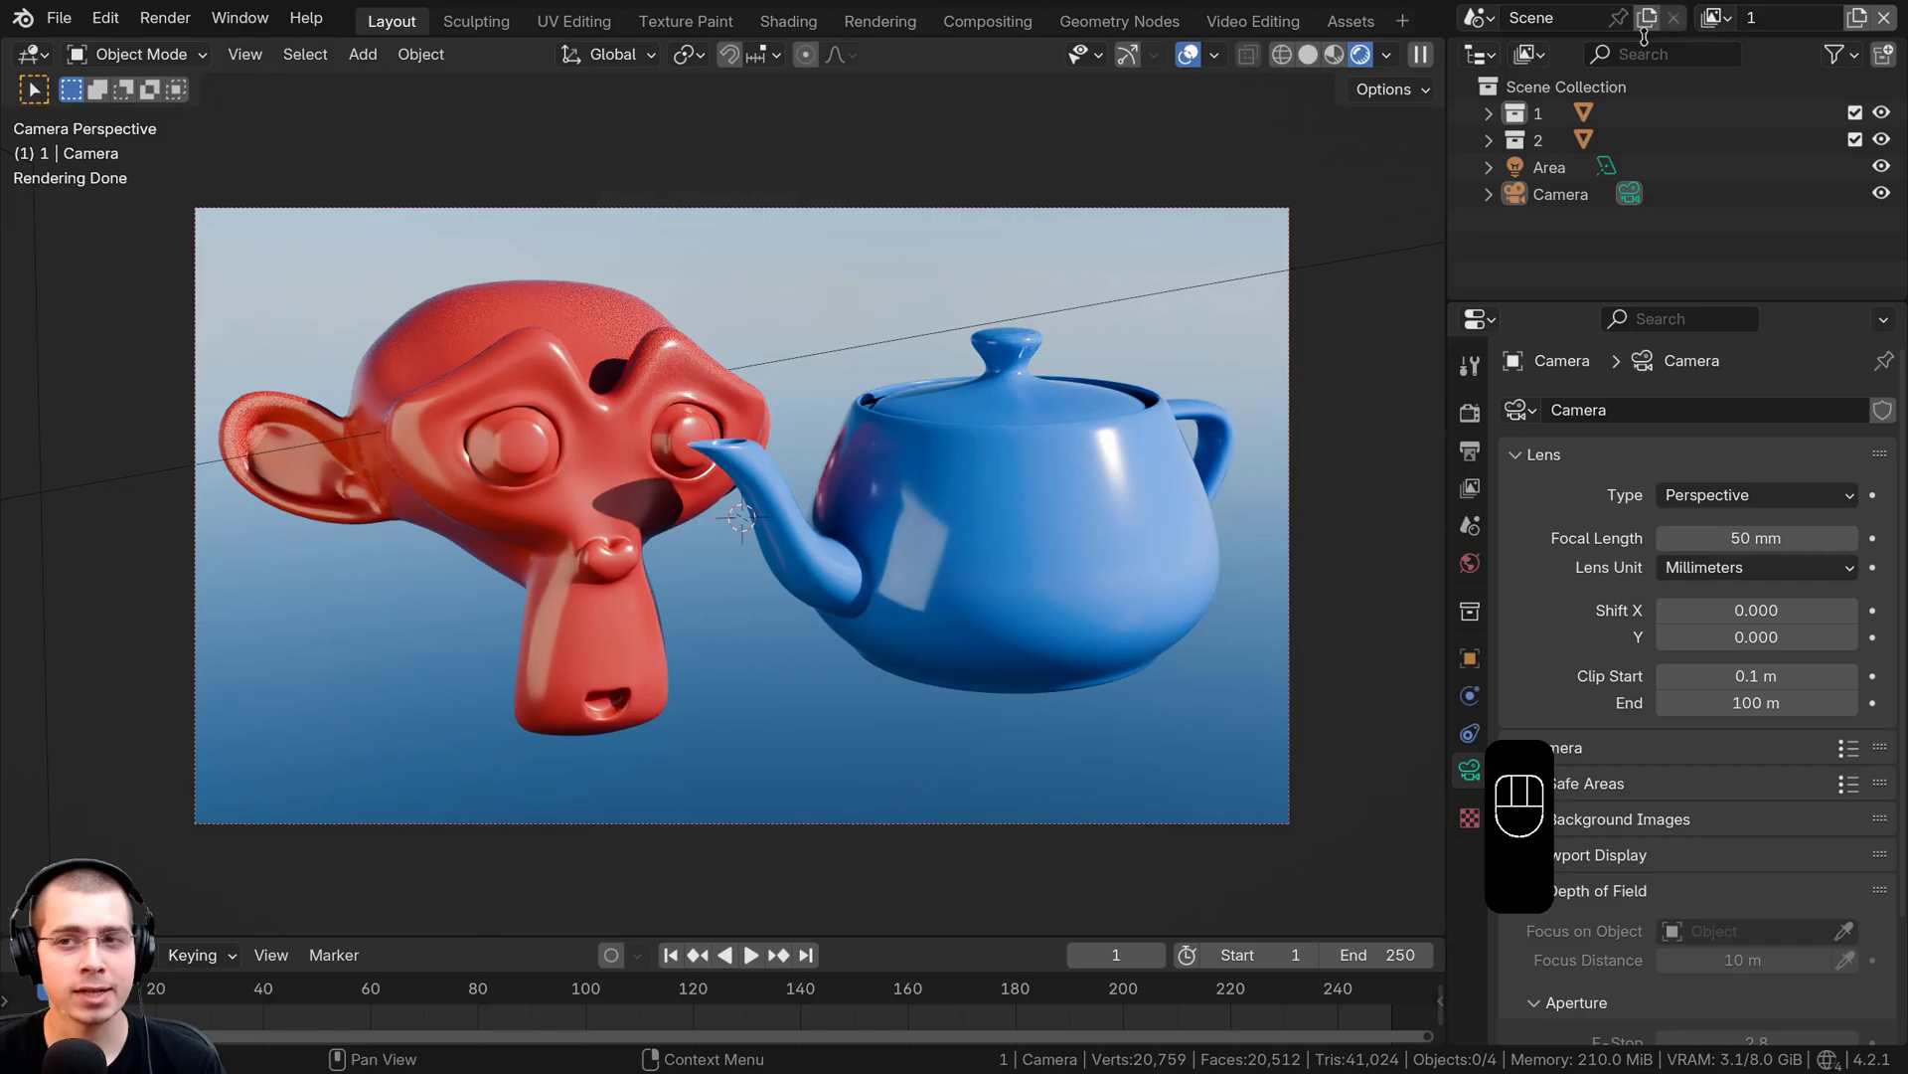
{"action": "left_click", "coordinate": [1474, 20]}
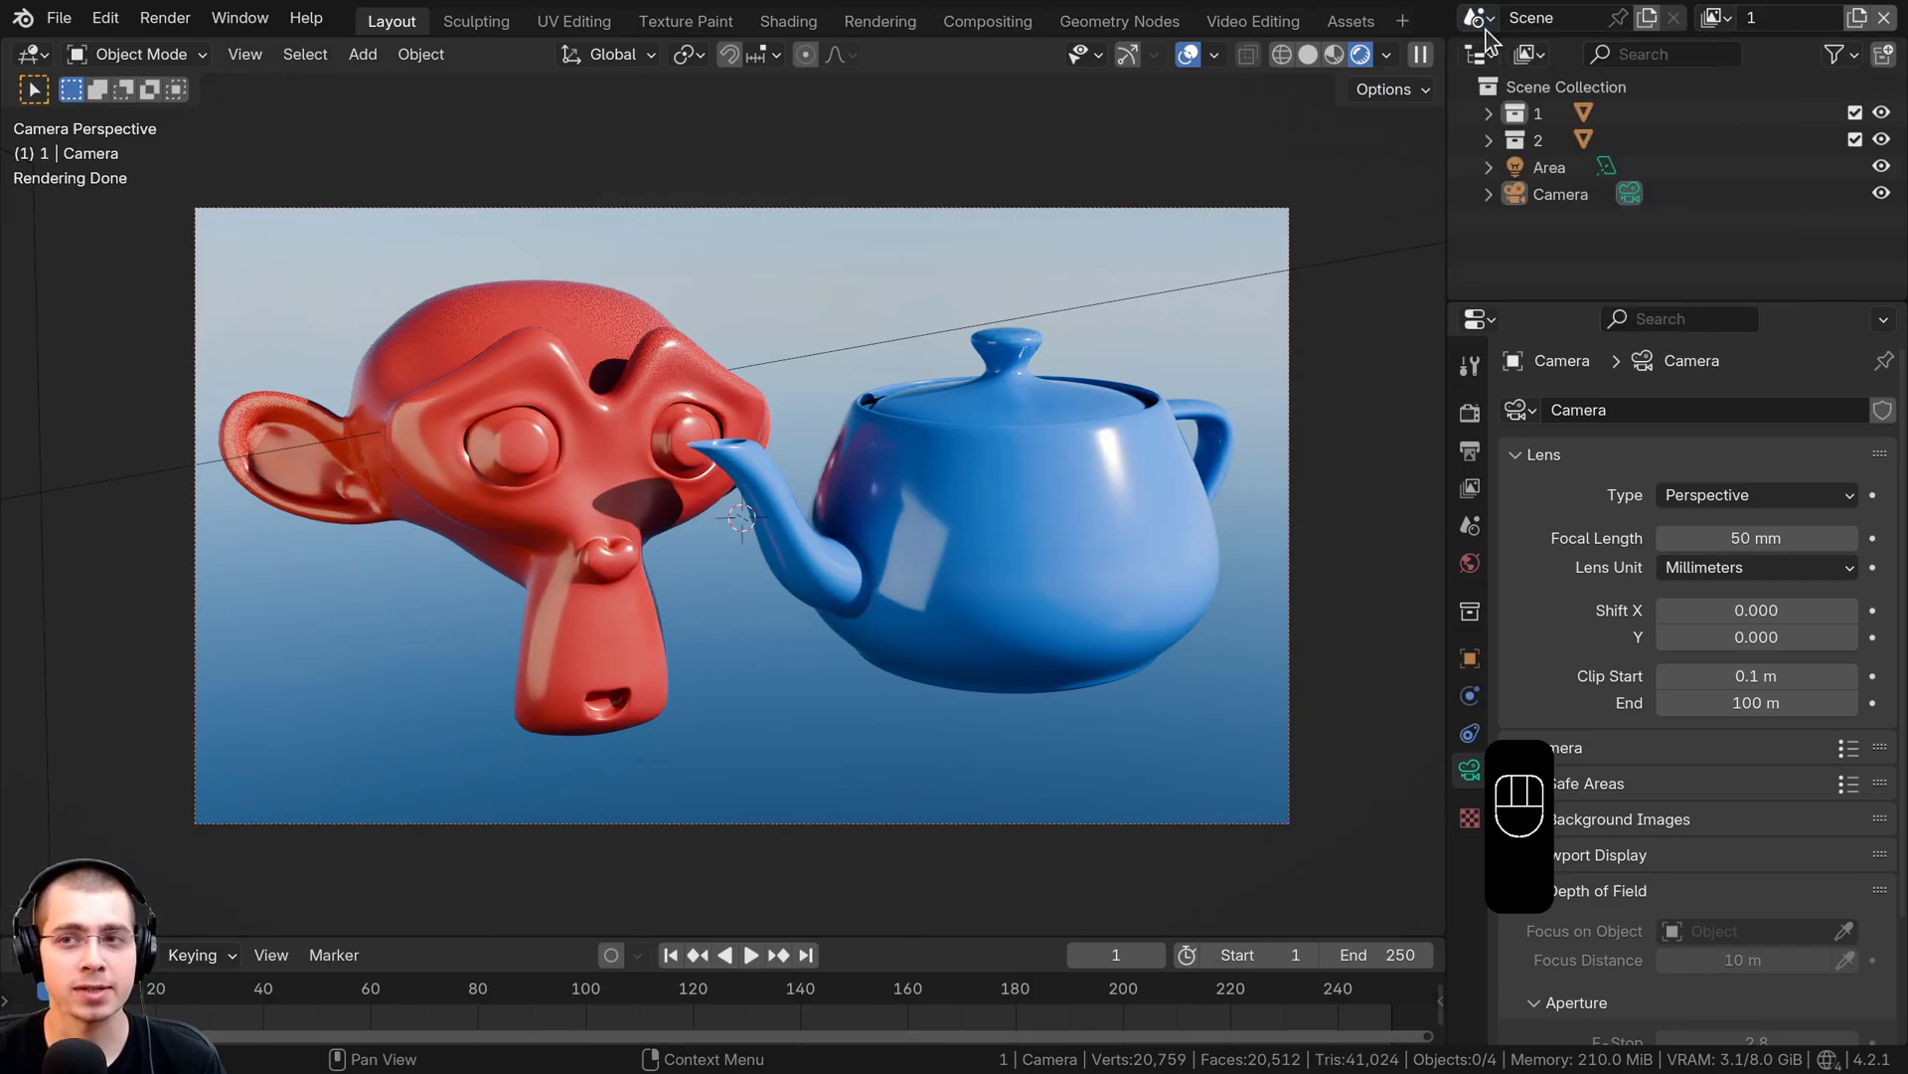
{"action": "left_click", "coordinate": [1658, 19]}
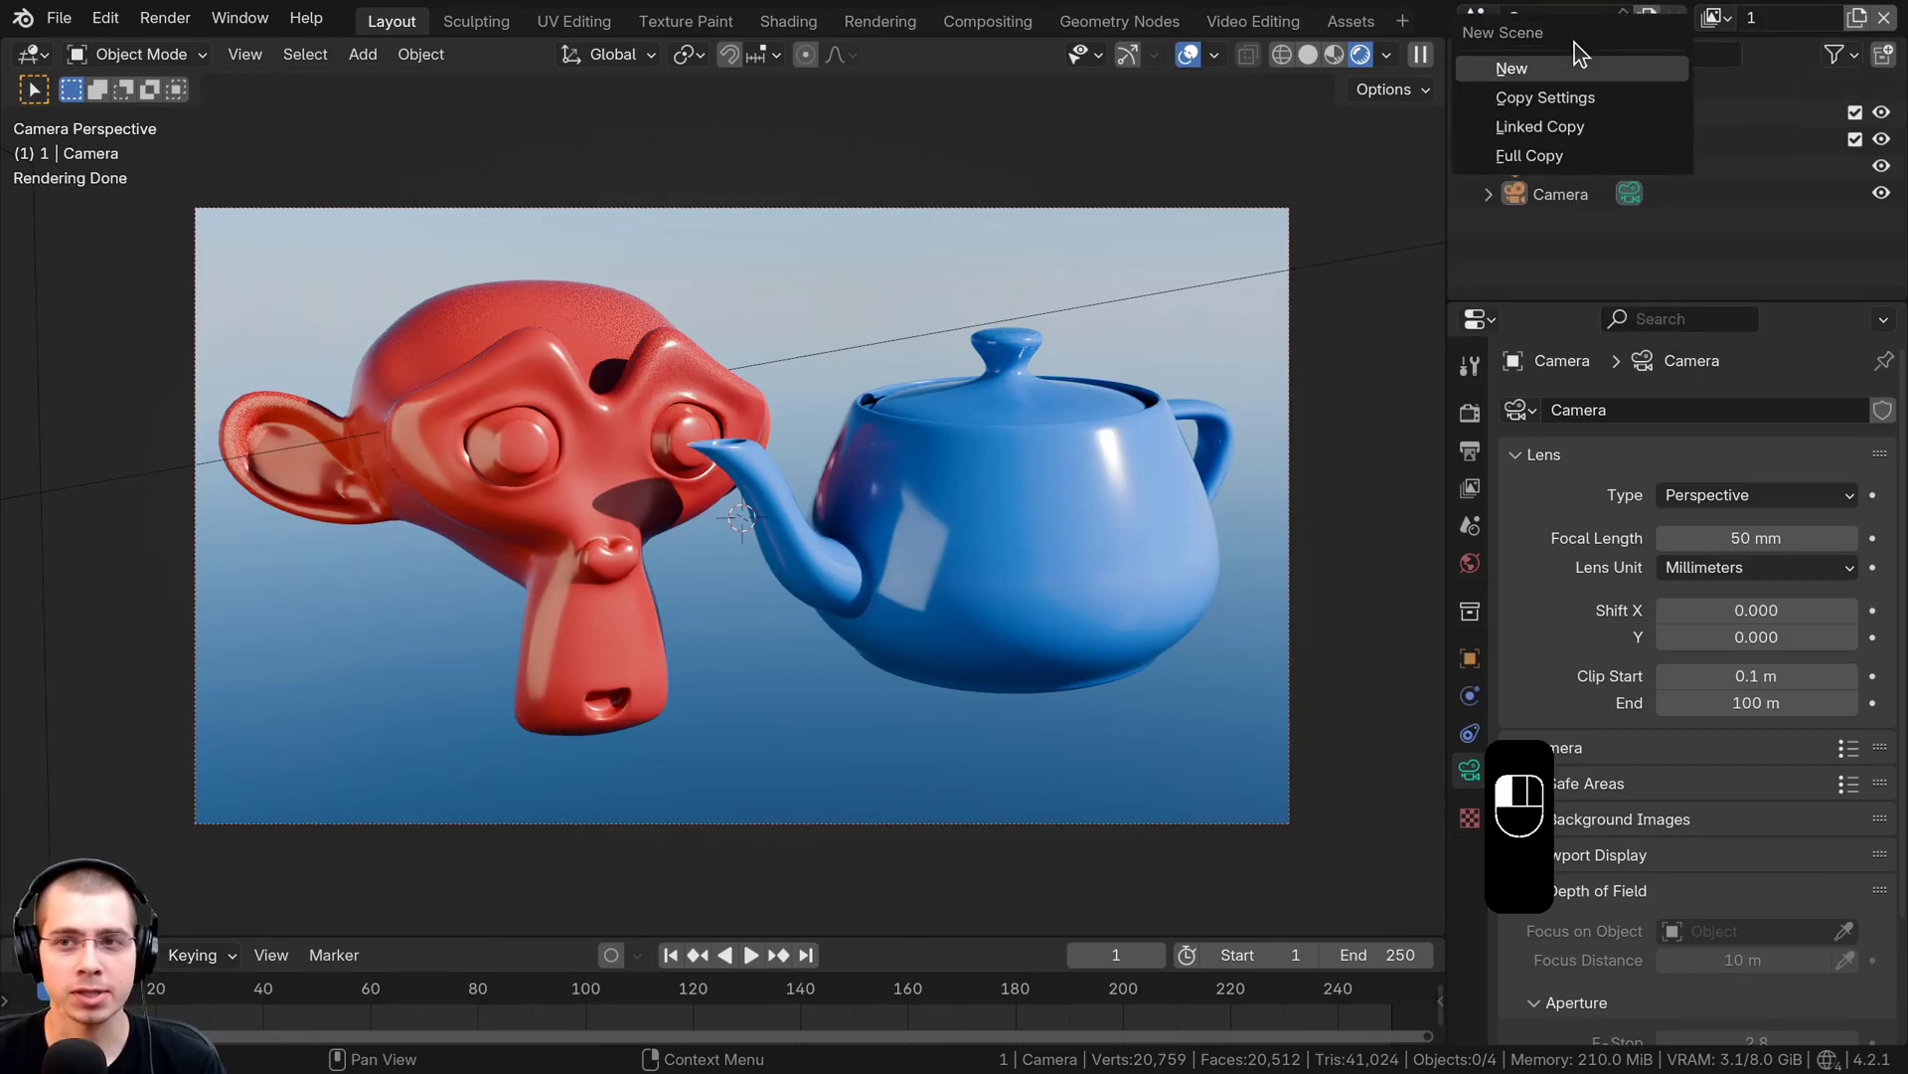
{"action": "left_click", "coordinate": [1512, 68]}
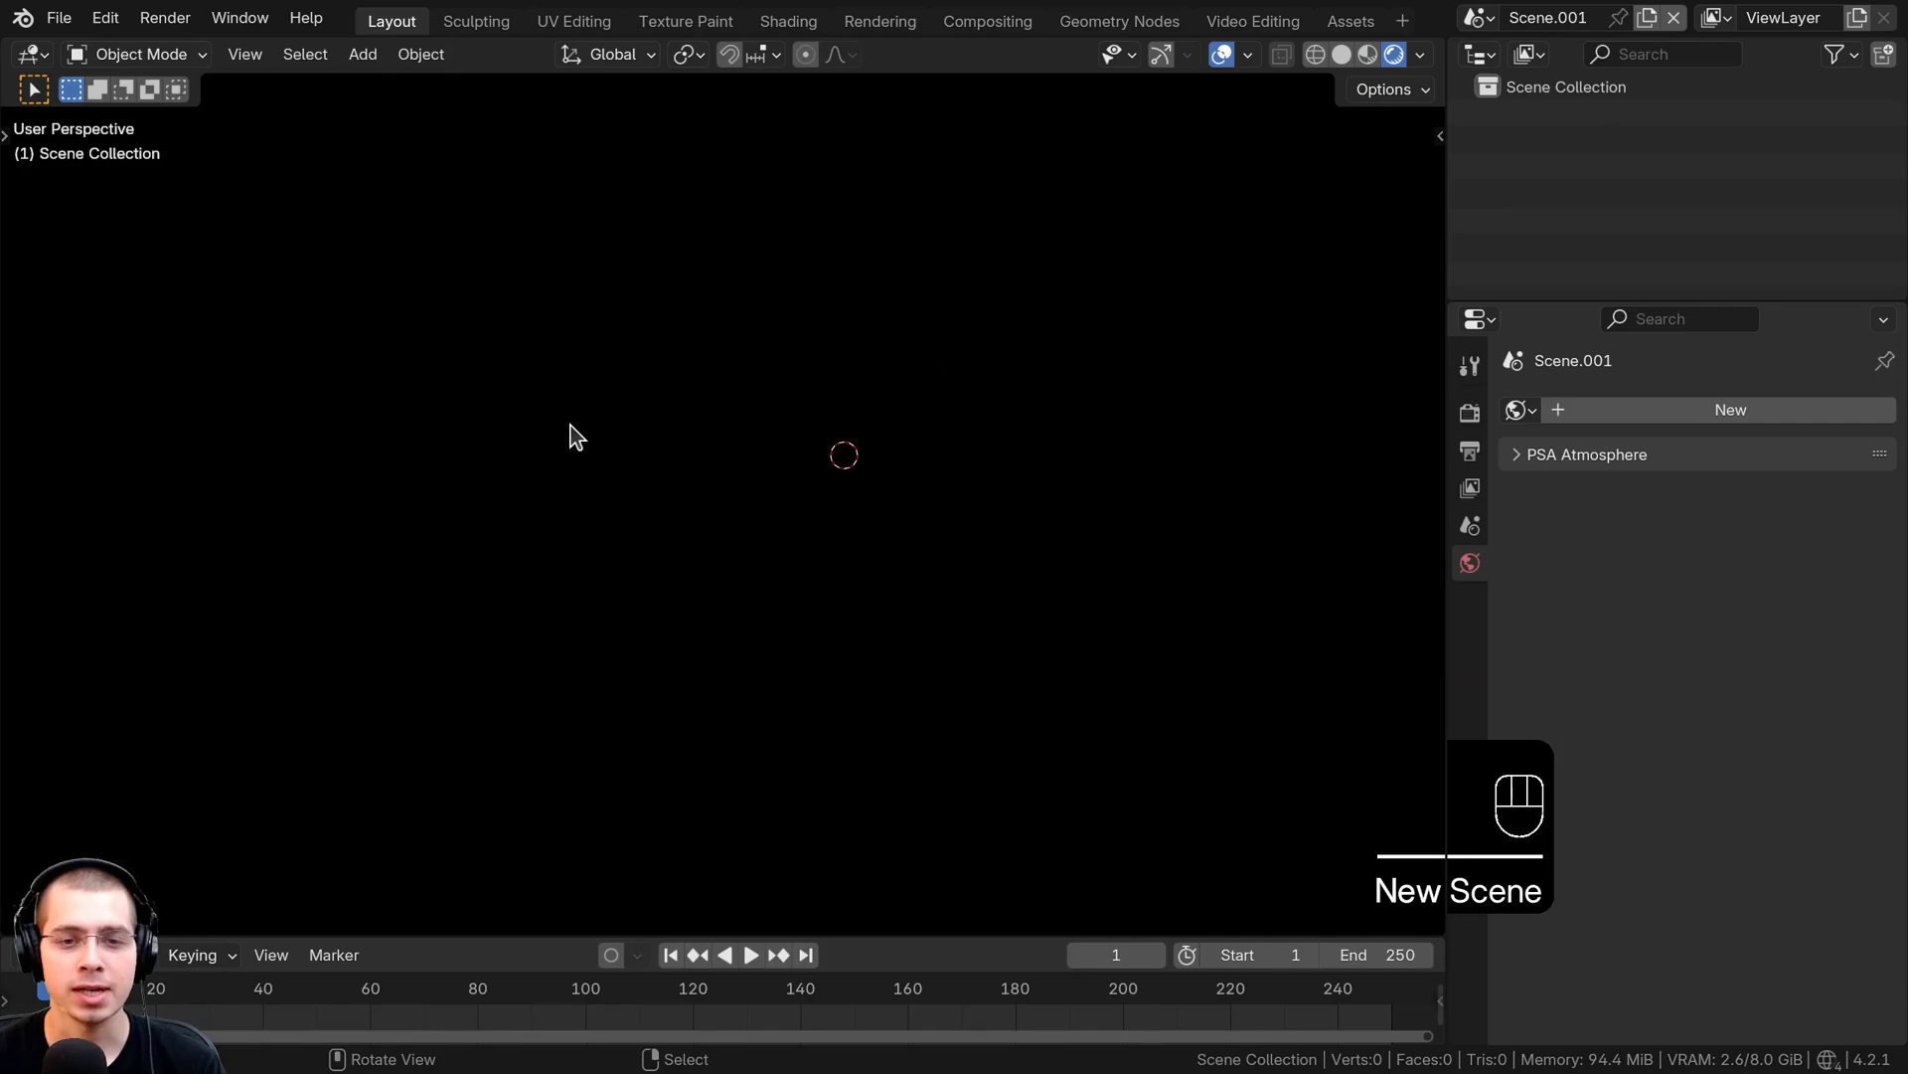
{"action": "key", "text": "z"}
{"action": "left_click", "coordinate": [538, 585]}
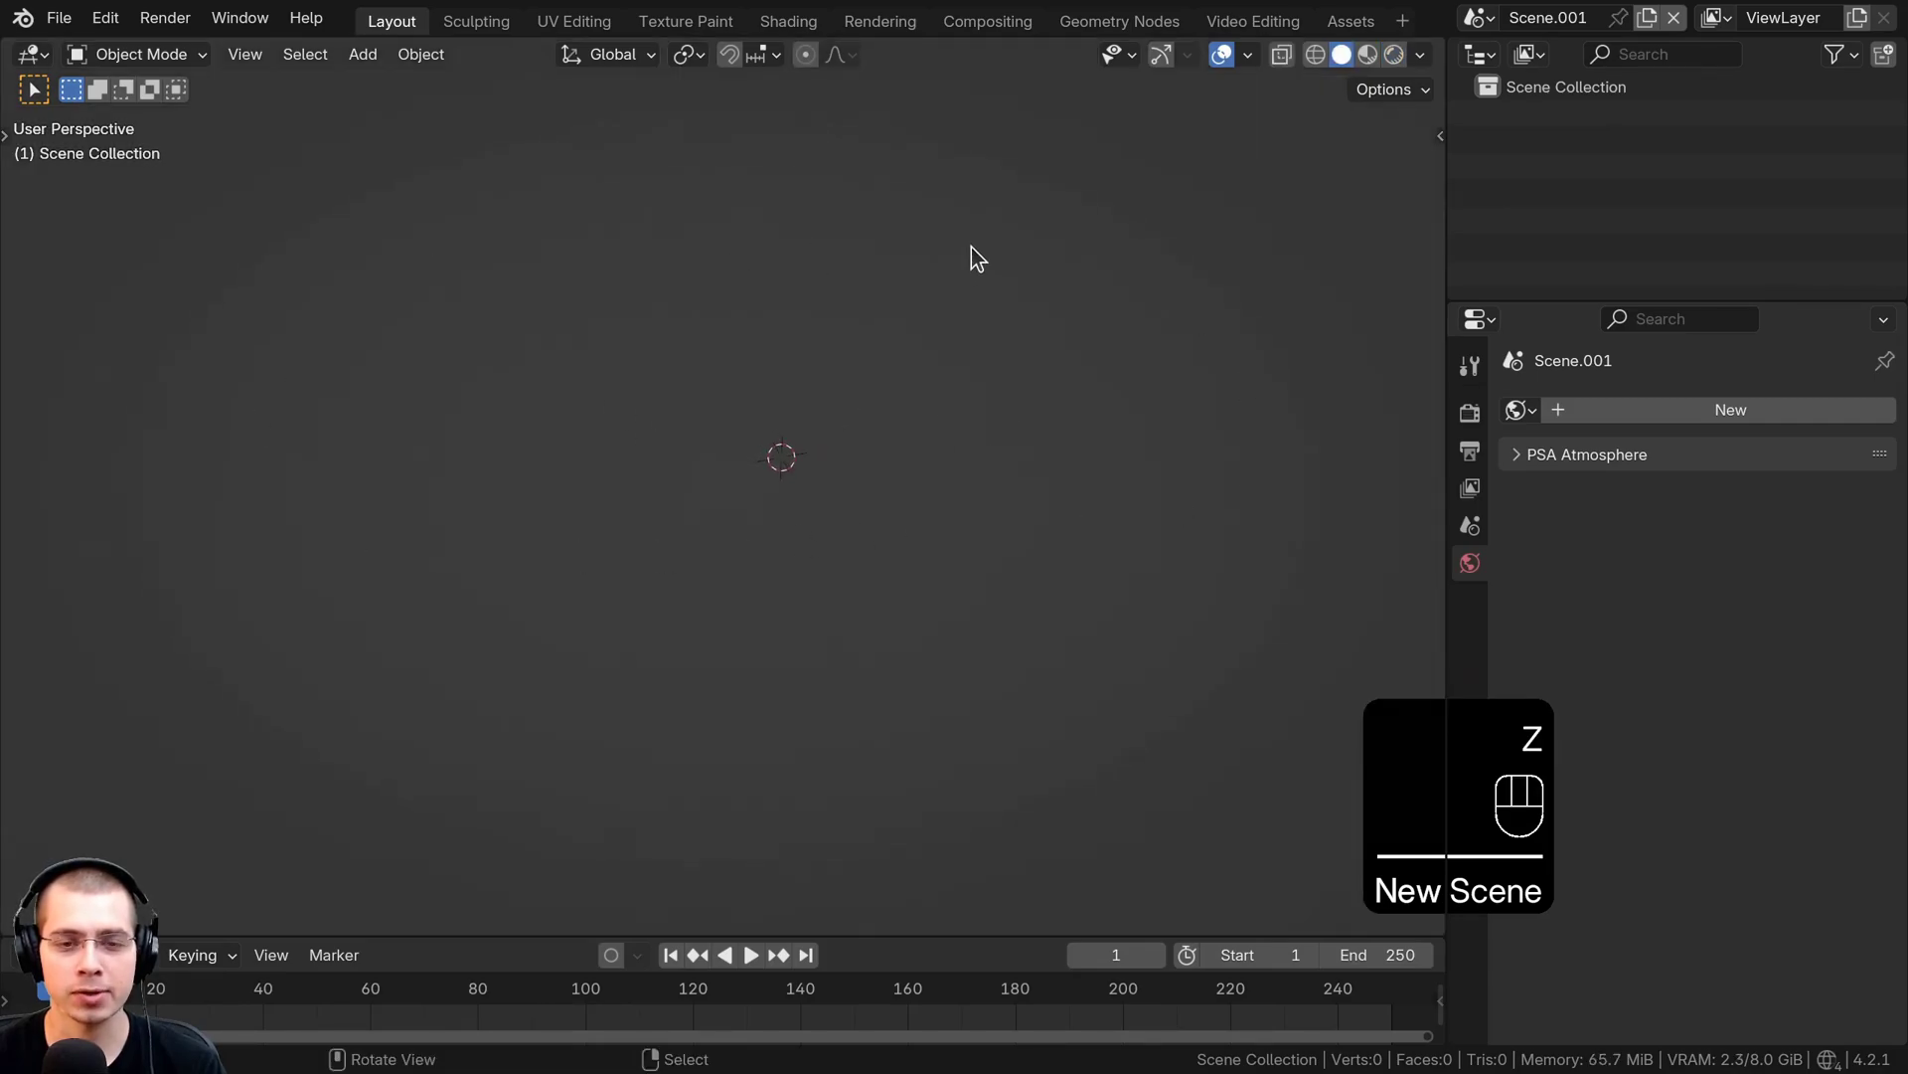
Switch to the original Scene and back to Scene.001 to compare their contents
{"action": "left_click", "coordinate": [1479, 18]}
{"action": "left_click", "coordinate": [1551, 60]}
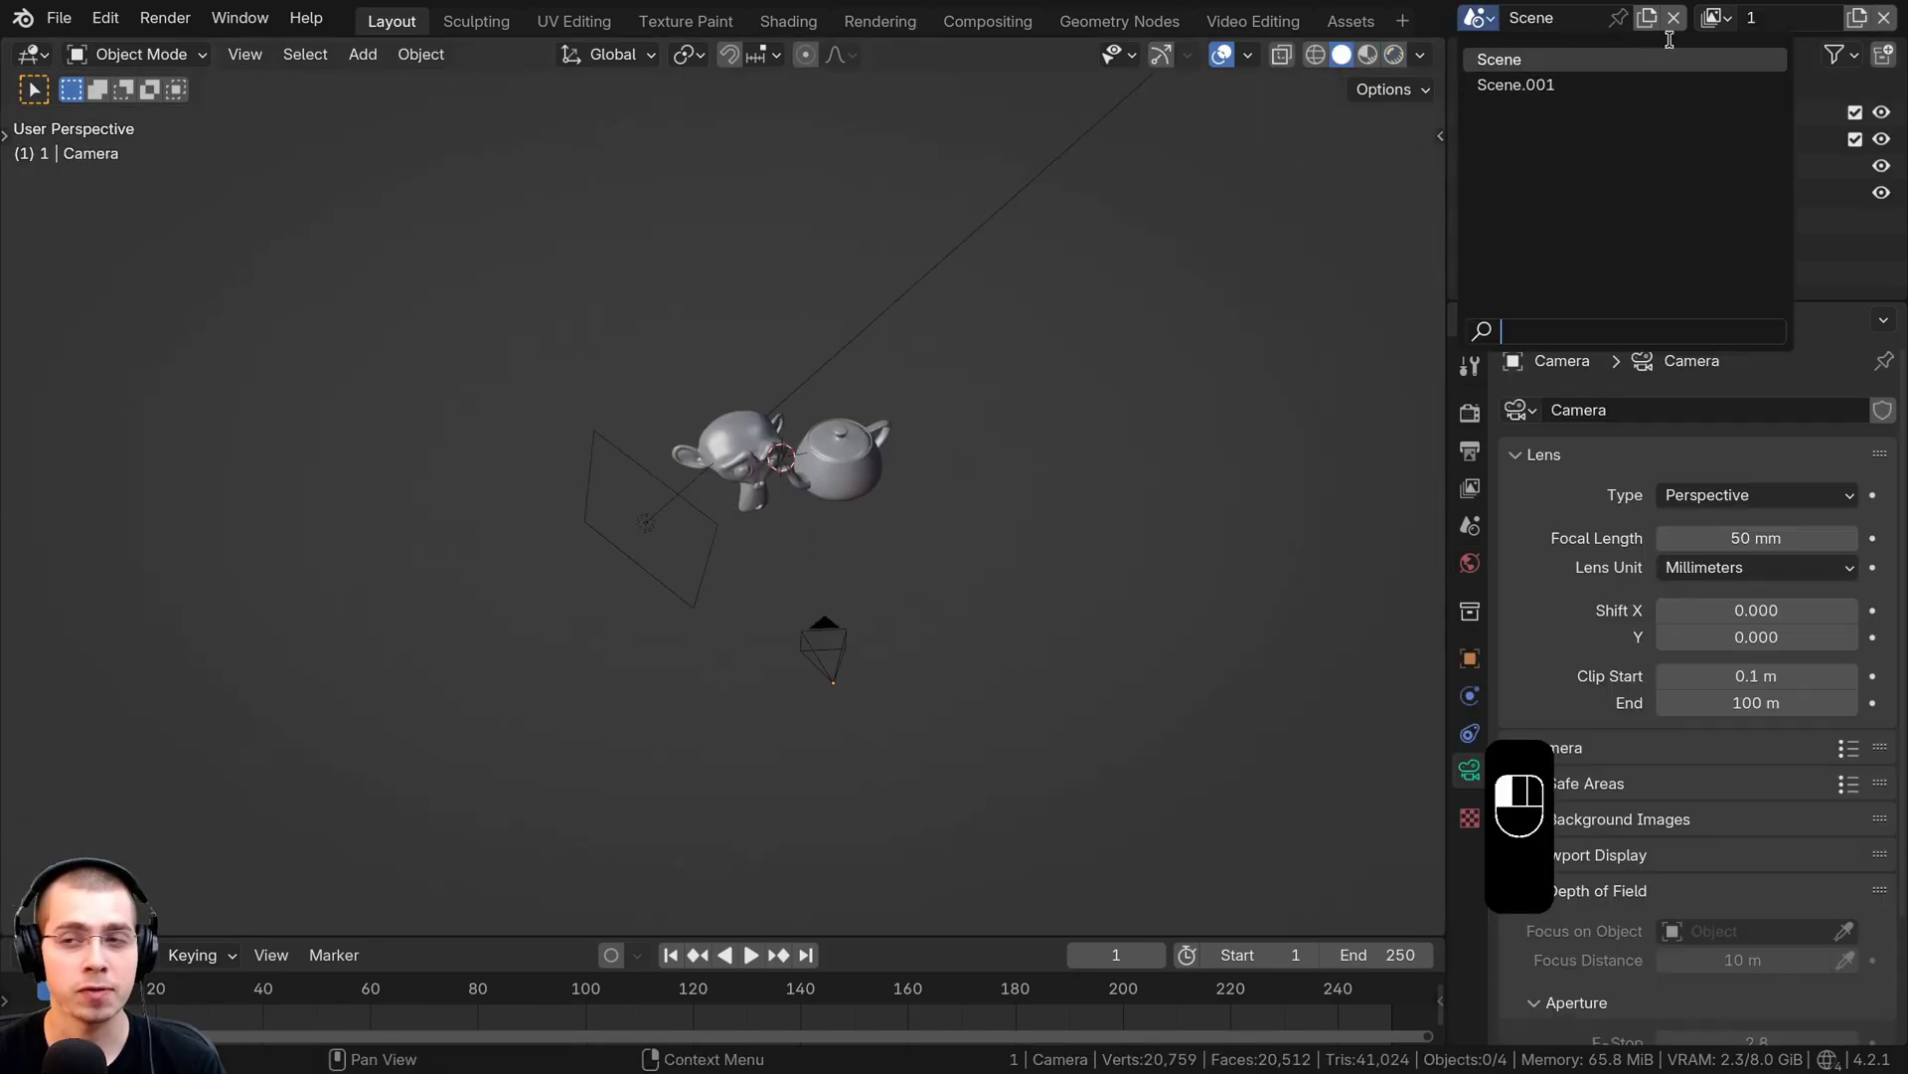
{"action": "left_click", "coordinate": [1519, 86]}
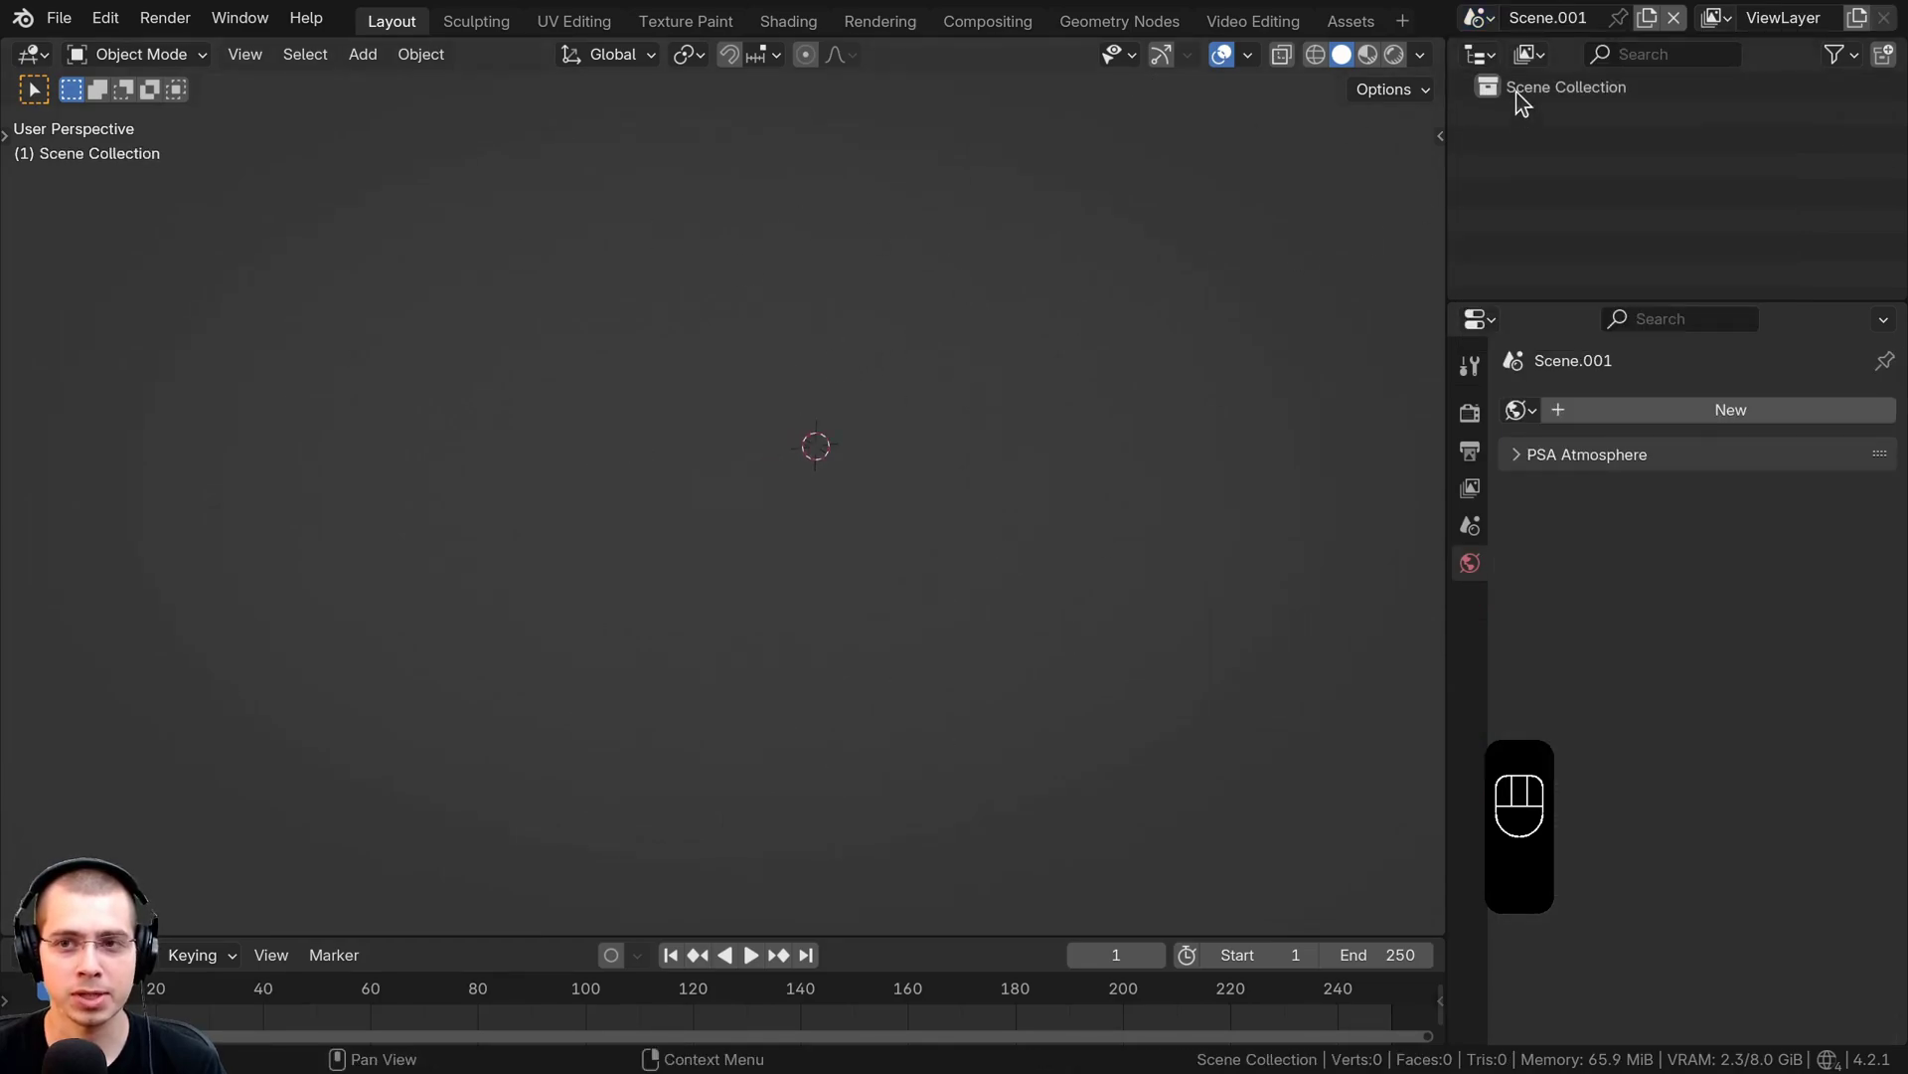
Return to the original Scene and show it through the camera with rendered shading
{"action": "left_click", "coordinate": [1479, 18]}
{"action": "left_click", "coordinate": [1499, 59]}
{"action": "key", "text": "KP_0"}
{"action": "key", "text": "z"}
{"action": "left_click", "coordinate": [1732, 18]}
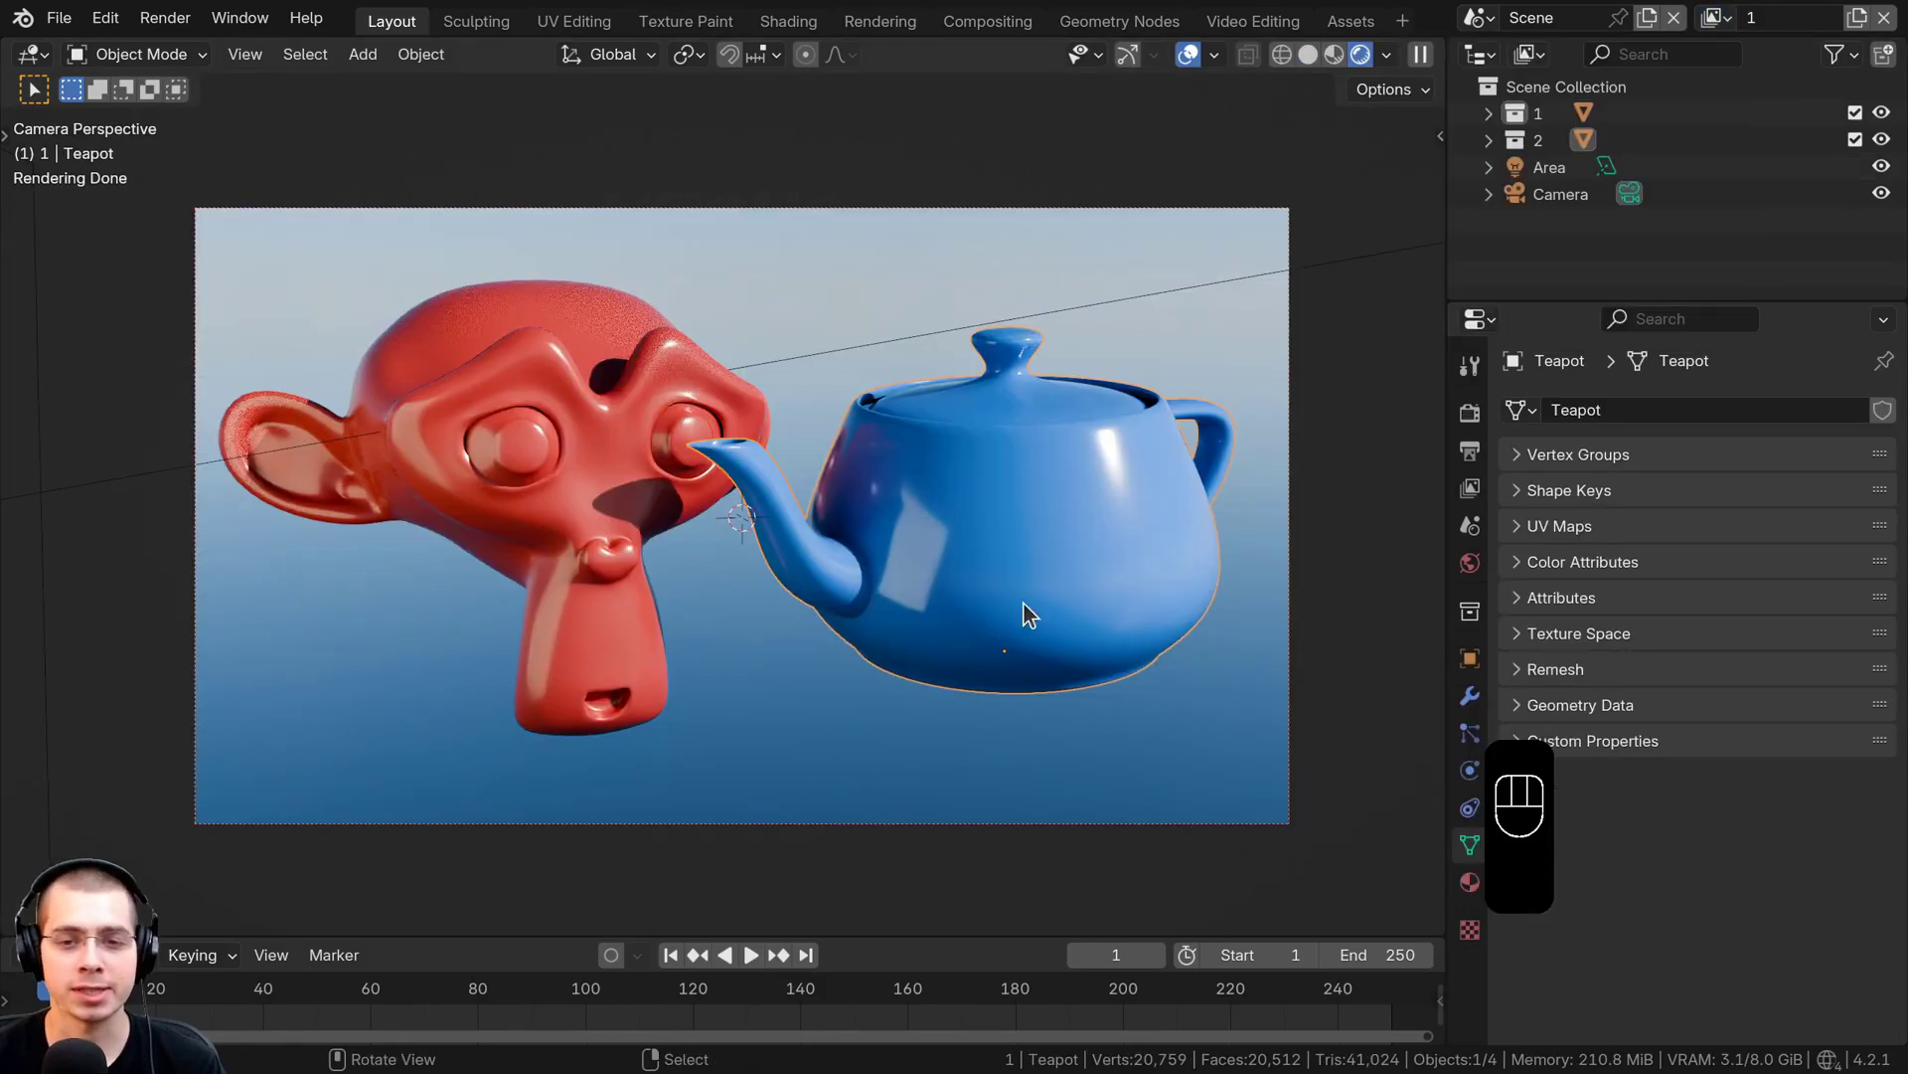
Try a red base color on the teapot's material and check it in view layer 2
{"action": "left_click", "coordinate": [1470, 883]}
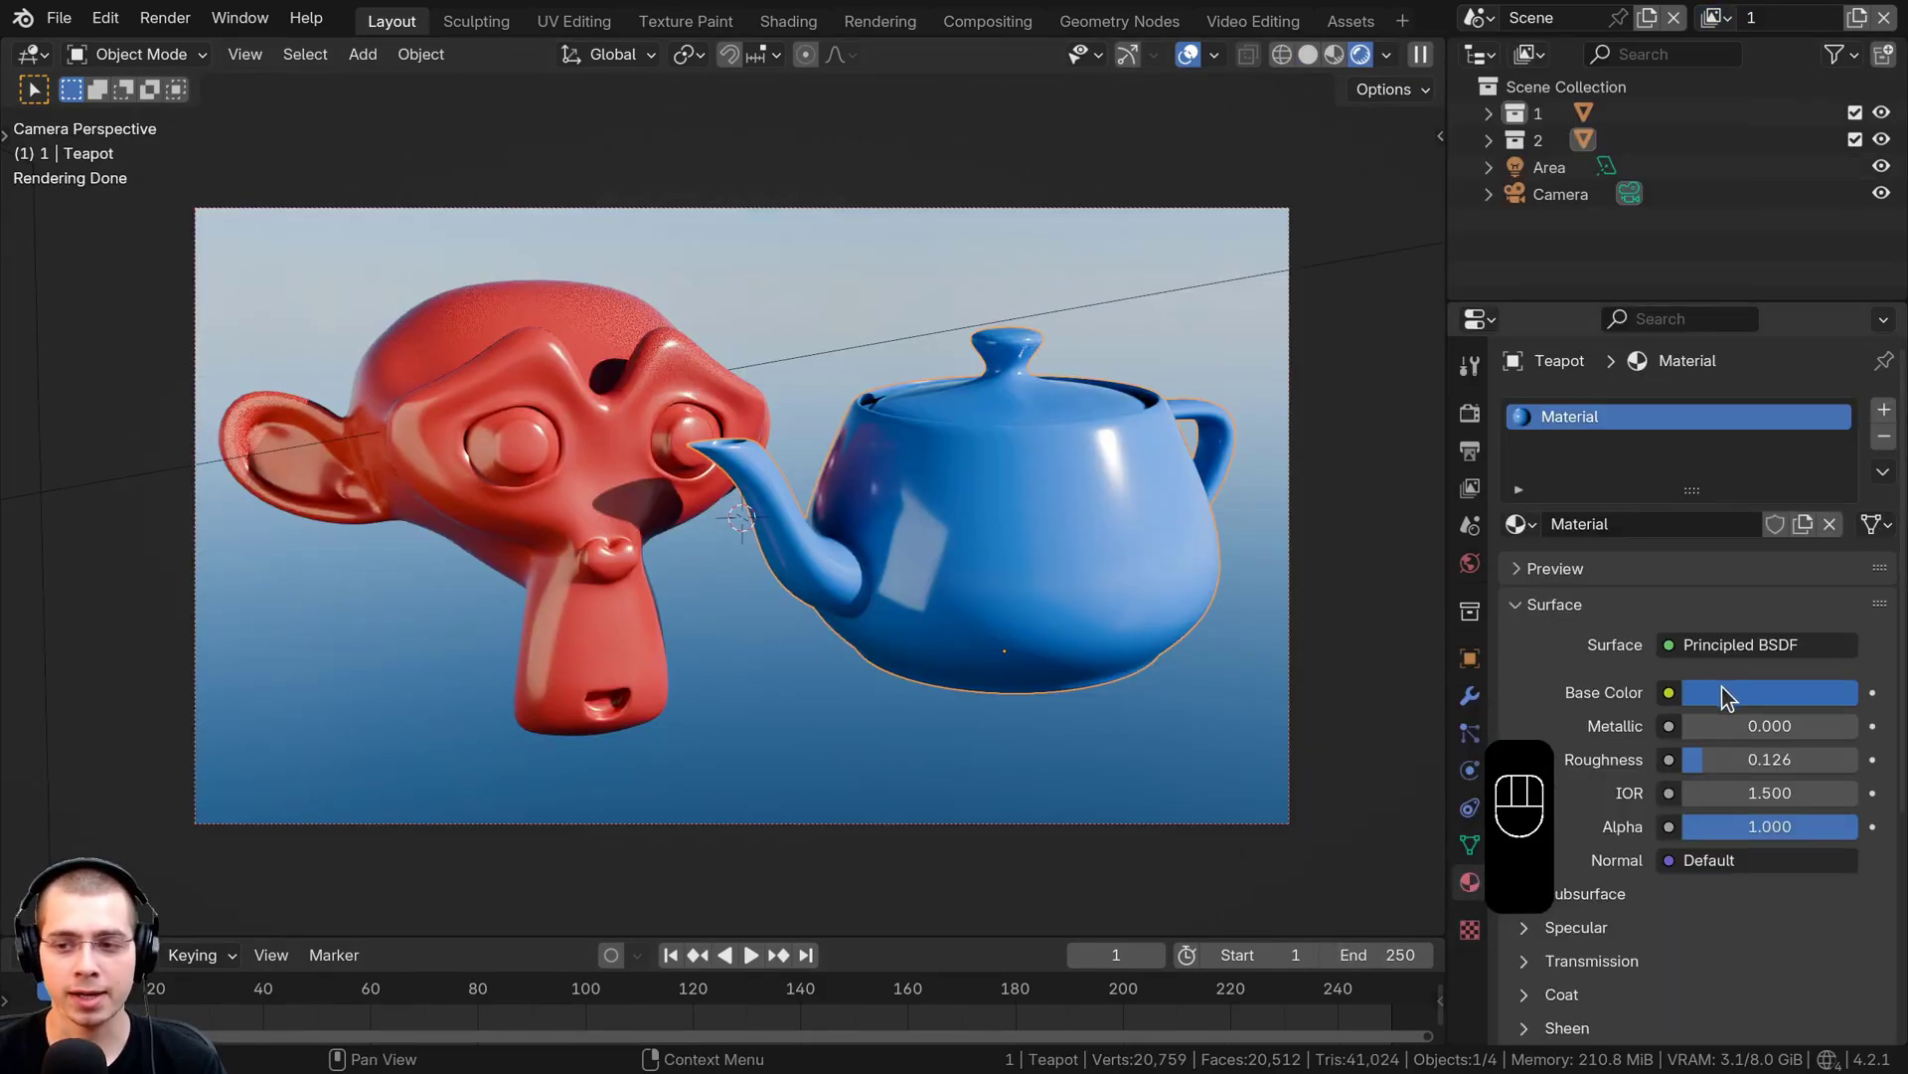
{"action": "left_click", "coordinate": [1727, 696]}
{"action": "left_click", "coordinate": [1715, 348]}
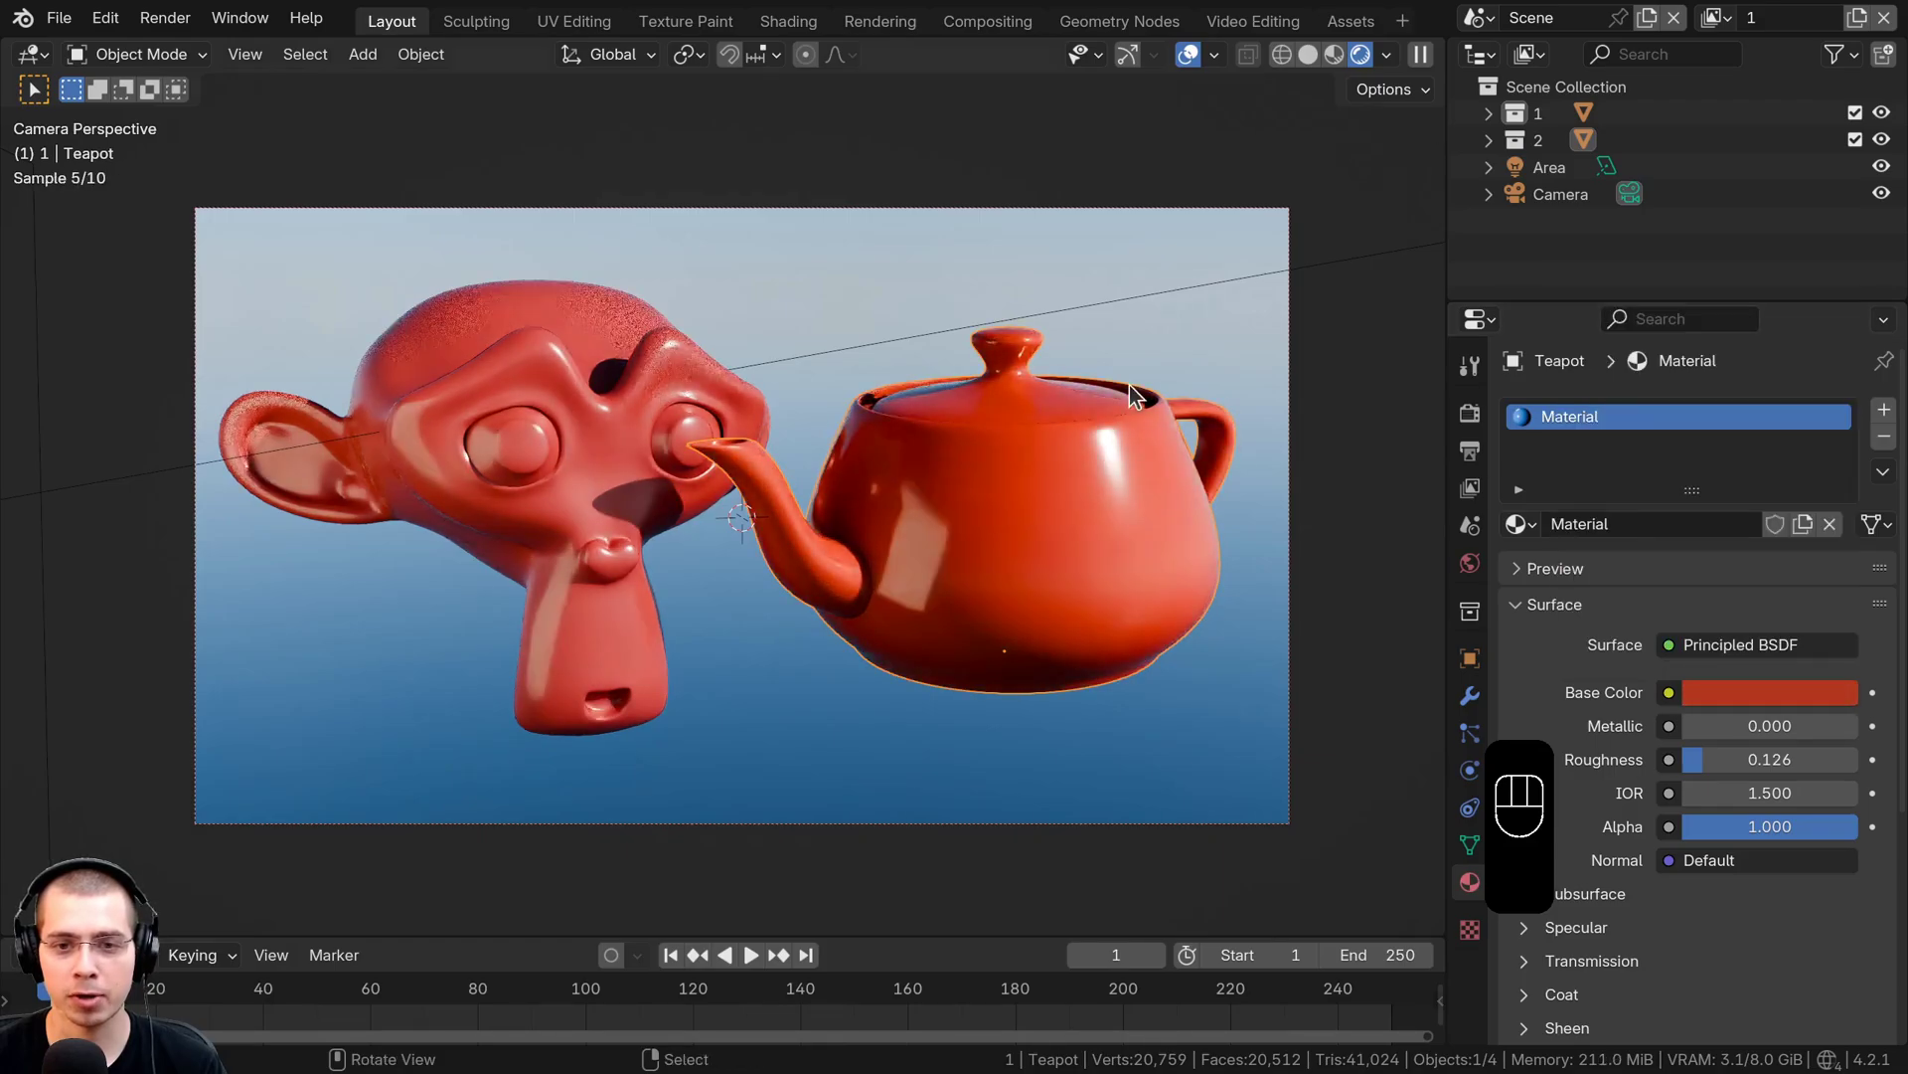
{"action": "left_click", "coordinate": [1717, 19]}
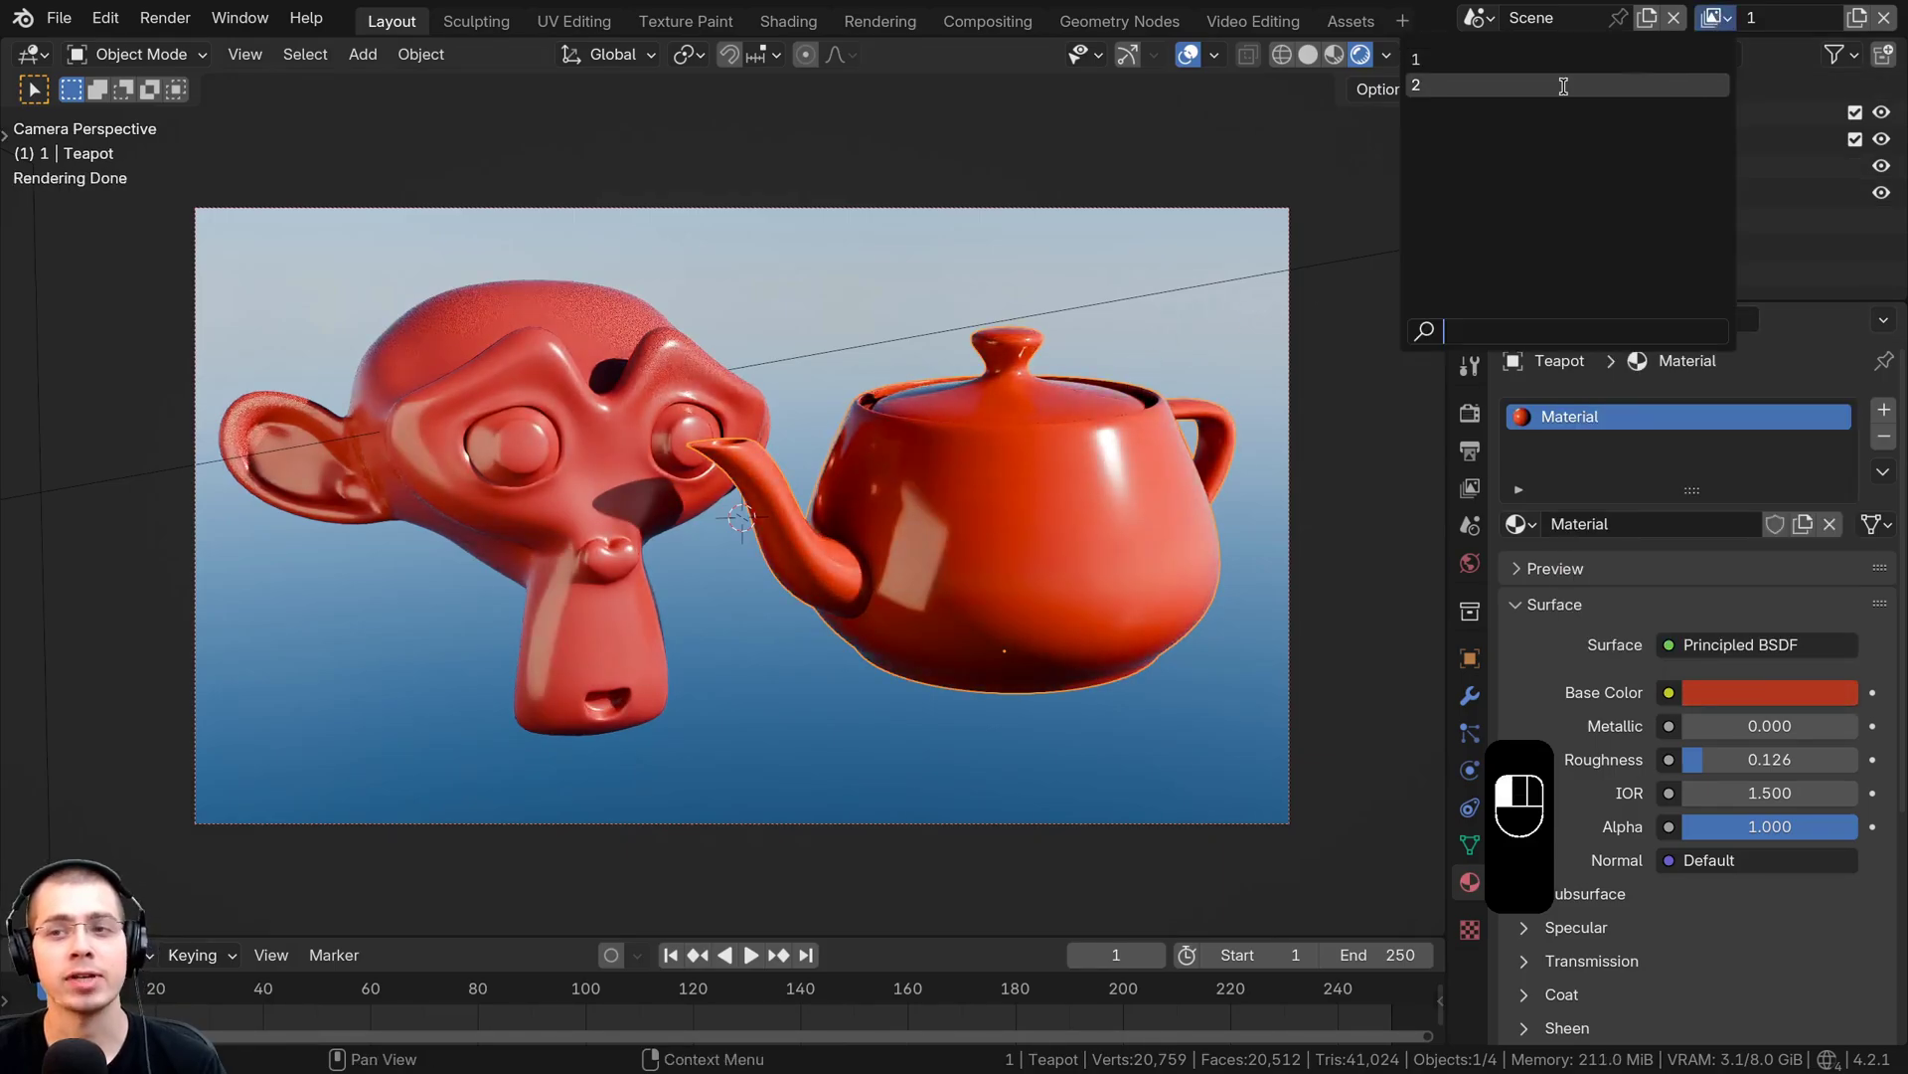
{"action": "left_click", "coordinate": [1496, 87]}
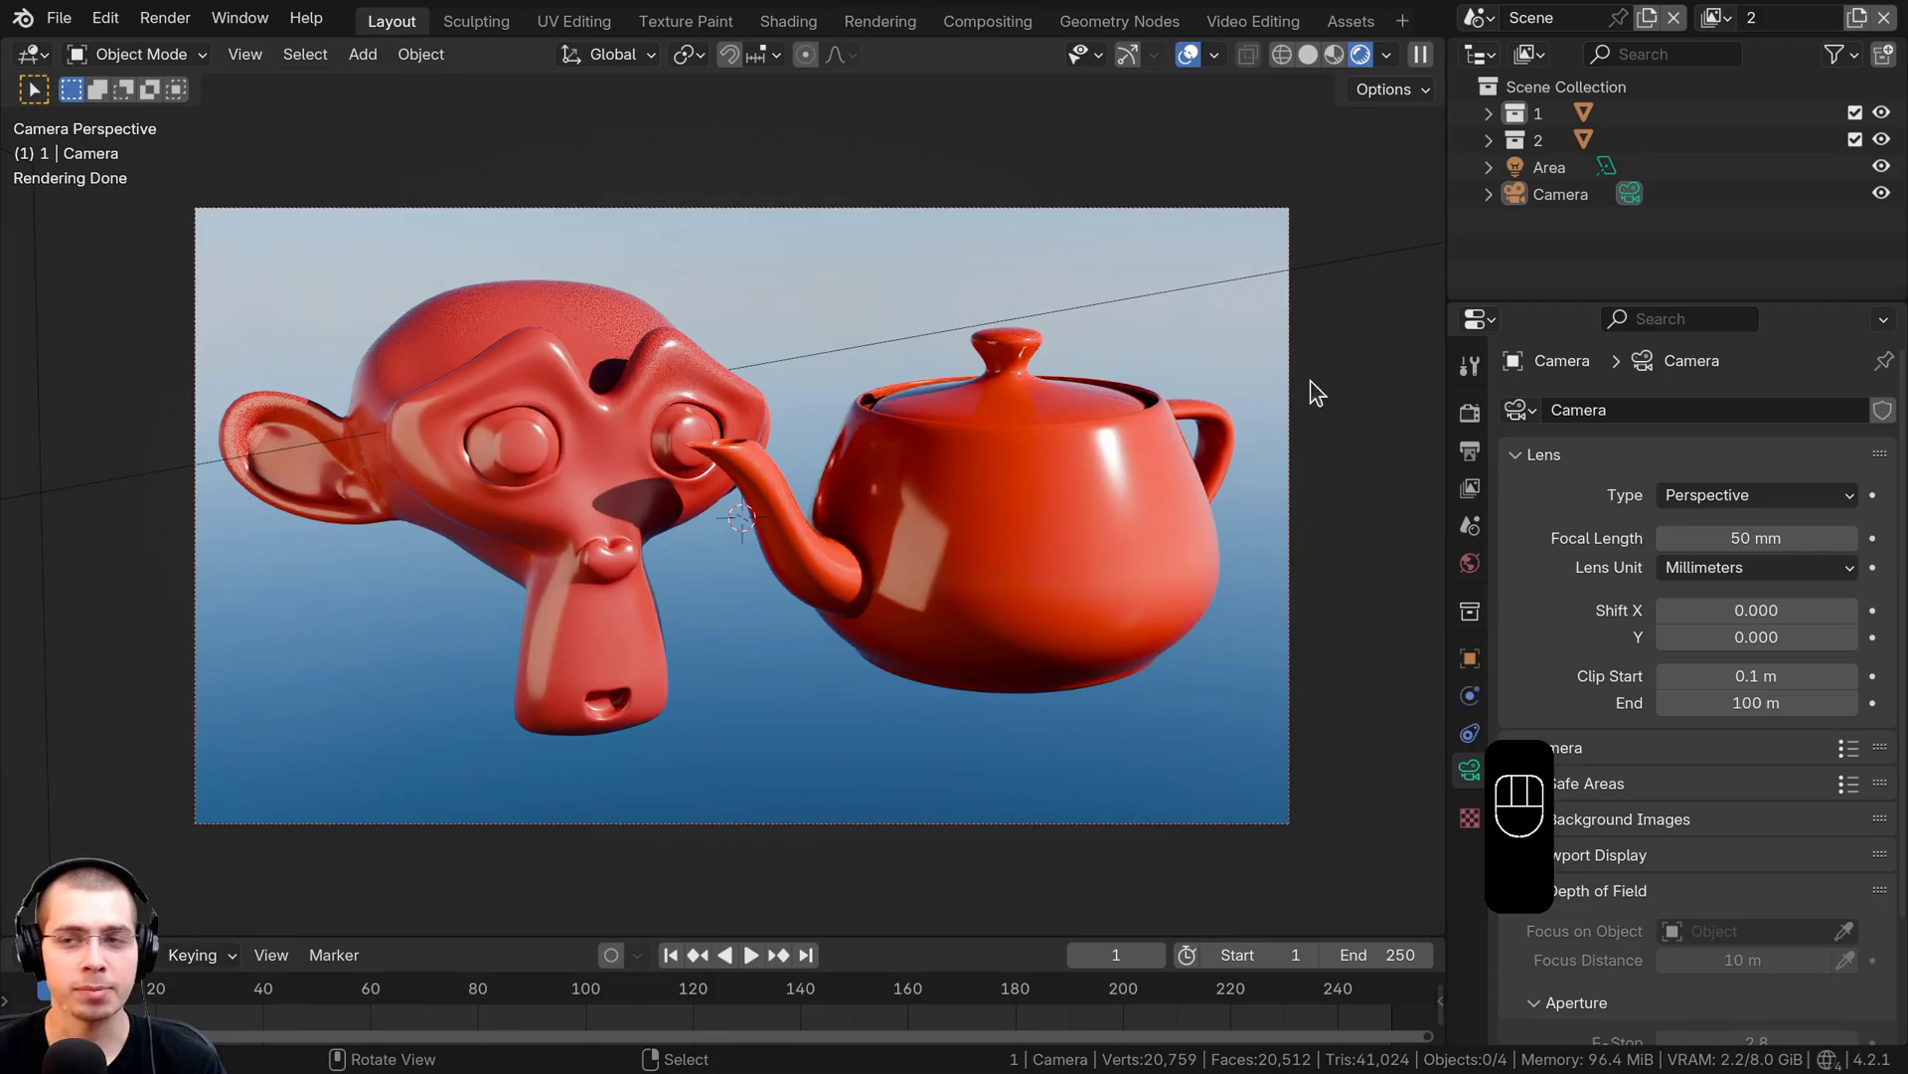
Return to view layer 1 and try deleting the vertices of the teapot's lid
{"action": "left_click", "coordinate": [1717, 18]}
{"action": "left_click", "coordinate": [1704, 60]}
{"action": "key", "text": "Tab"}
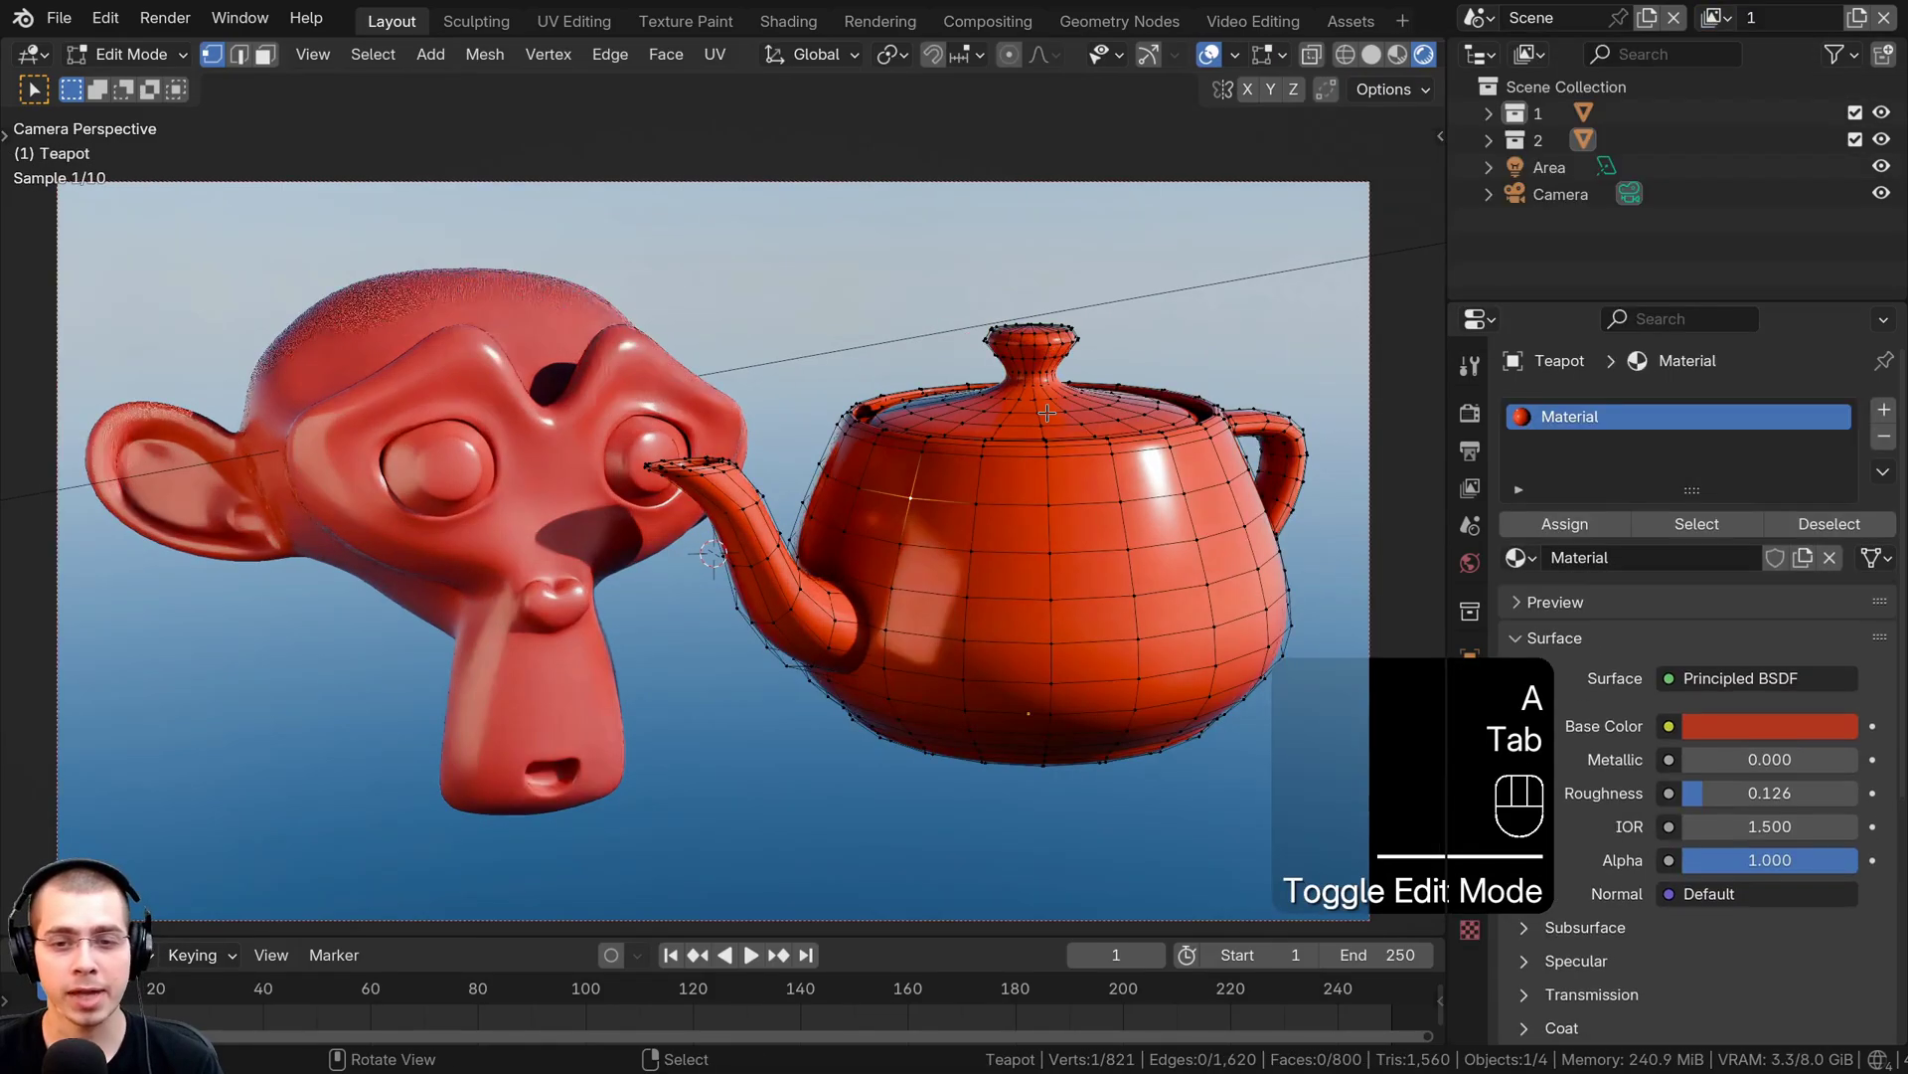
{"action": "key", "text": "a"}
{"action": "key", "text": "l"}
{"action": "key", "text": "x"}
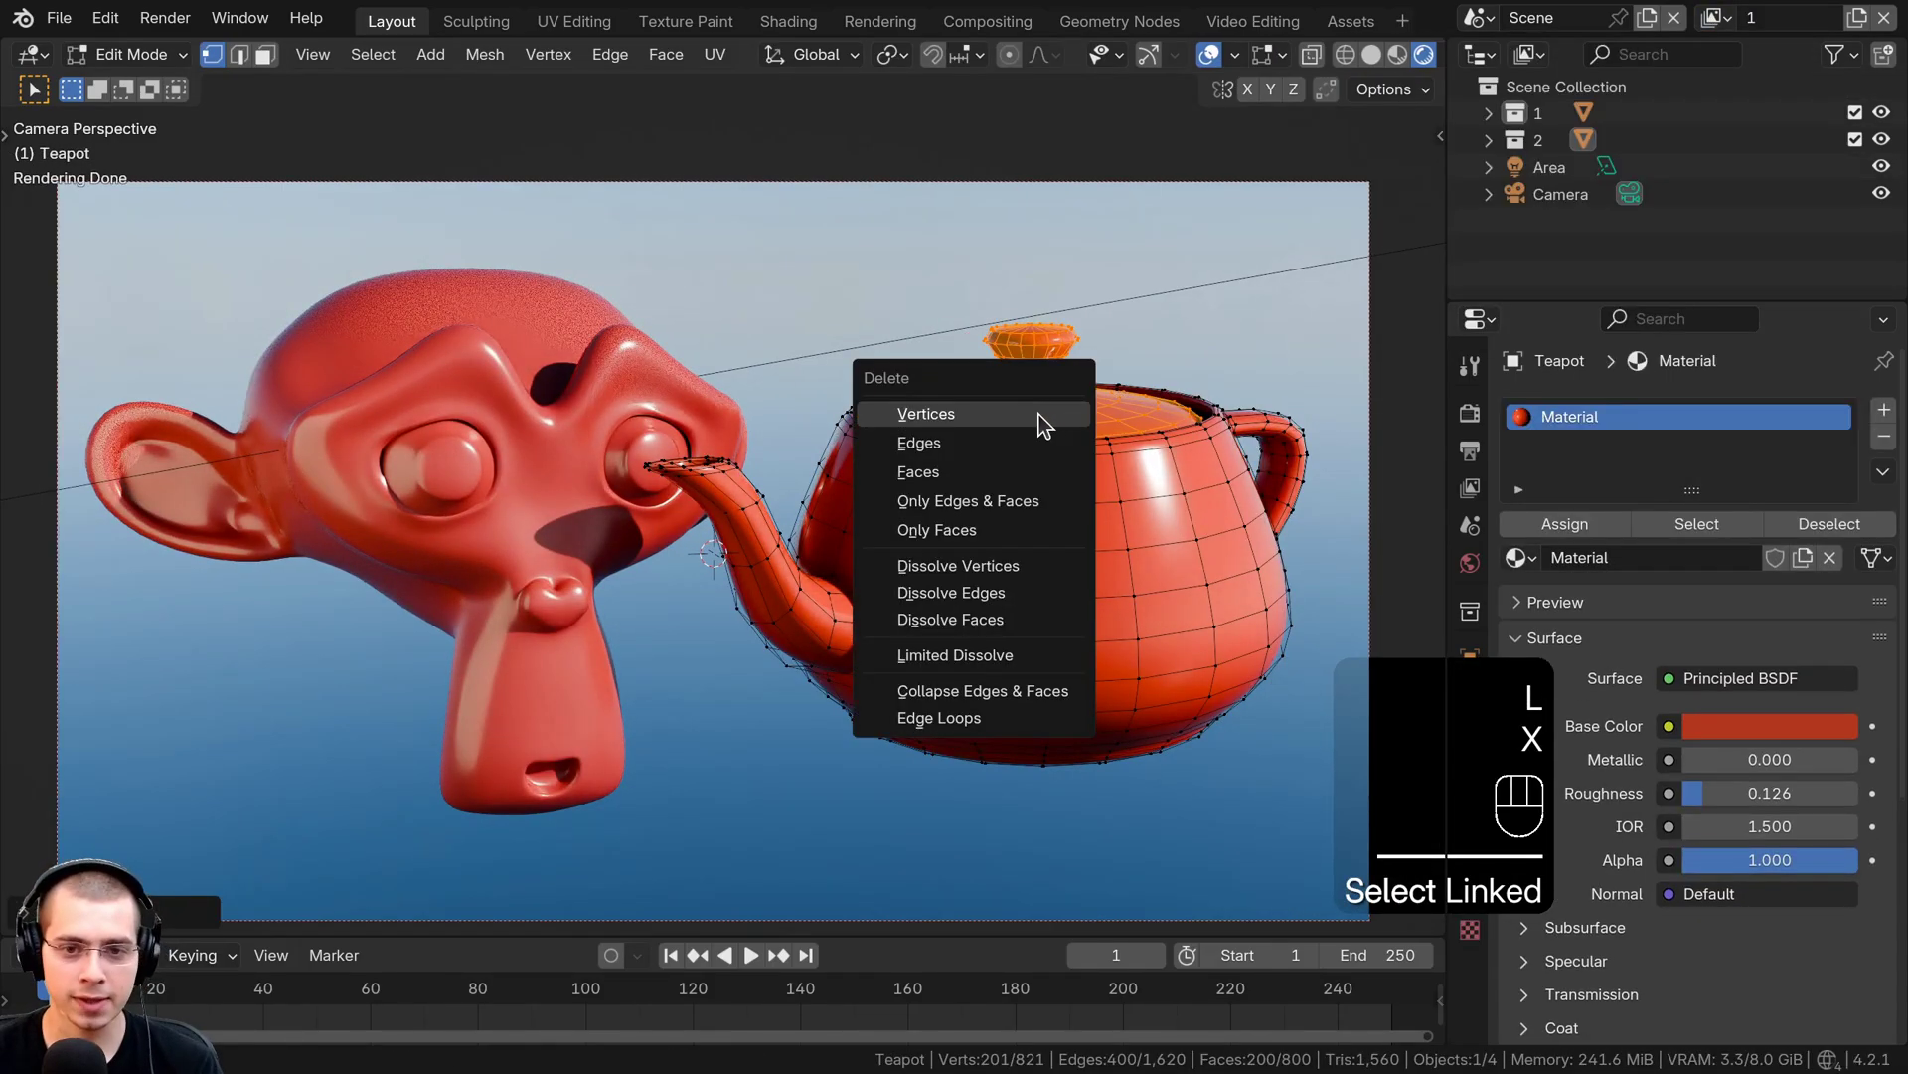
{"action": "left_click", "coordinate": [984, 416]}
{"action": "key", "text": "Tab"}
Compare the teapot's mesh in view layer 2, and return to view layer 1
{"action": "left_click", "coordinate": [1717, 19]}
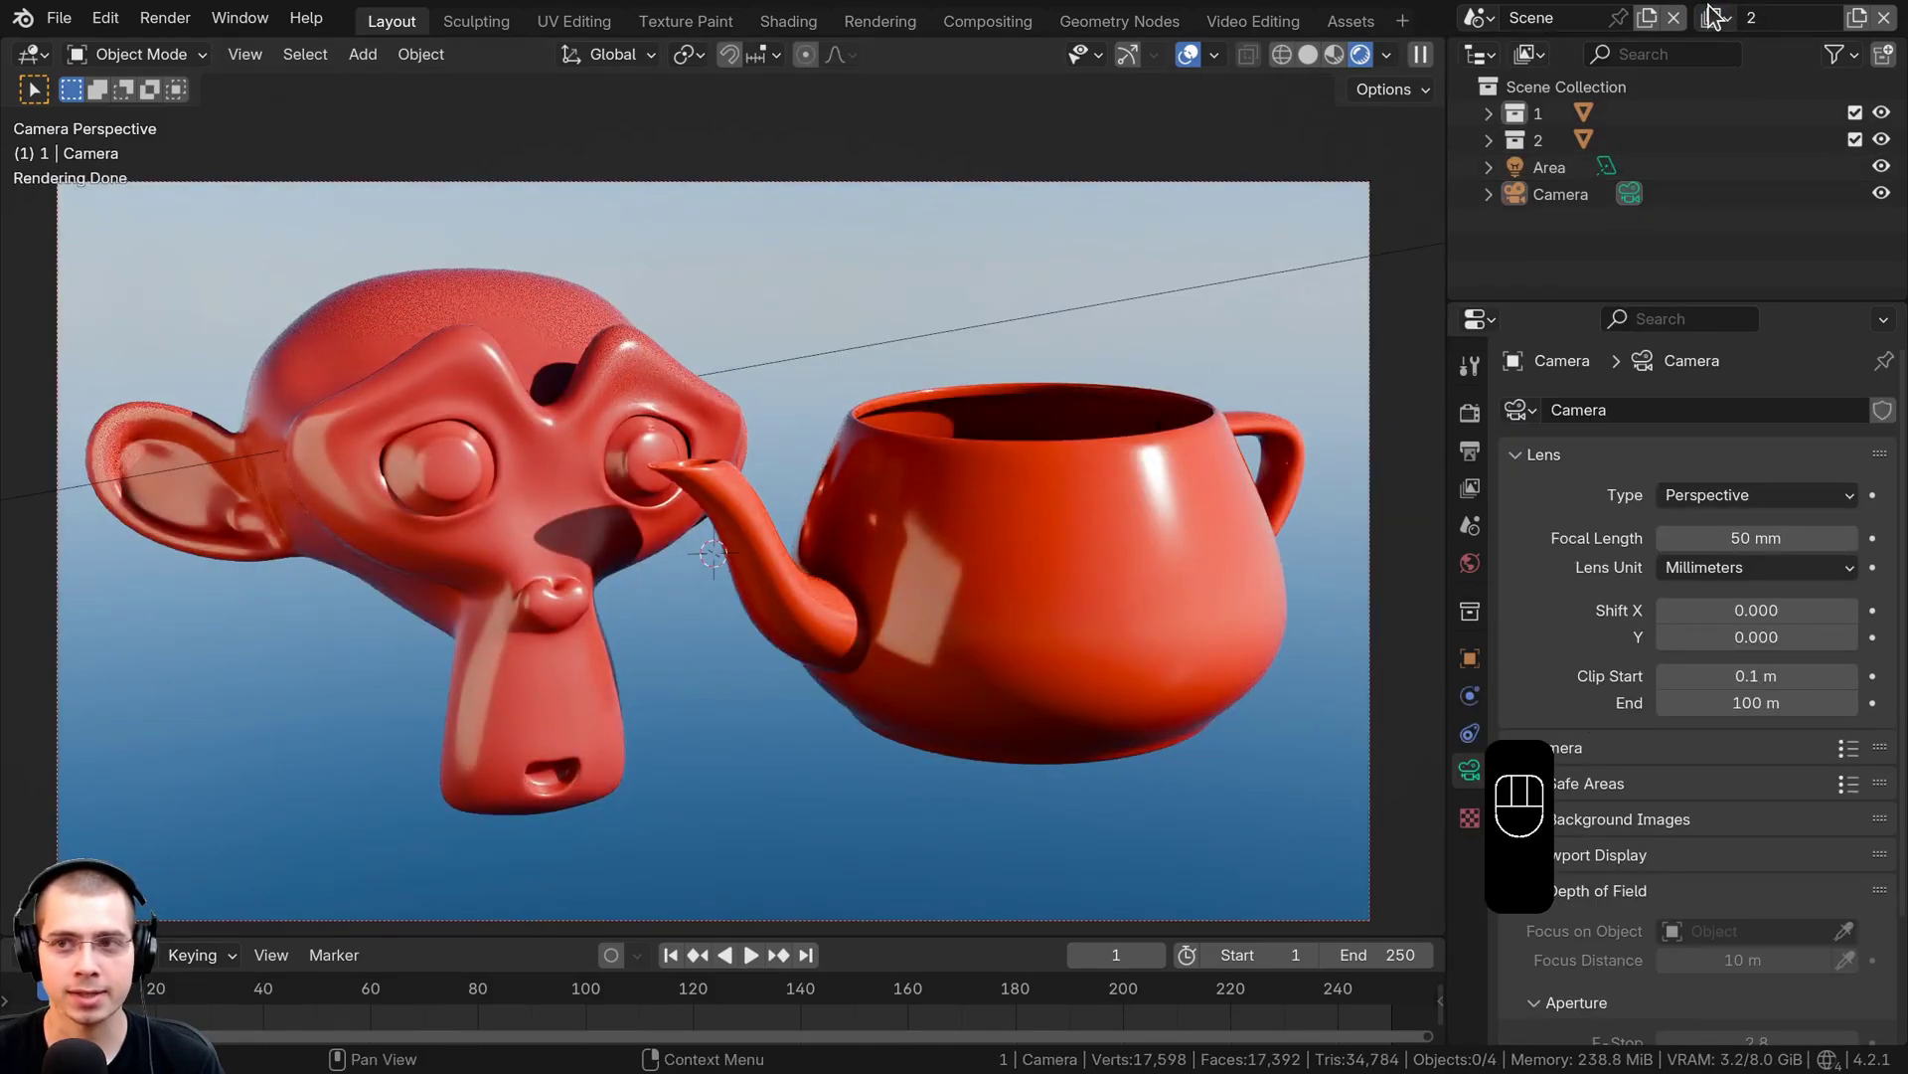
{"action": "left_click", "coordinate": [1710, 9]}
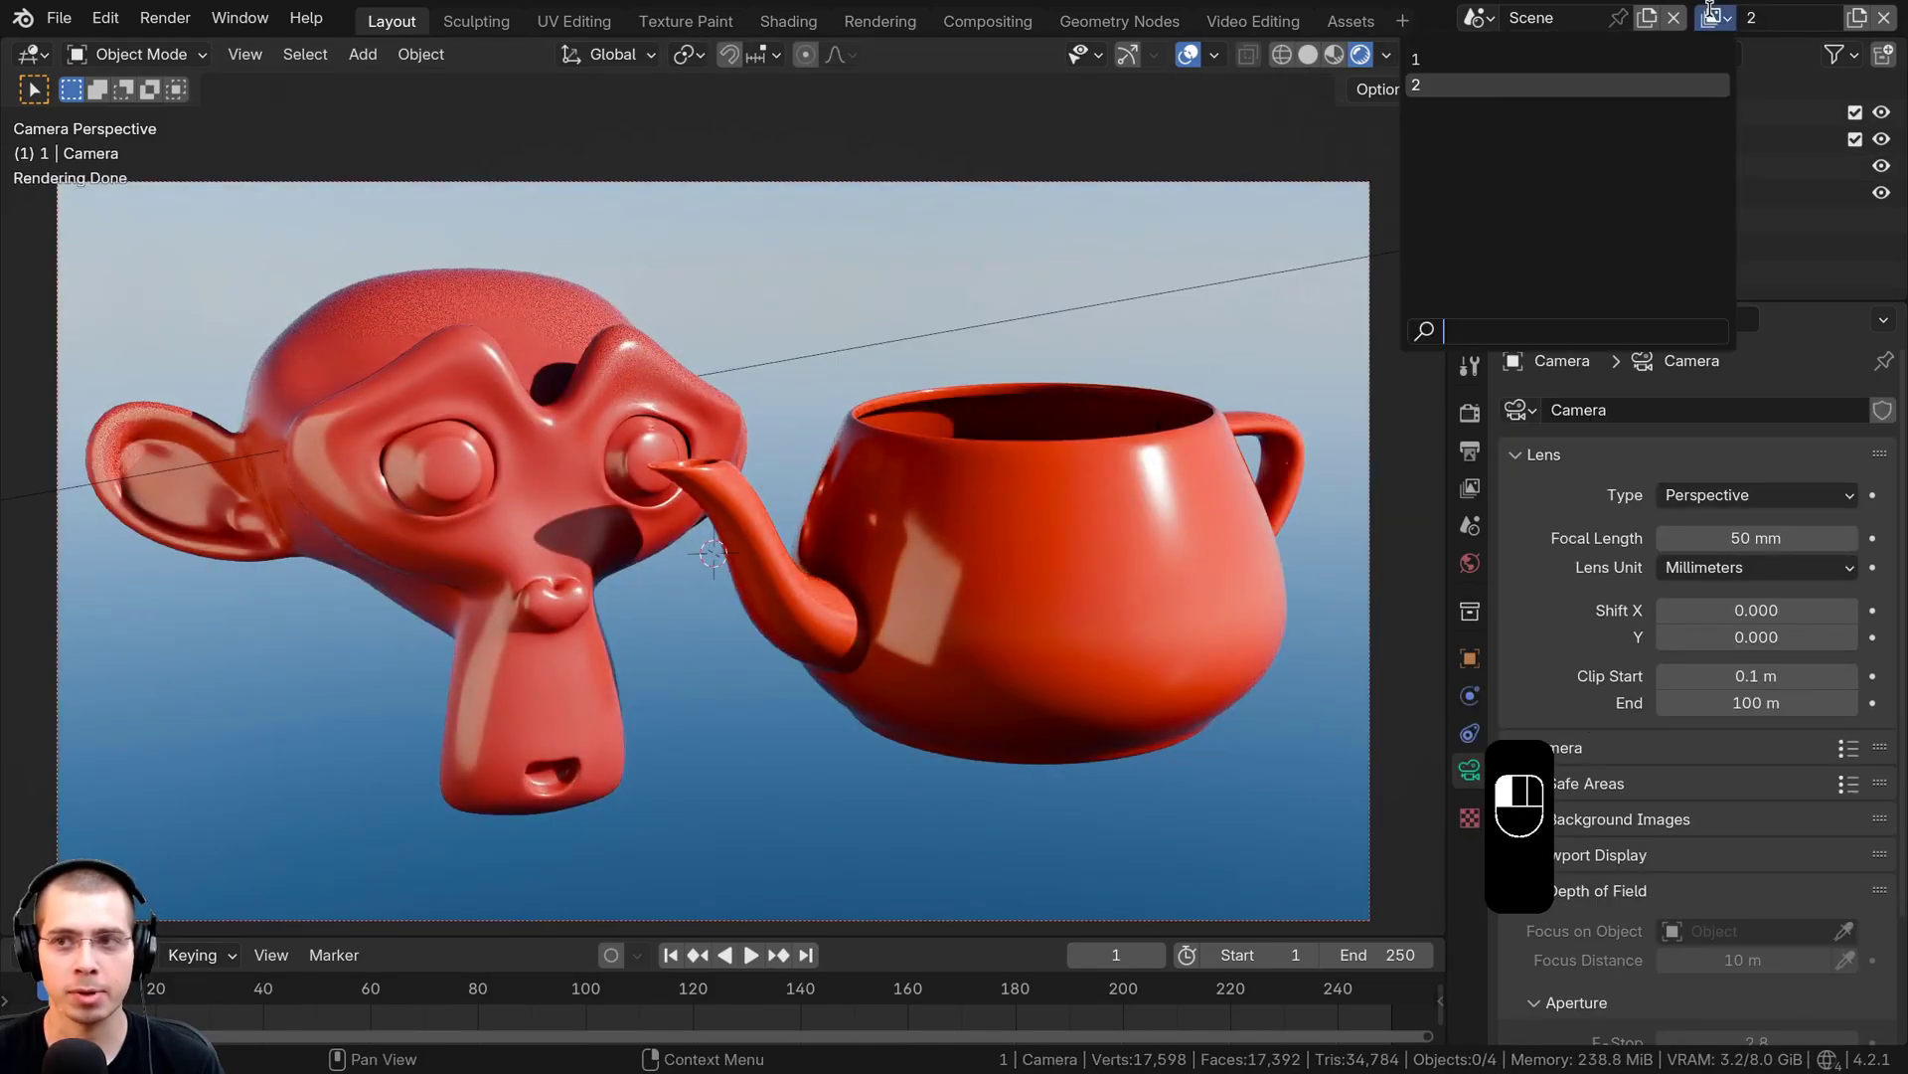
{"action": "left_click", "coordinate": [1549, 60]}
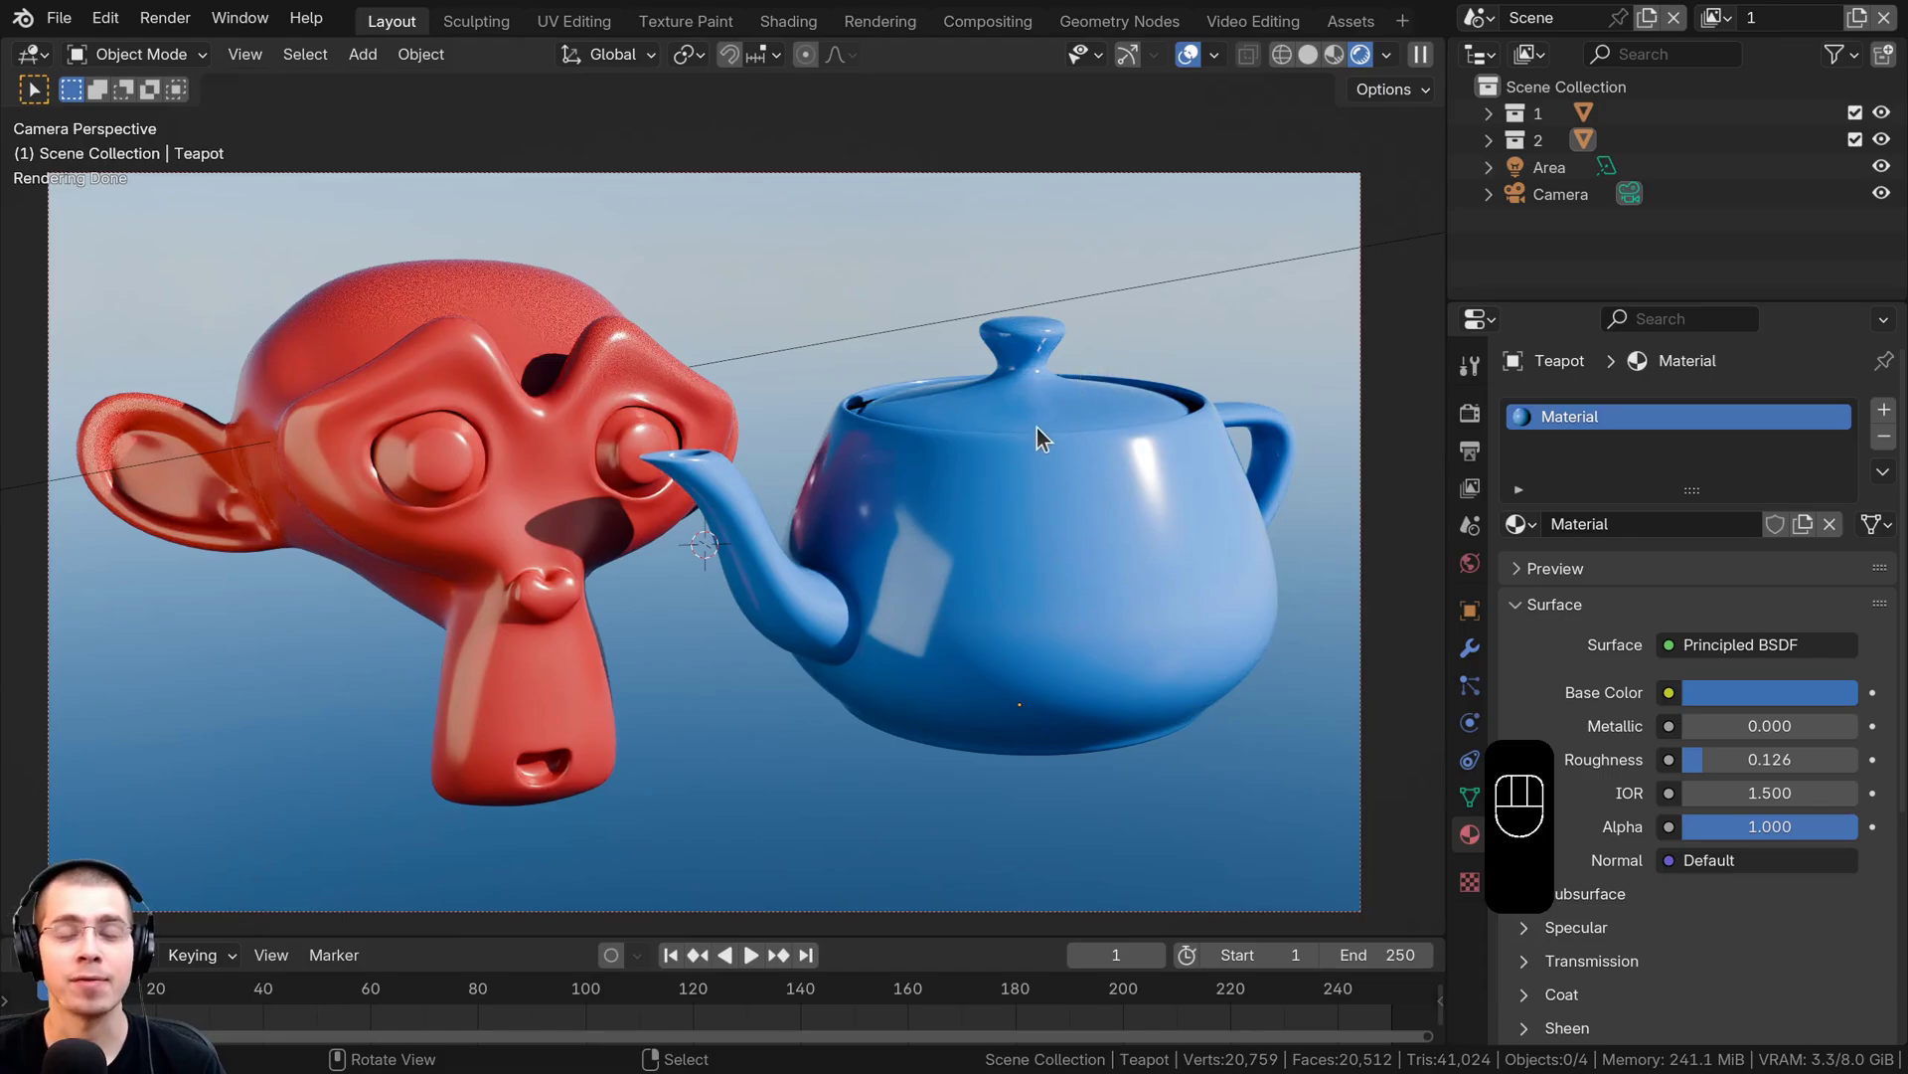
Exclude collection 2 from view layer 1 and select the monkey head
{"action": "left_click", "coordinate": [1038, 469]}
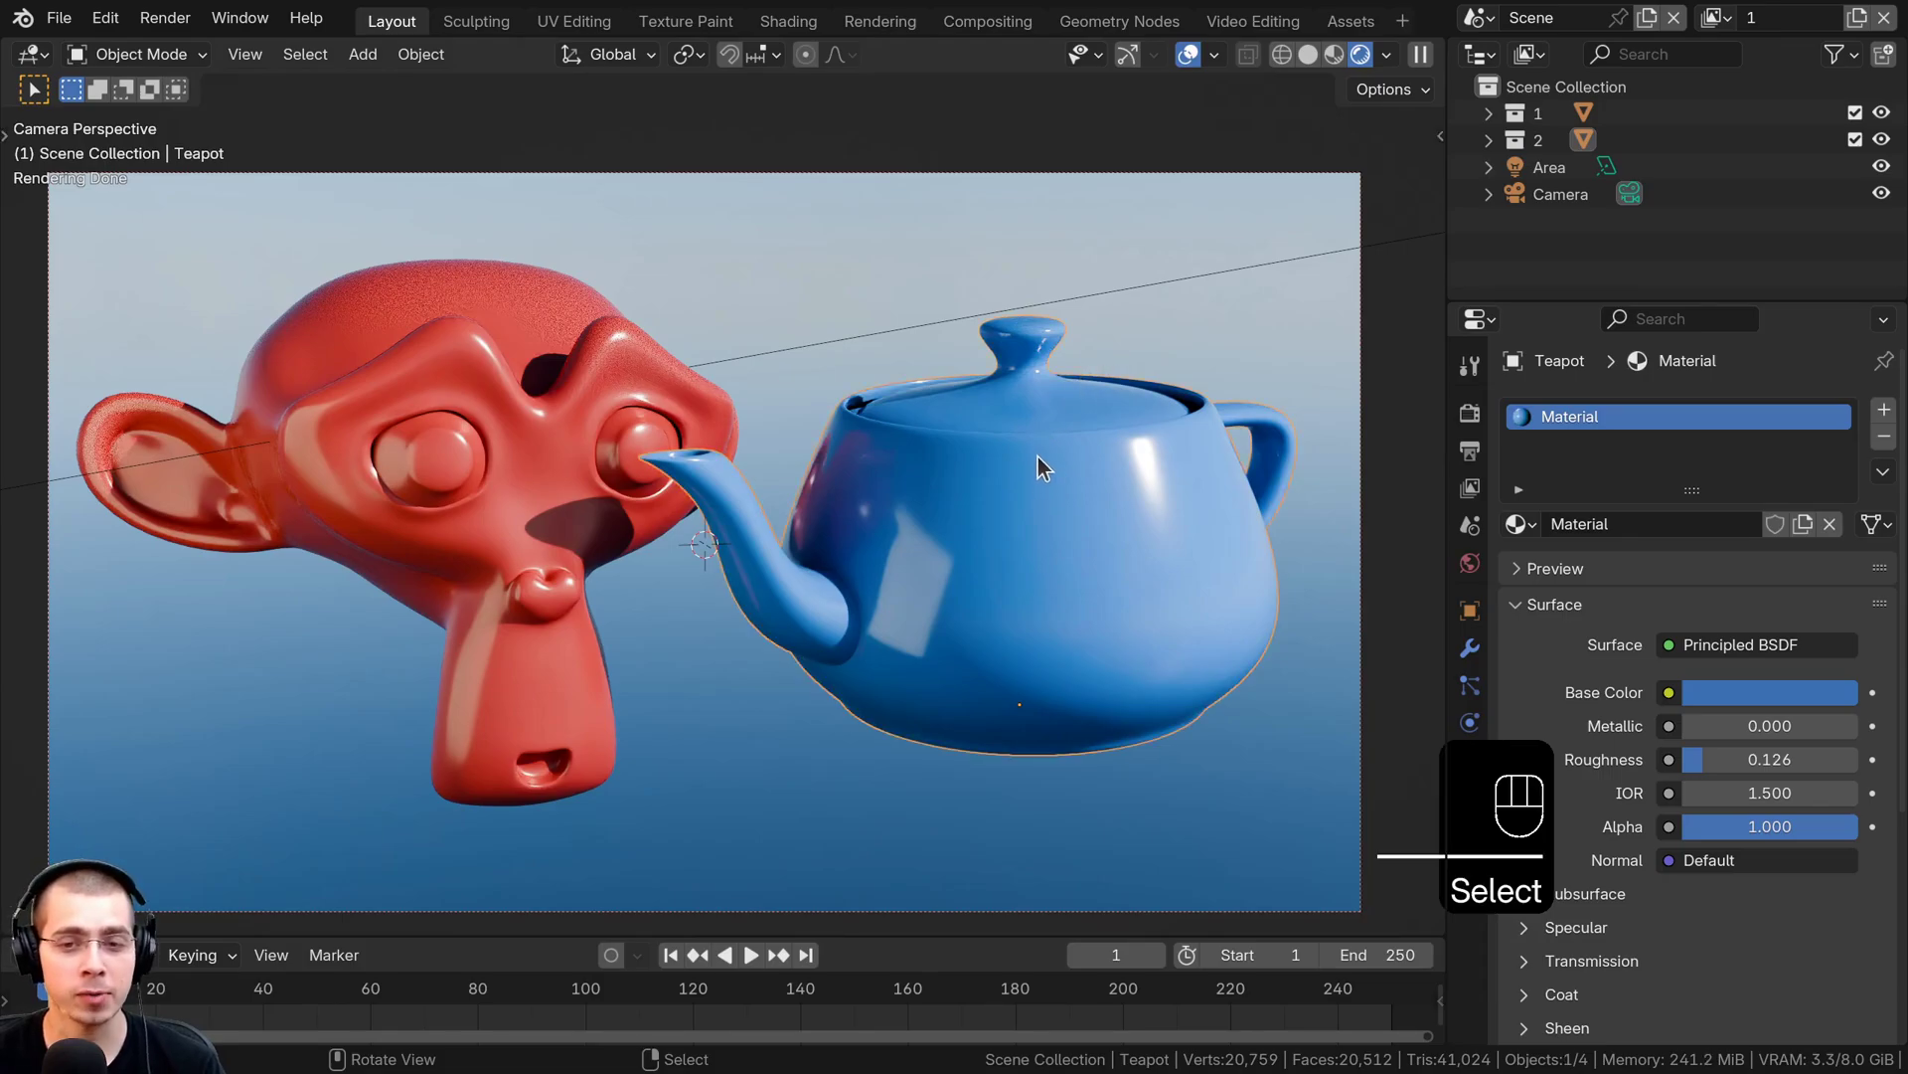
{"action": "left_click", "coordinate": [481, 372]}
{"action": "left_click", "coordinate": [1713, 12]}
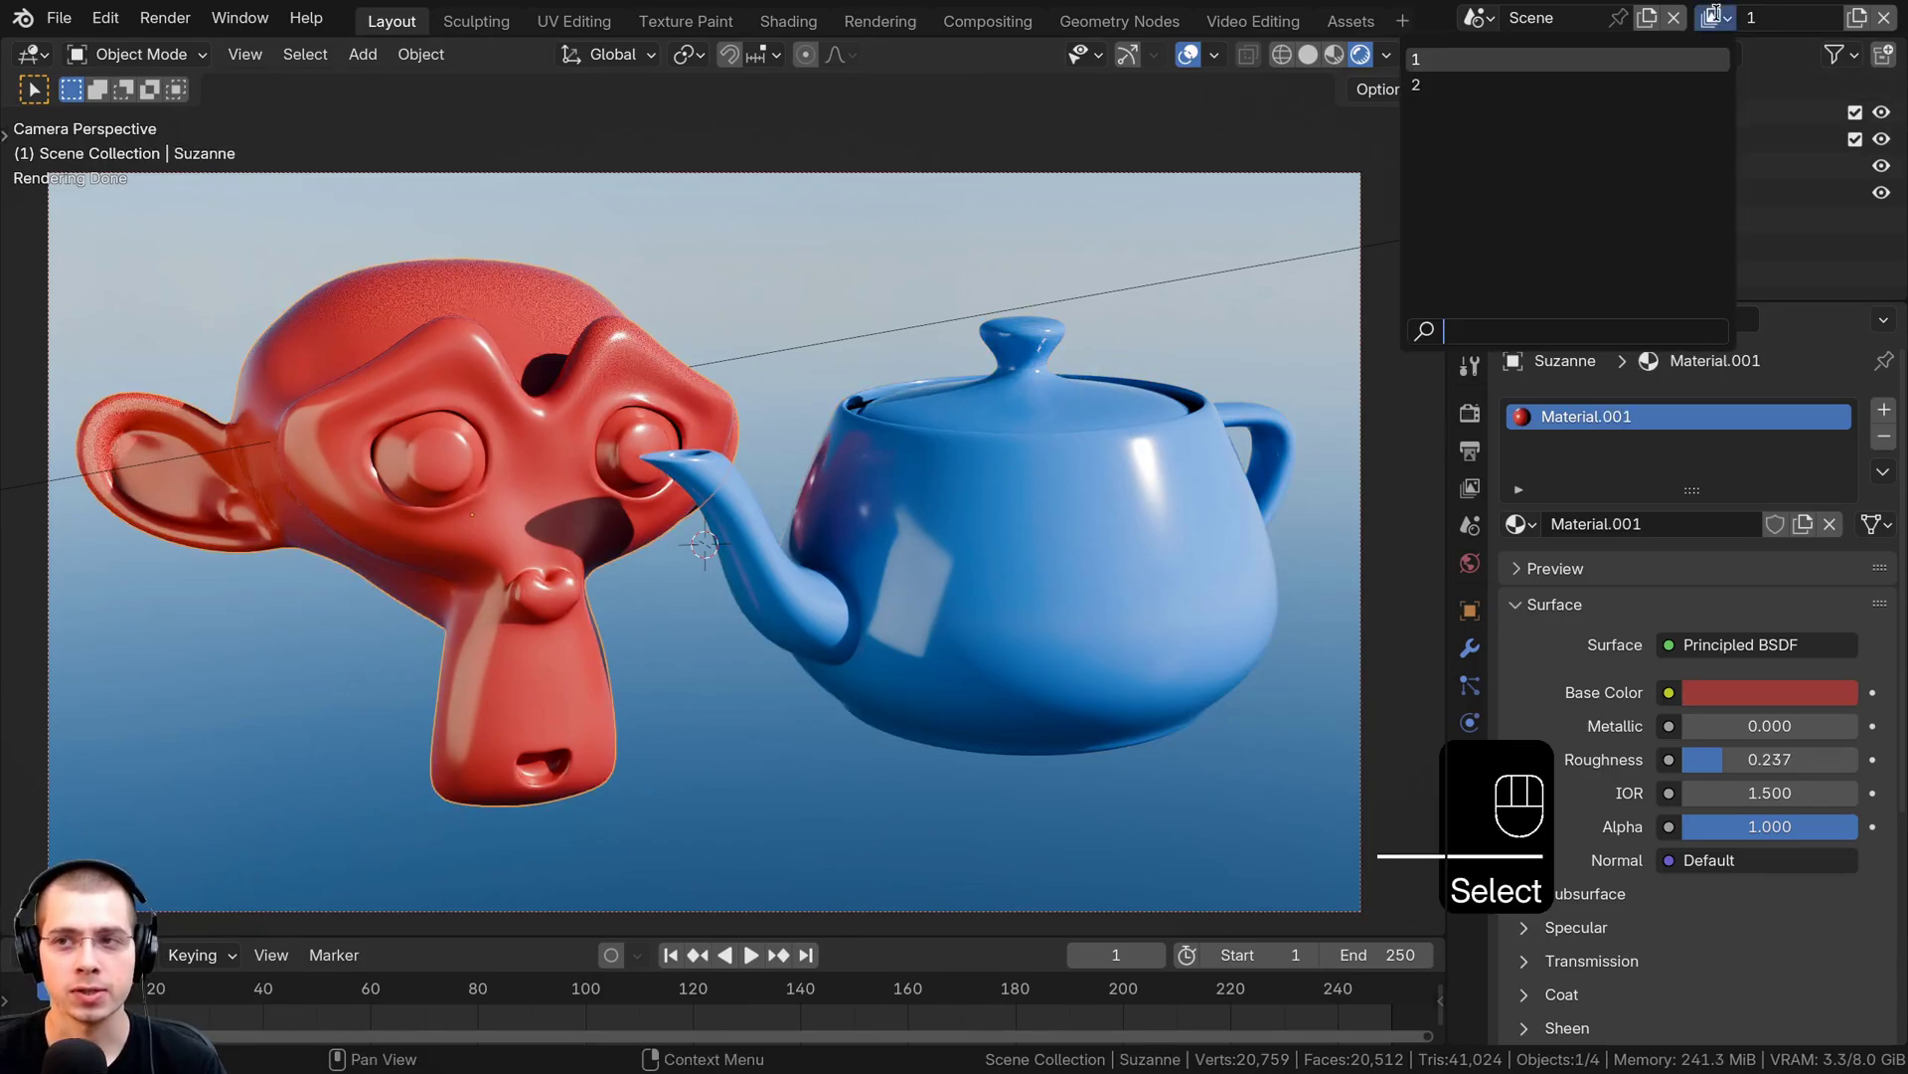
{"action": "left_click", "coordinate": [1590, 62]}
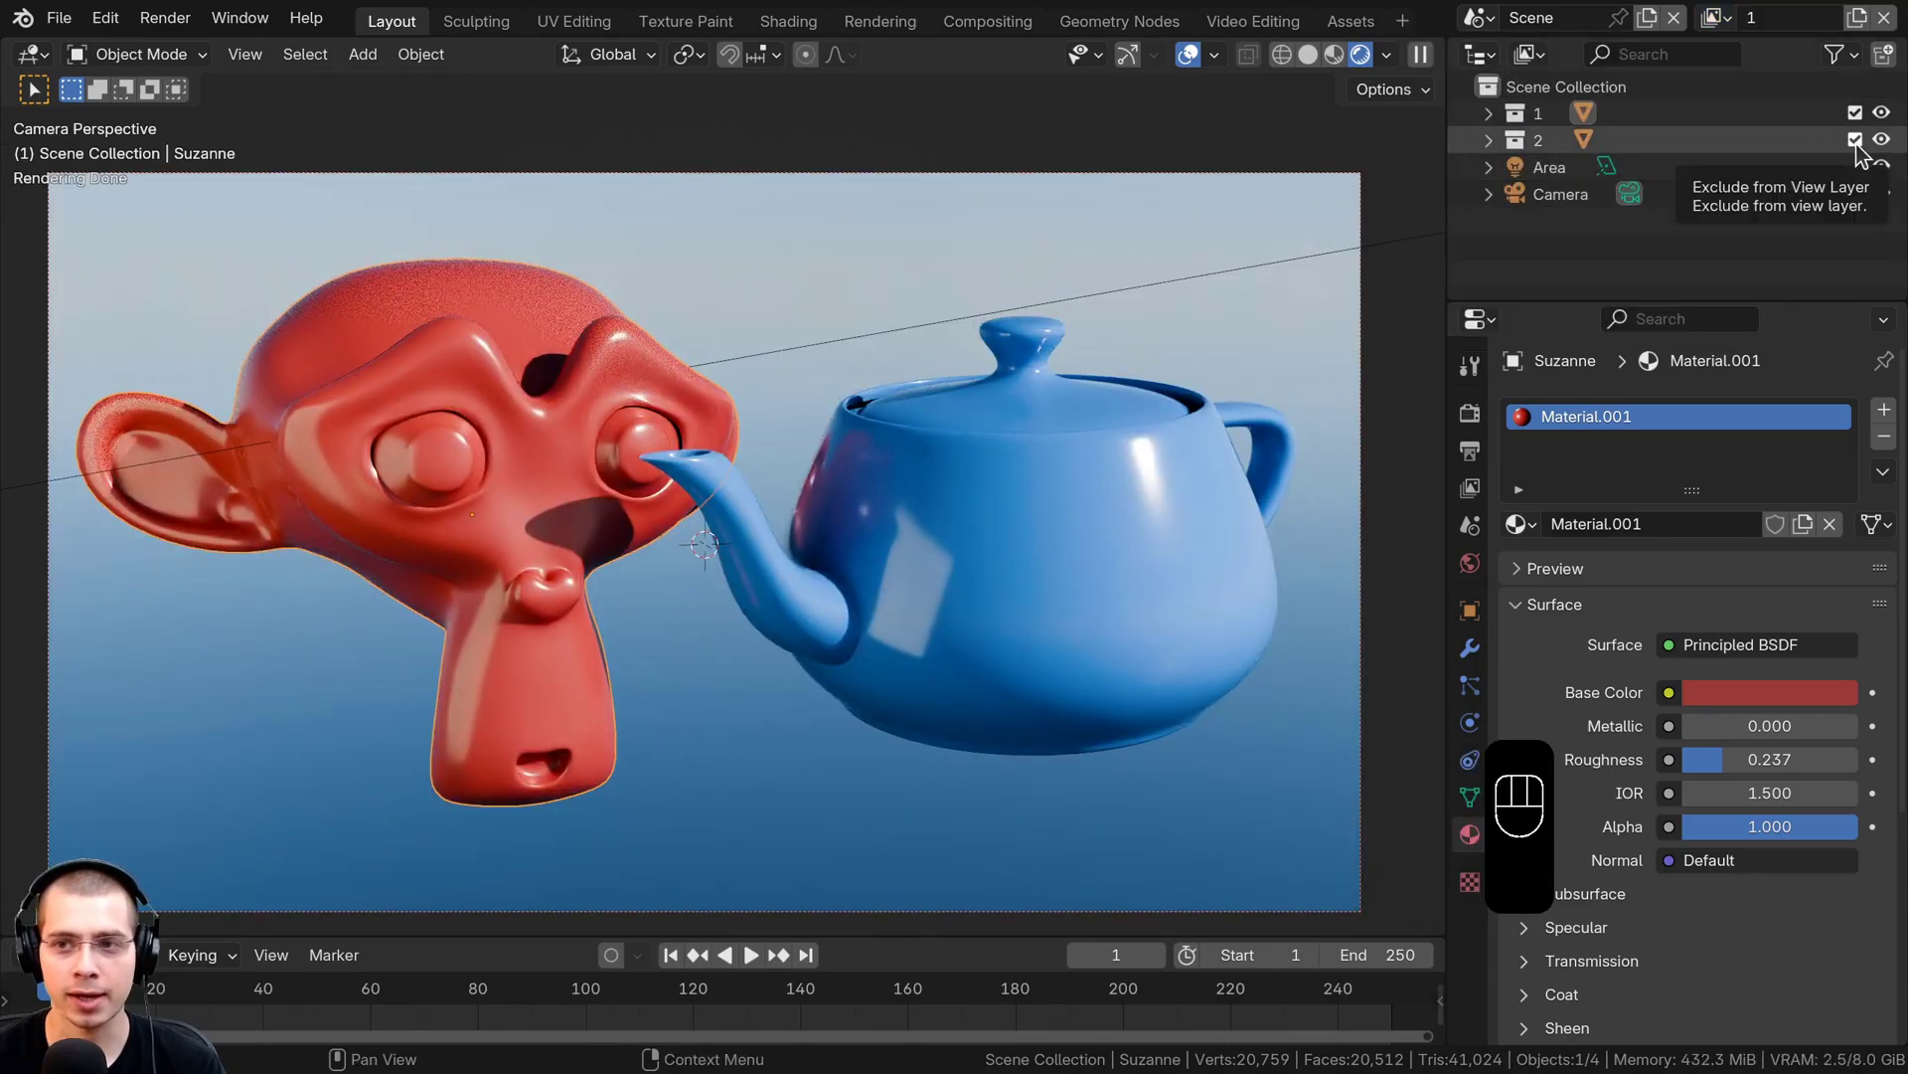
{"action": "left_click", "coordinate": [1855, 139]}
{"action": "key", "text": "a"}
{"action": "left_click", "coordinate": [586, 387]}
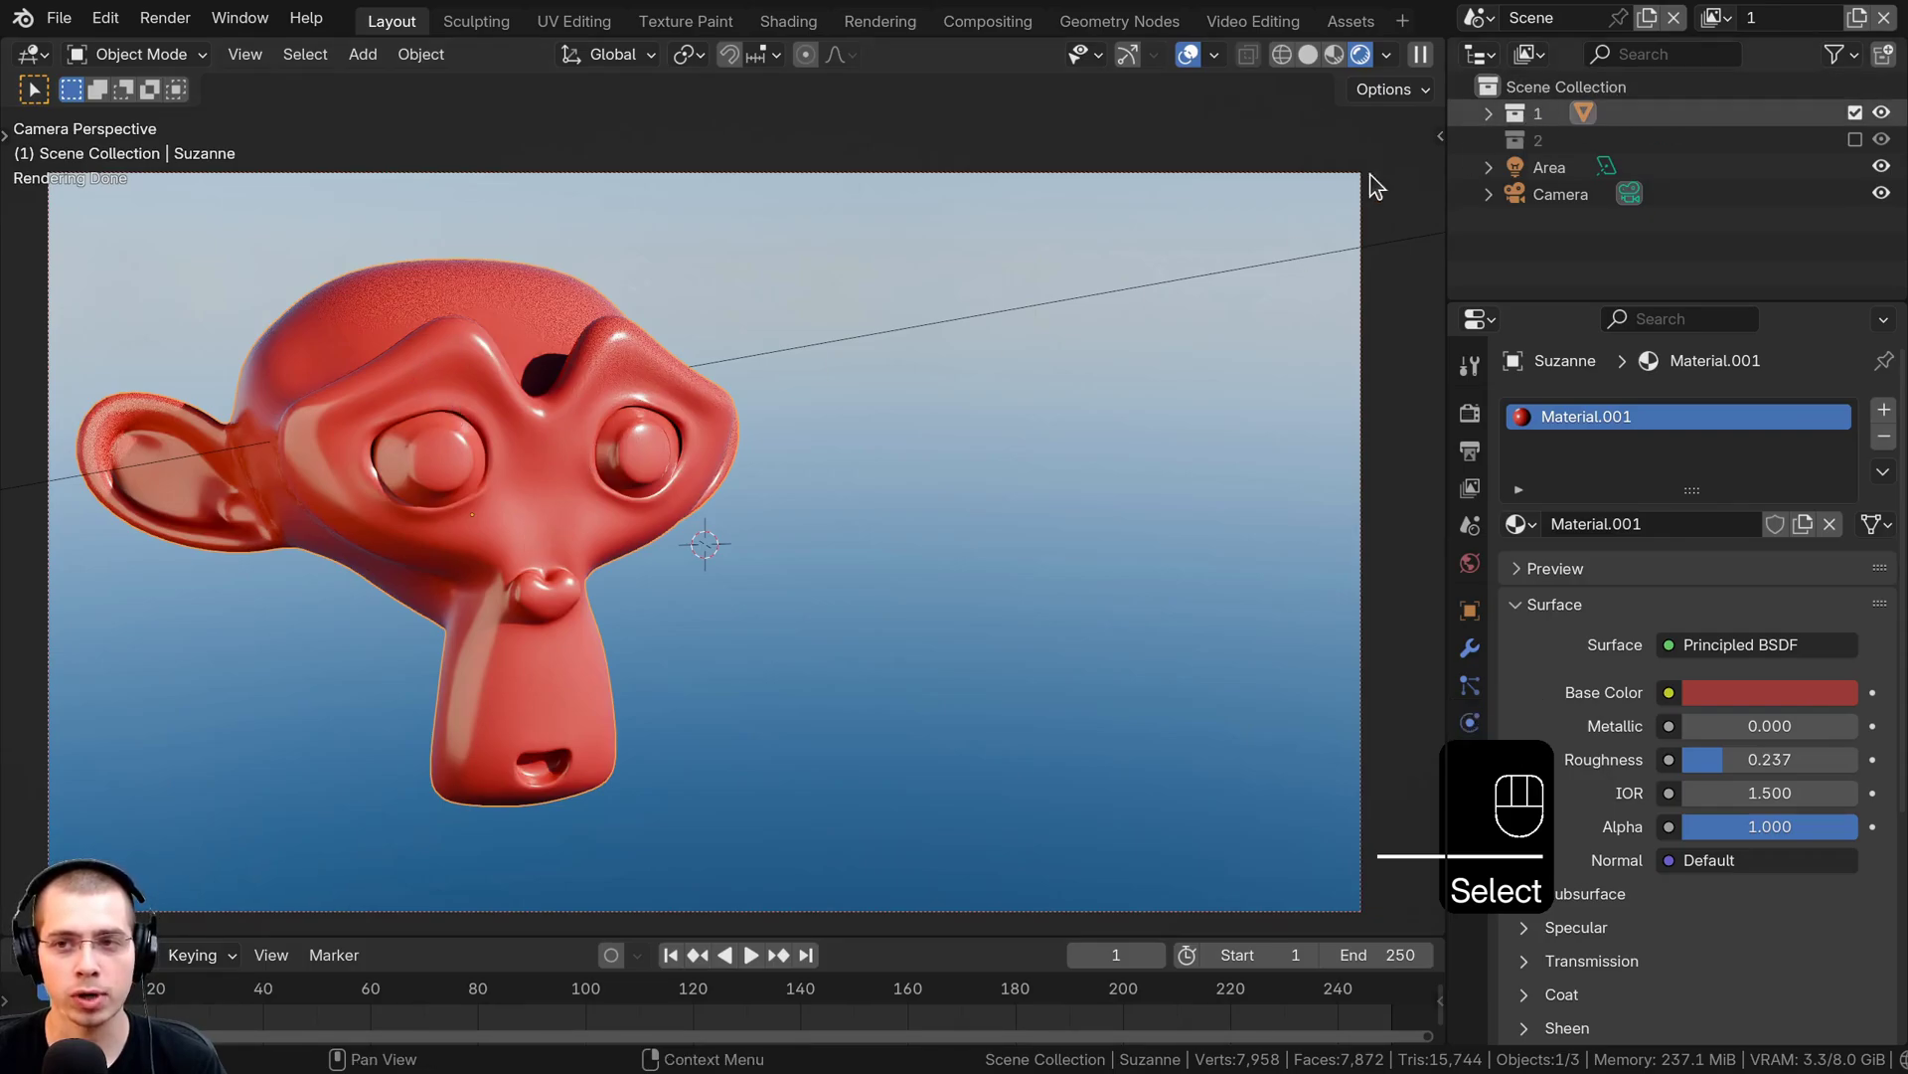
Switch to view layer 2 and exclude collection 1 from it
{"action": "left_click", "coordinate": [1716, 18]}
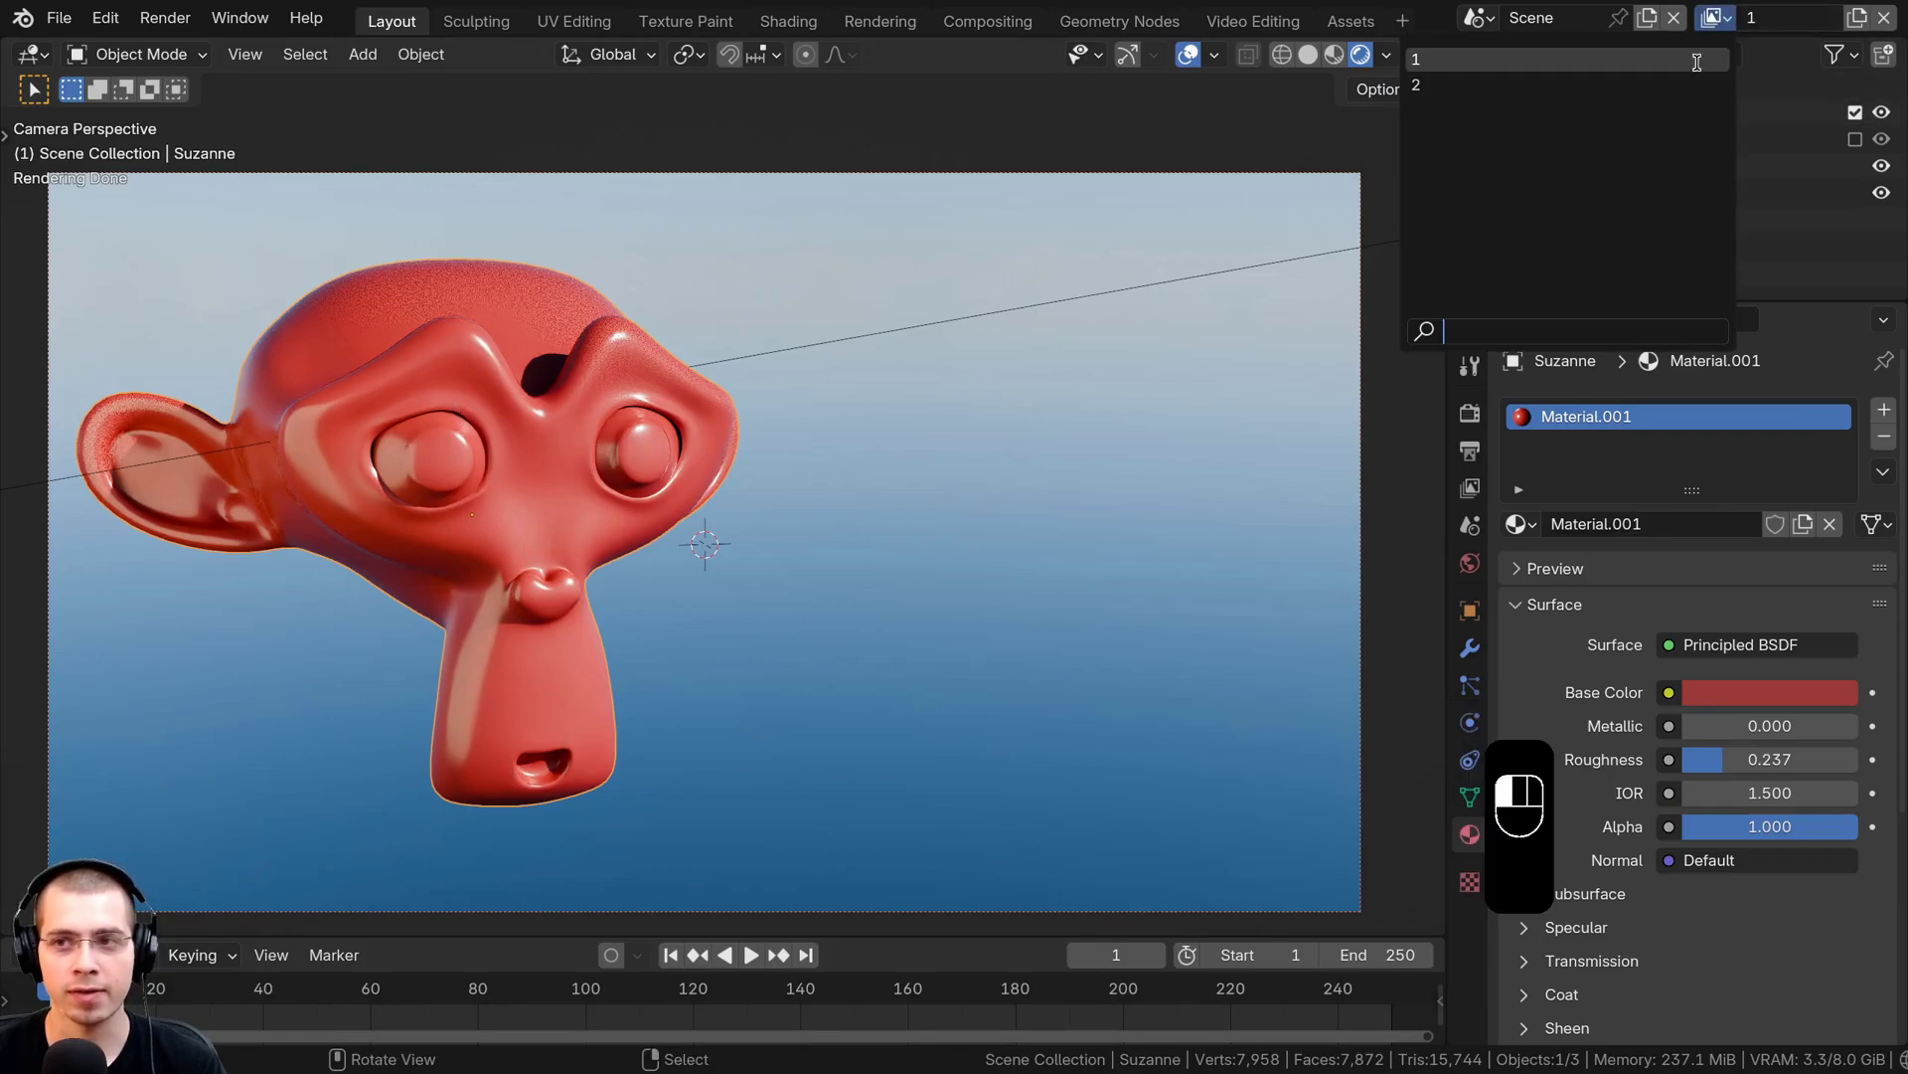
{"action": "left_click", "coordinate": [1447, 86]}
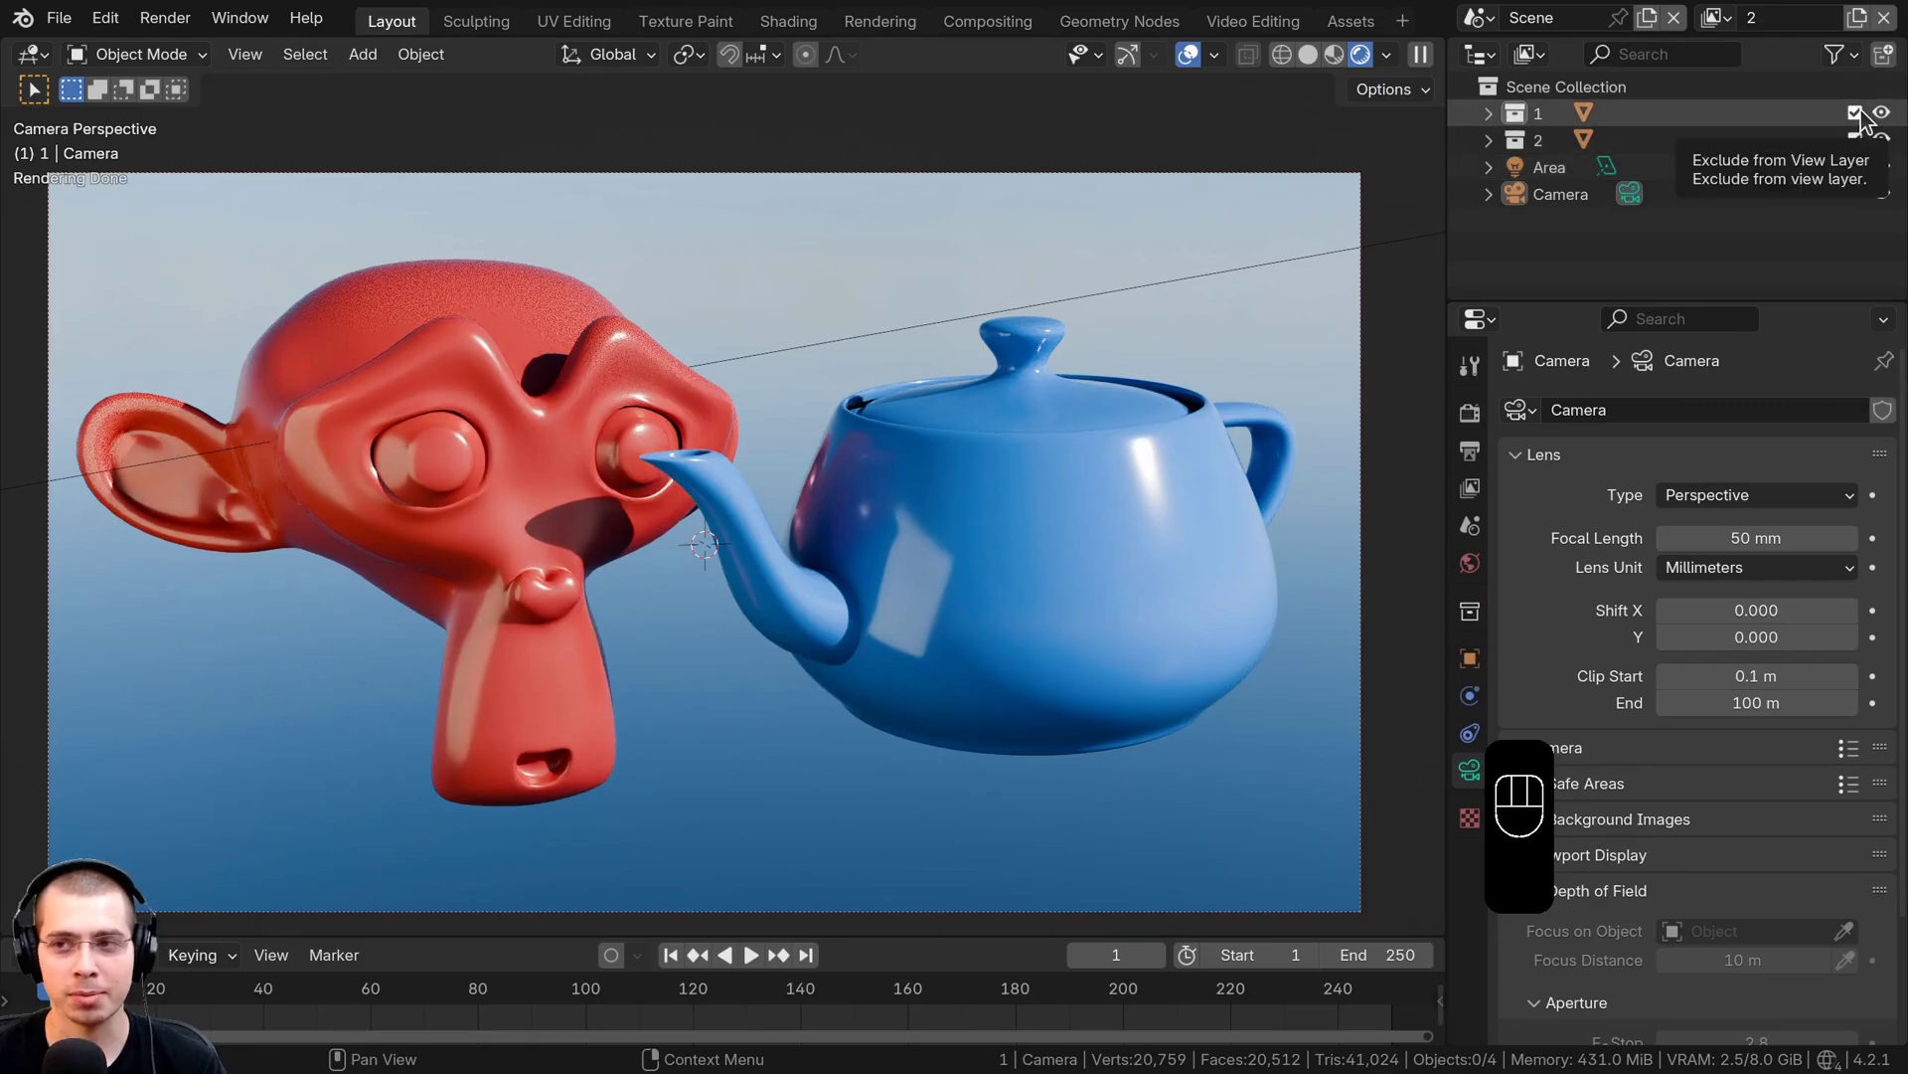
{"action": "left_click", "coordinate": [1854, 113]}
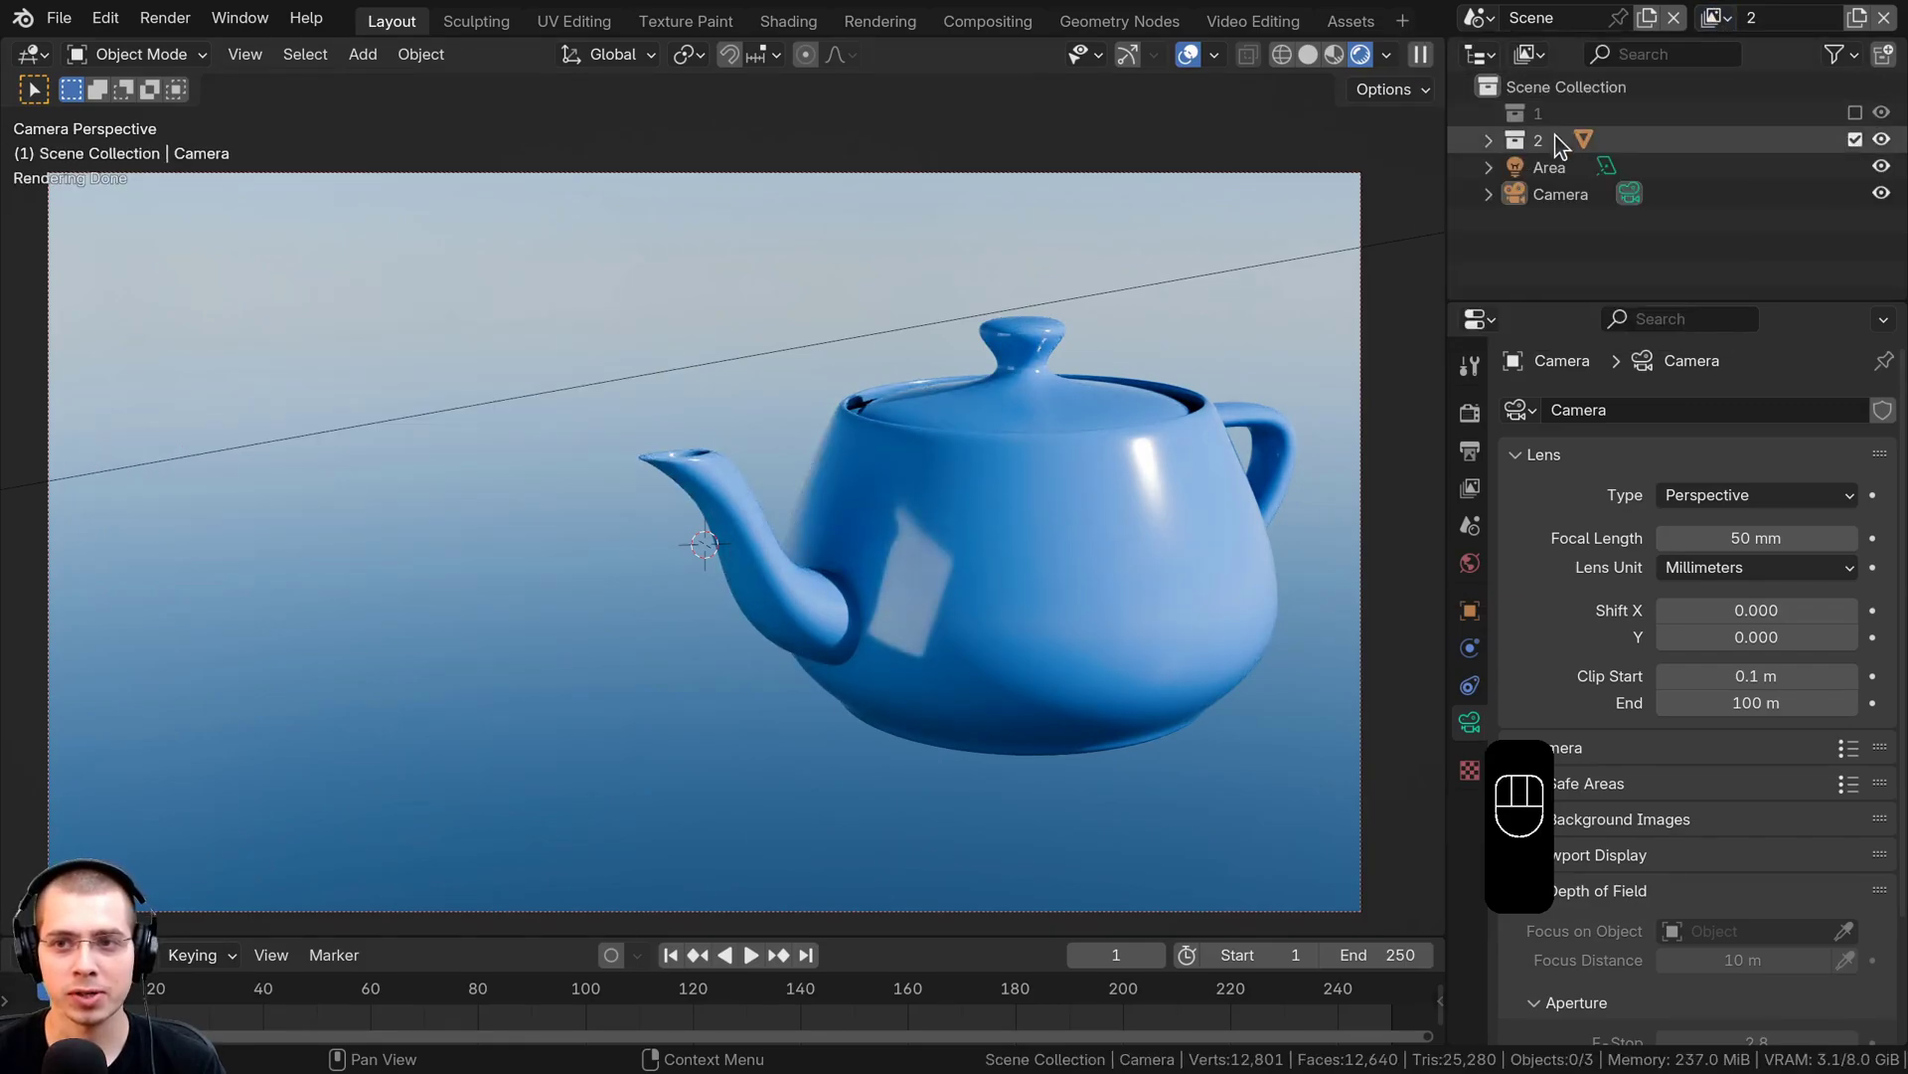
Inspect collection 2, the area light and the camera in view layer 2 from outside the camera view
{"action": "left_click", "coordinate": [1505, 140]}
{"action": "left_click", "coordinate": [1492, 138]}
{"action": "left_click", "coordinate": [1489, 140]}
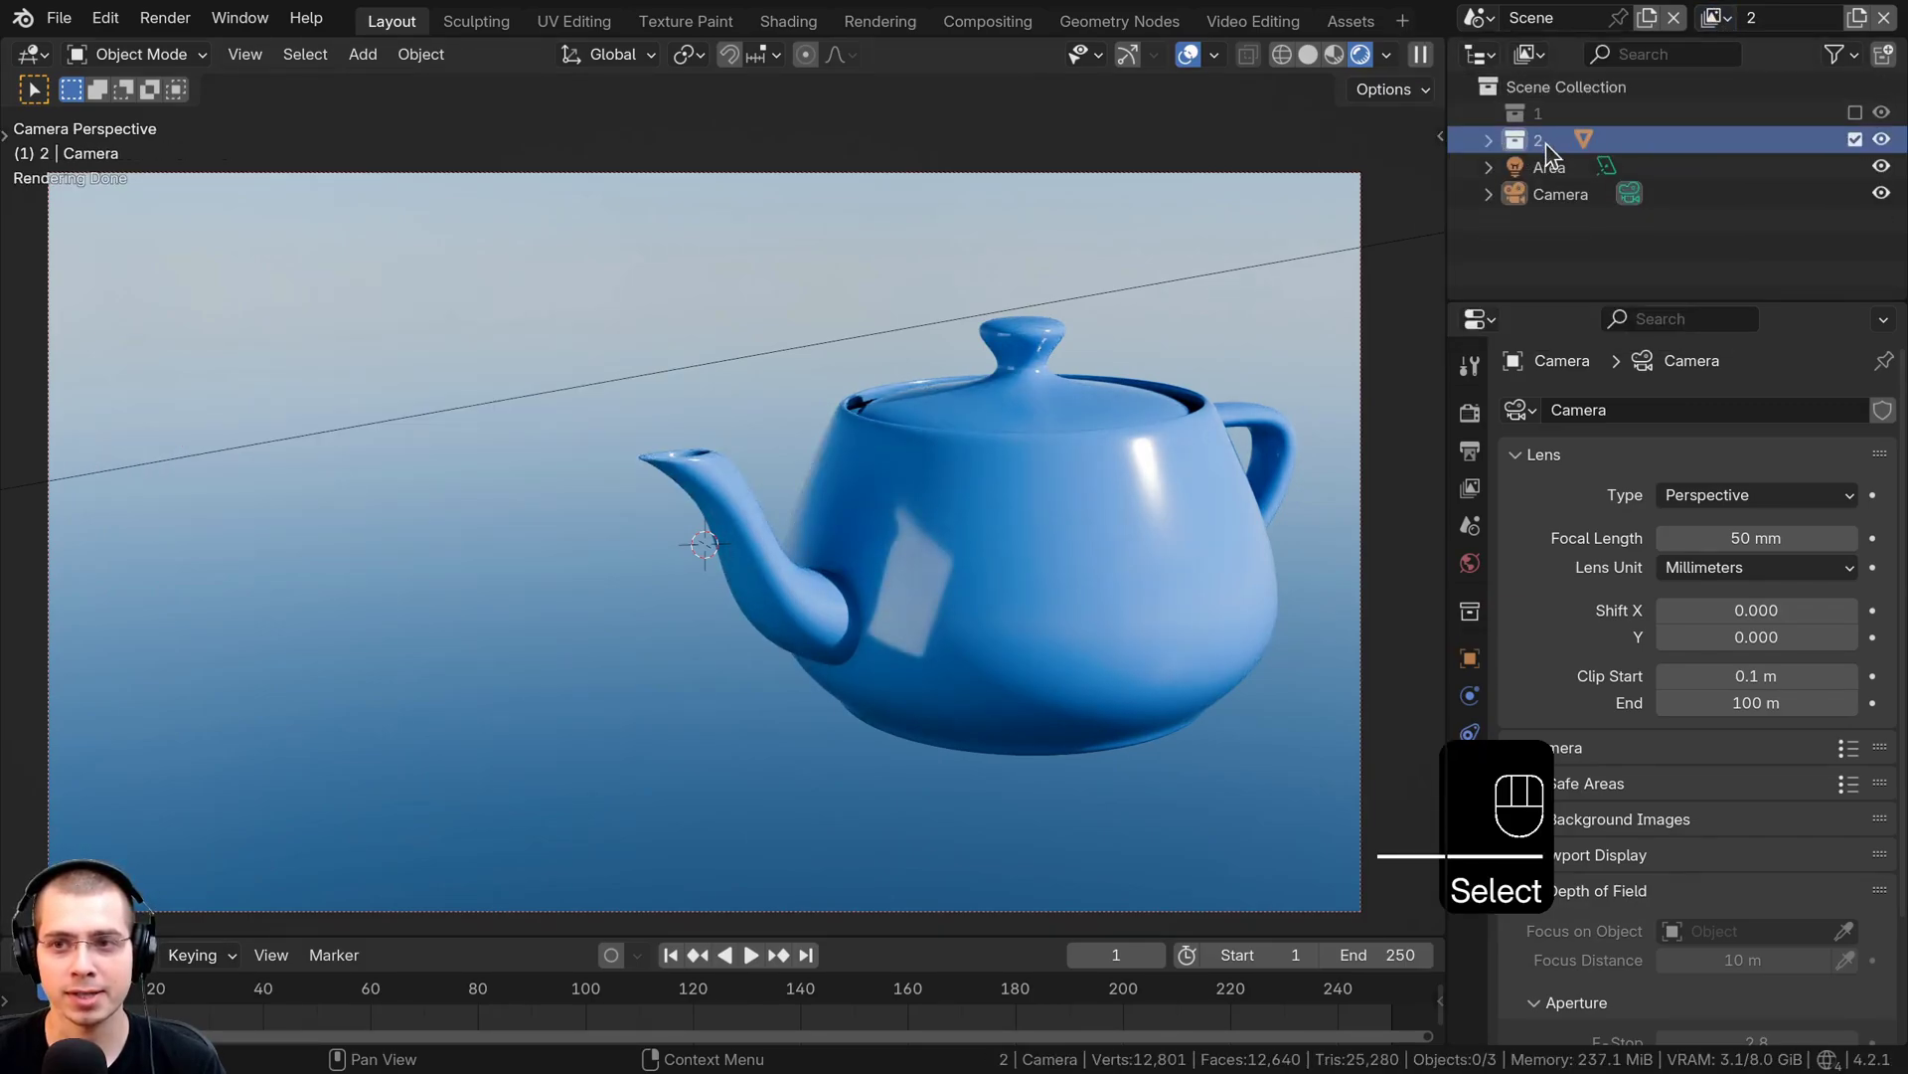
{"action": "left_click", "coordinate": [1549, 167]}
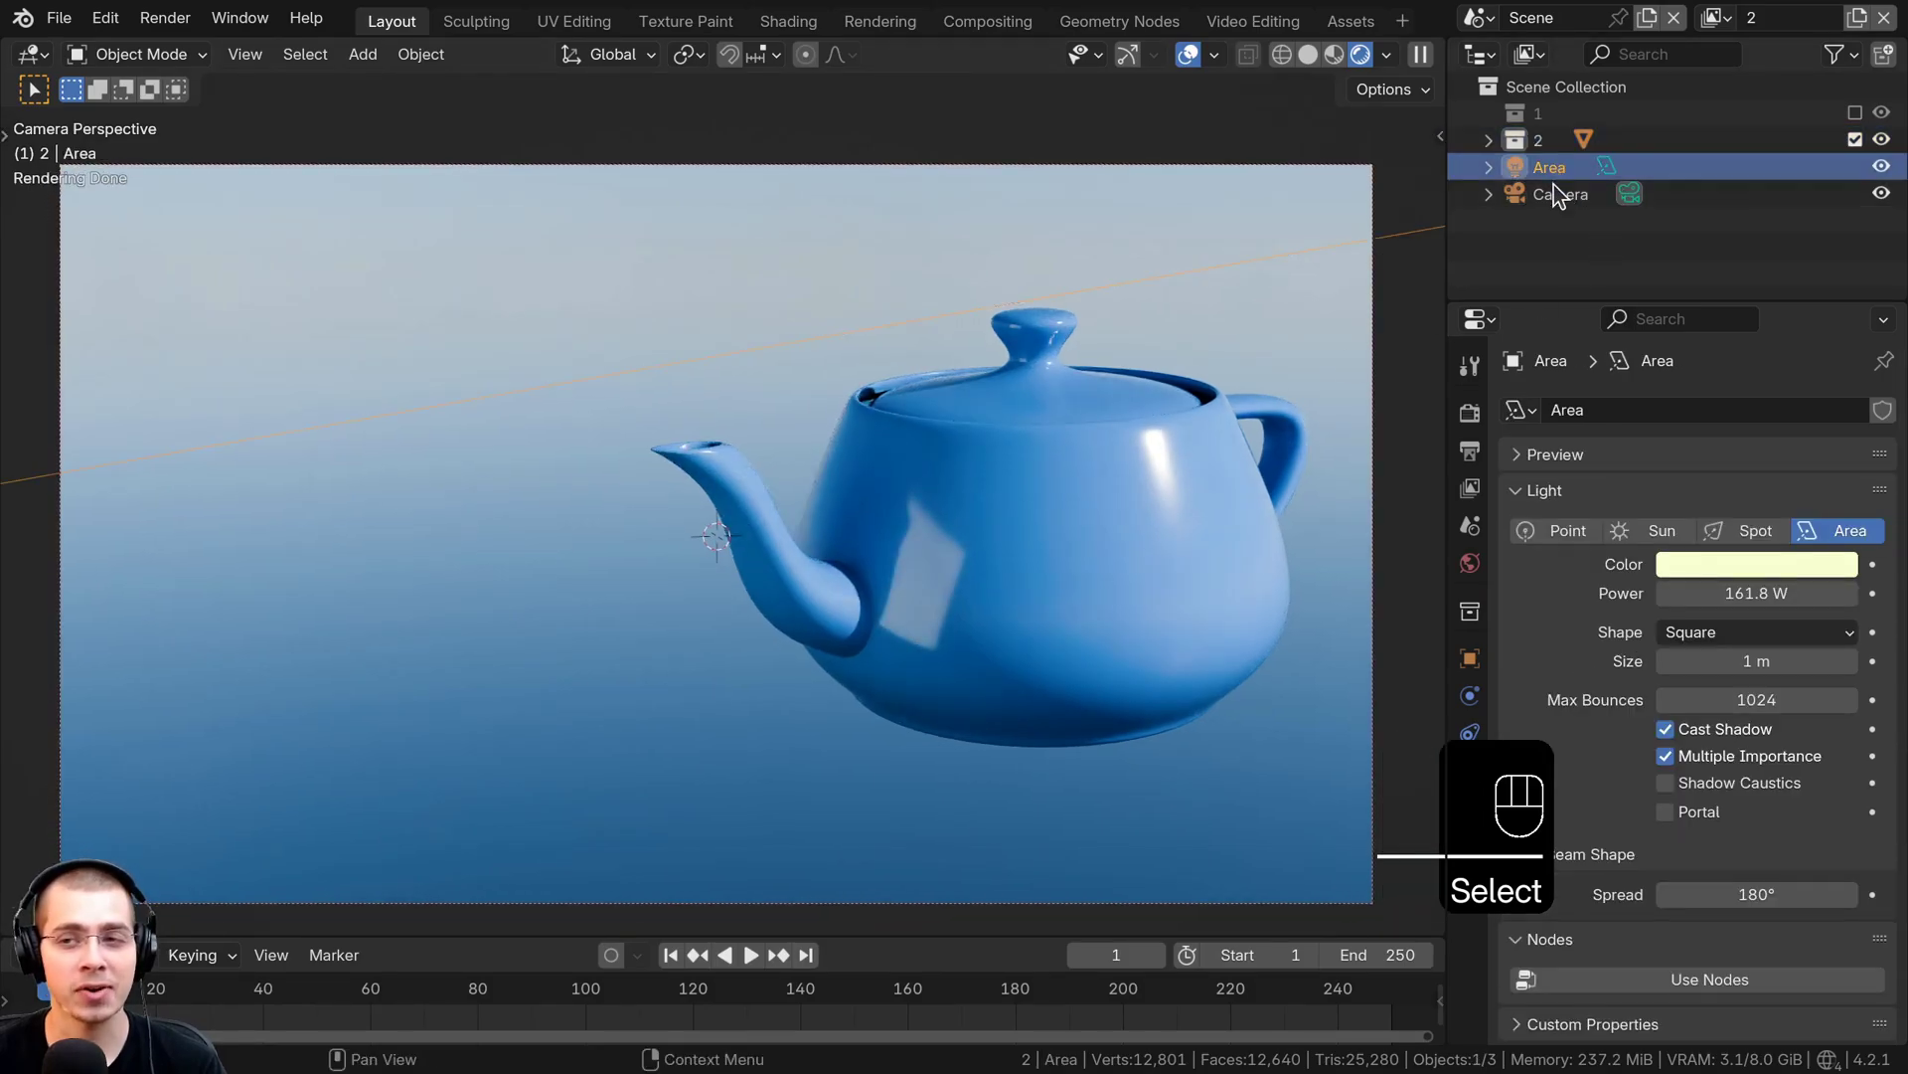
{"action": "left_click", "coordinate": [1554, 193]}
{"action": "middle_click_drag", "start_coordinate": [895, 417], "coordinate": [682, 490]}
{"action": "scroll", "coordinate": [682, 490], "scroll_direction": "down", "scroll_amount": 2}
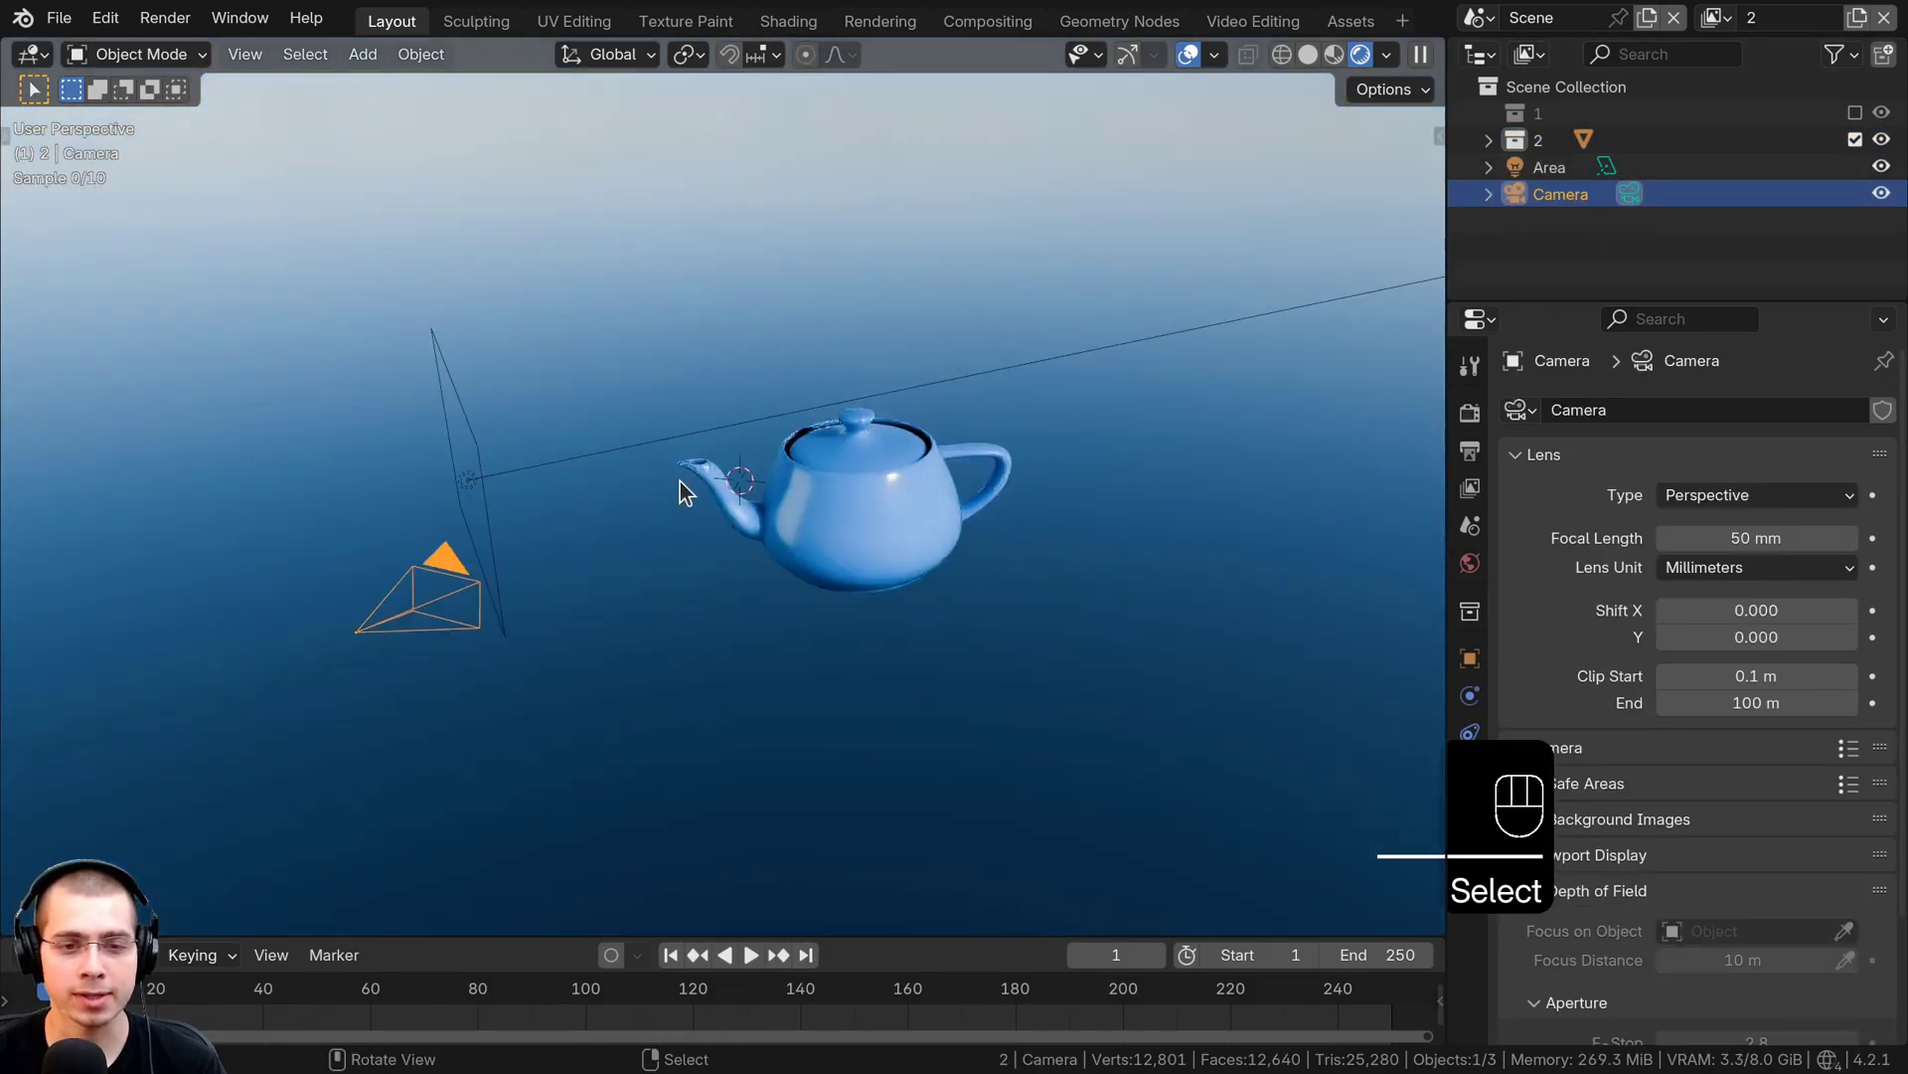
{"action": "middle_click_drag", "start_coordinate": [852, 455], "coordinate": [869, 447], "text": "shift"}
Switch to view layer 1 and inspect the camera and area light around the monkey head
{"action": "left_click", "coordinate": [1715, 20]}
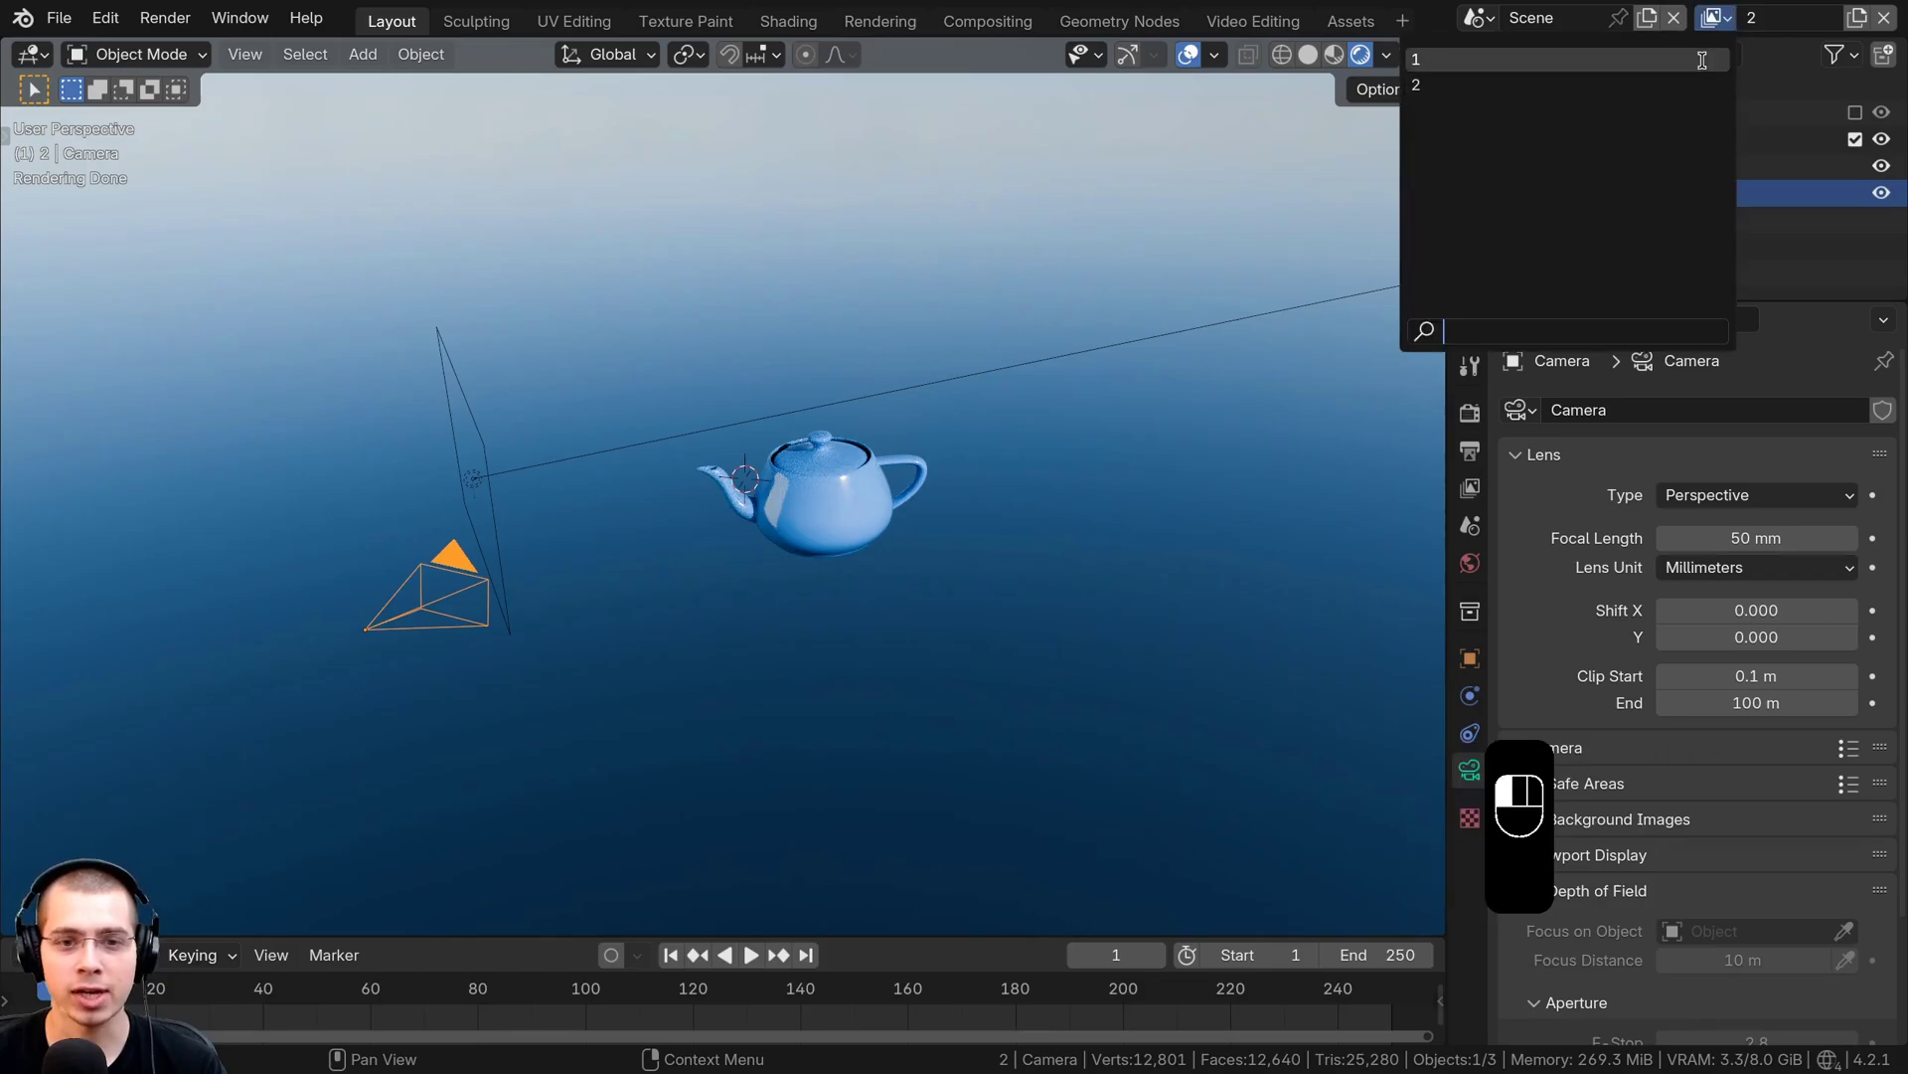
{"action": "left_click", "coordinate": [1702, 59]}
{"action": "left_click", "coordinate": [460, 552]}
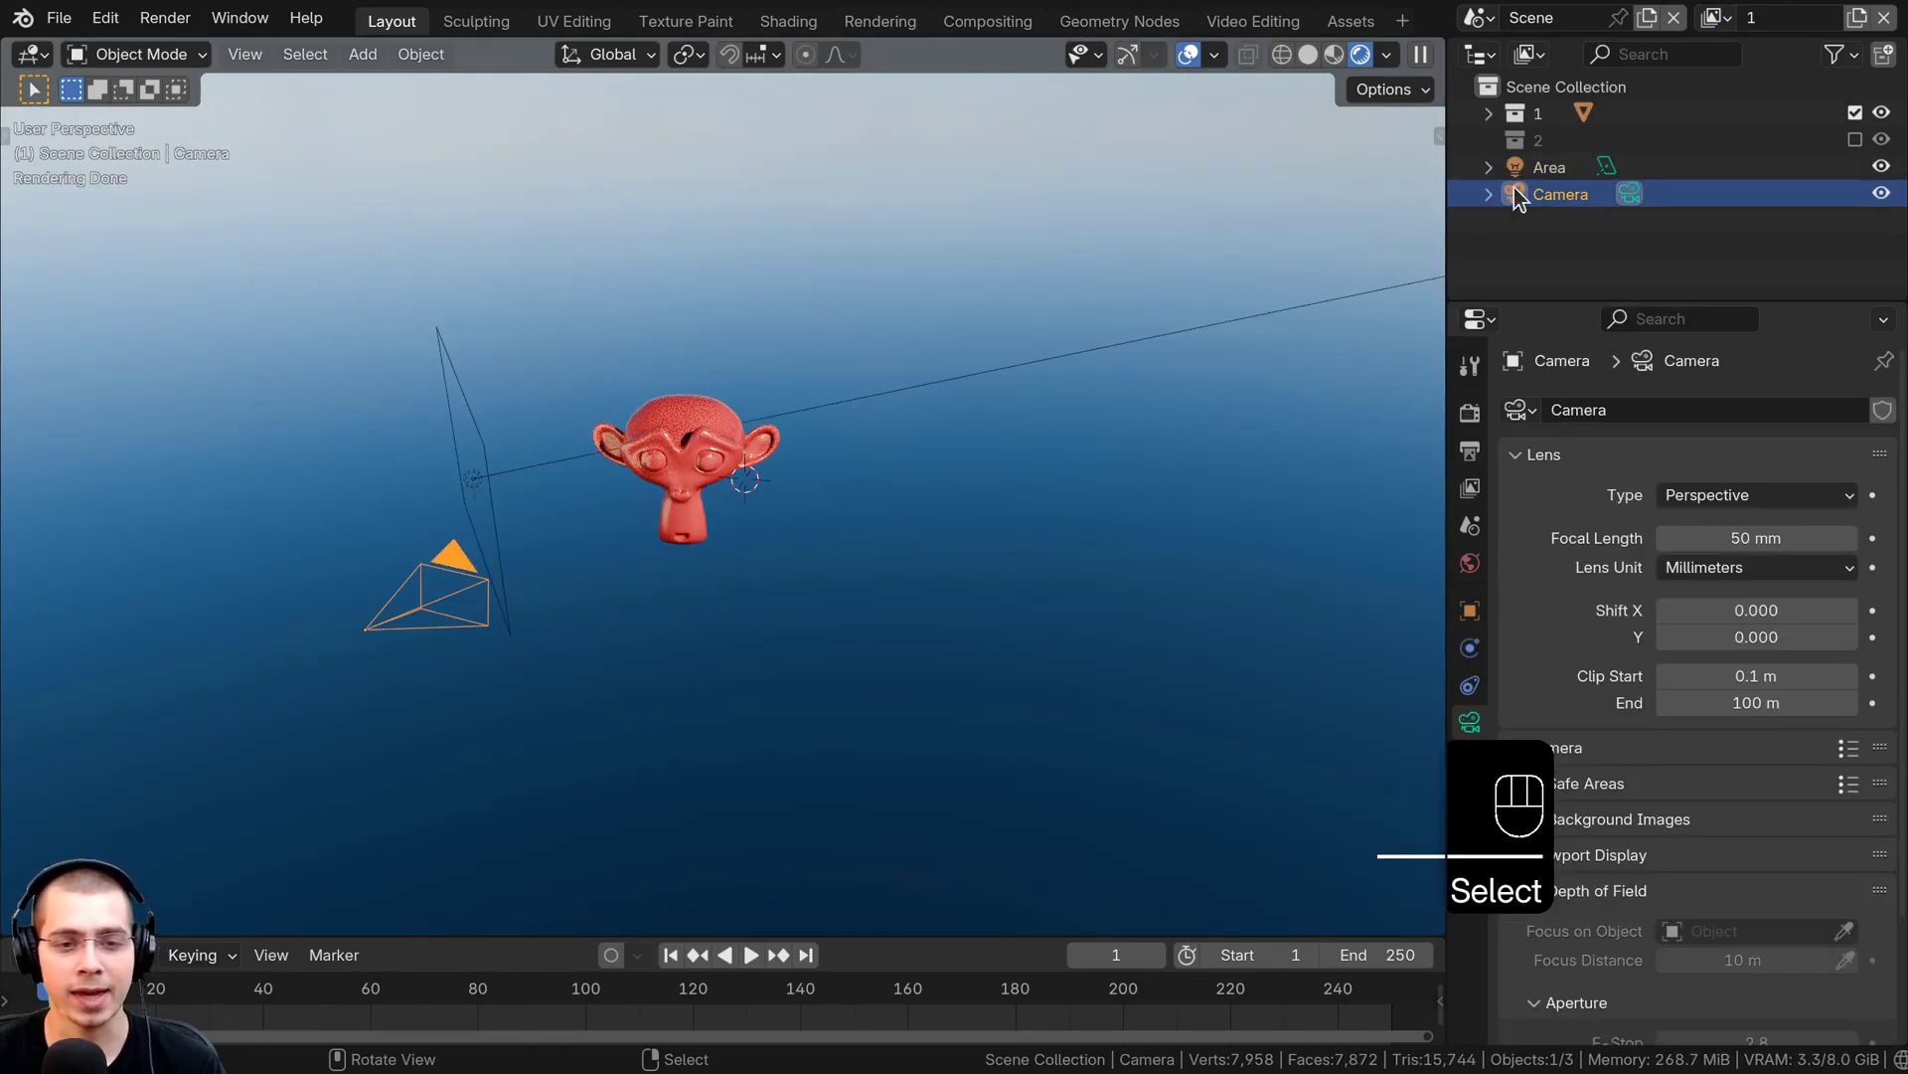
{"action": "left_click", "coordinate": [1712, 18]}
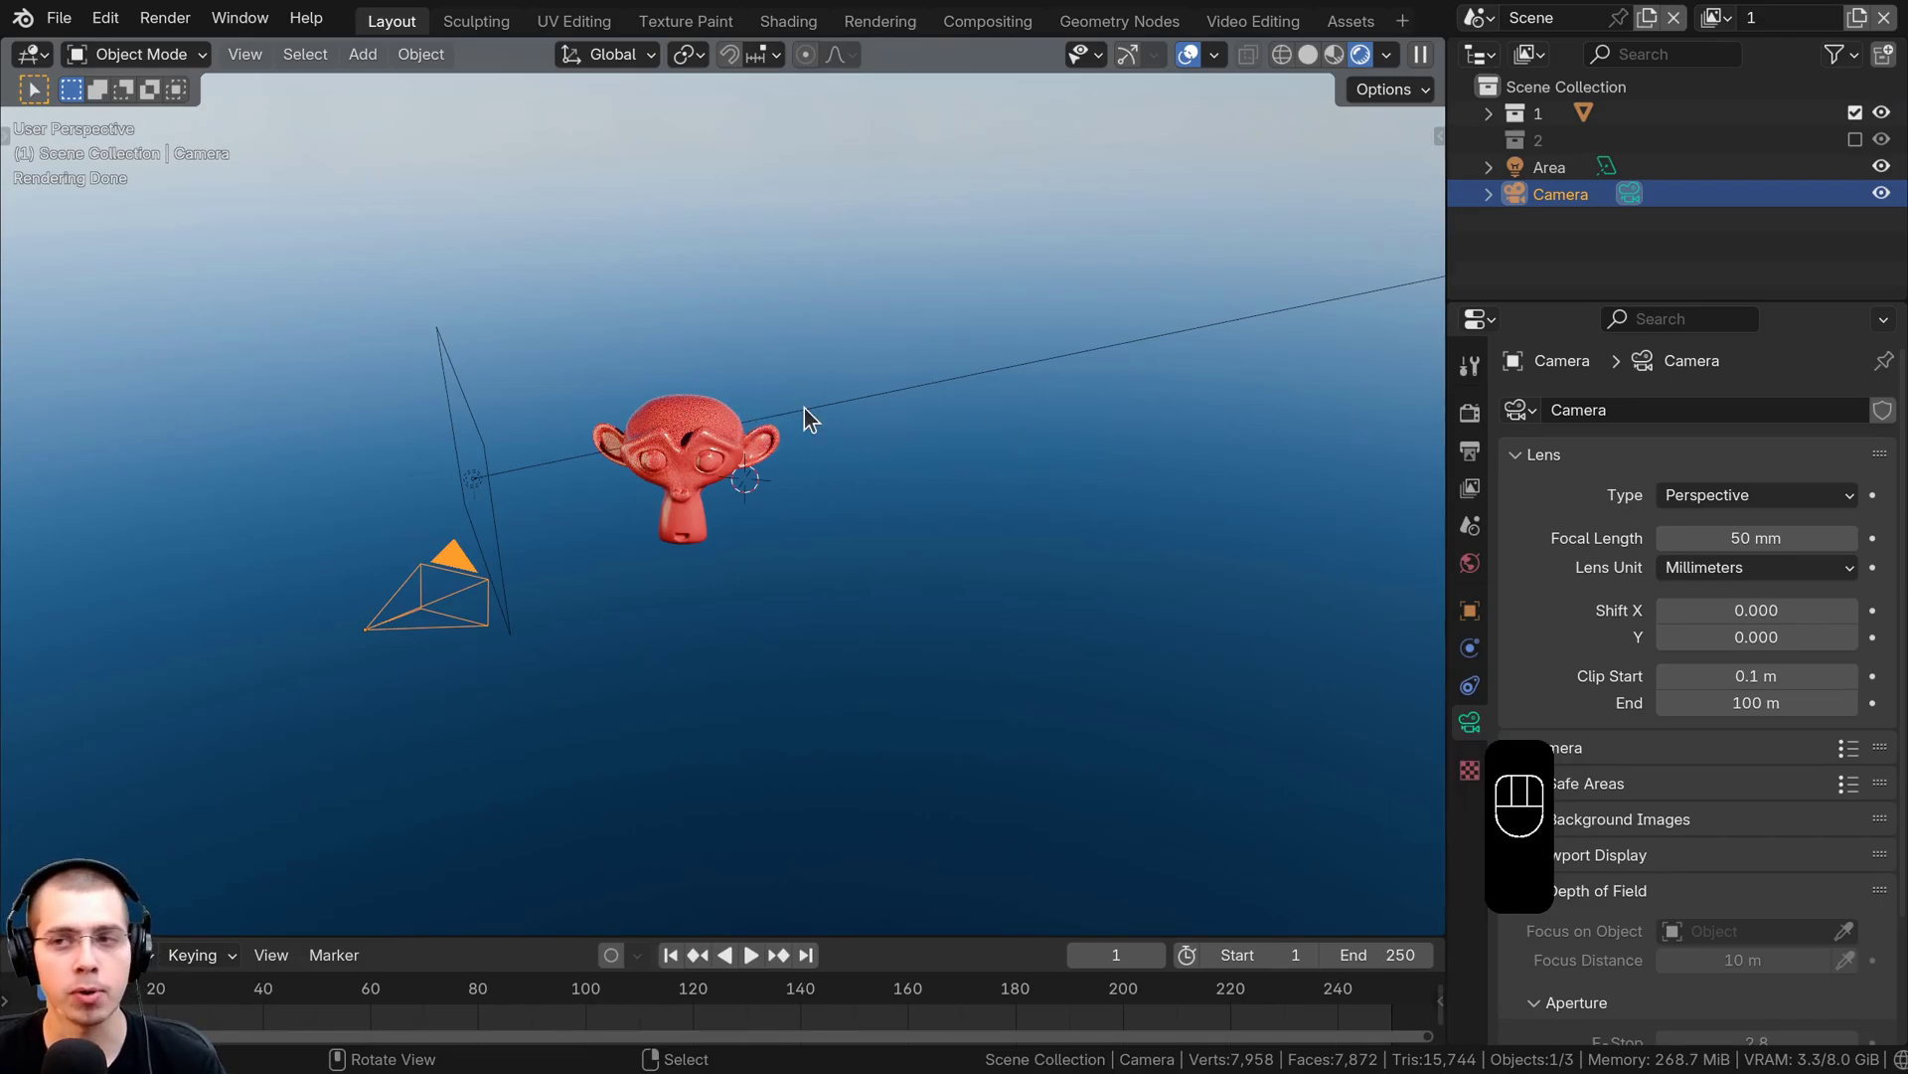
{"action": "left_click", "coordinate": [471, 480]}
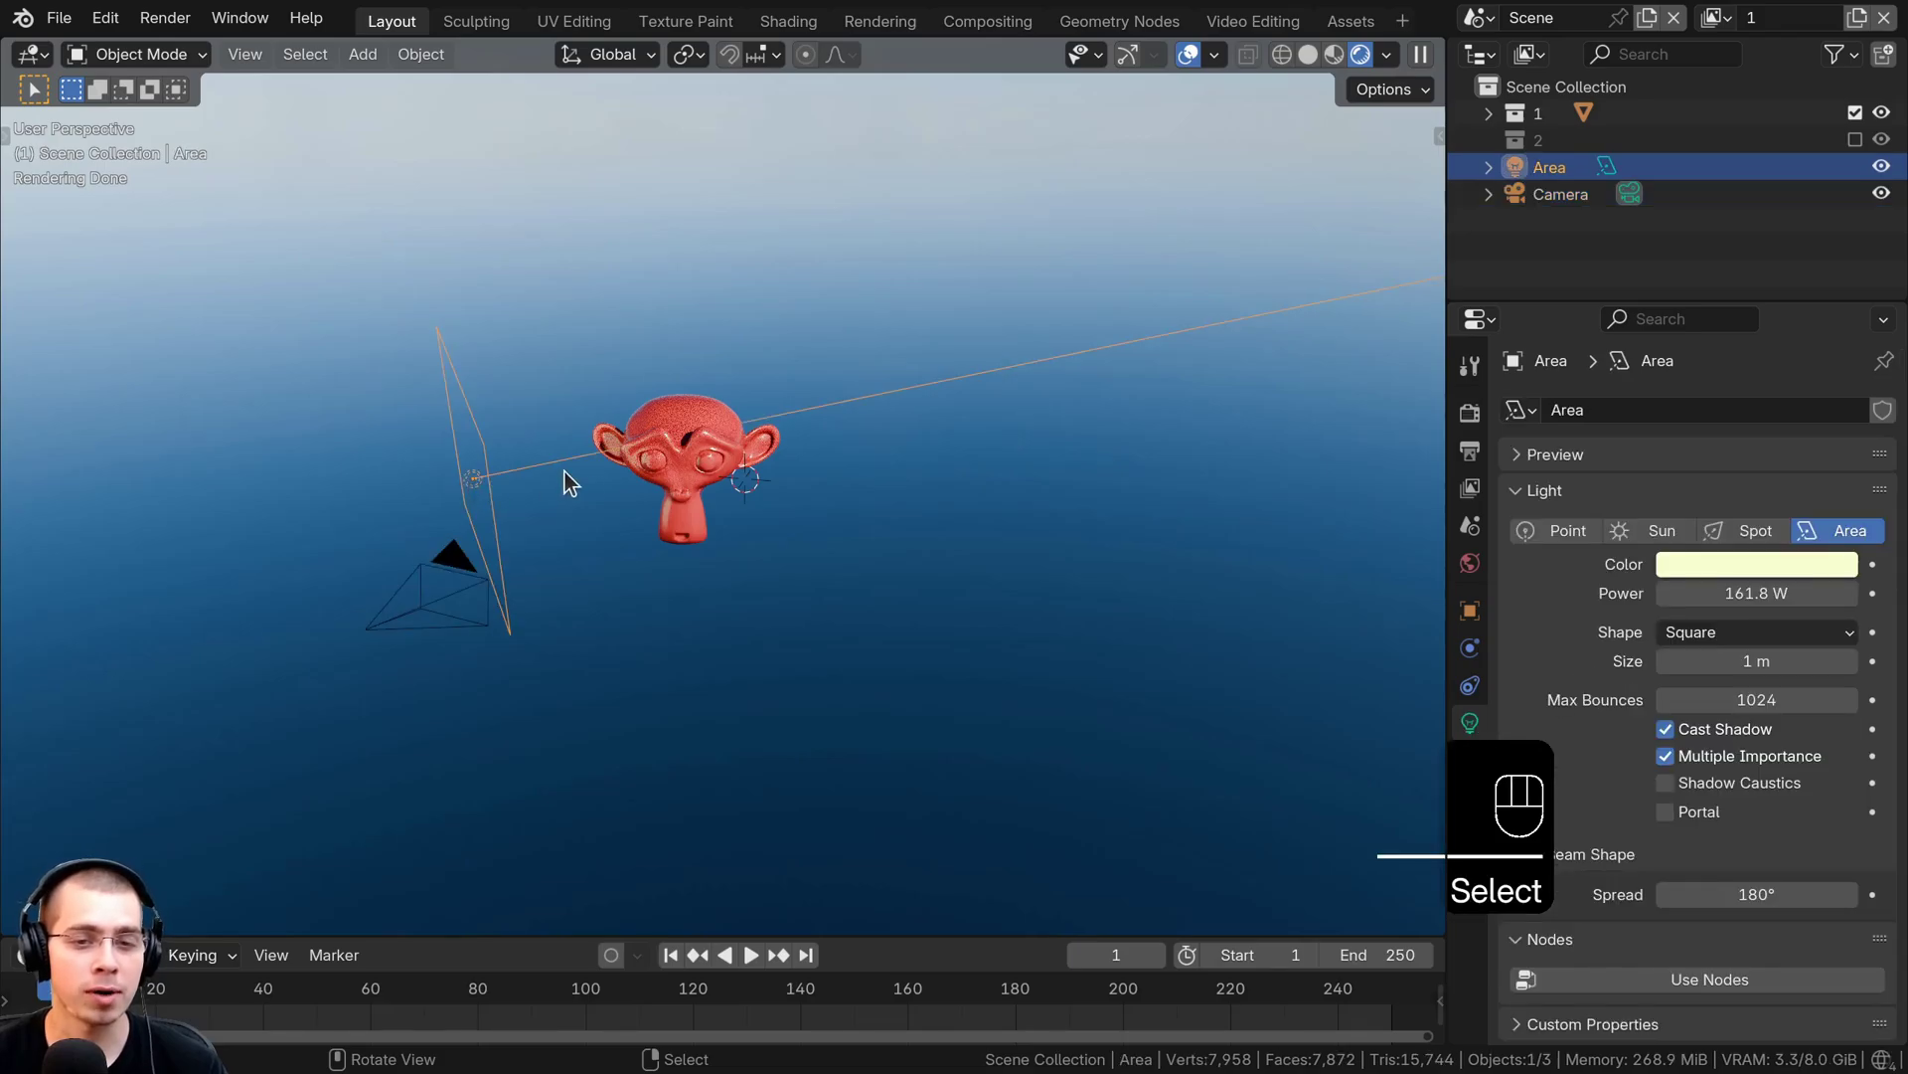
{"action": "middle_click_drag", "start_coordinate": [630, 485], "coordinate": [678, 475]}
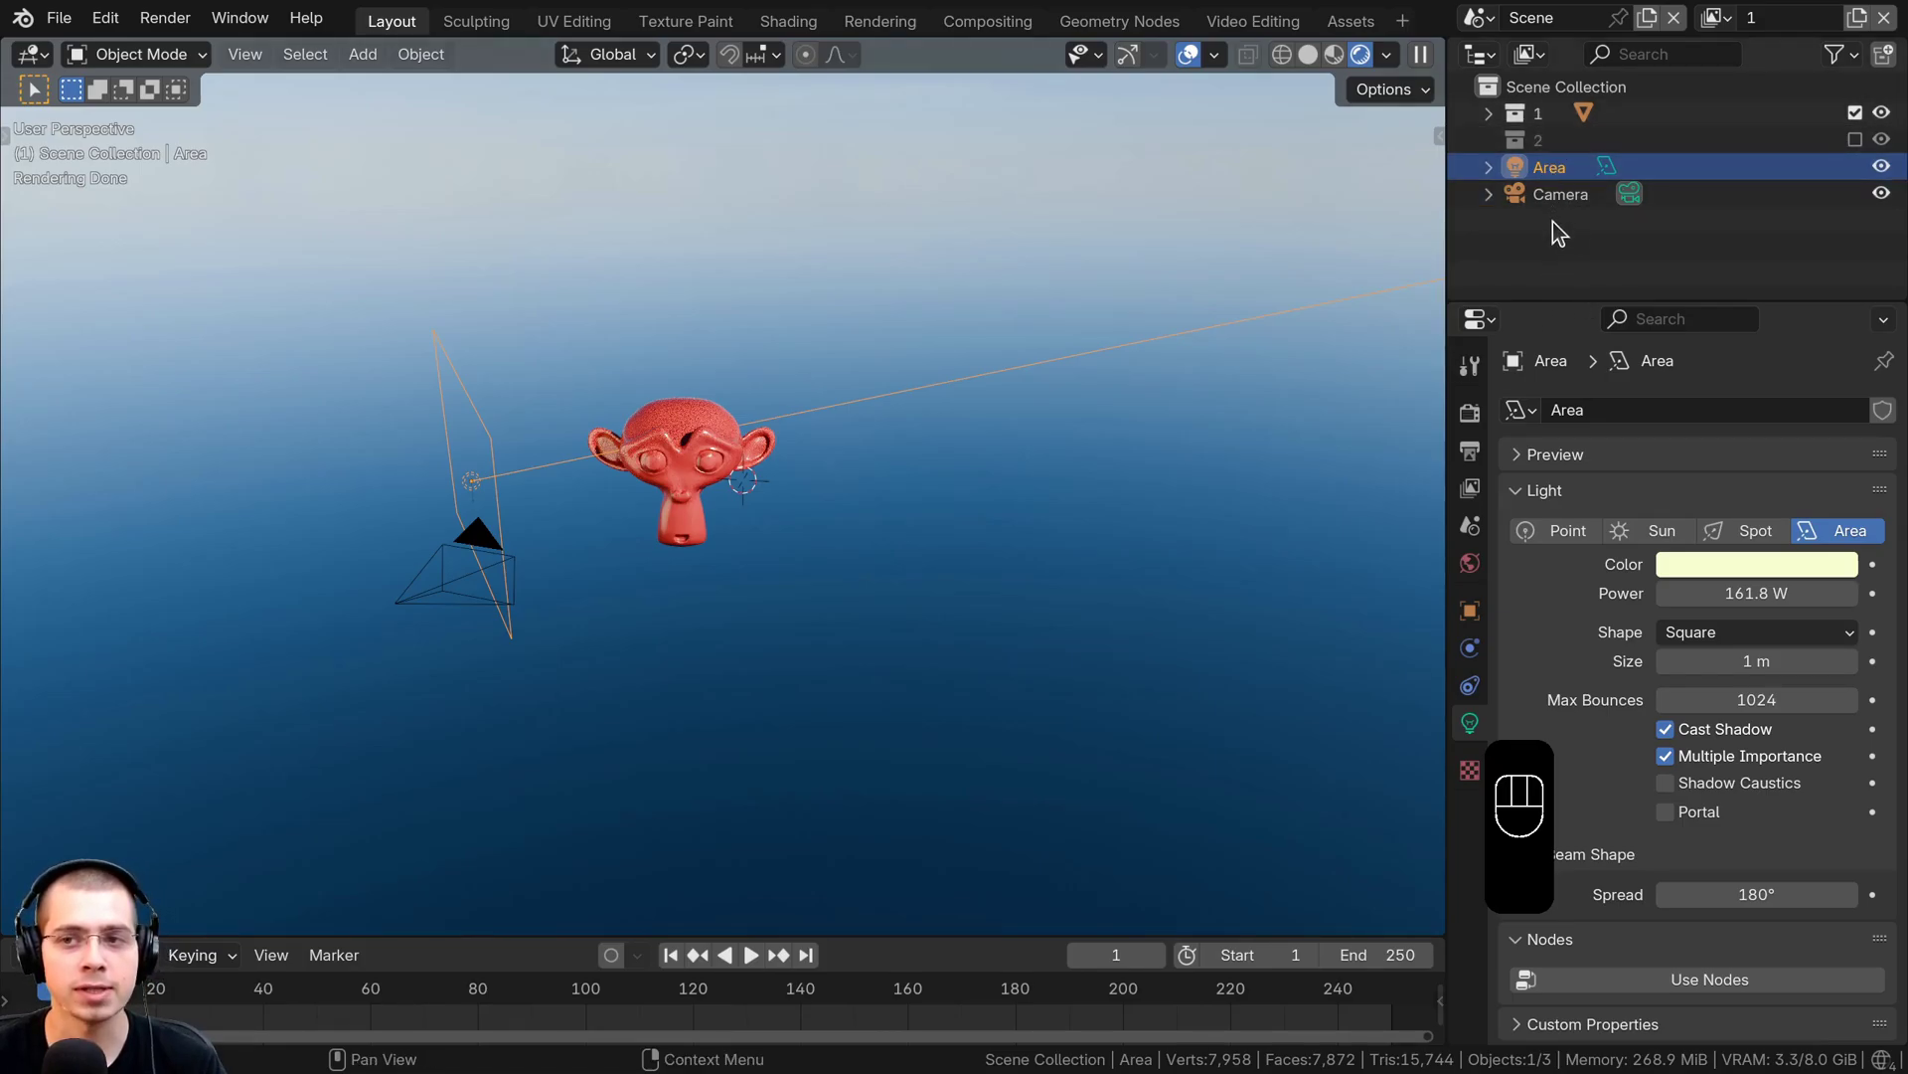
{"action": "left_click", "coordinate": [1537, 191]}
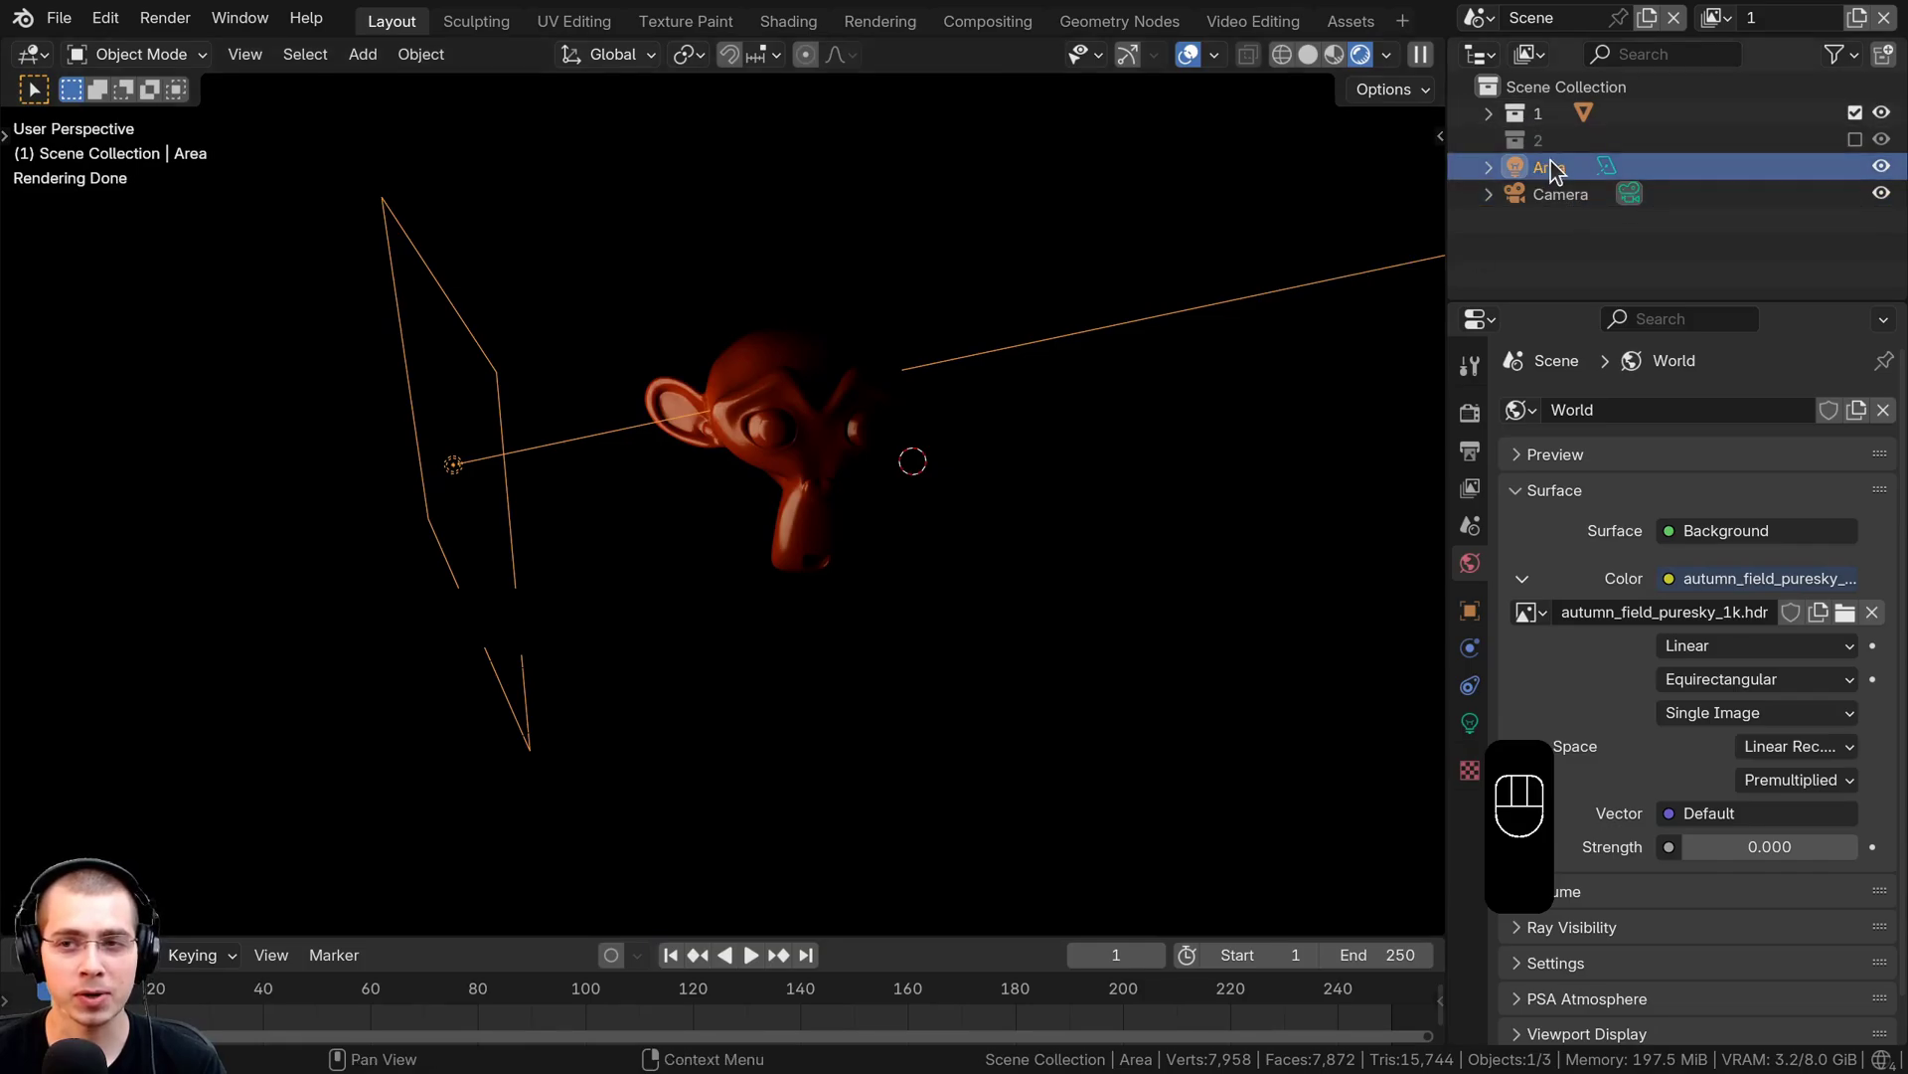
Try placing the area light in collection 1, check view layer 2 without it, and return to view layer 1
{"action": "left_click_drag", "start_coordinate": [1551, 171], "coordinate": [1549, 111]}
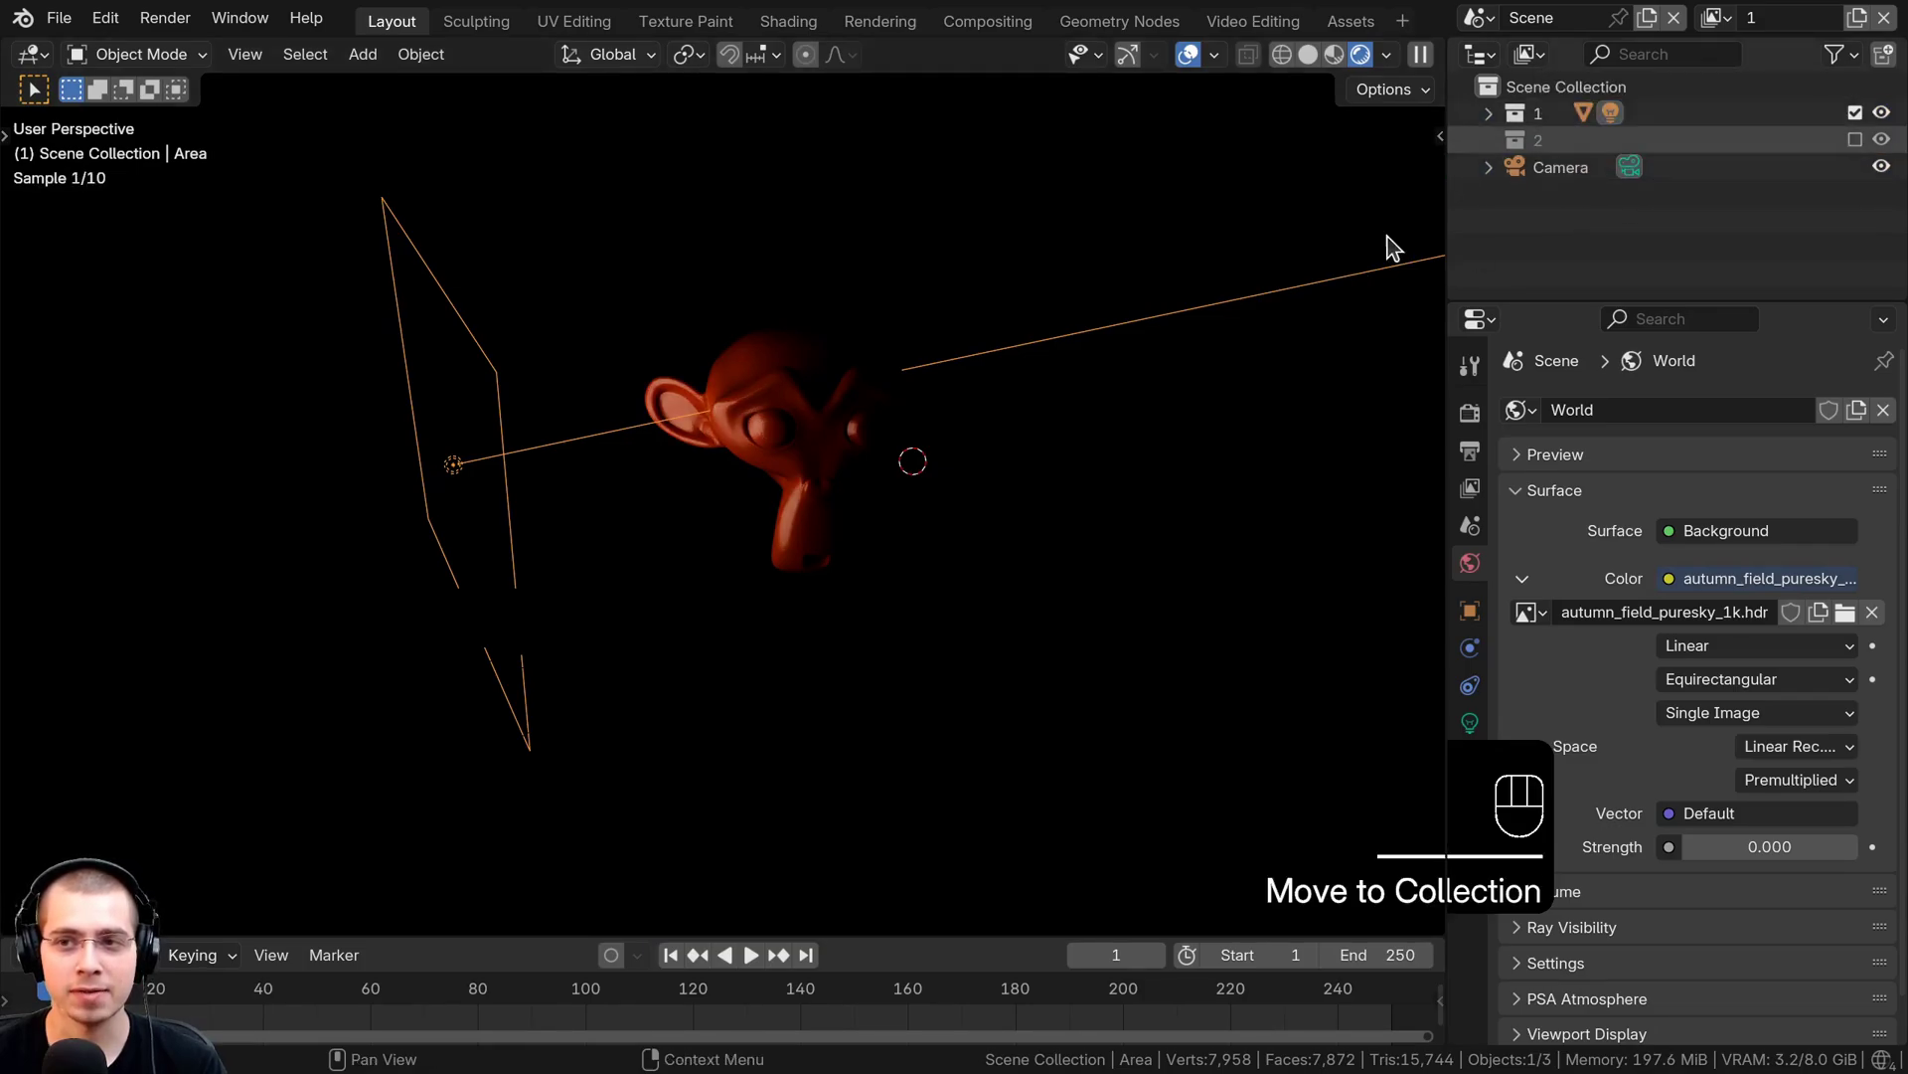
{"action": "left_click", "coordinate": [1710, 17]}
{"action": "left_click", "coordinate": [1586, 94]}
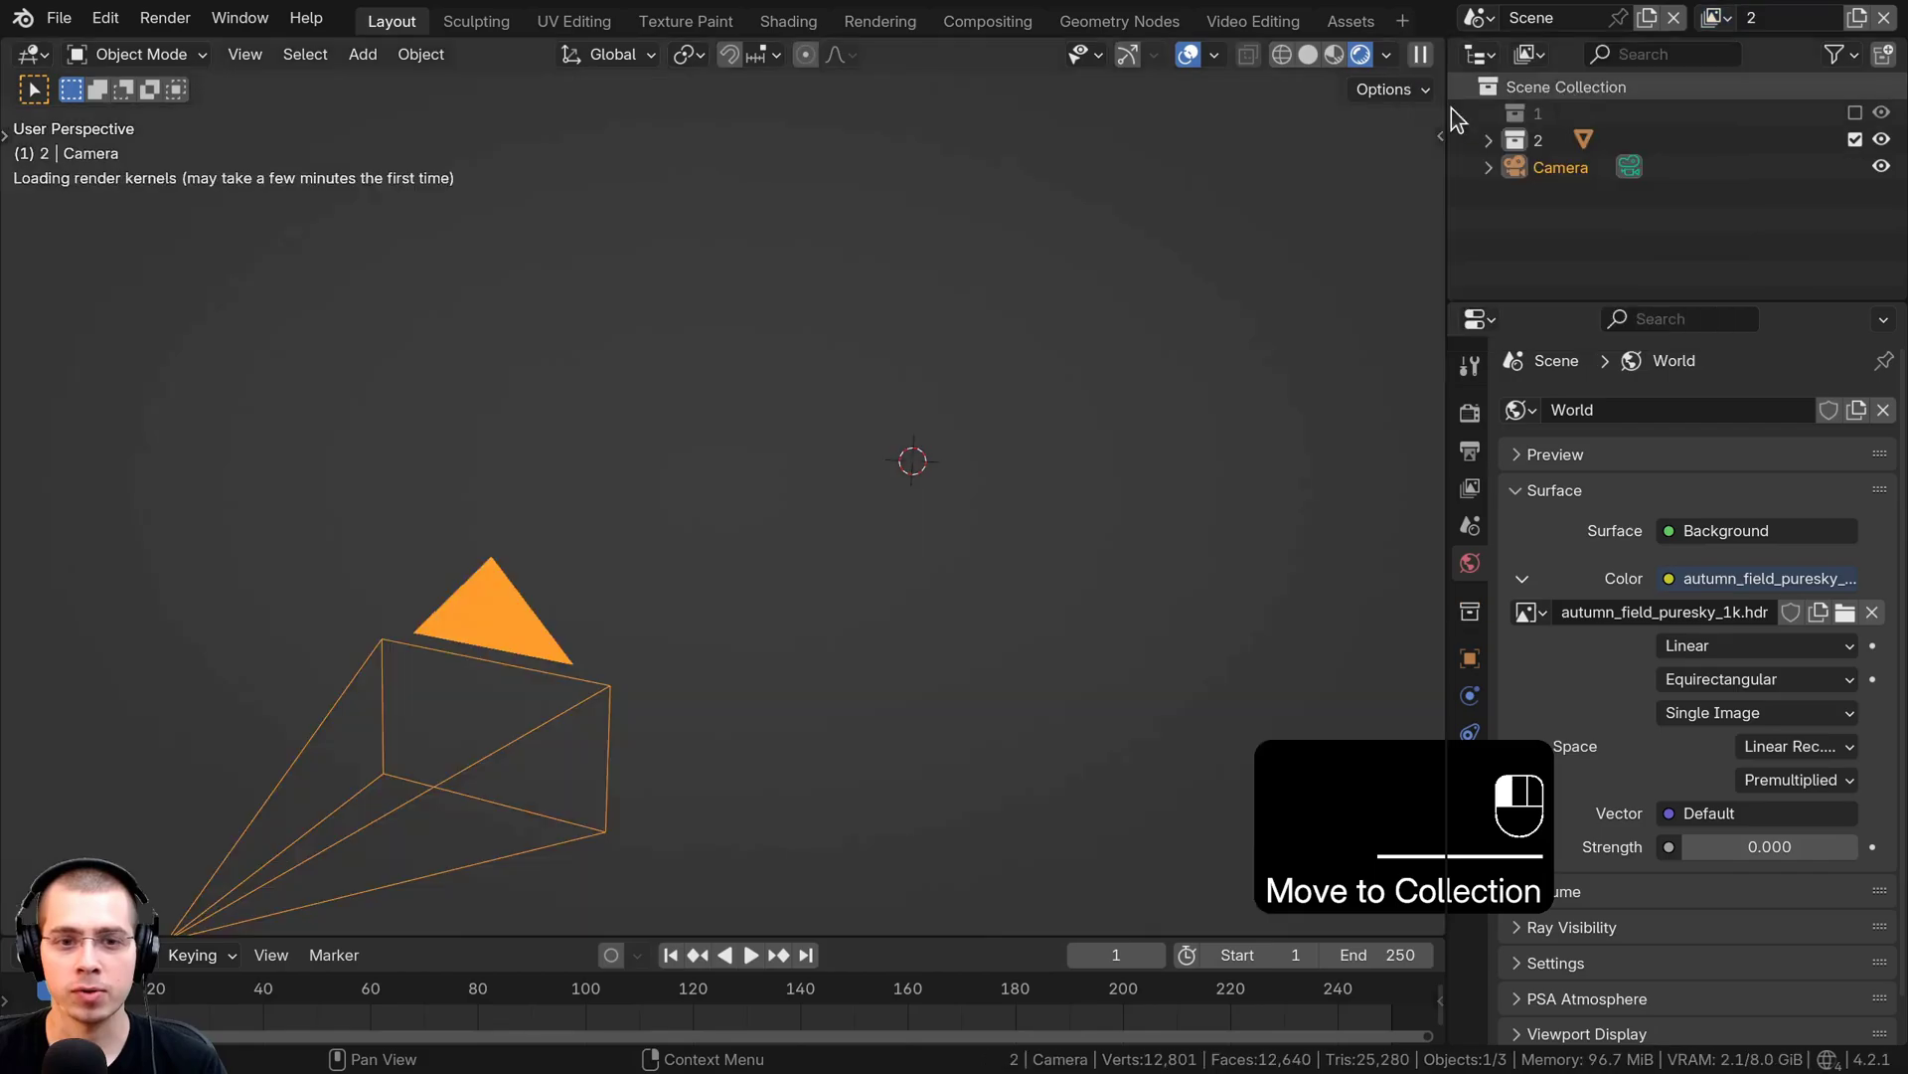
{"action": "left_click", "coordinate": [1702, 20]}
{"action": "left_click", "coordinate": [1550, 60]}
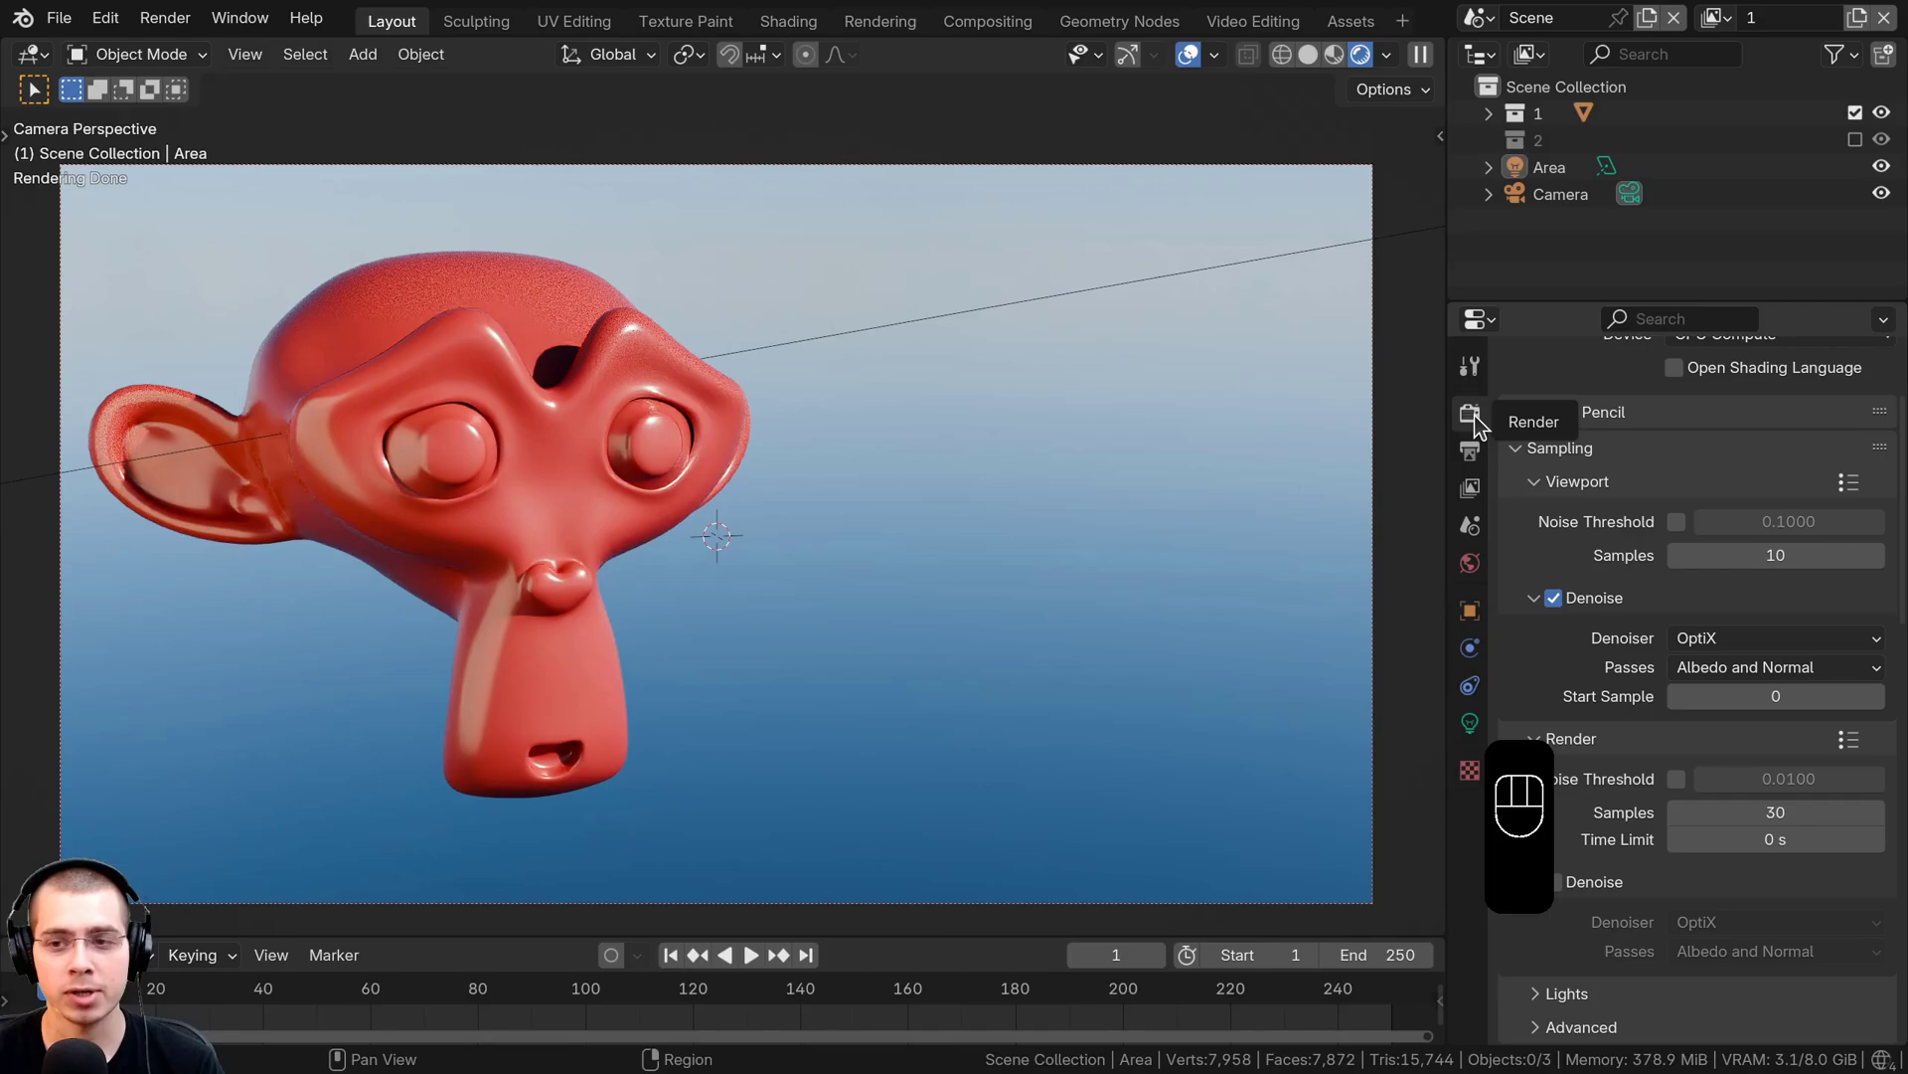
Enable the Transparent film option in the render settings so the world background is left out
{"action": "left_click", "coordinate": [1518, 447]}
{"action": "scroll", "coordinate": [1531, 597], "scroll_direction": "down", "scroll_amount": 10}
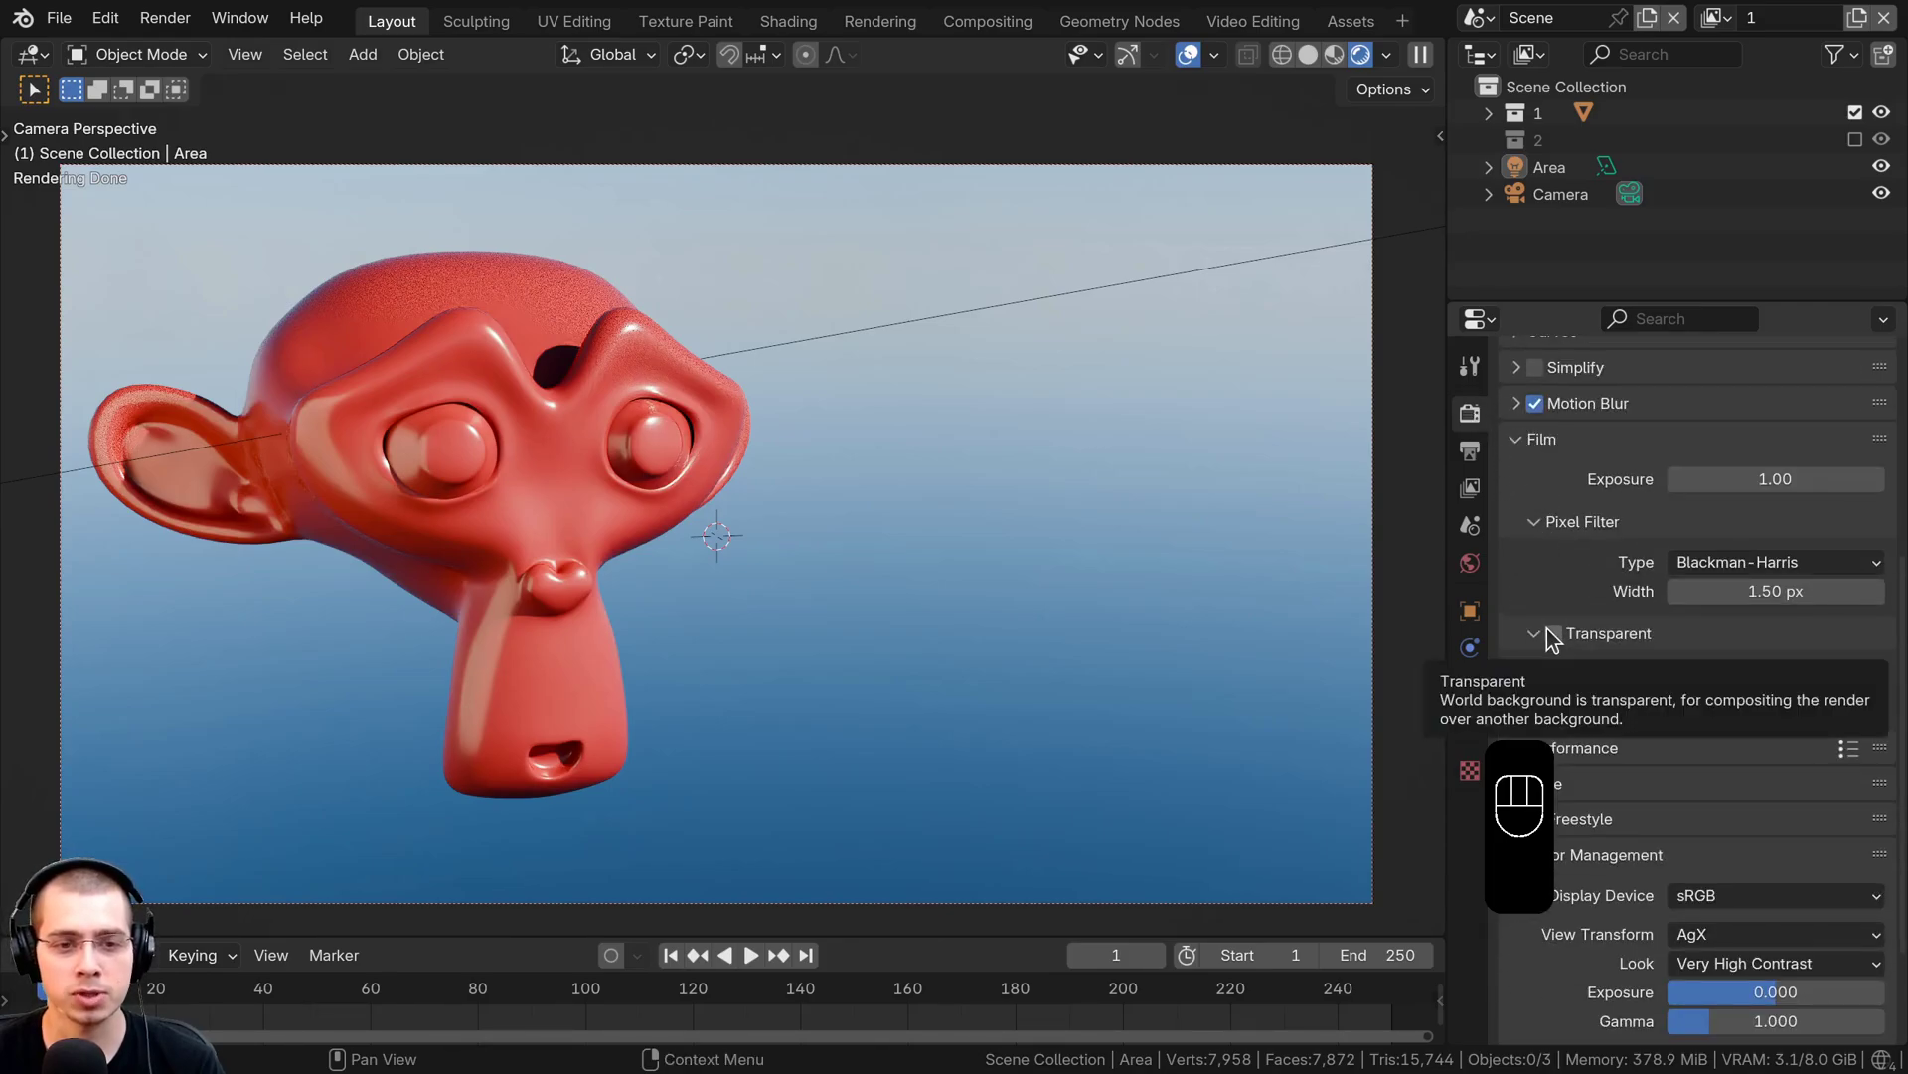
{"action": "left_click", "coordinate": [1548, 632]}
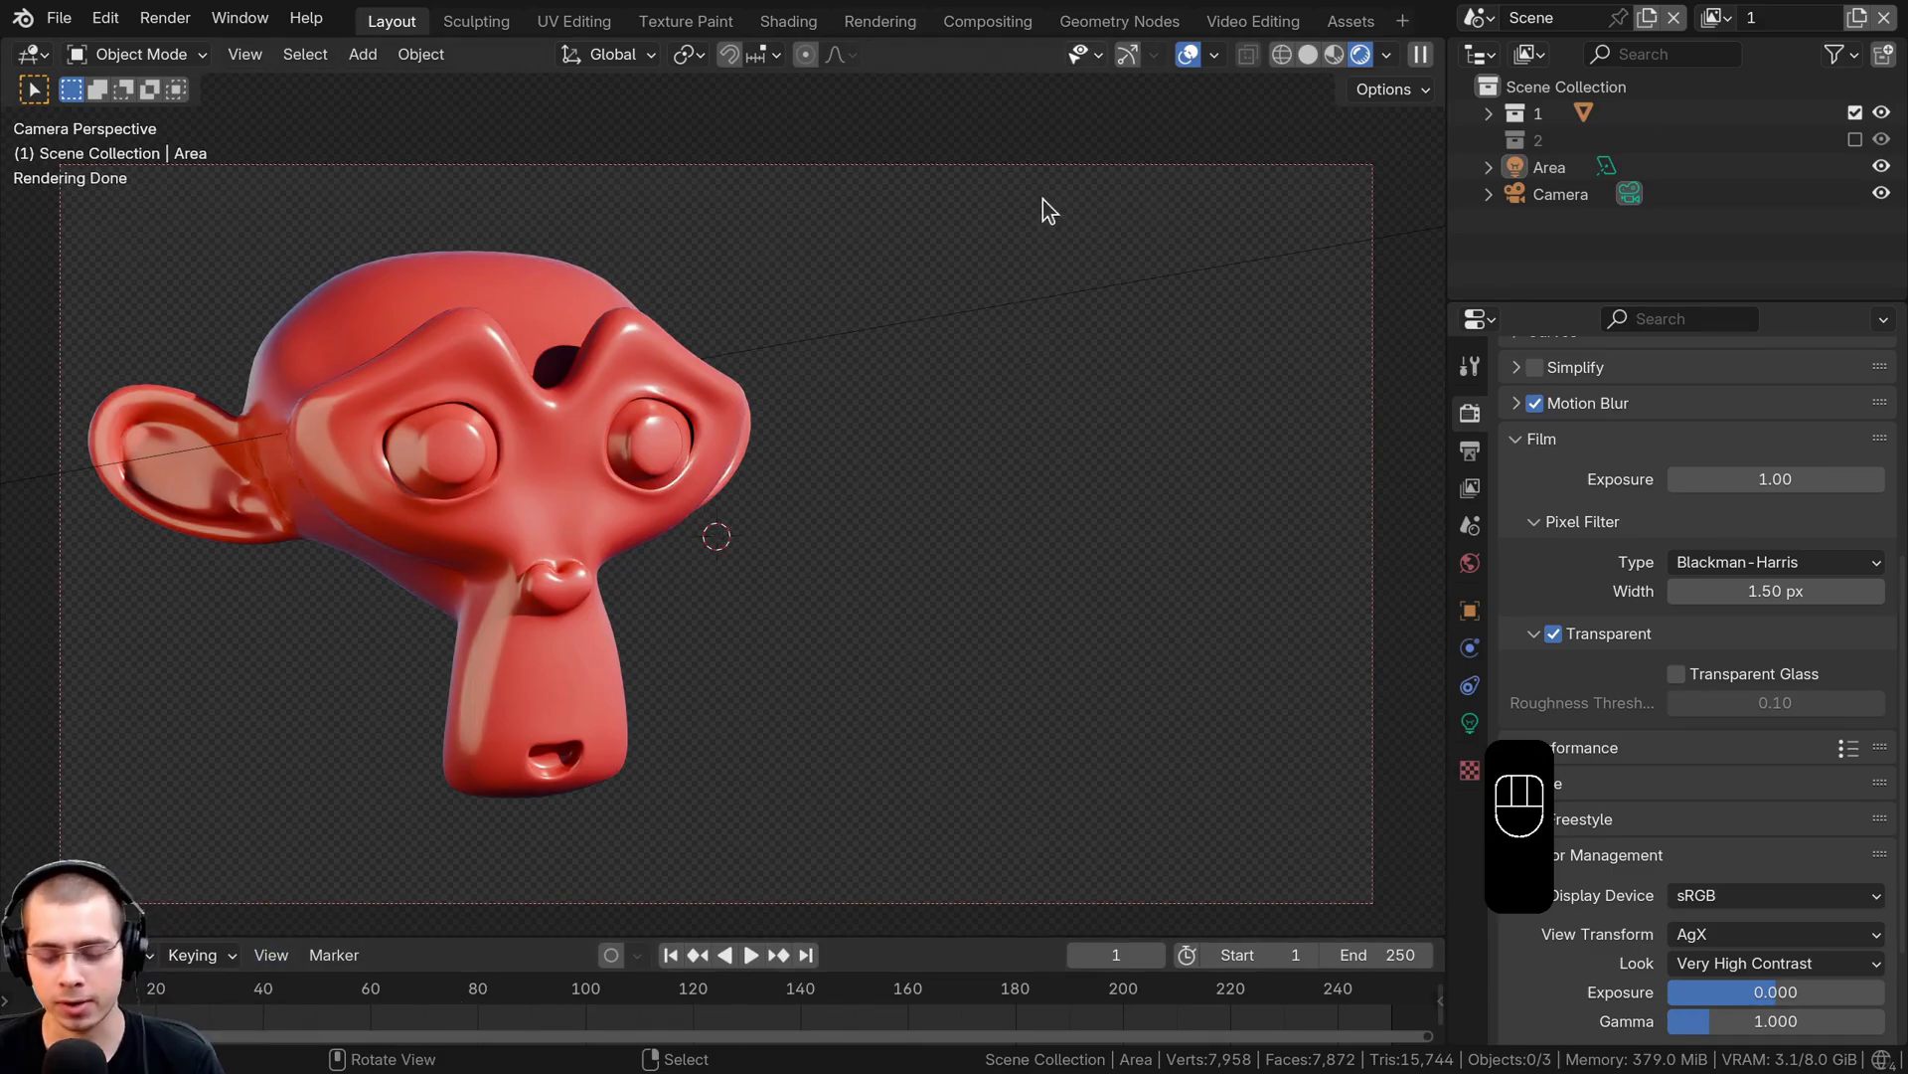
Render the current frame and display the result of layer 2, followed by that of layer 1
{"action": "key", "text": "F12"}
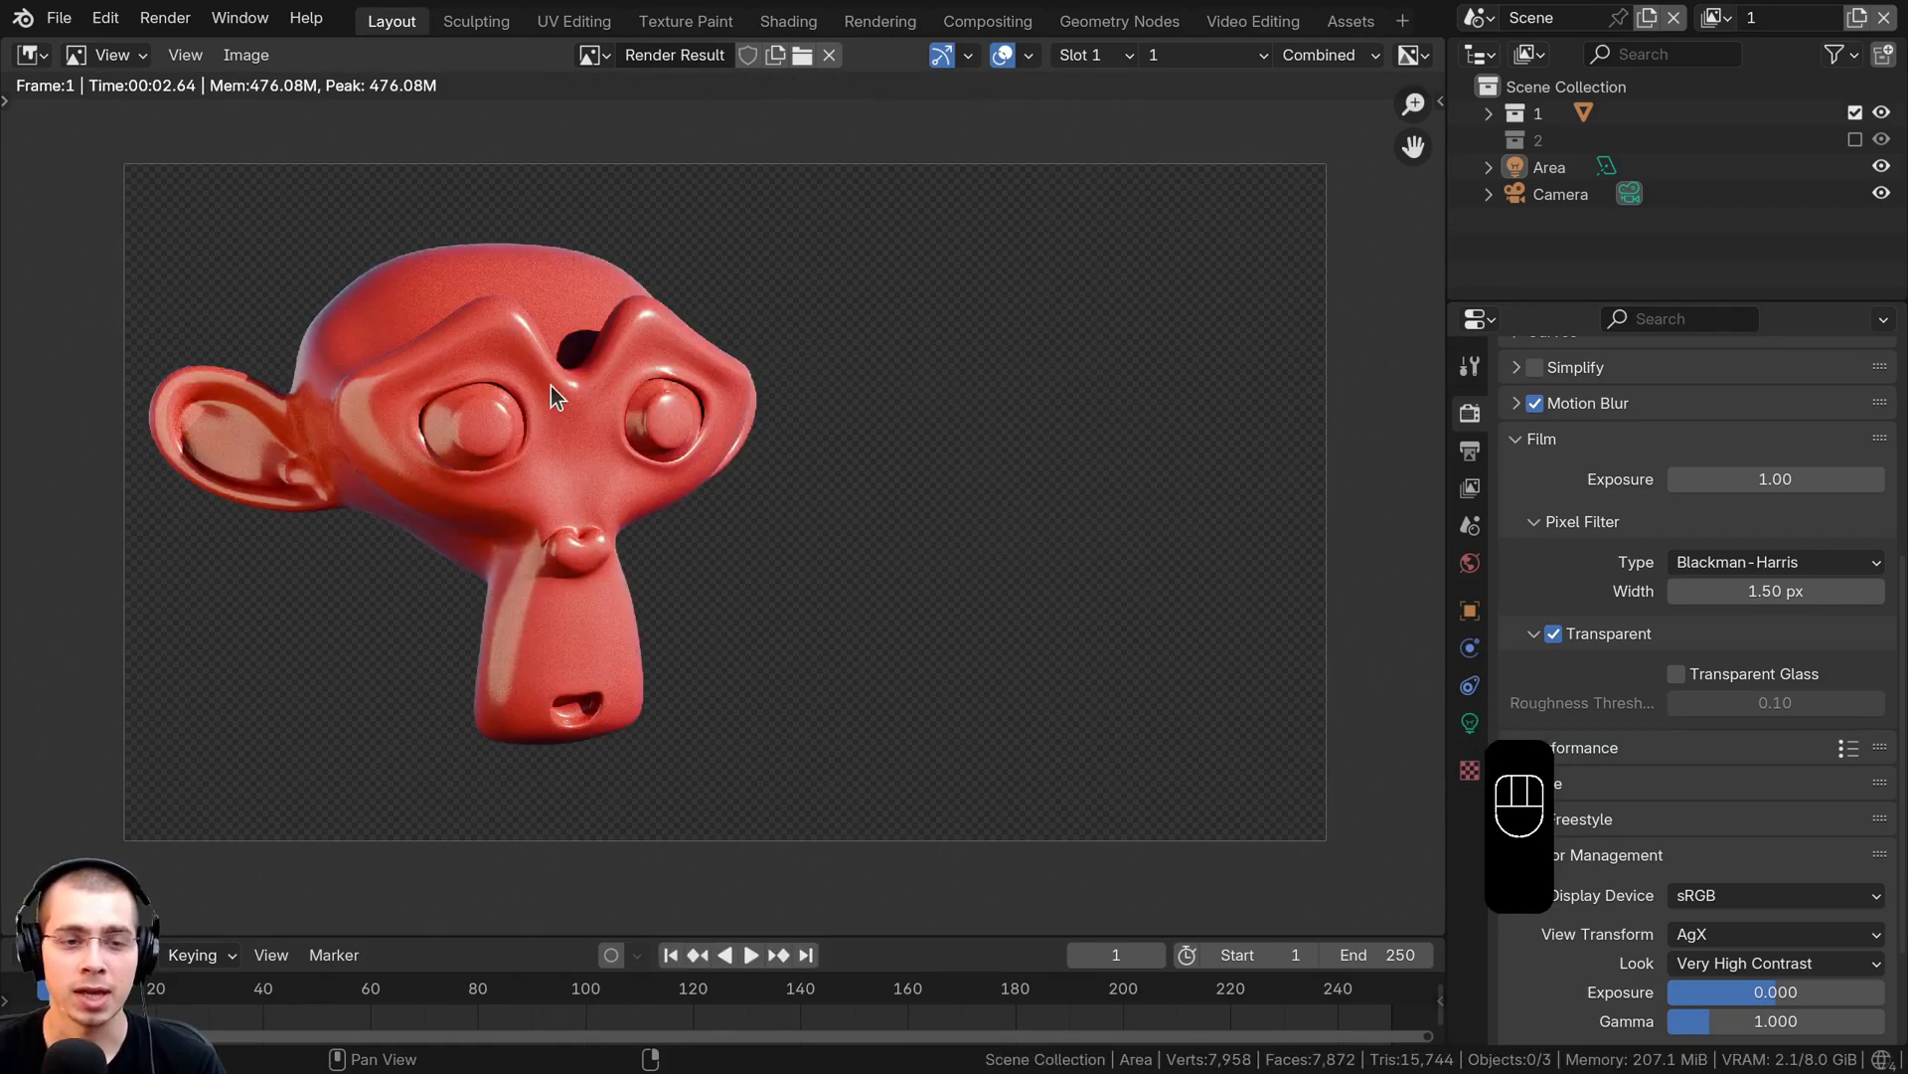
{"action": "left_click", "coordinate": [1237, 57]}
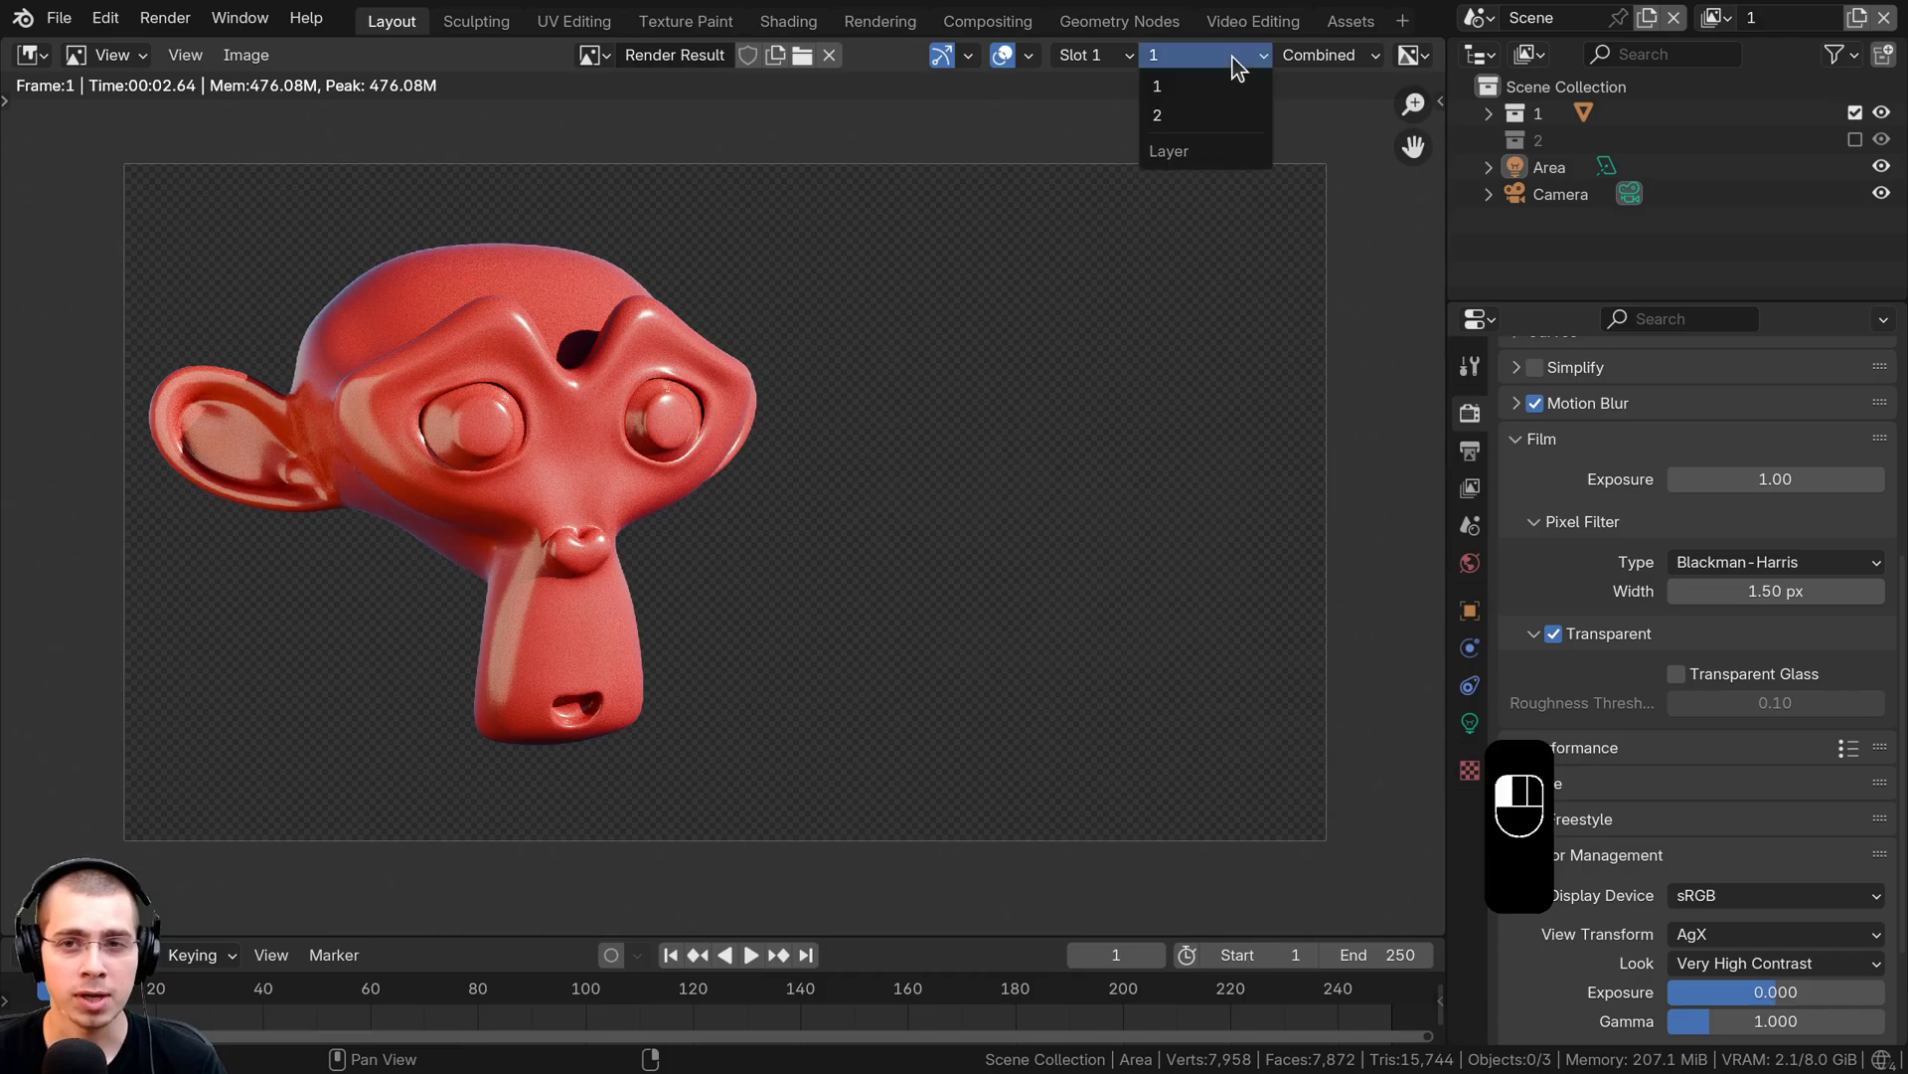
{"action": "left_click", "coordinate": [1191, 118]}
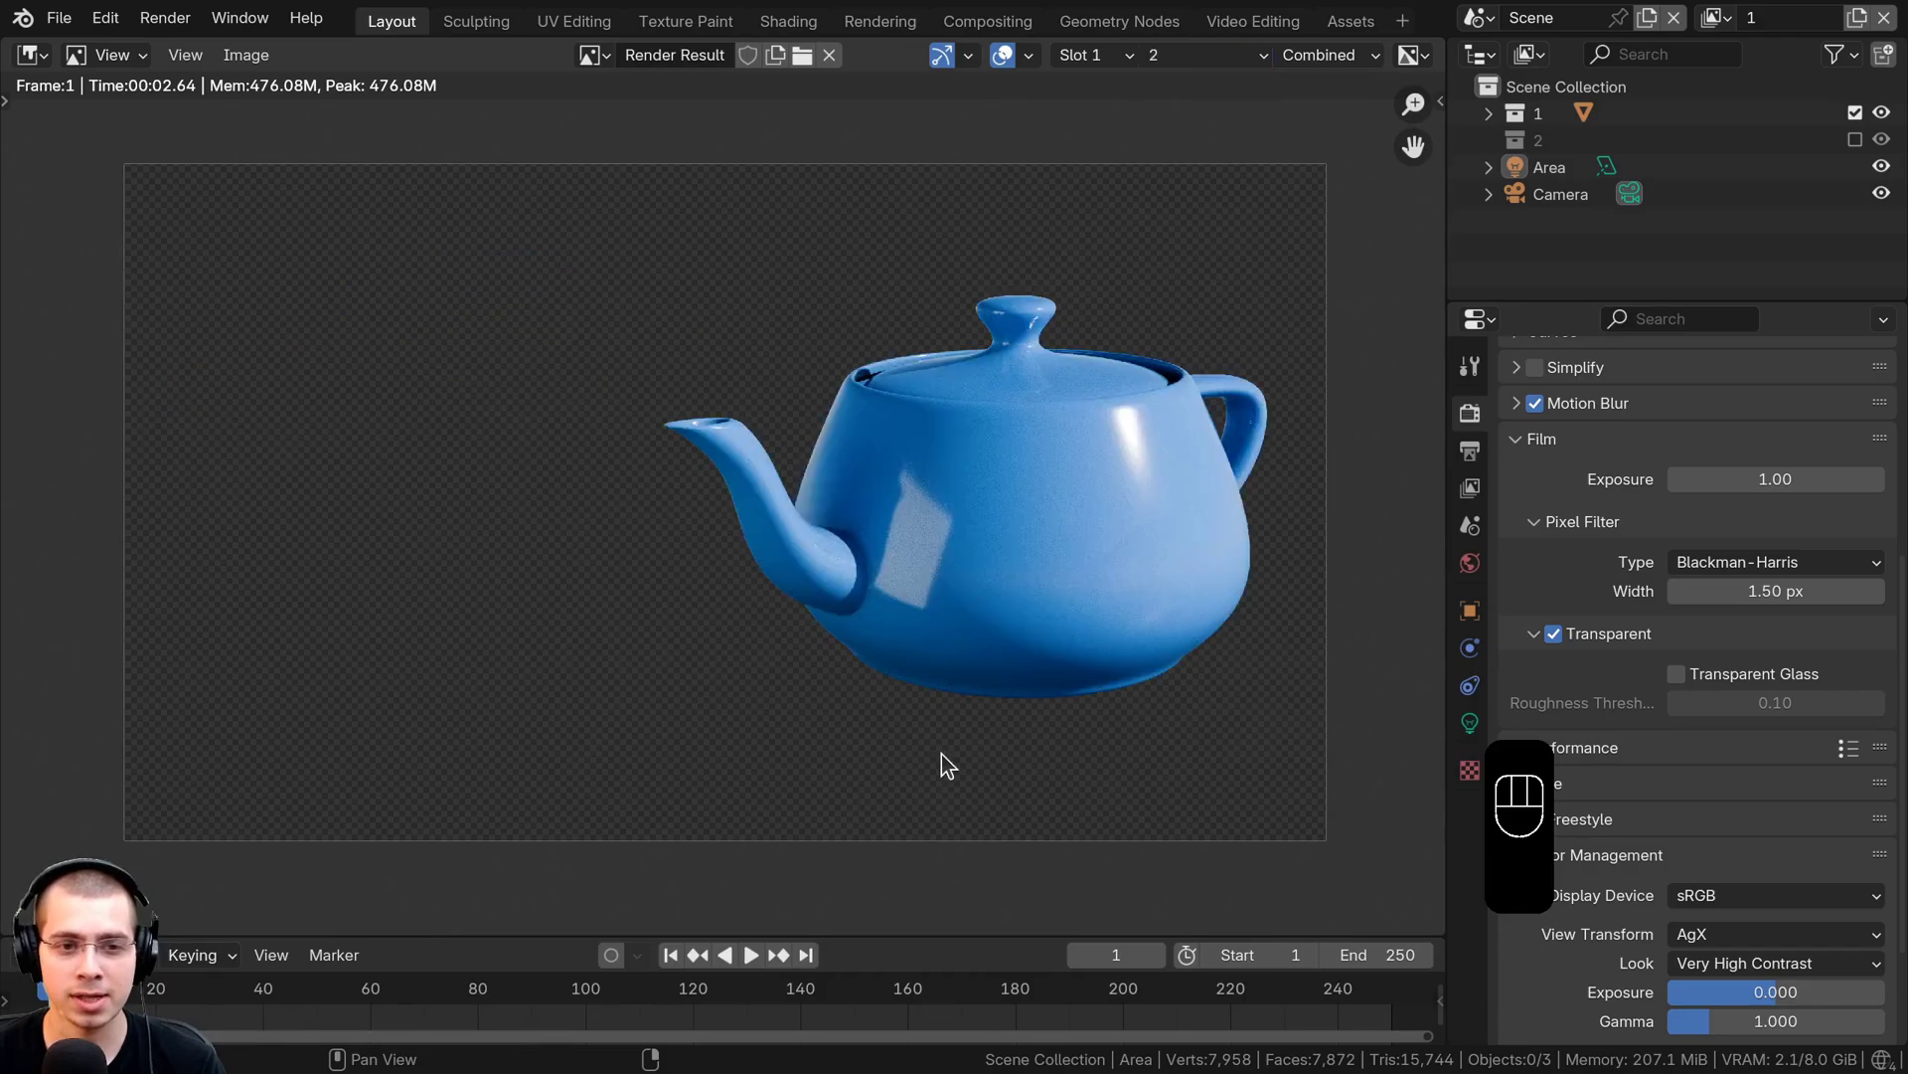
{"action": "left_click", "coordinate": [1222, 60]}
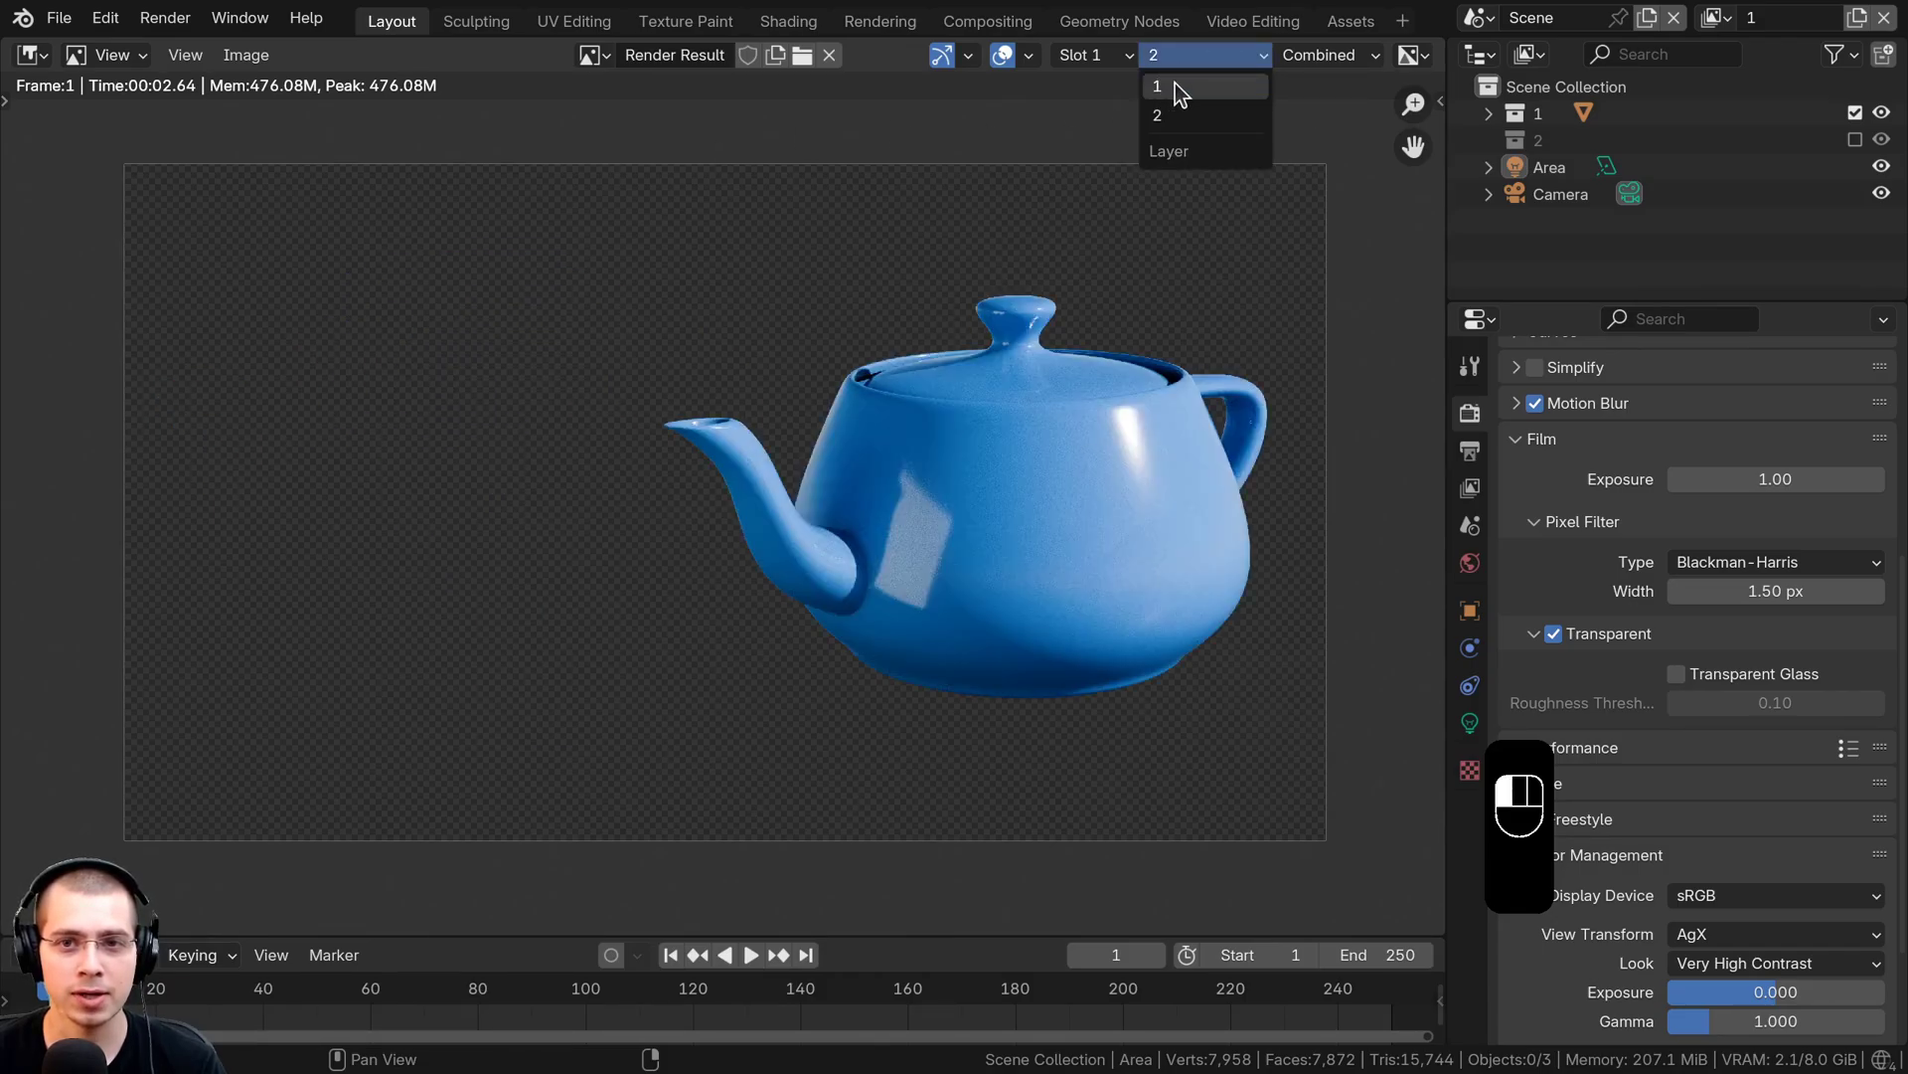
{"action": "left_click", "coordinate": [1175, 87]}
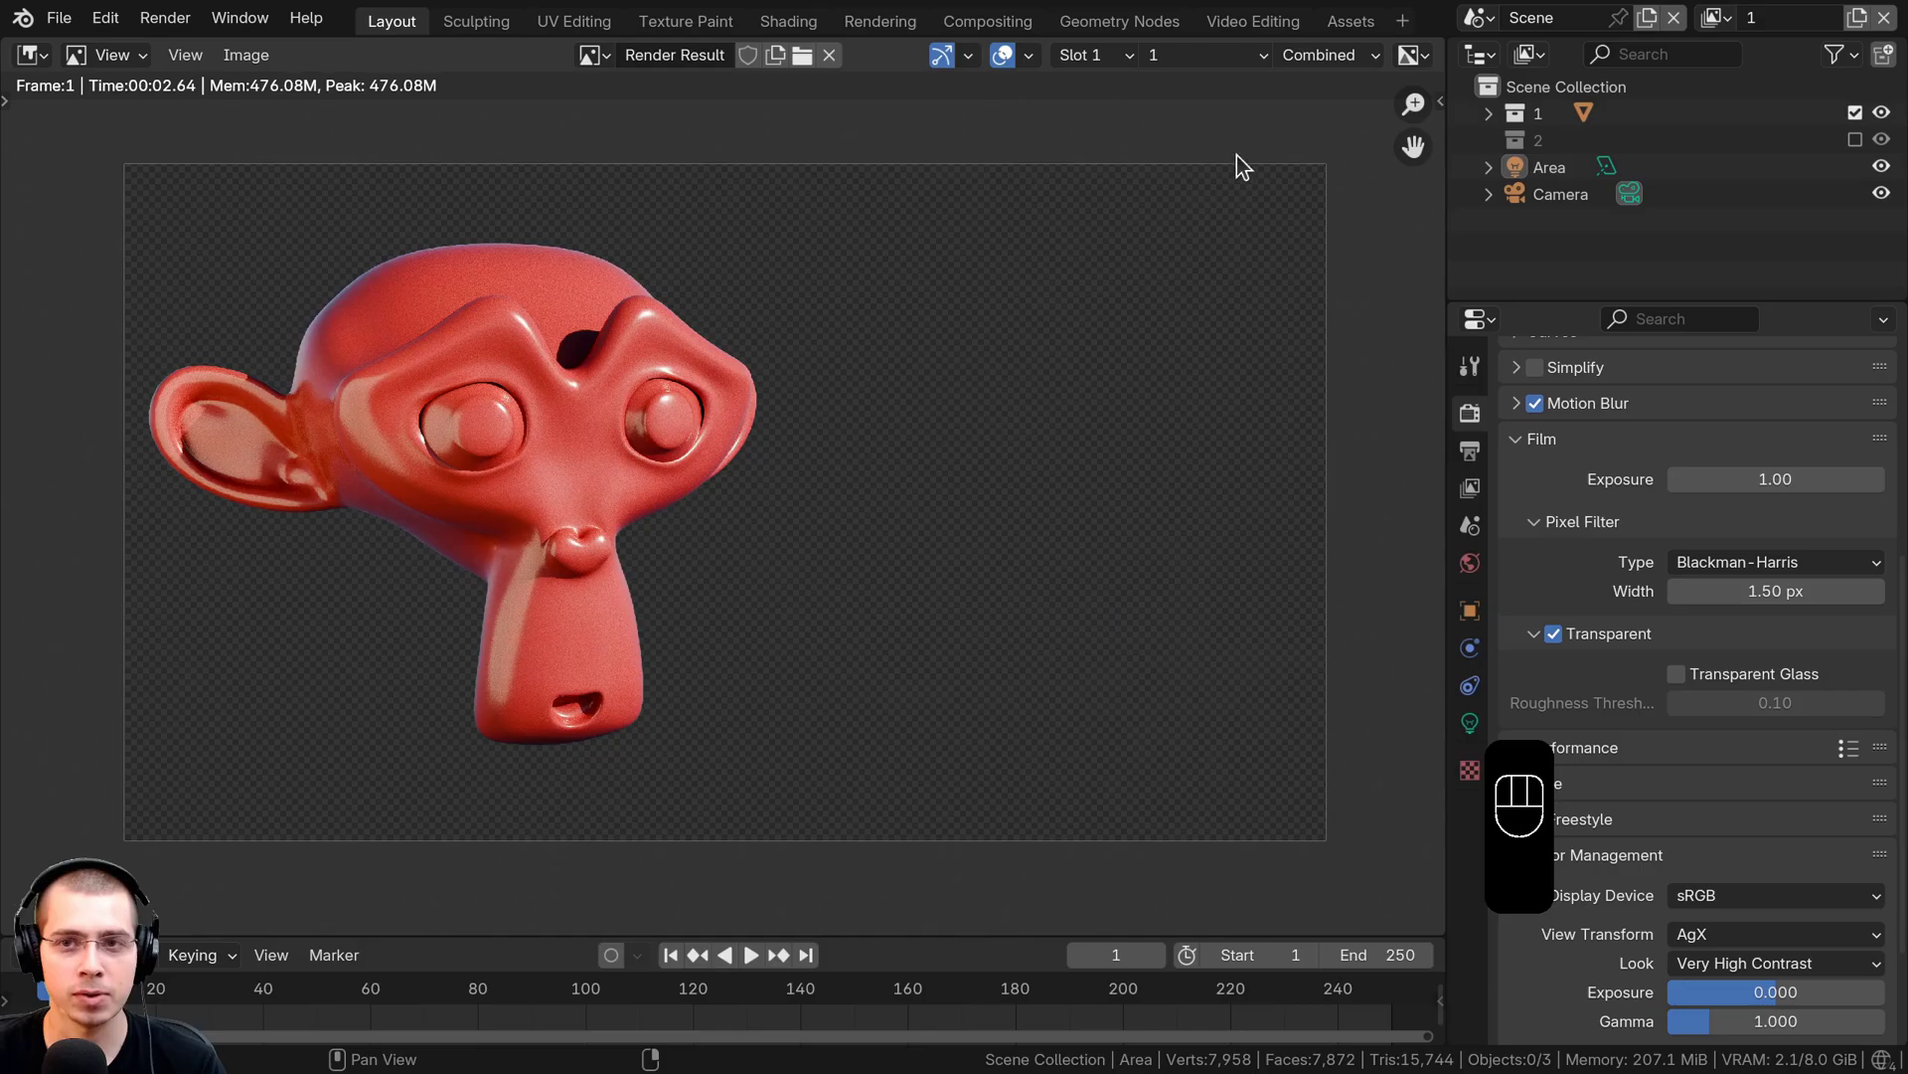
Switch to the Compositing workspace and enable nodes for the scene
{"action": "left_click", "coordinate": [994, 27]}
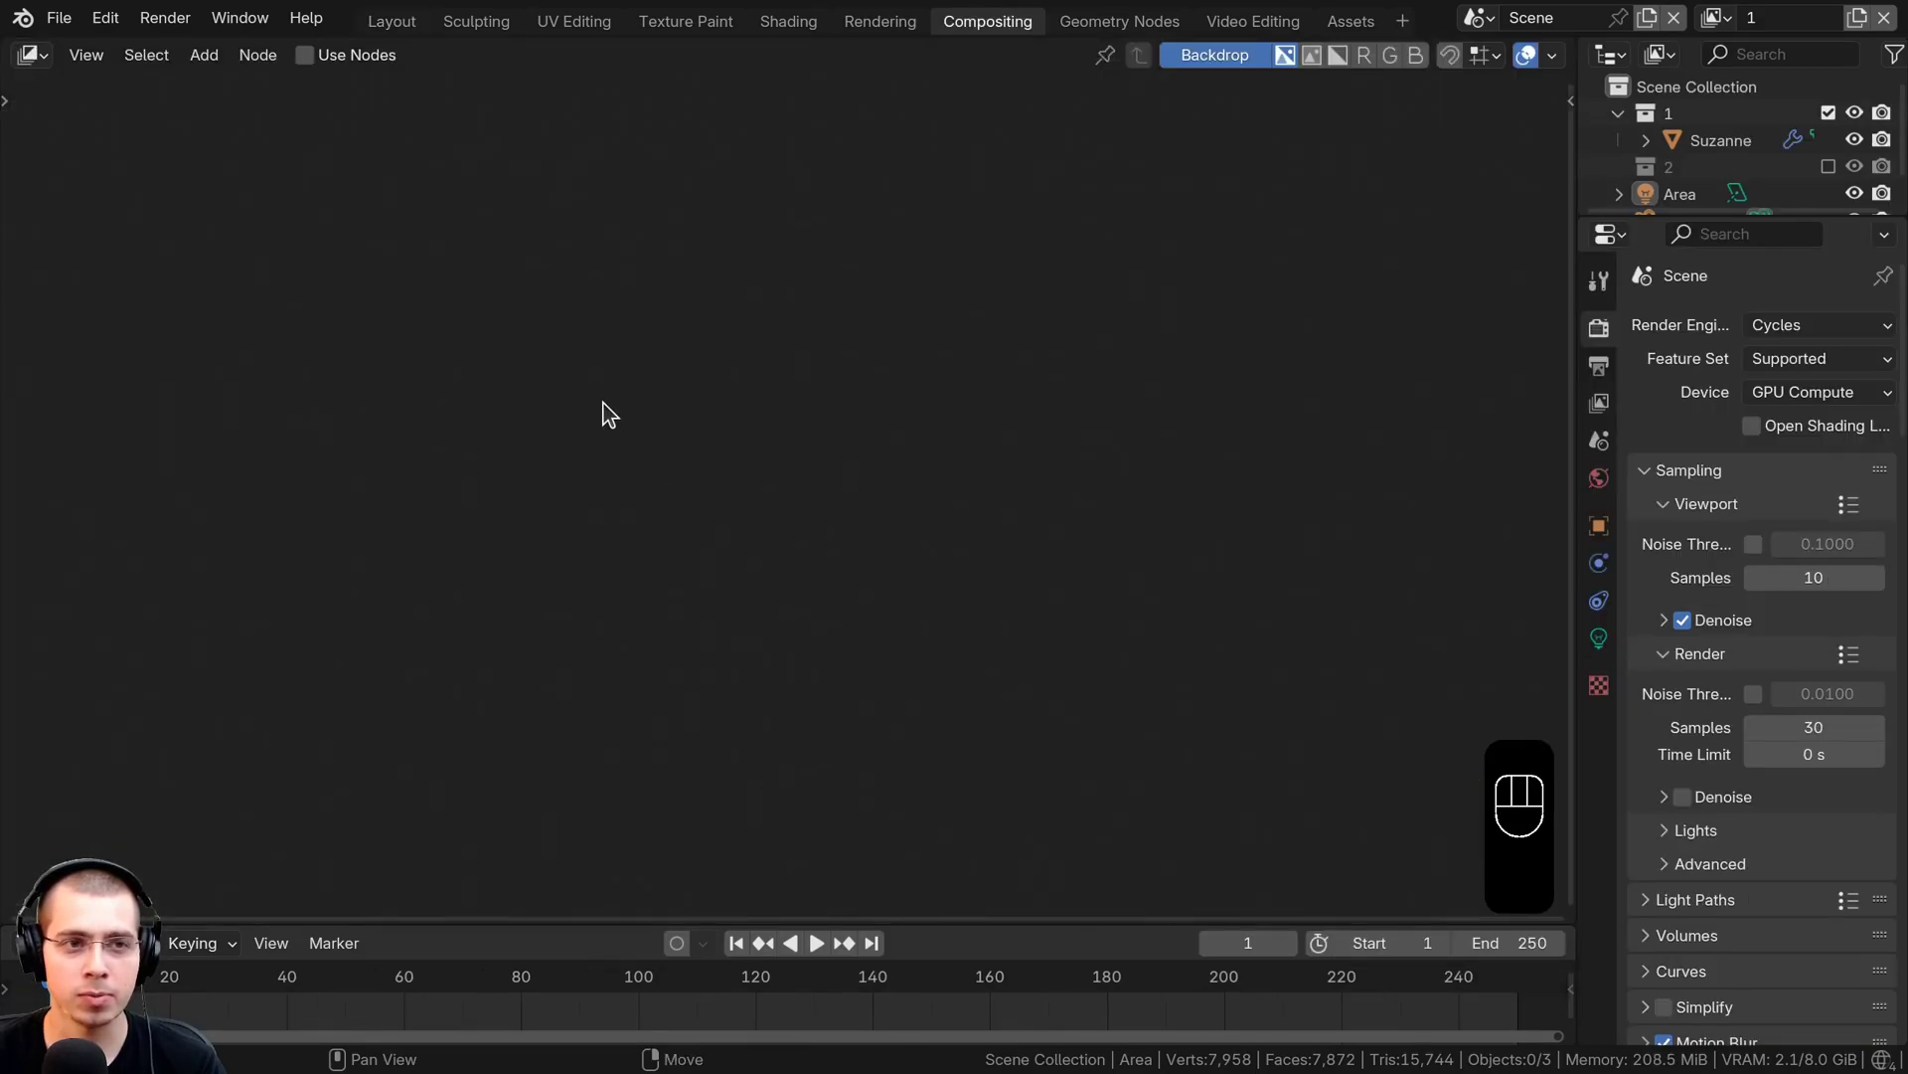
{"action": "left_click", "coordinate": [350, 57]}
{"action": "scroll", "coordinate": [622, 529], "scroll_direction": "down", "scroll_amount": 1}
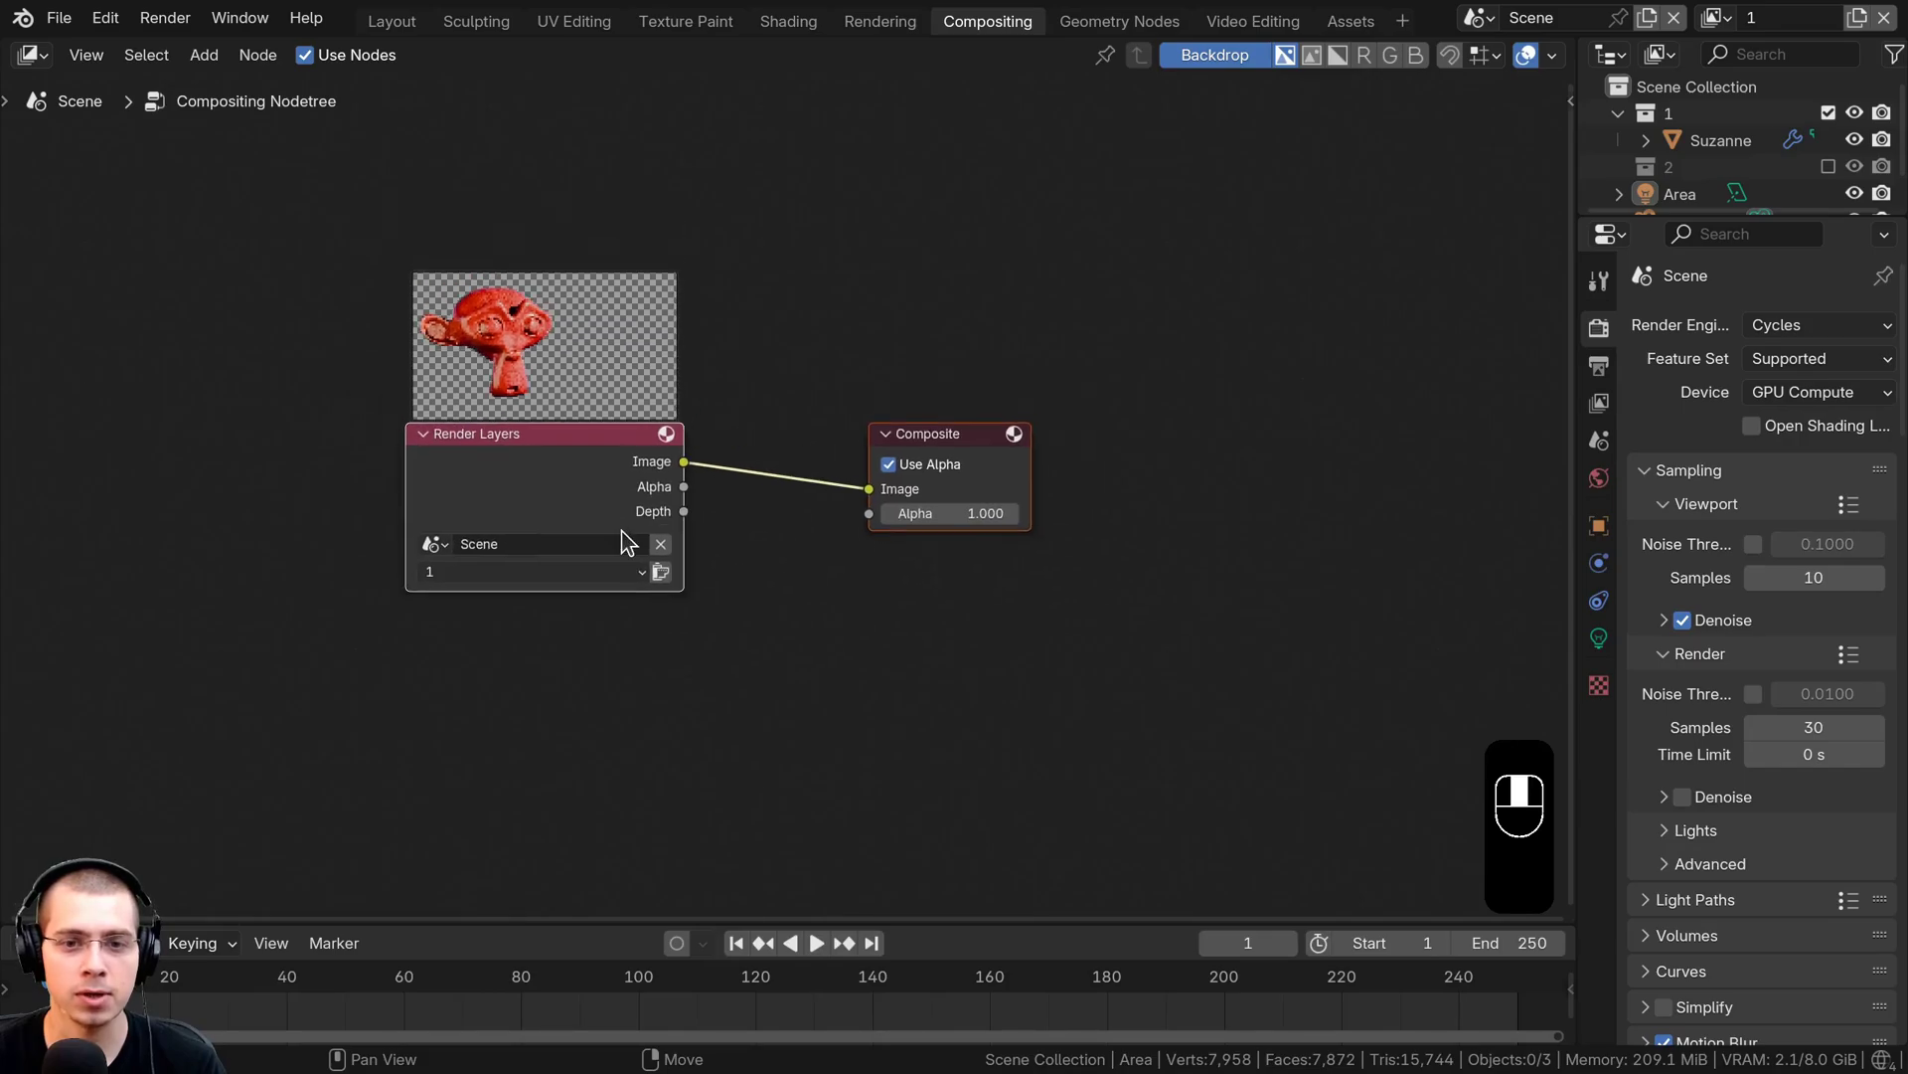
{"action": "middle_click_drag", "start_coordinate": [600, 472], "coordinate": [635, 548]}
{"action": "scroll", "coordinate": [635, 548], "scroll_direction": "up", "scroll_amount": 1}
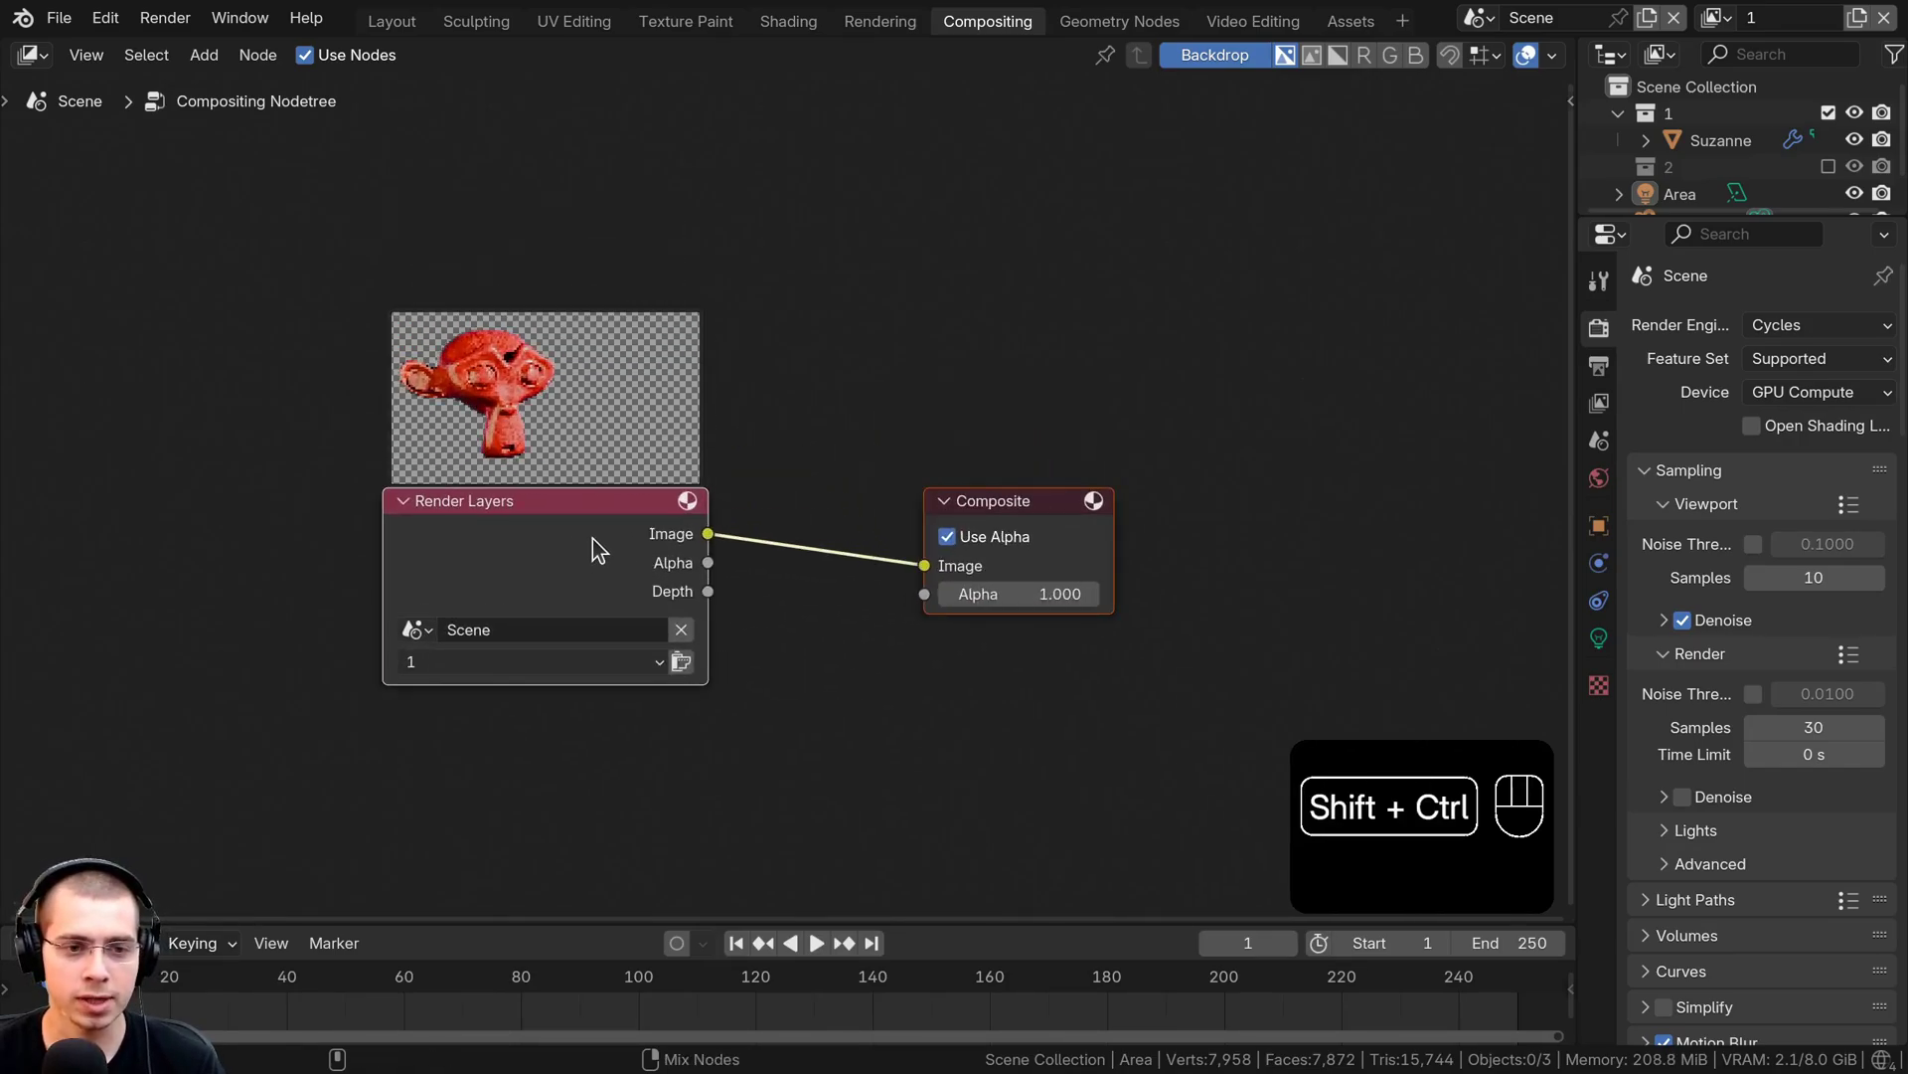
Connect a Viewer node to the Render Layers image, shrink the backdrop to fit, and space out the nodes
{"action": "left_click", "coordinate": [592, 538], "text": "ctrl+shift"}
{"action": "left_click_drag", "start_coordinate": [855, 422], "coordinate": [1045, 359]}
{"action": "scroll", "coordinate": [646, 397], "scroll_direction": "down", "scroll_amount": 3}
{"action": "middle_click_drag", "start_coordinate": [646, 397], "coordinate": [737, 507]}
{"action": "key", "text": "v"}
{"action": "key", "text": "v"}
{"action": "left_click_drag", "start_coordinate": [630, 615], "coordinate": [451, 563]}
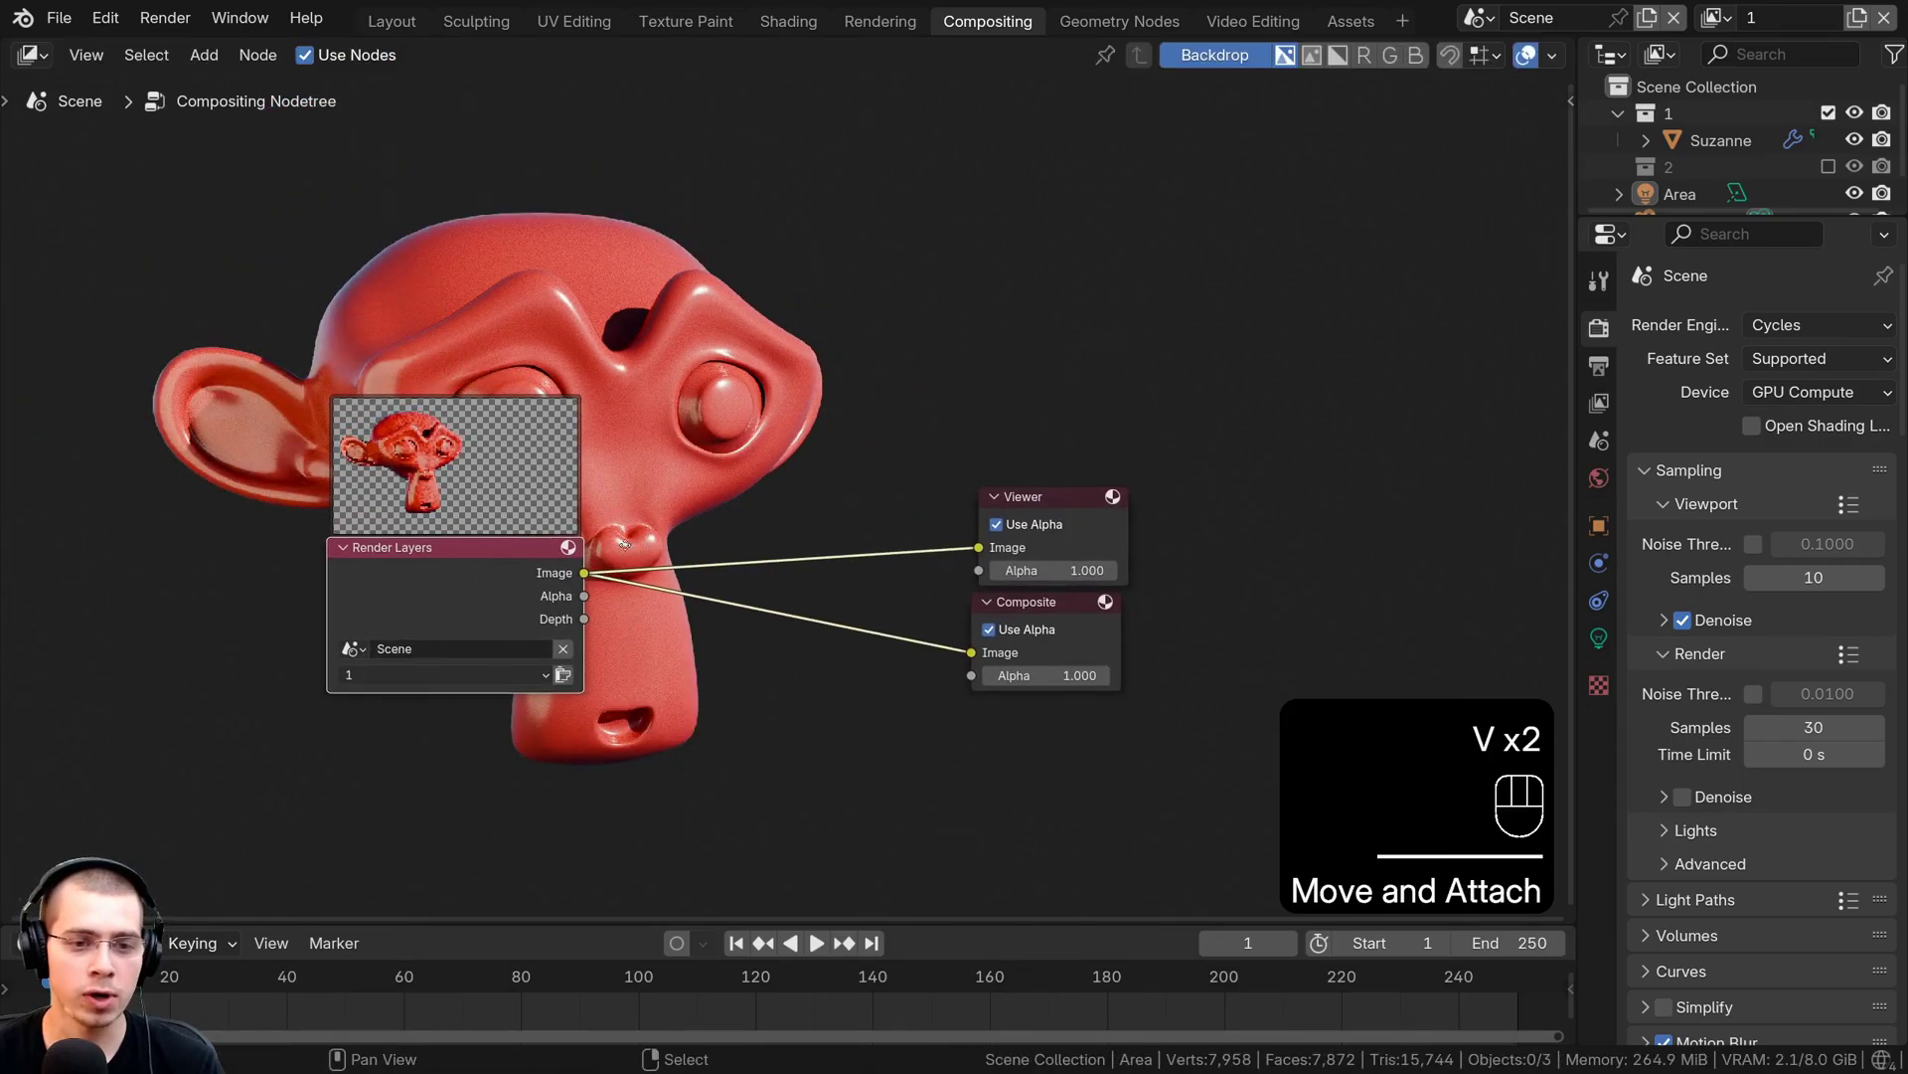
{"action": "middle_click_drag", "start_coordinate": [479, 583], "coordinate": [662, 502]}
{"action": "left_click_drag", "start_coordinate": [663, 503], "coordinate": [695, 517]}
{"action": "scroll", "coordinate": [696, 517], "scroll_direction": "up", "scroll_amount": 1}
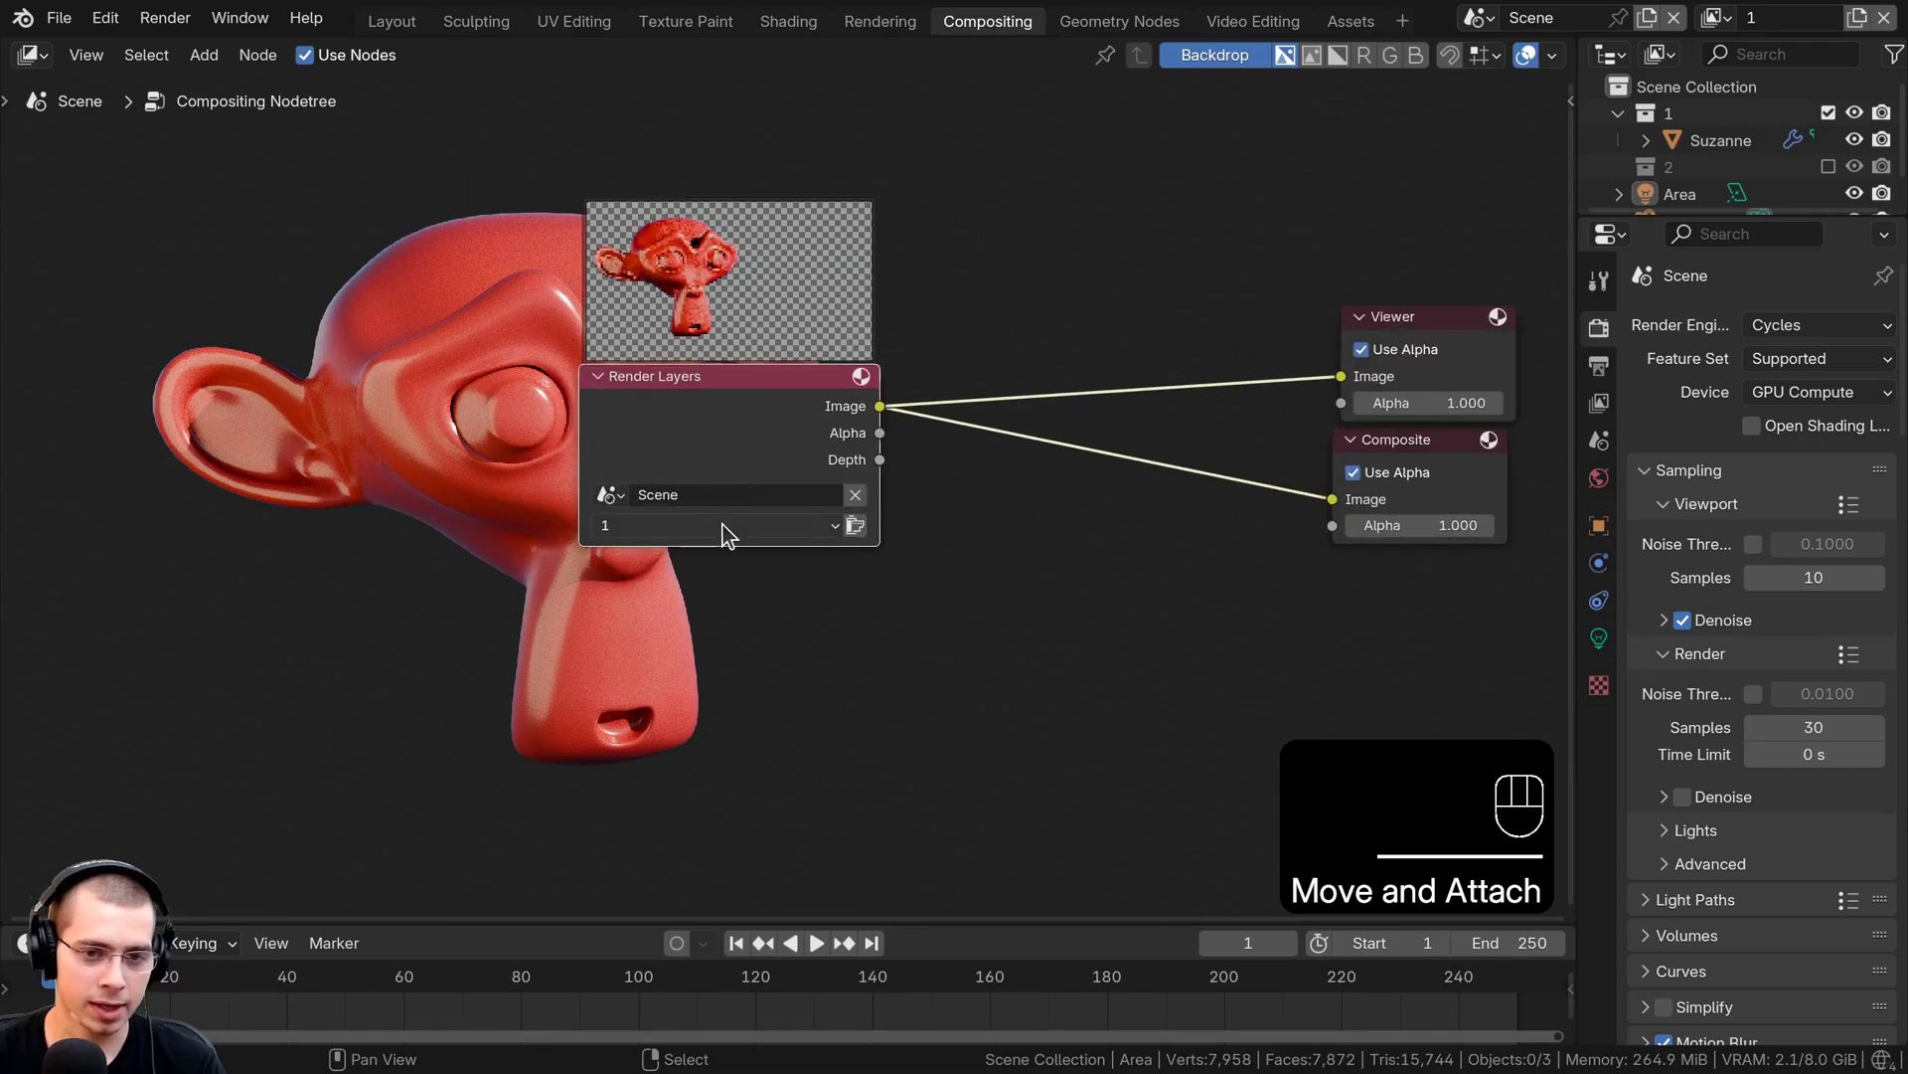
Preview layer 2 in the Render Layers node and set the node back to layer 1
{"action": "left_click", "coordinate": [724, 527]}
{"action": "left_click", "coordinate": [703, 606]}
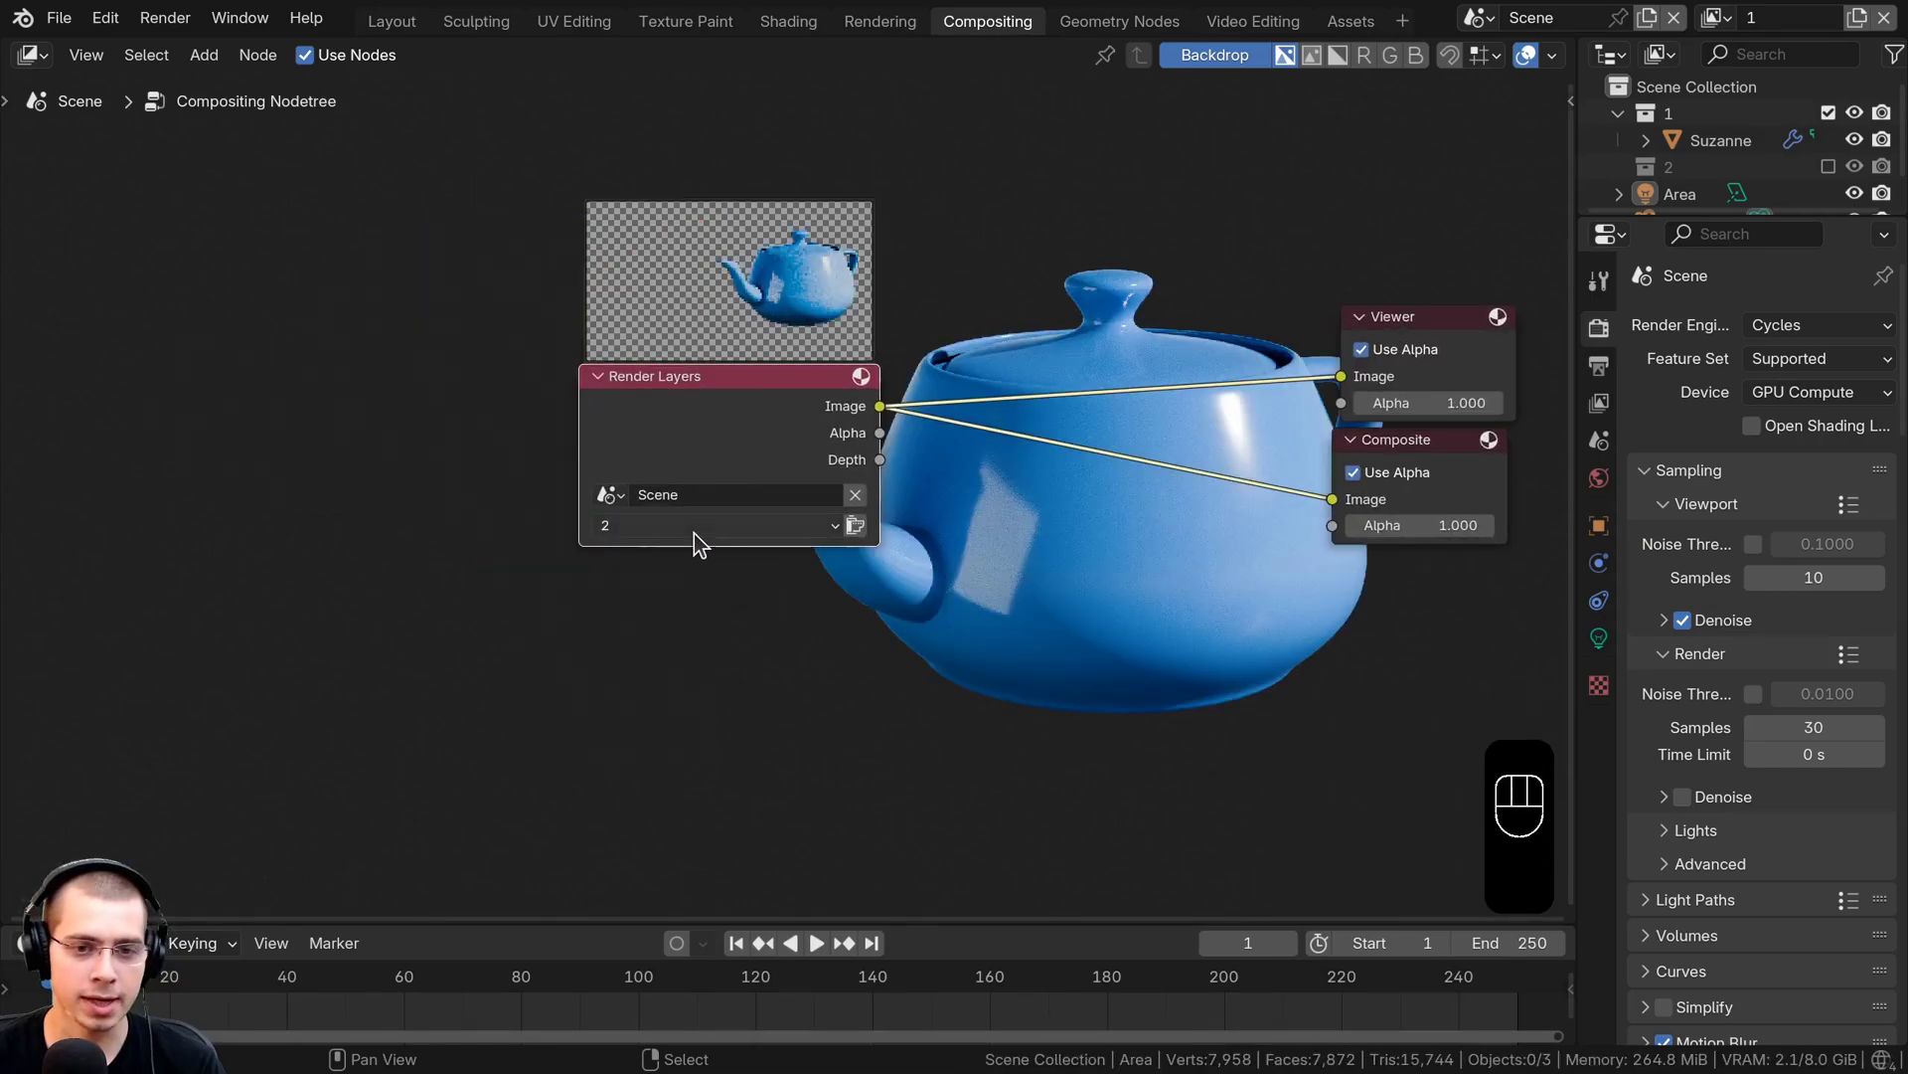
{"action": "left_click", "coordinate": [693, 527]}
{"action": "left_click", "coordinate": [690, 581]}
Duplicate the Render Layers node, place the copy above the original, and set the copy to layer 2
{"action": "left_click", "coordinate": [713, 421]}
{"action": "scroll", "coordinate": [710, 457], "scroll_direction": "down", "scroll_amount": 2}
{"action": "middle_click_drag", "start_coordinate": [708, 476], "coordinate": [683, 553]}
{"action": "key", "text": "shift+d"}
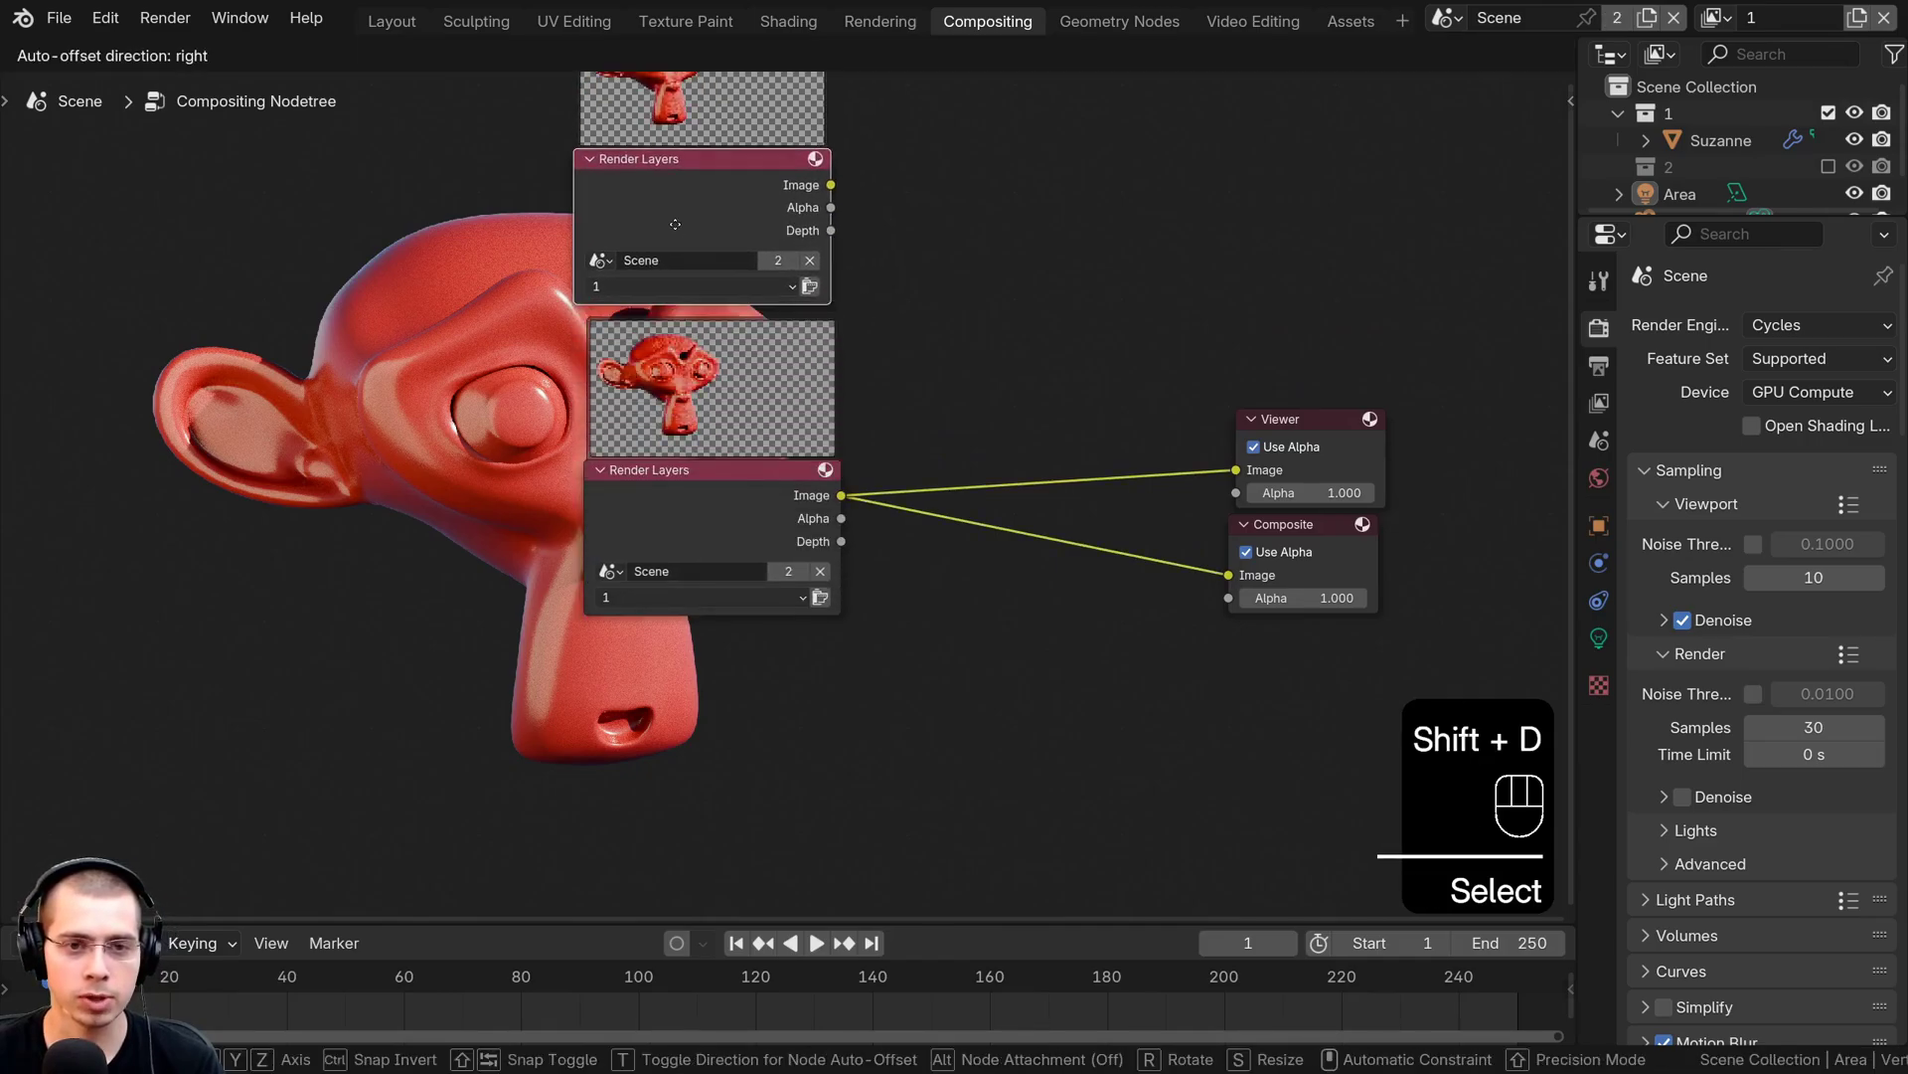
{"action": "left_click", "coordinate": [621, 405]}
{"action": "left_click", "coordinate": [602, 423]}
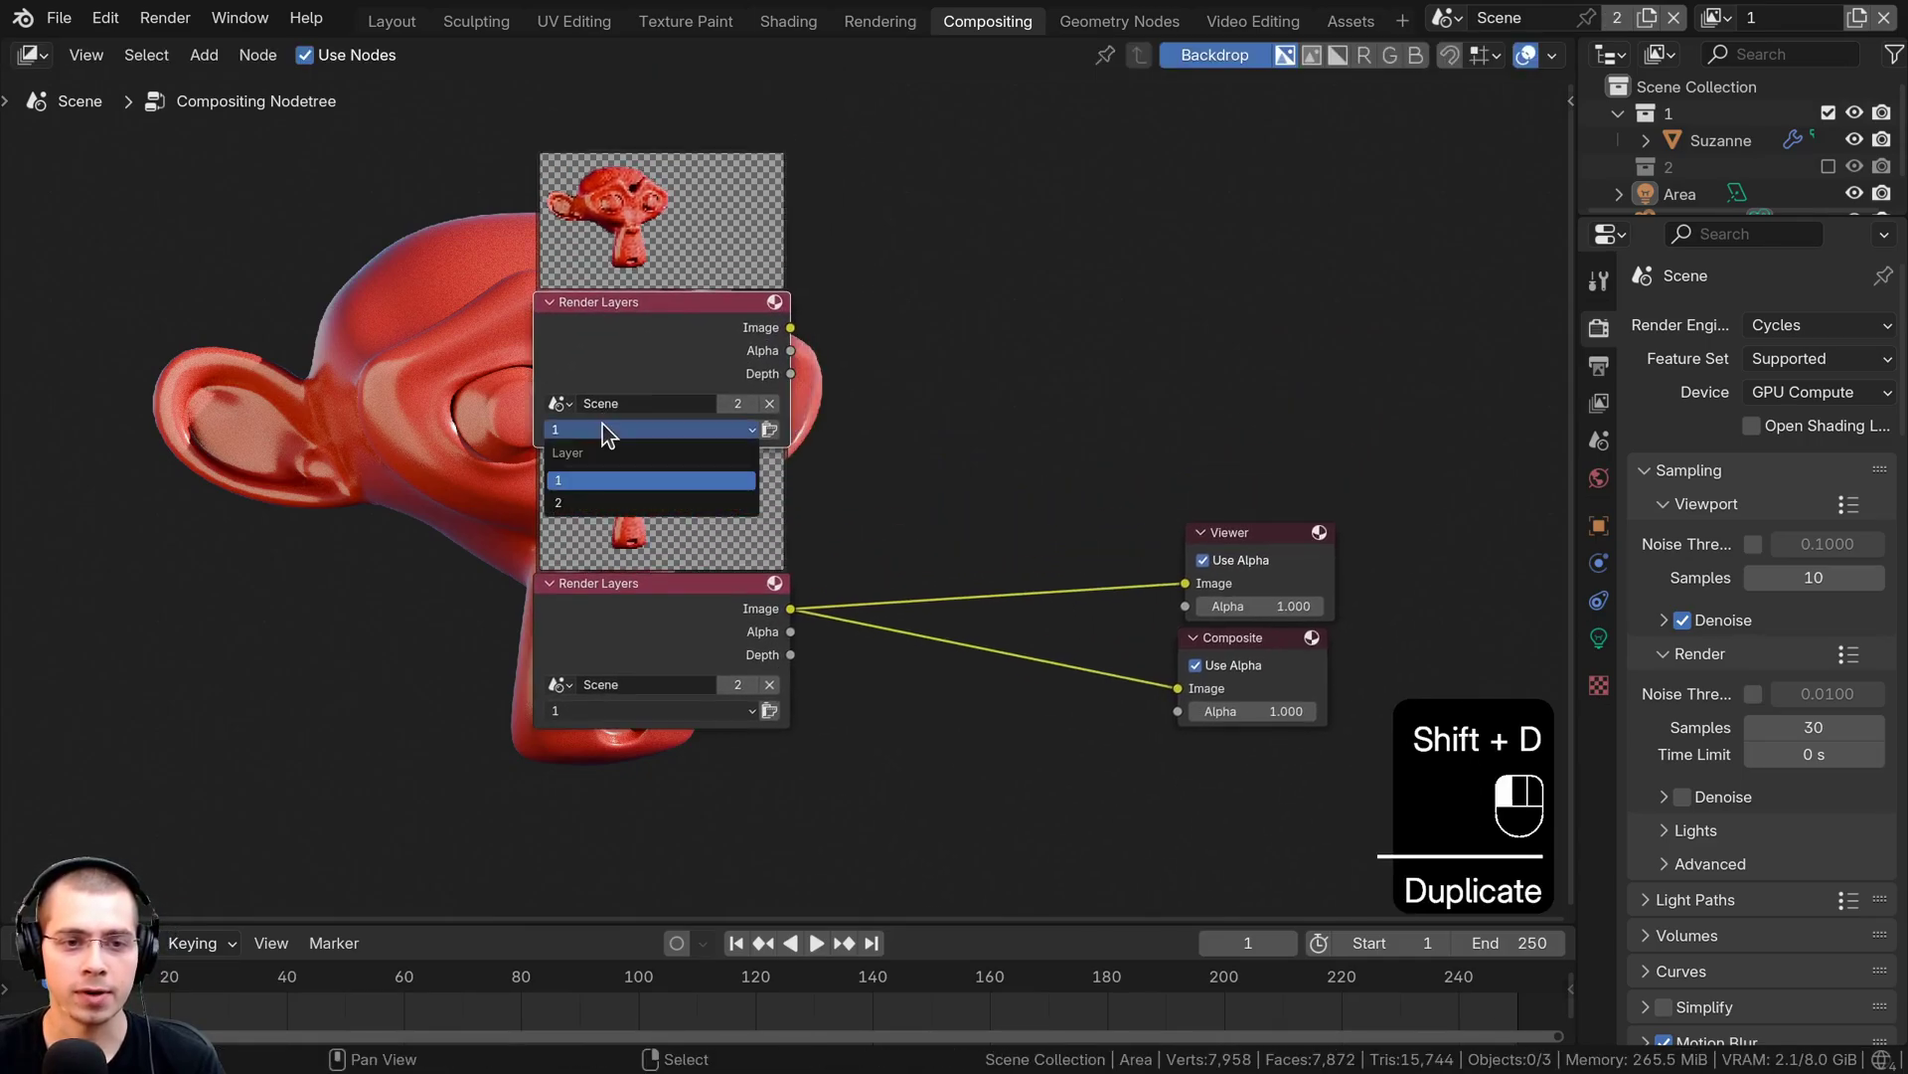
{"action": "left_click", "coordinate": [606, 502]}
{"action": "left_click_drag", "start_coordinate": [650, 328], "coordinate": [655, 285]}
{"action": "middle_click_drag", "start_coordinate": [652, 299], "coordinate": [626, 350]}
Preview the layer 2 node in the Viewer, switch the preview back to layer 1, and move the Viewer aside
{"action": "left_click", "coordinate": [628, 358], "text": "ctrl+shift"}
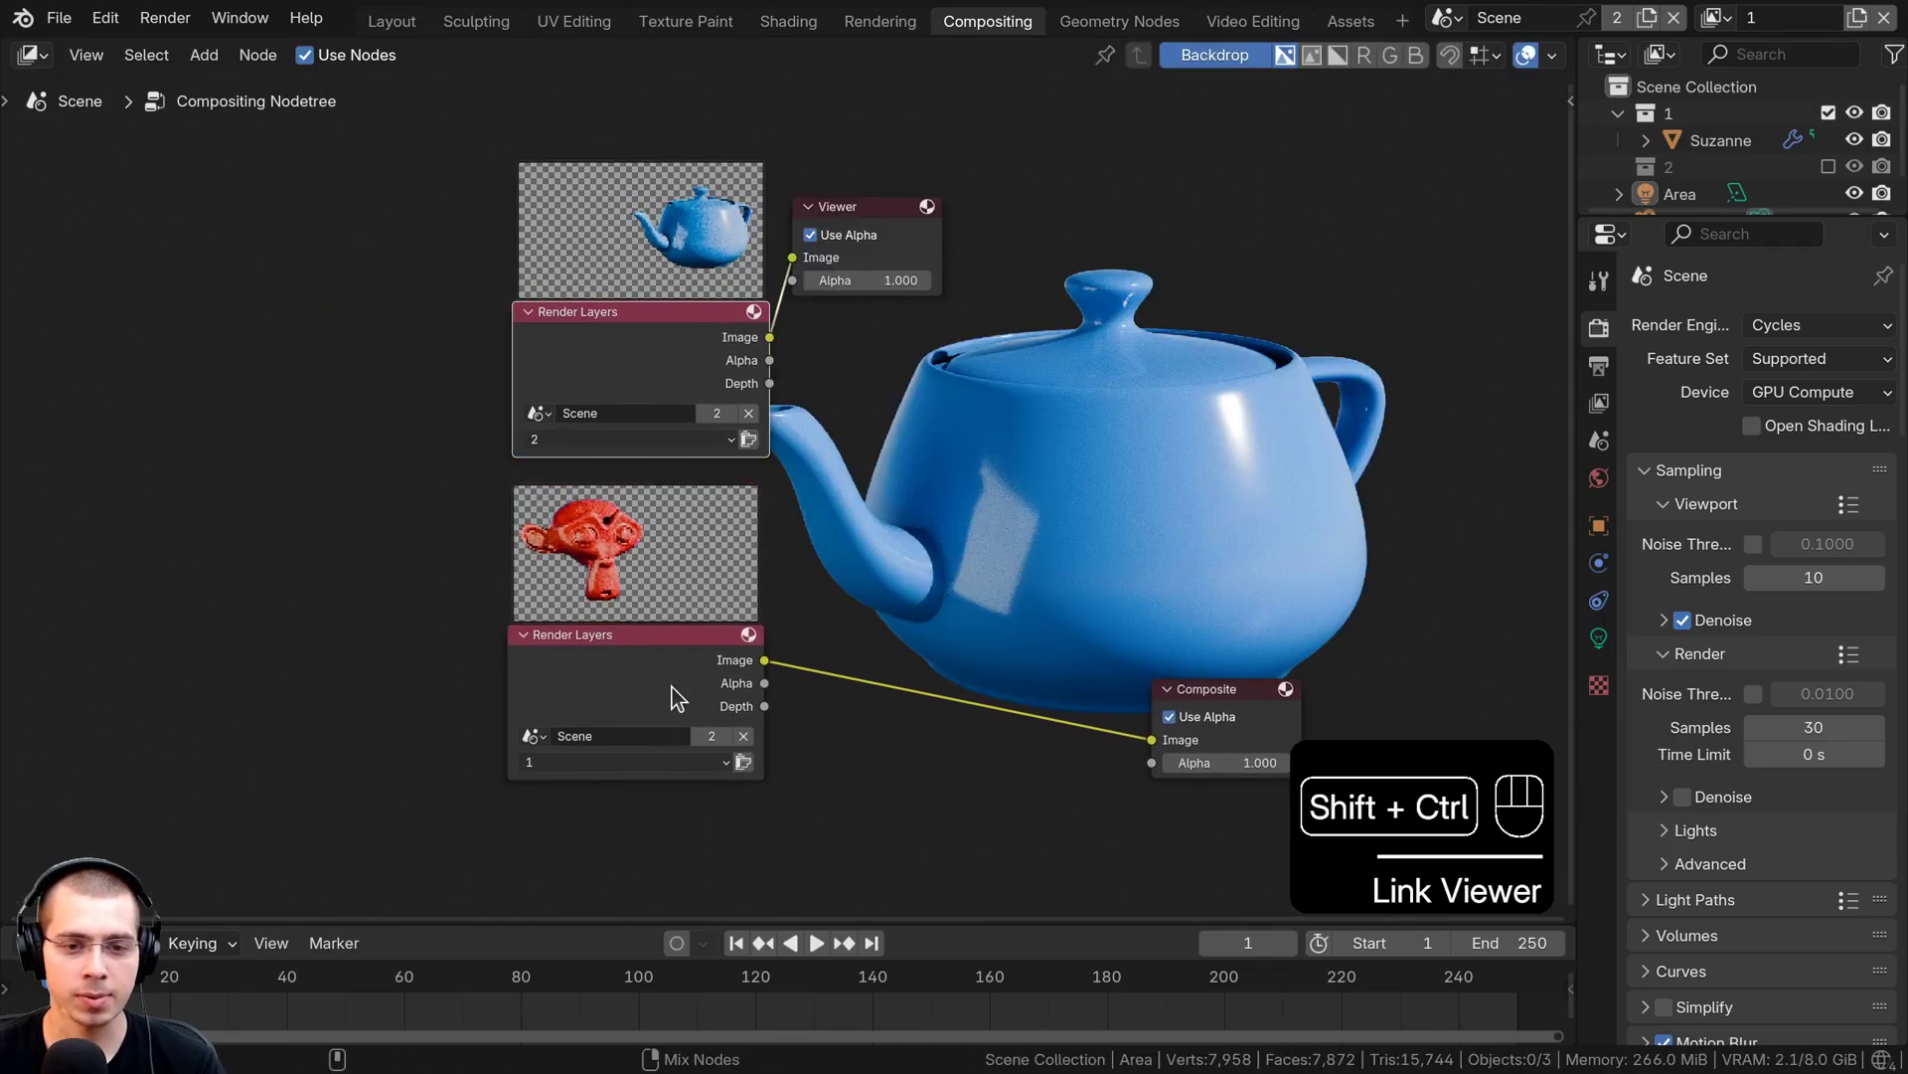
{"action": "left_click", "coordinate": [672, 699], "text": "ctrl+shift"}
{"action": "mouse_move", "coordinate": [878, 515]}
{"action": "left_mouse_down"}
{"action": "mouse_move", "coordinate": [1207, 477]}
{"action": "mouse_move", "coordinate": [1145, 487]}
{"action": "left_mouse_up"}
{"action": "mouse_move", "coordinate": [884, 529]}
{"action": "left_mouse_down"}
{"action": "mouse_move", "coordinate": [1157, 523]}
{"action": "mouse_move", "coordinate": [1218, 487]}
{"action": "left_mouse_up"}
Add an Alpha Over node between the Render Layers nodes and the Viewer node
{"action": "key", "text": "shift+a"}
{"action": "type", "text": "al"}
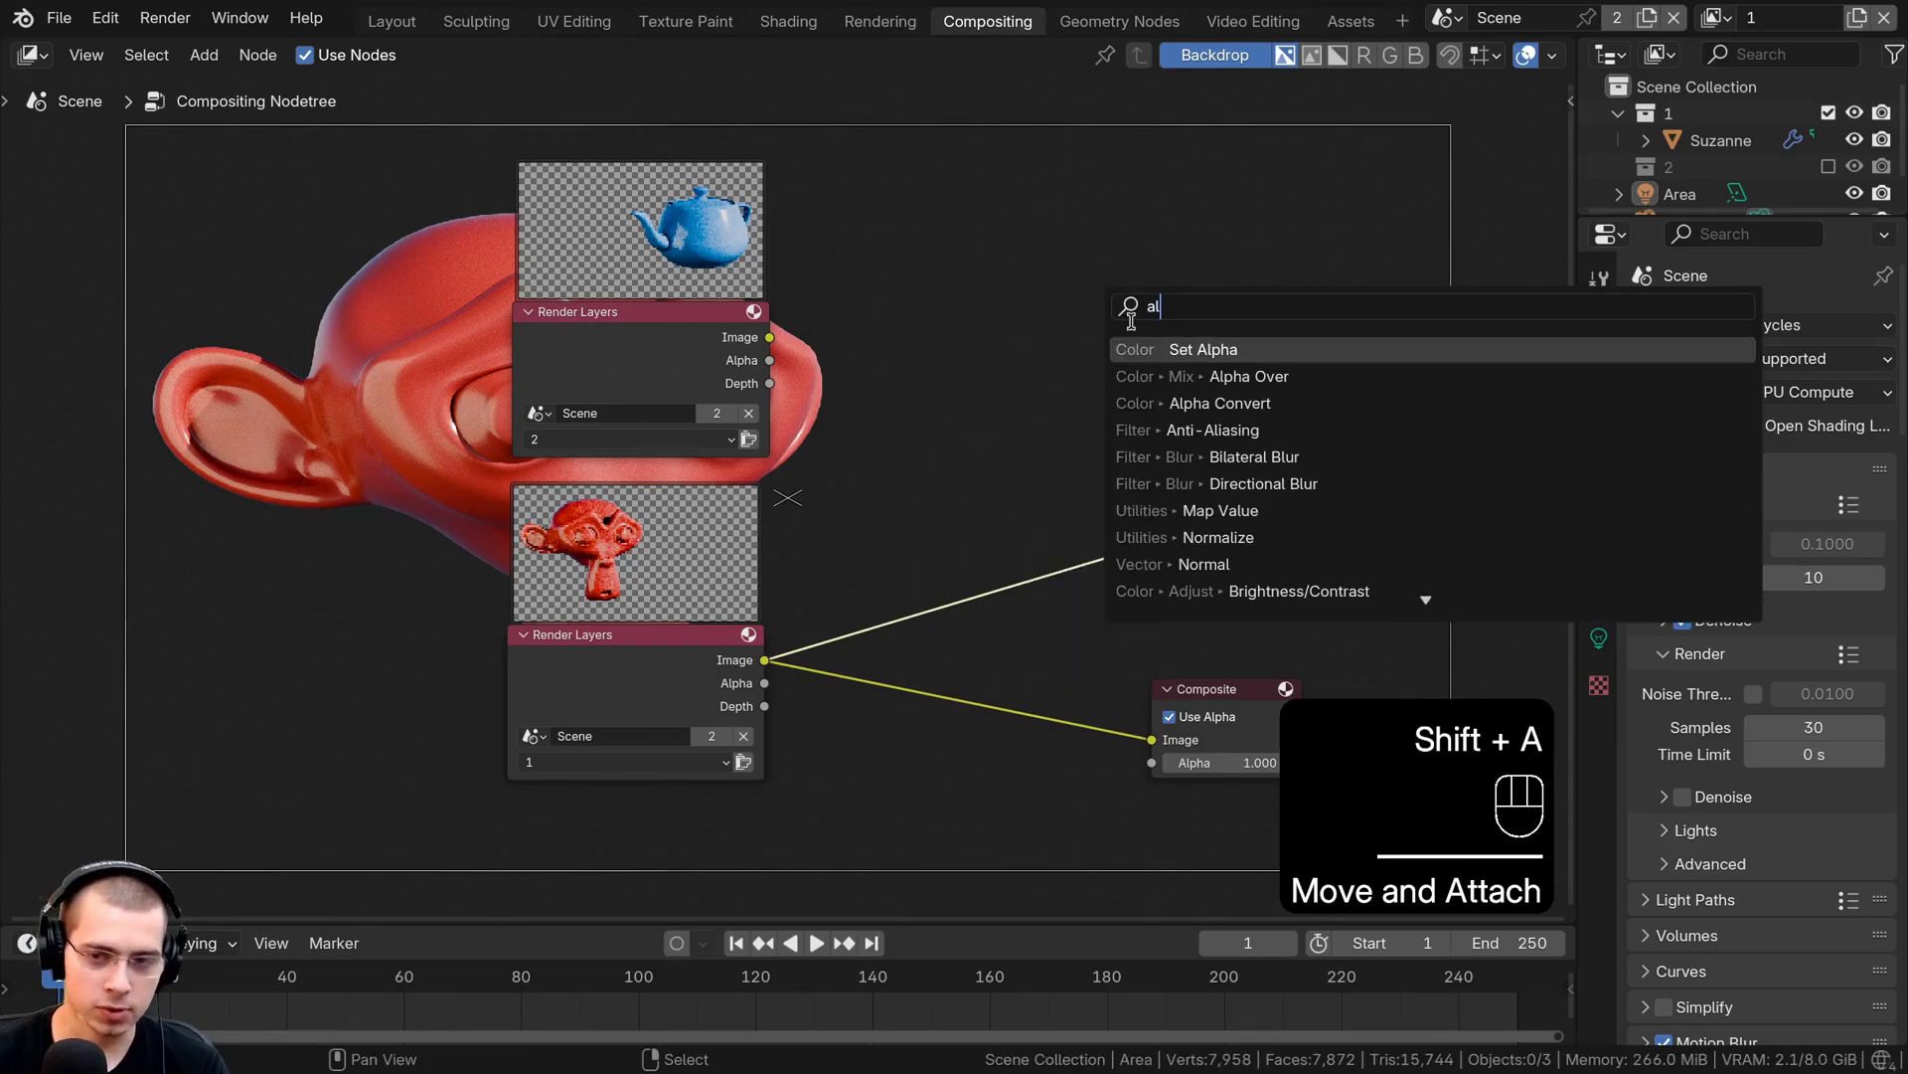
{"action": "left_click", "coordinate": [1283, 373]}
{"action": "left_click", "coordinate": [984, 357]}
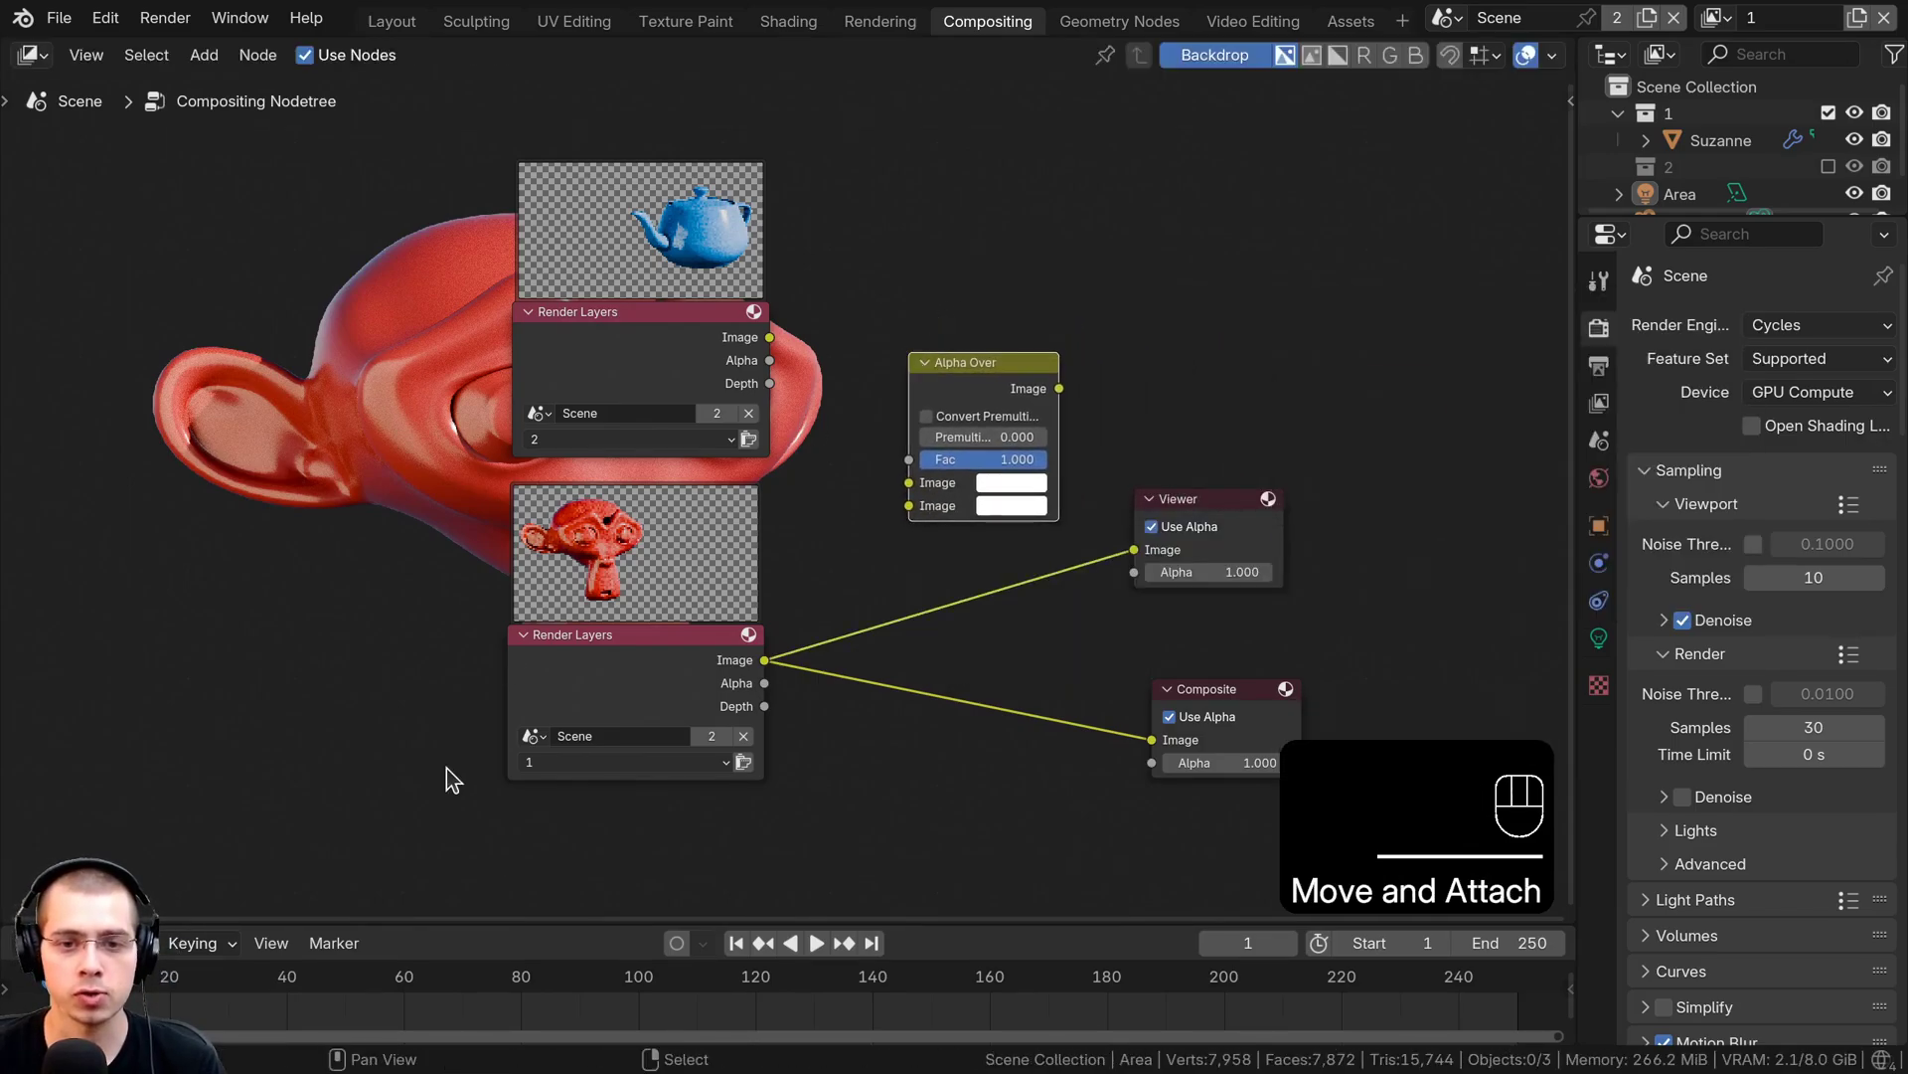
Connect layer 1's image to the second Image input of Alpha Over and layer 2's image to the first
{"action": "scroll", "coordinate": [706, 669], "scroll_direction": "up", "scroll_amount": 1}
{"action": "left_click_drag", "start_coordinate": [763, 673], "coordinate": [919, 506]}
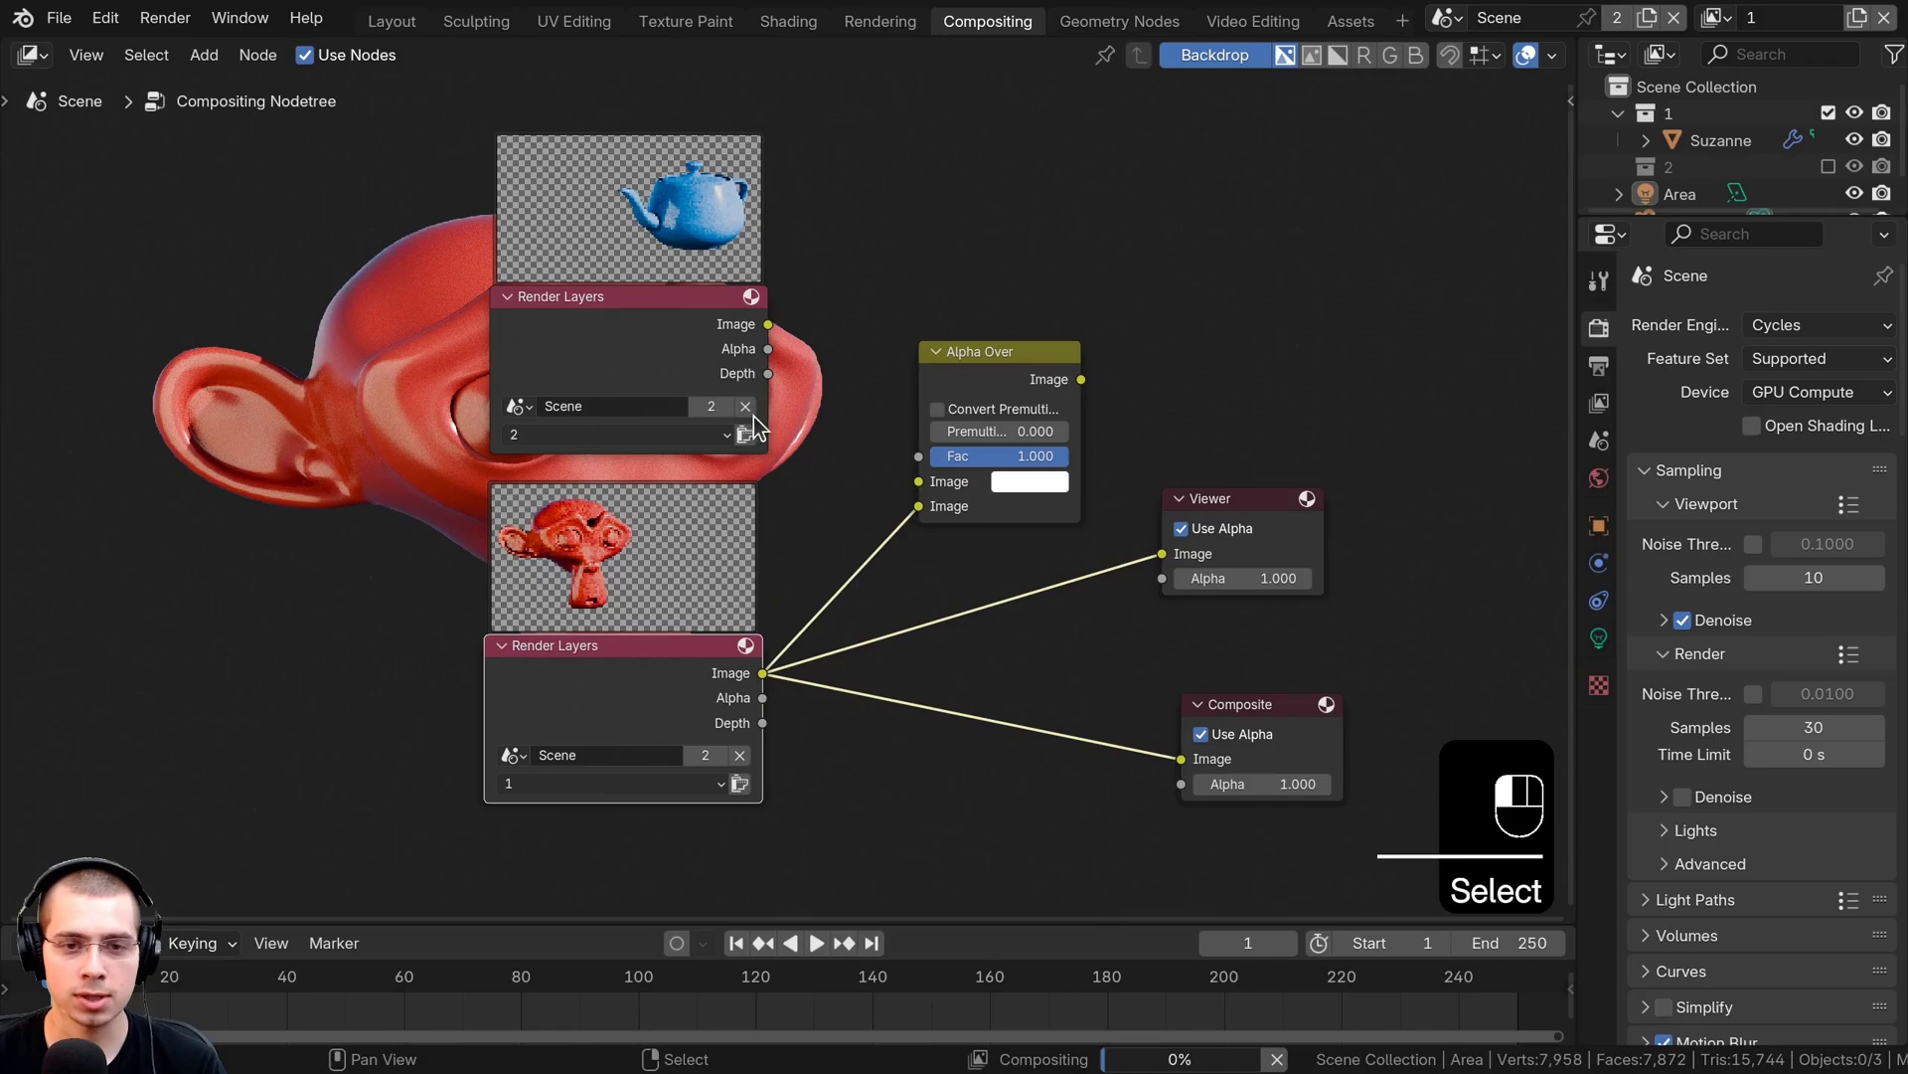
{"action": "left_click_drag", "start_coordinate": [768, 324], "coordinate": [918, 481]}
{"action": "scroll", "coordinate": [984, 630], "scroll_direction": "right", "scroll_amount": 2, "text": "ctrl"}
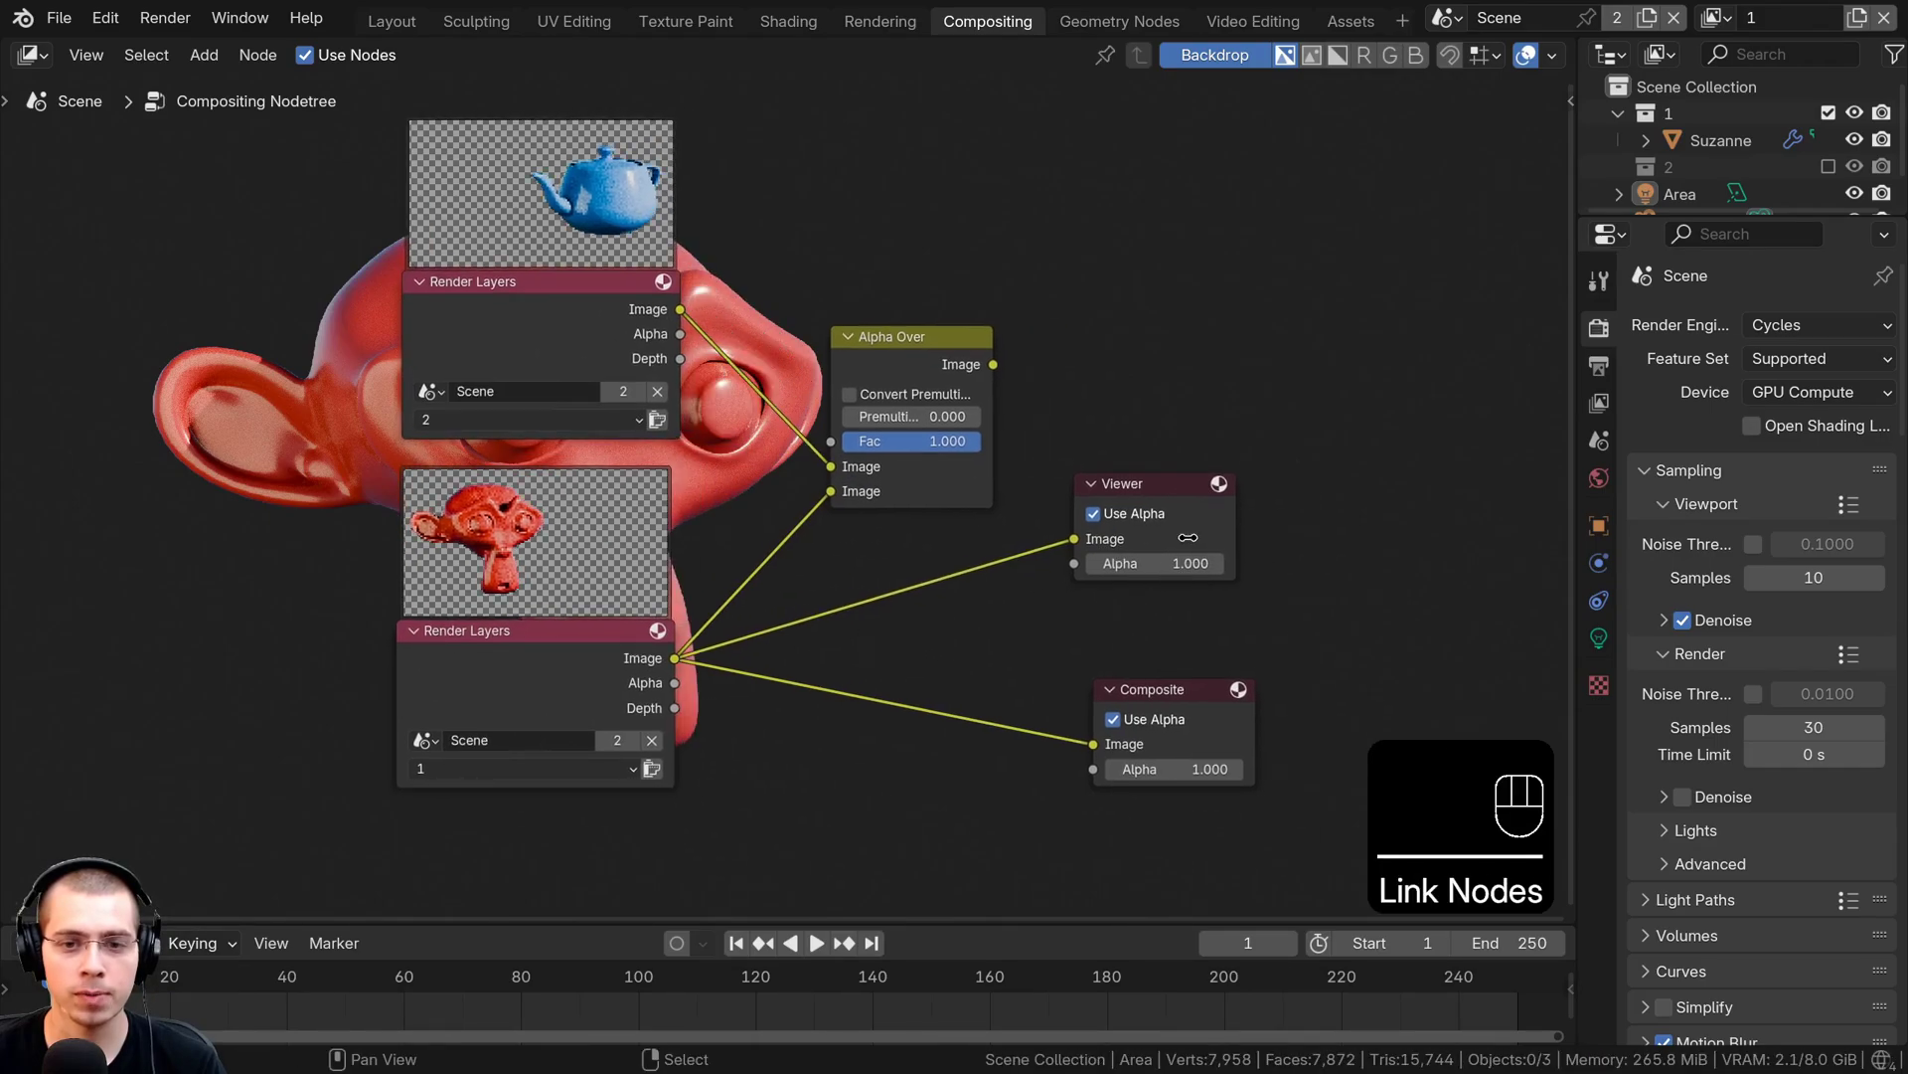
Connect the Alpha Over output to both the Viewer and Composite nodes and arrange the three nodes
{"action": "left_click", "coordinate": [957, 363], "text": "ctrl+shift"}
{"action": "left_click_drag", "start_coordinate": [957, 363], "coordinate": [1093, 745]}
{"action": "left_click_drag", "start_coordinate": [1160, 688], "coordinate": [1149, 616]}
{"action": "left_click_drag", "start_coordinate": [1034, 467], "coordinate": [1193, 682]}
{"action": "key", "text": "g"}
{"action": "left_click", "coordinate": [1385, 627]}
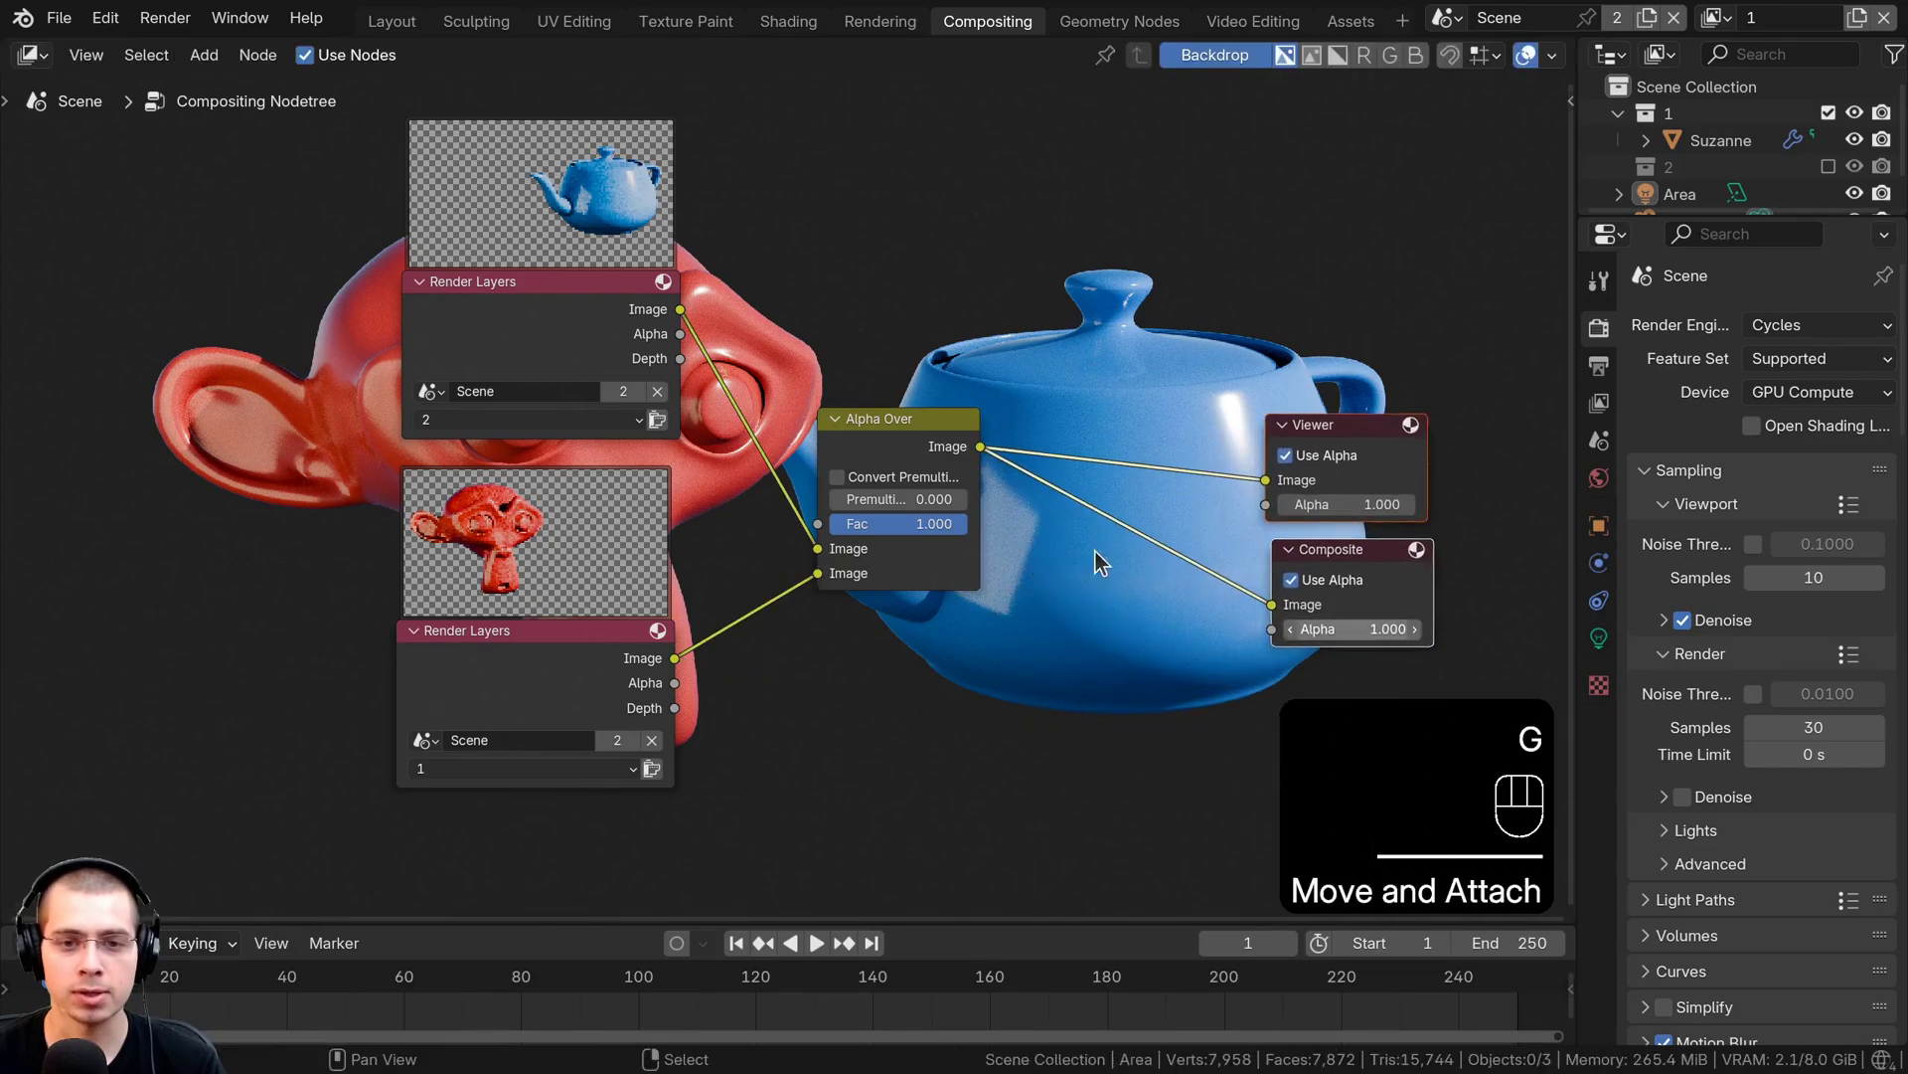
Swap the Alpha Over inputs, feeding layer 1 into the first Image input and layer 2 into the second
{"action": "key", "text": "a"}
{"action": "middle_click_drag", "start_coordinate": [995, 347], "coordinate": [770, 597]}
{"action": "middle_click_drag", "start_coordinate": [766, 420], "coordinate": [801, 360]}
{"action": "scroll", "coordinate": [795, 353], "scroll_direction": "up", "scroll_amount": 2}
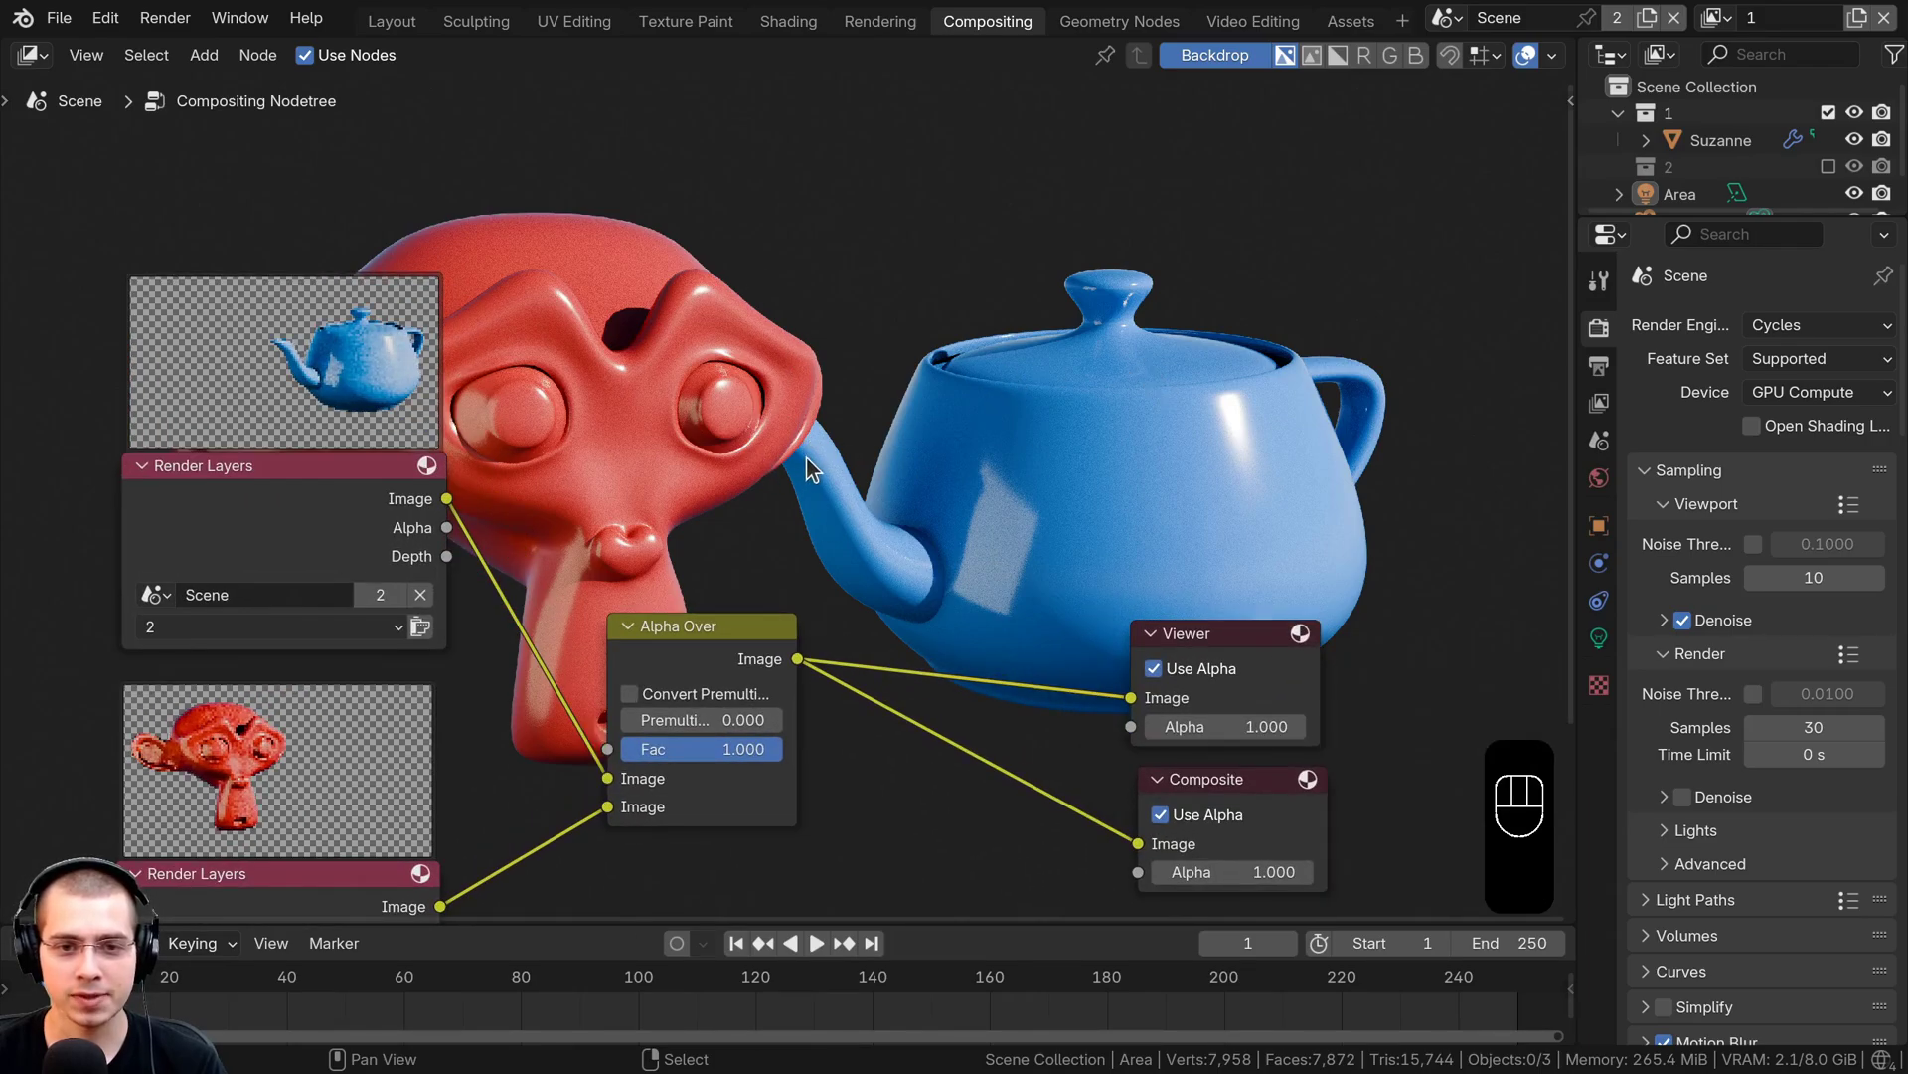
{"action": "scroll", "coordinate": [760, 419], "scroll_direction": "down", "scroll_amount": 1}
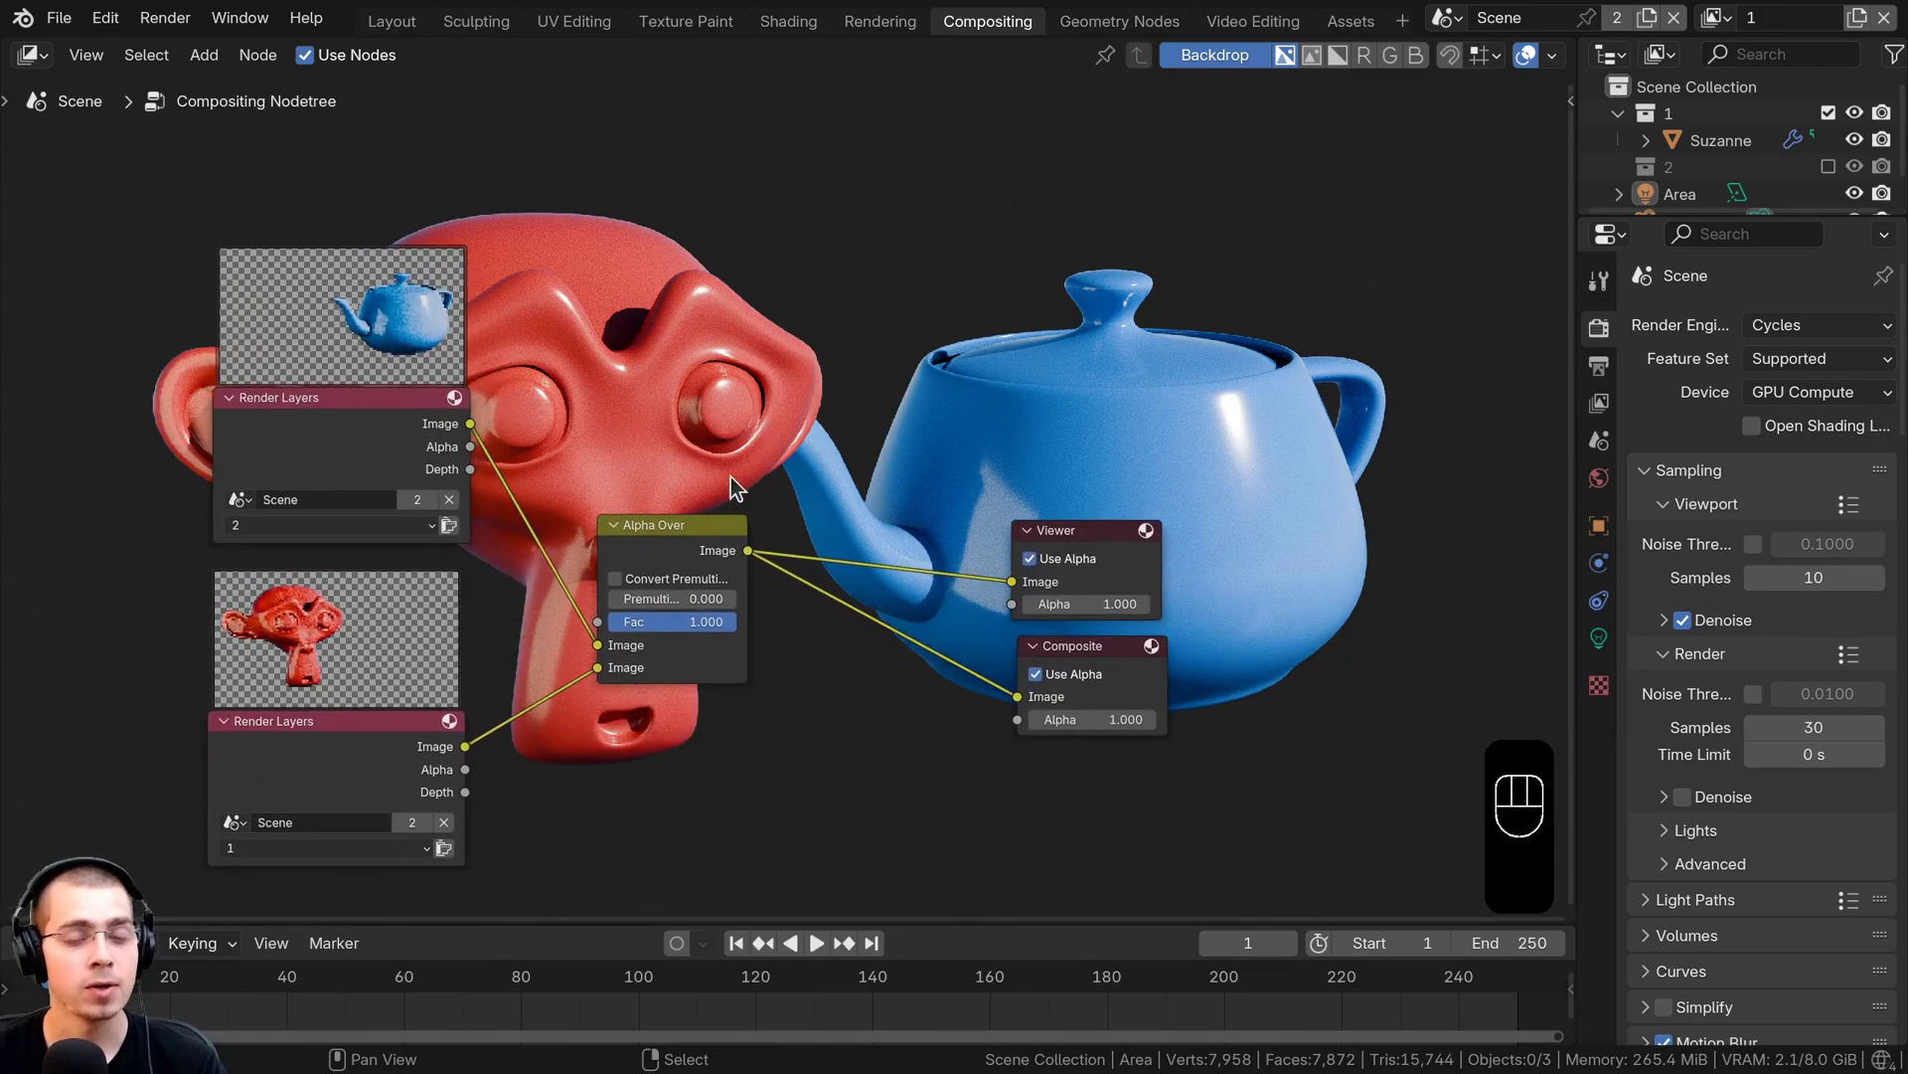
{"action": "middle_click_drag", "start_coordinate": [731, 477], "coordinate": [744, 462]}
{"action": "mouse_move", "coordinate": [612, 630]}
{"action": "left_mouse_down"}
{"action": "mouse_move", "coordinate": [611, 652]}
{"action": "mouse_move", "coordinate": [611, 630]}
{"action": "left_mouse_up"}
{"action": "middle_click_drag", "start_coordinate": [605, 714], "coordinate": [601, 817]}
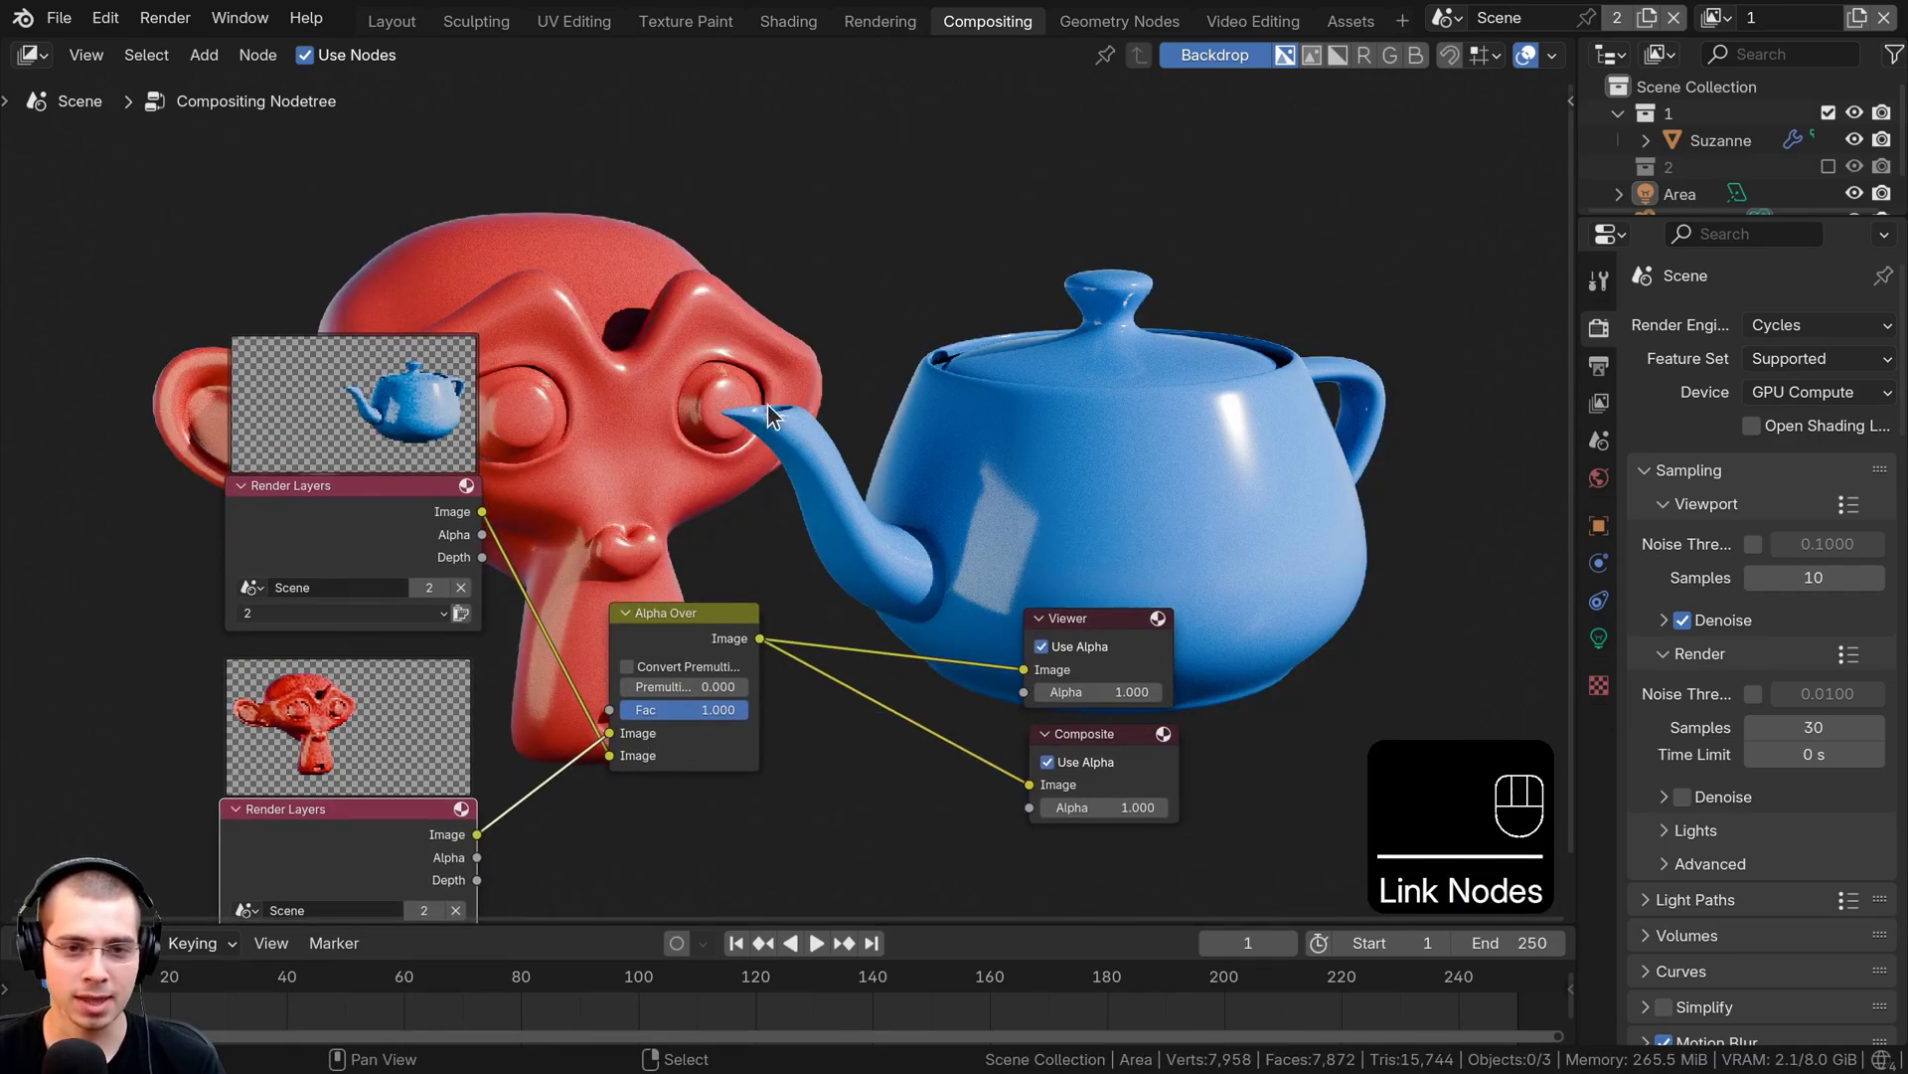
{"action": "mouse_move", "coordinate": [626, 734]}
{"action": "middle_mouse_down"}
{"action": "mouse_move", "coordinate": [506, 865]}
{"action": "mouse_move", "coordinate": [609, 748]}
{"action": "middle_mouse_up"}
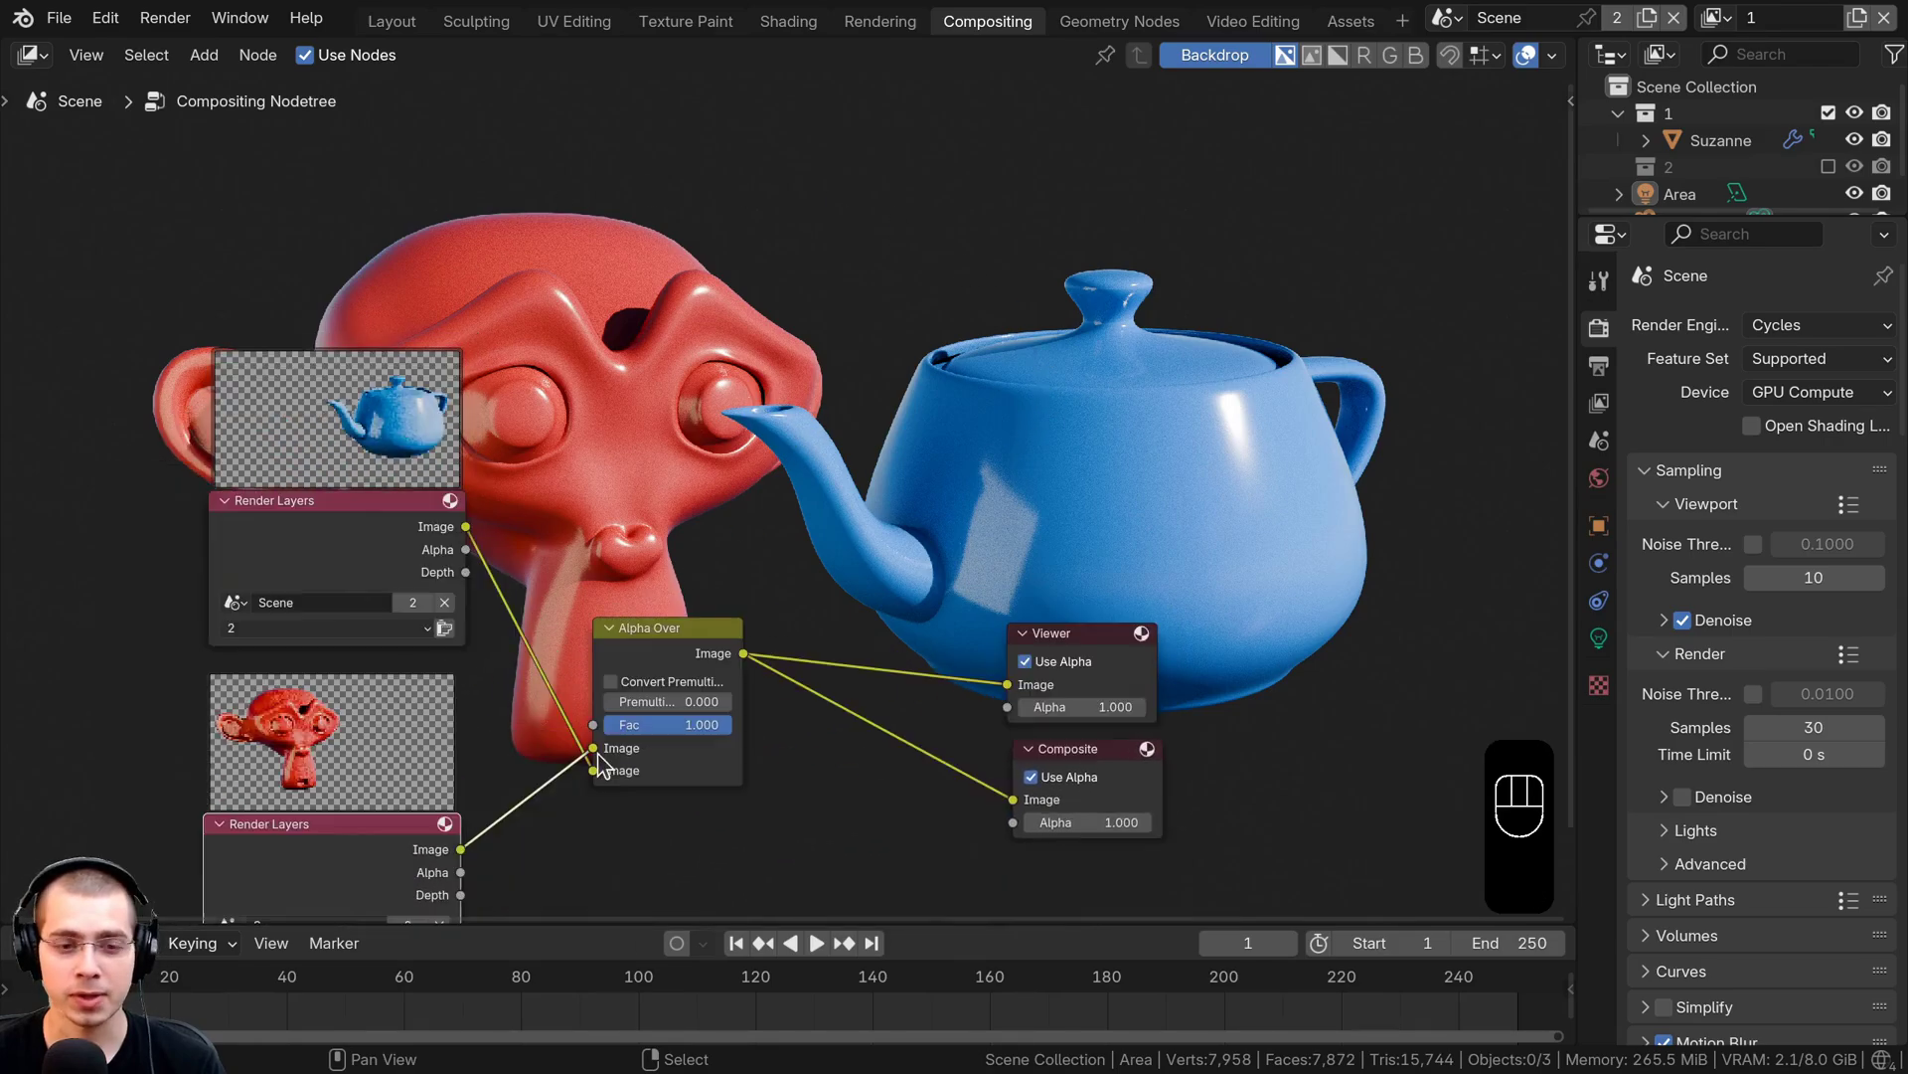
Try the opposite Alpha Over input order with the monkey on top, and restore the teapot layer to the second input
{"action": "left_click_drag", "start_coordinate": [596, 749], "coordinate": [594, 770]}
{"action": "left_click_drag", "start_coordinate": [465, 526], "coordinate": [533, 685]}
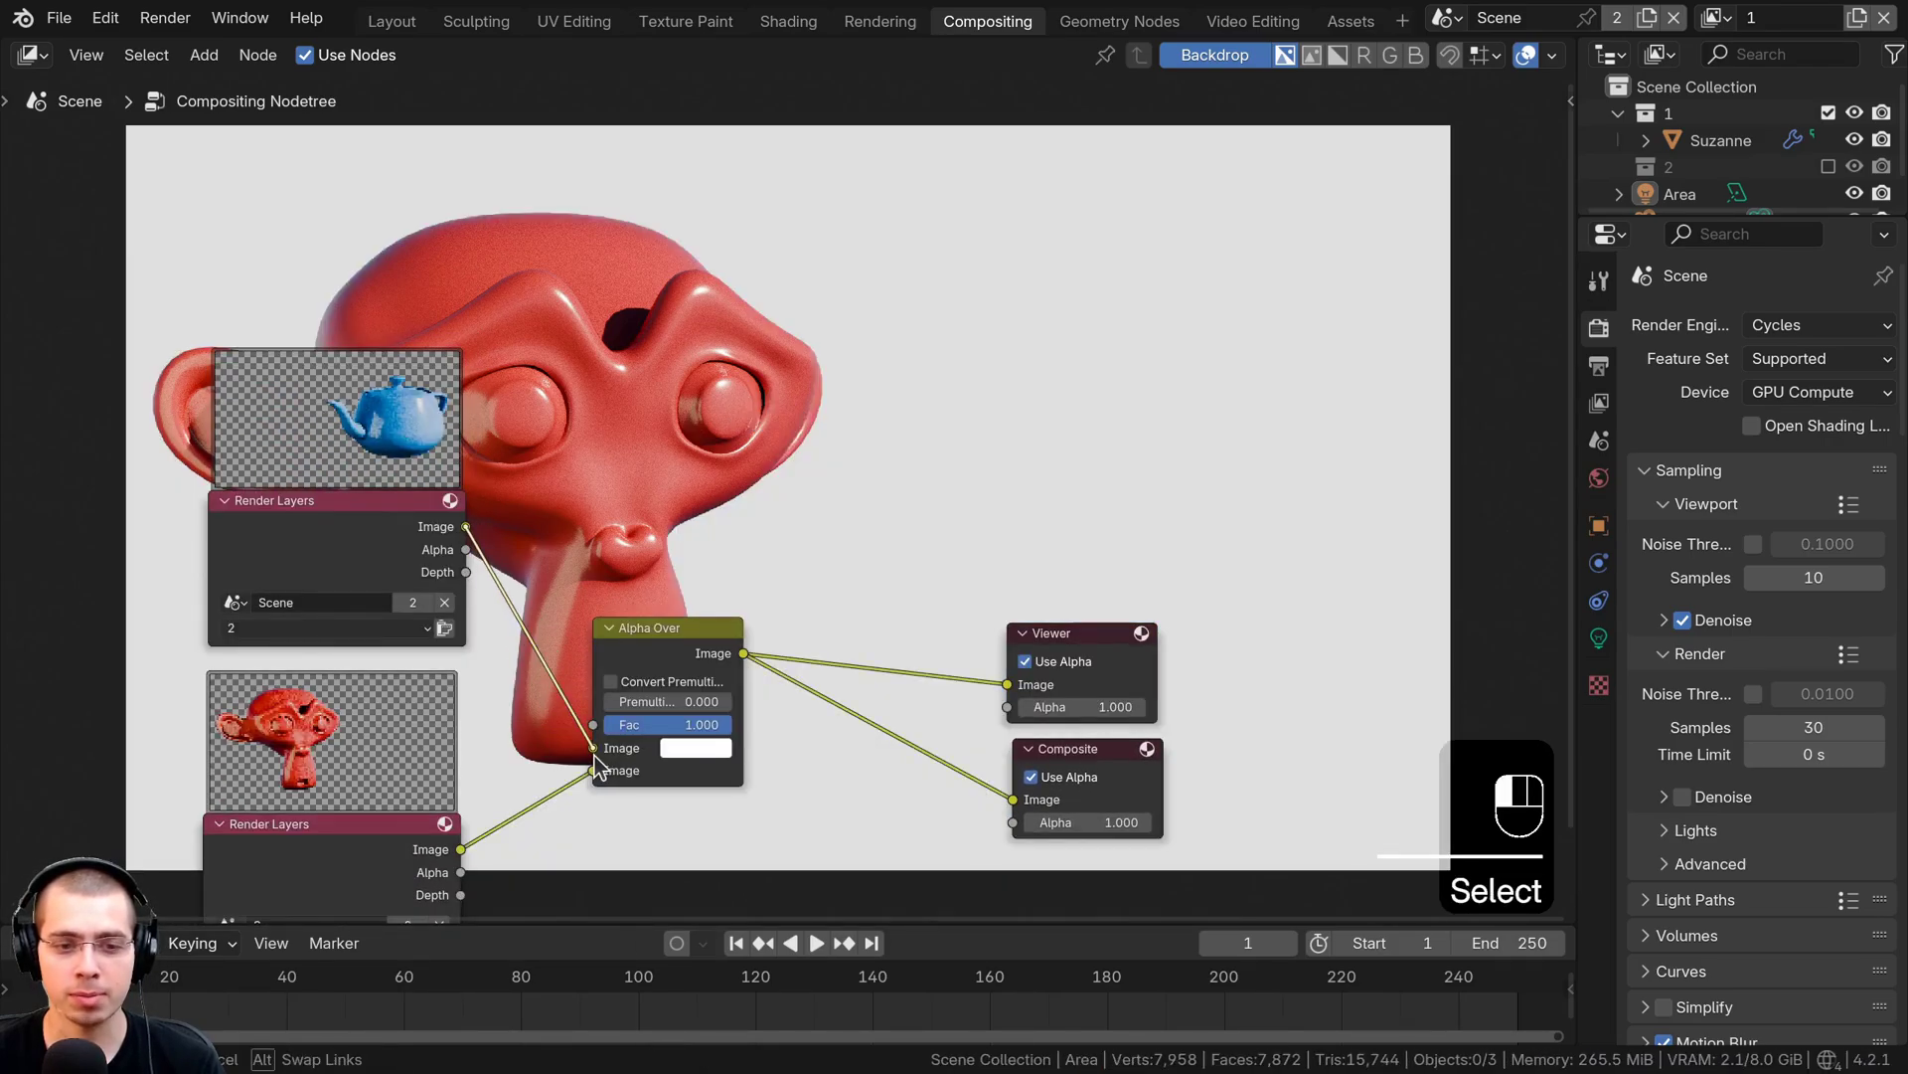
{"action": "left_click_drag", "start_coordinate": [596, 757], "coordinate": [593, 748]}
{"action": "left_click_drag", "start_coordinate": [466, 526], "coordinate": [612, 777]}
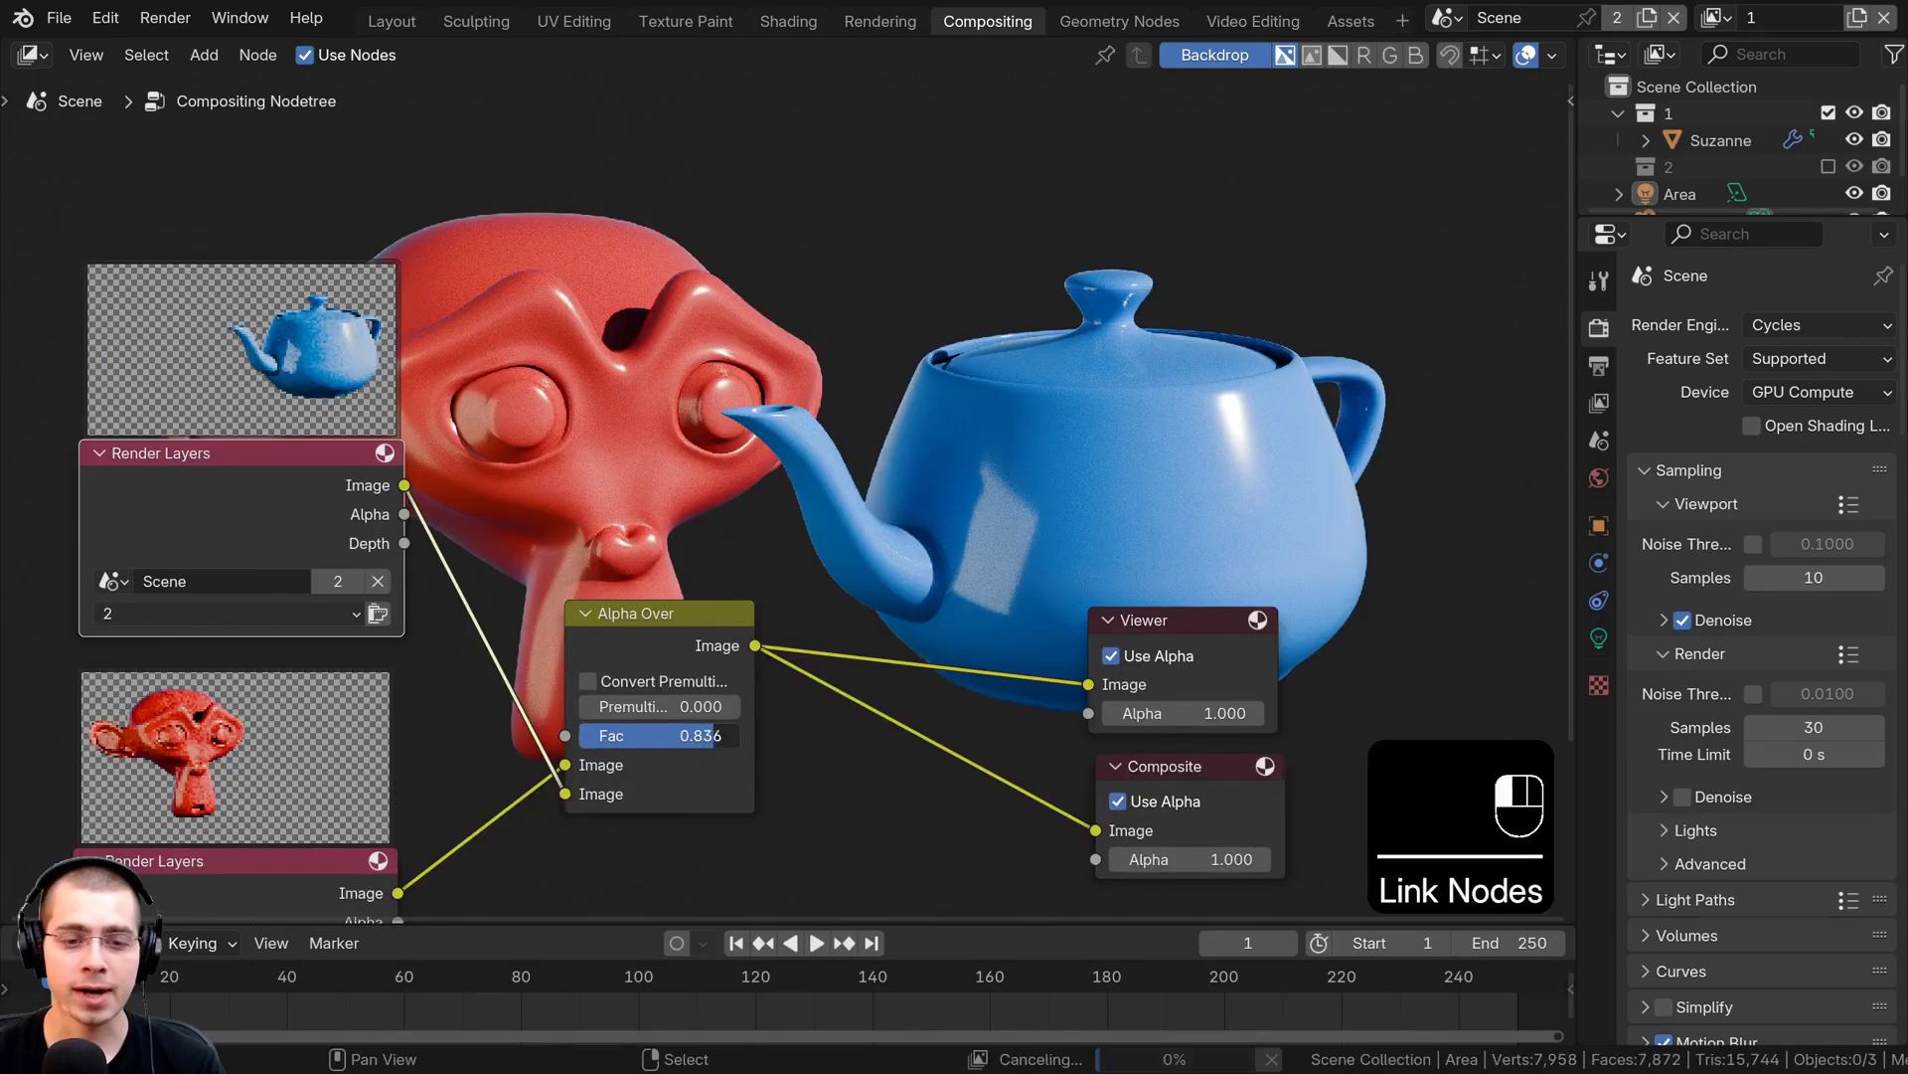
Test the Alpha Over factor by lowering it to 0.000 and returning it to 1.000
{"action": "left_click_drag", "start_coordinate": [715, 735], "coordinate": [591, 736]}
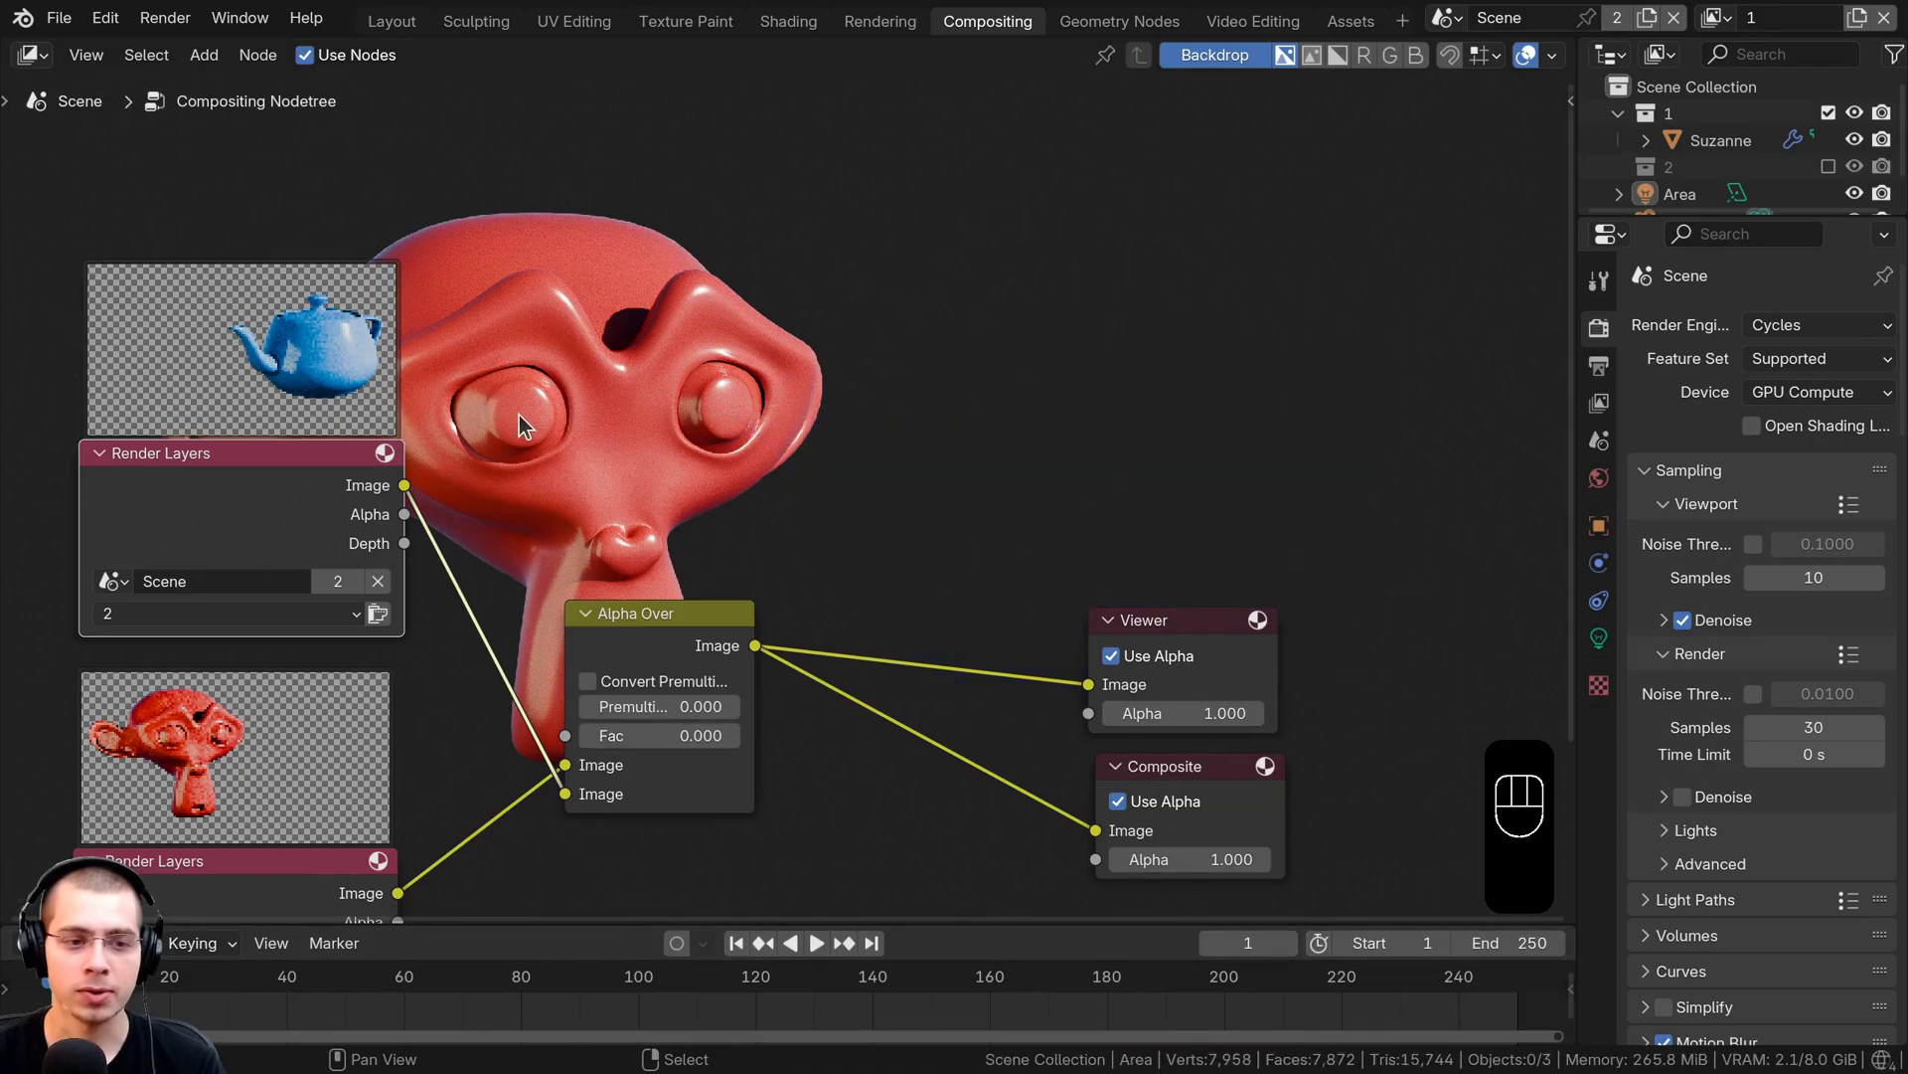
{"action": "left_click_drag", "start_coordinate": [599, 733], "coordinate": [744, 734]}
{"action": "left_click_drag", "start_coordinate": [259, 530], "coordinate": [254, 540]}
{"action": "scroll", "coordinate": [754, 475], "scroll_direction": "down", "scroll_amount": 2}
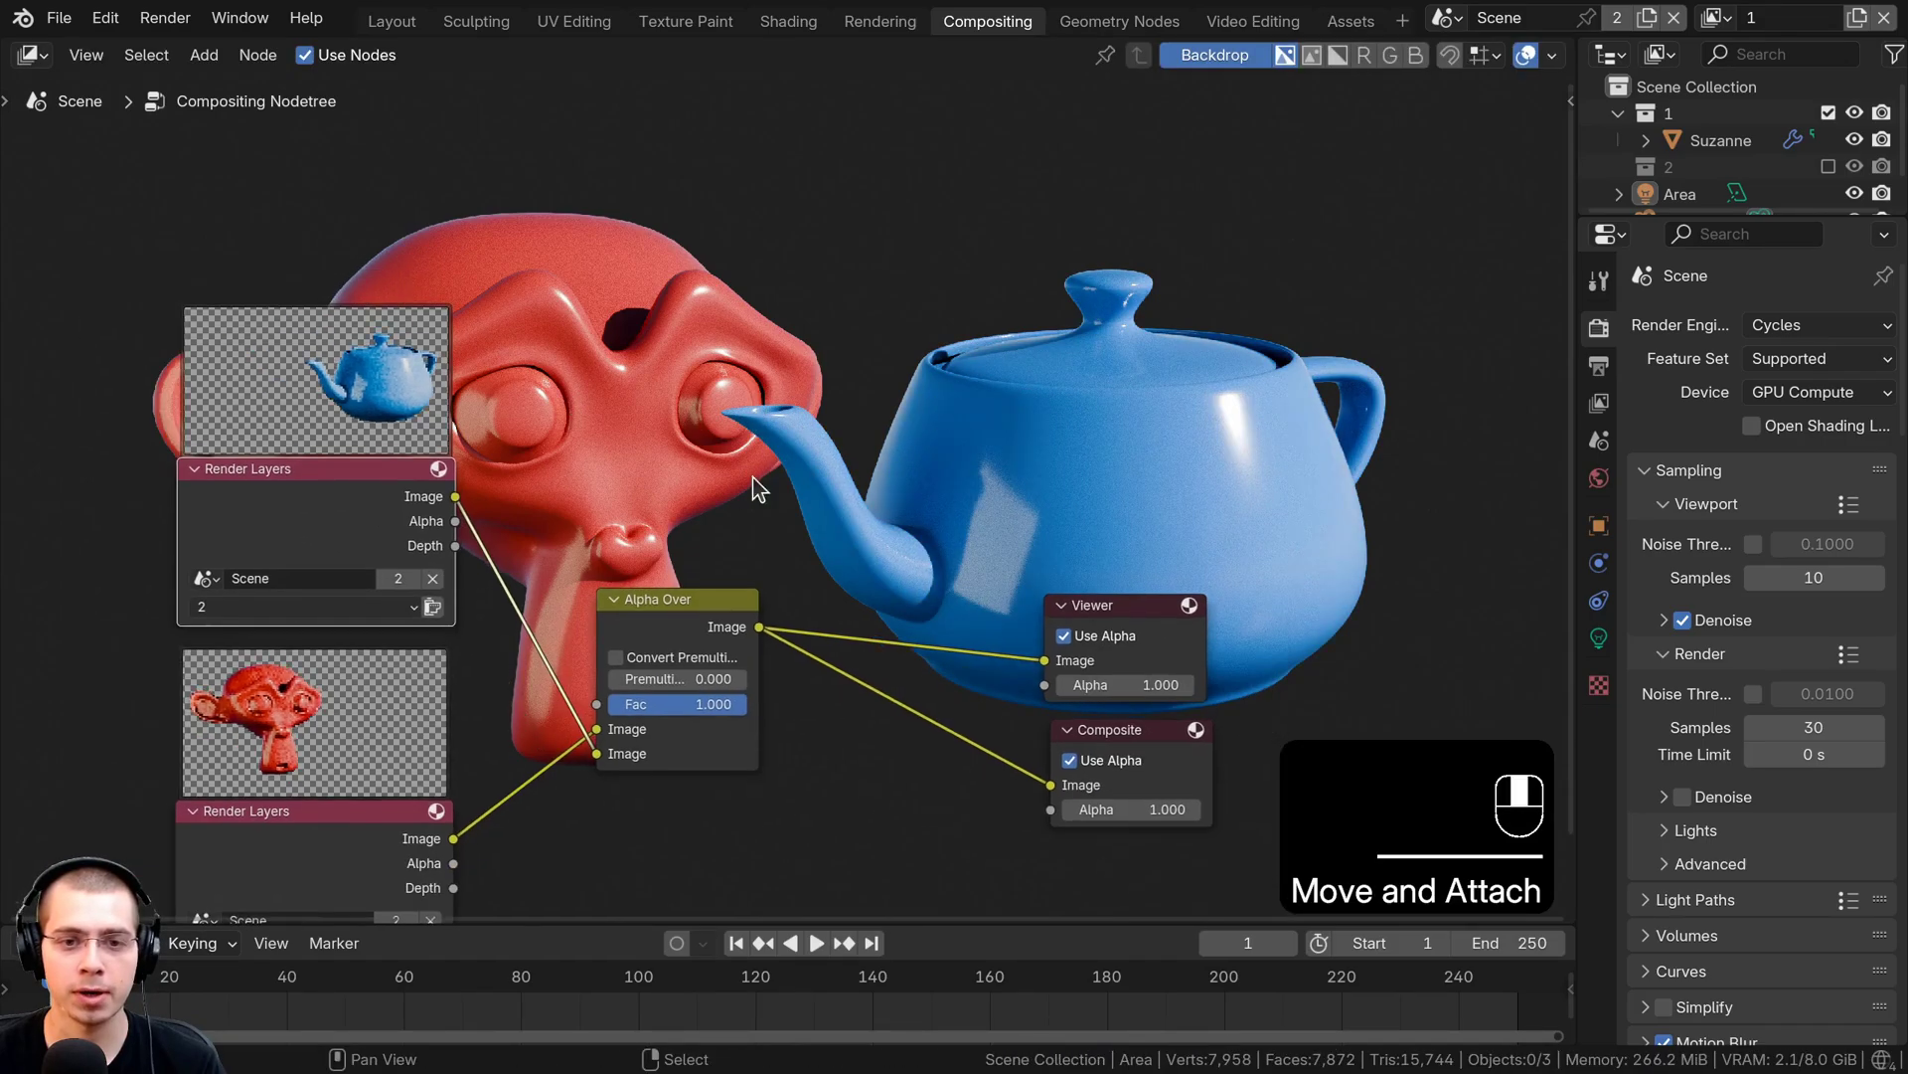
Duplicate the Alpha Over node and insert the copy between the original Alpha Over and the Composite node
{"action": "left_click_drag", "start_coordinate": [701, 739], "coordinate": [630, 764]}
{"action": "scroll", "coordinate": [968, 462], "scroll_direction": "down", "scroll_amount": 2}
{"action": "middle_click_drag", "start_coordinate": [665, 746], "coordinate": [660, 700]}
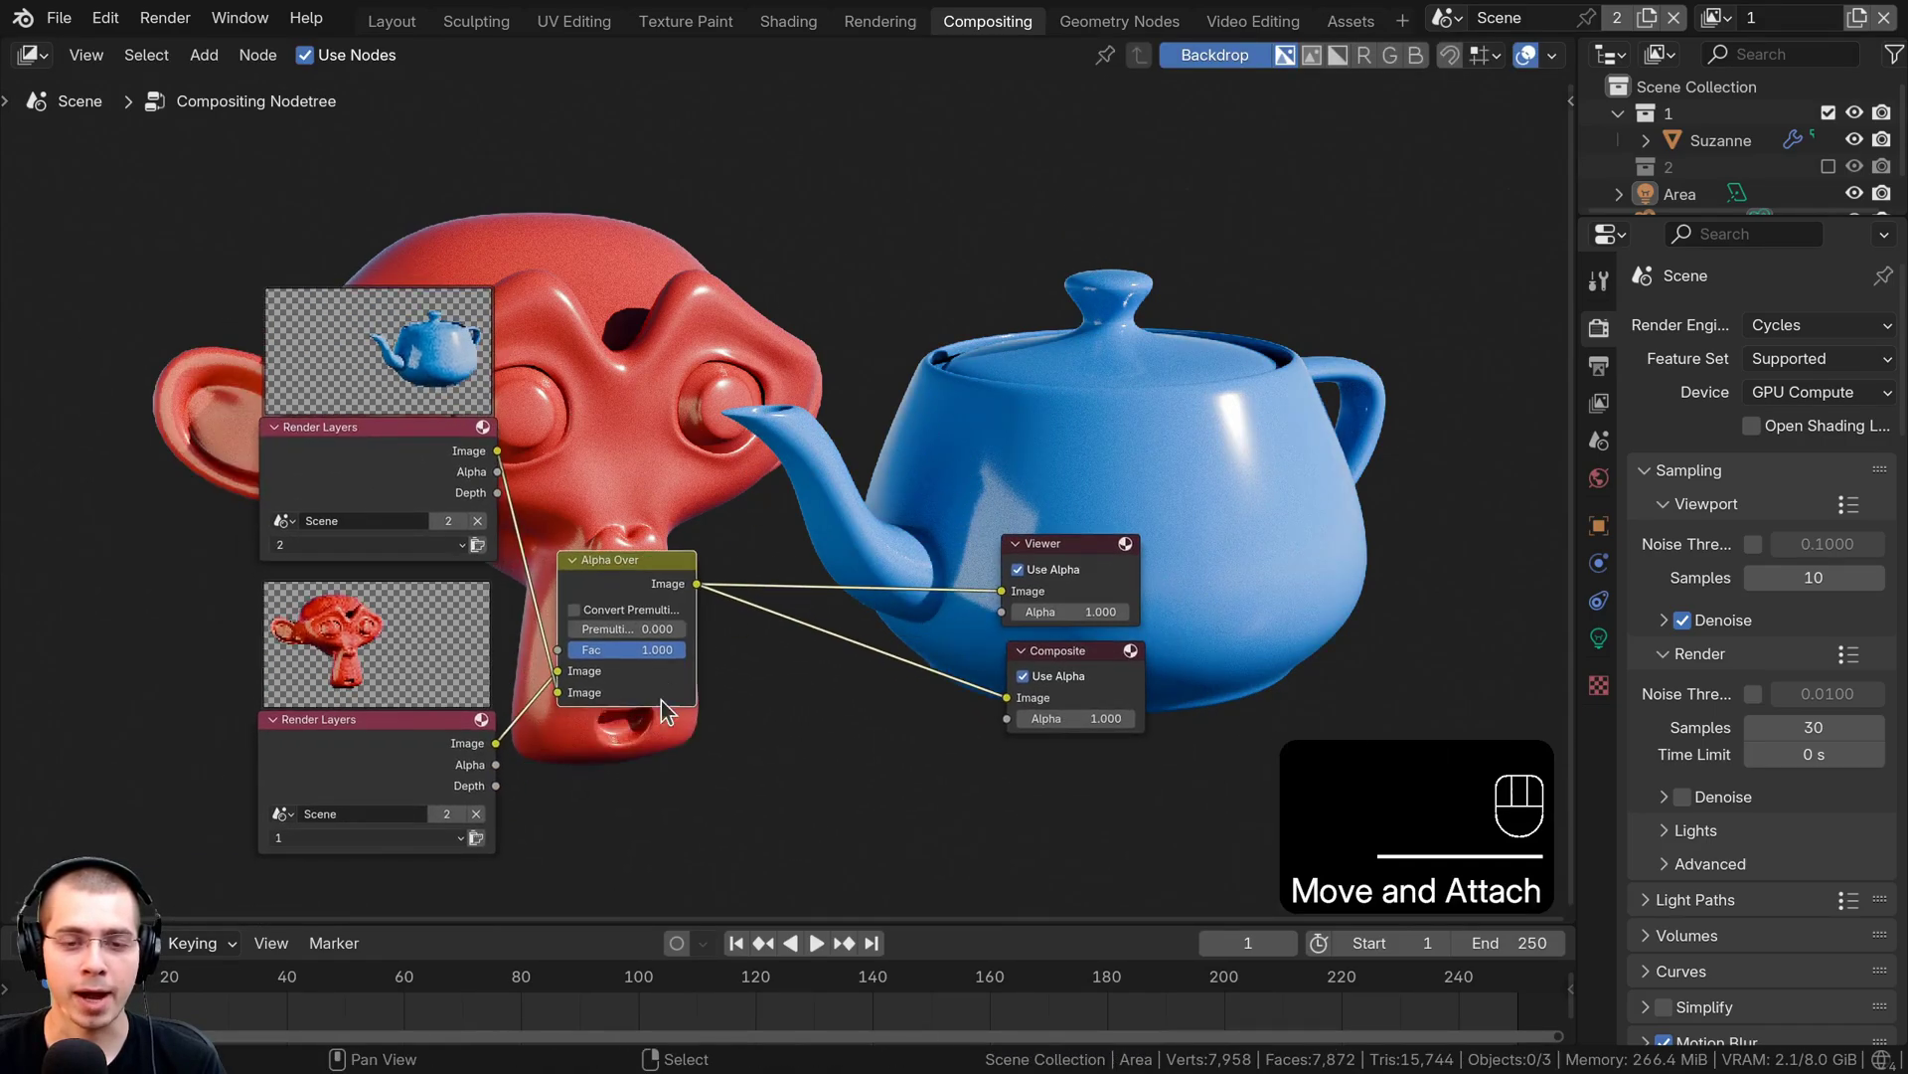
{"action": "scroll", "coordinate": [665, 627], "scroll_direction": "up", "scroll_amount": 1}
{"action": "key", "text": "shift+d"}
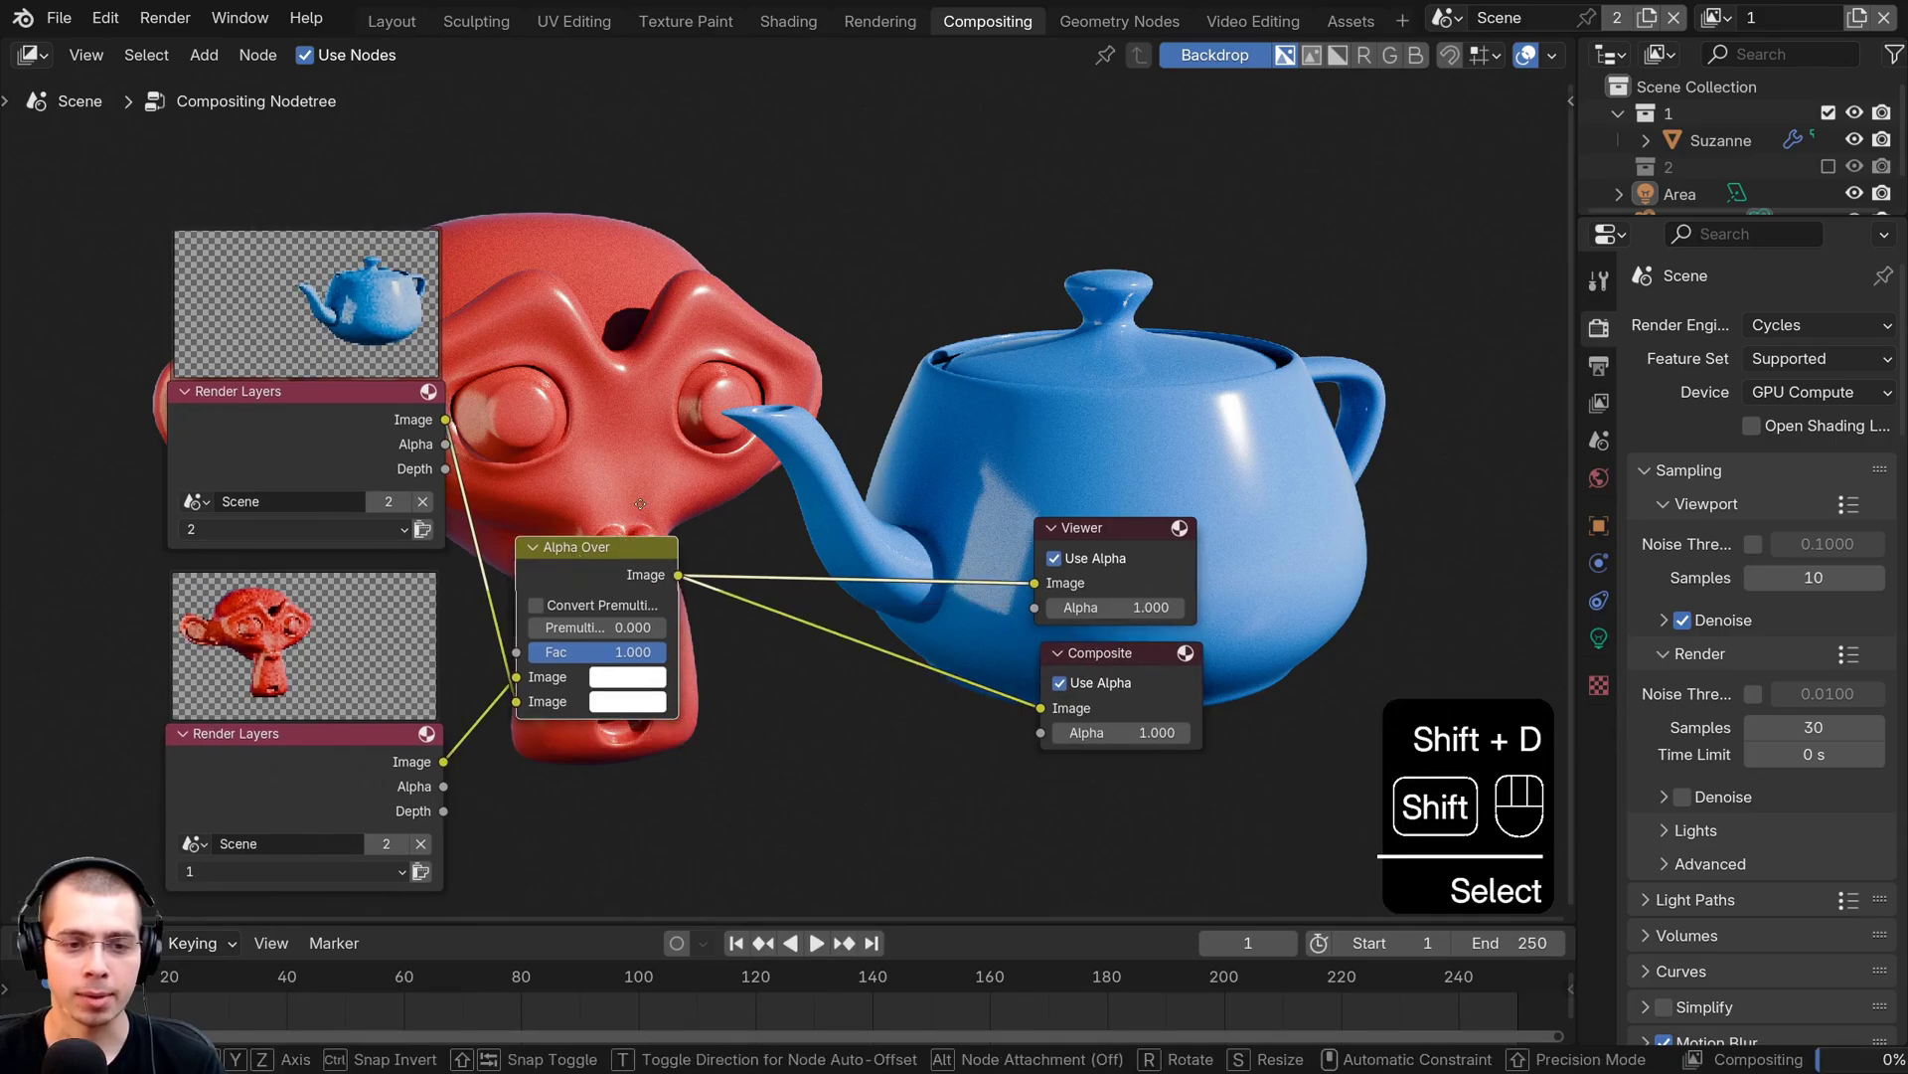
{"action": "left_click", "coordinate": [835, 615]}
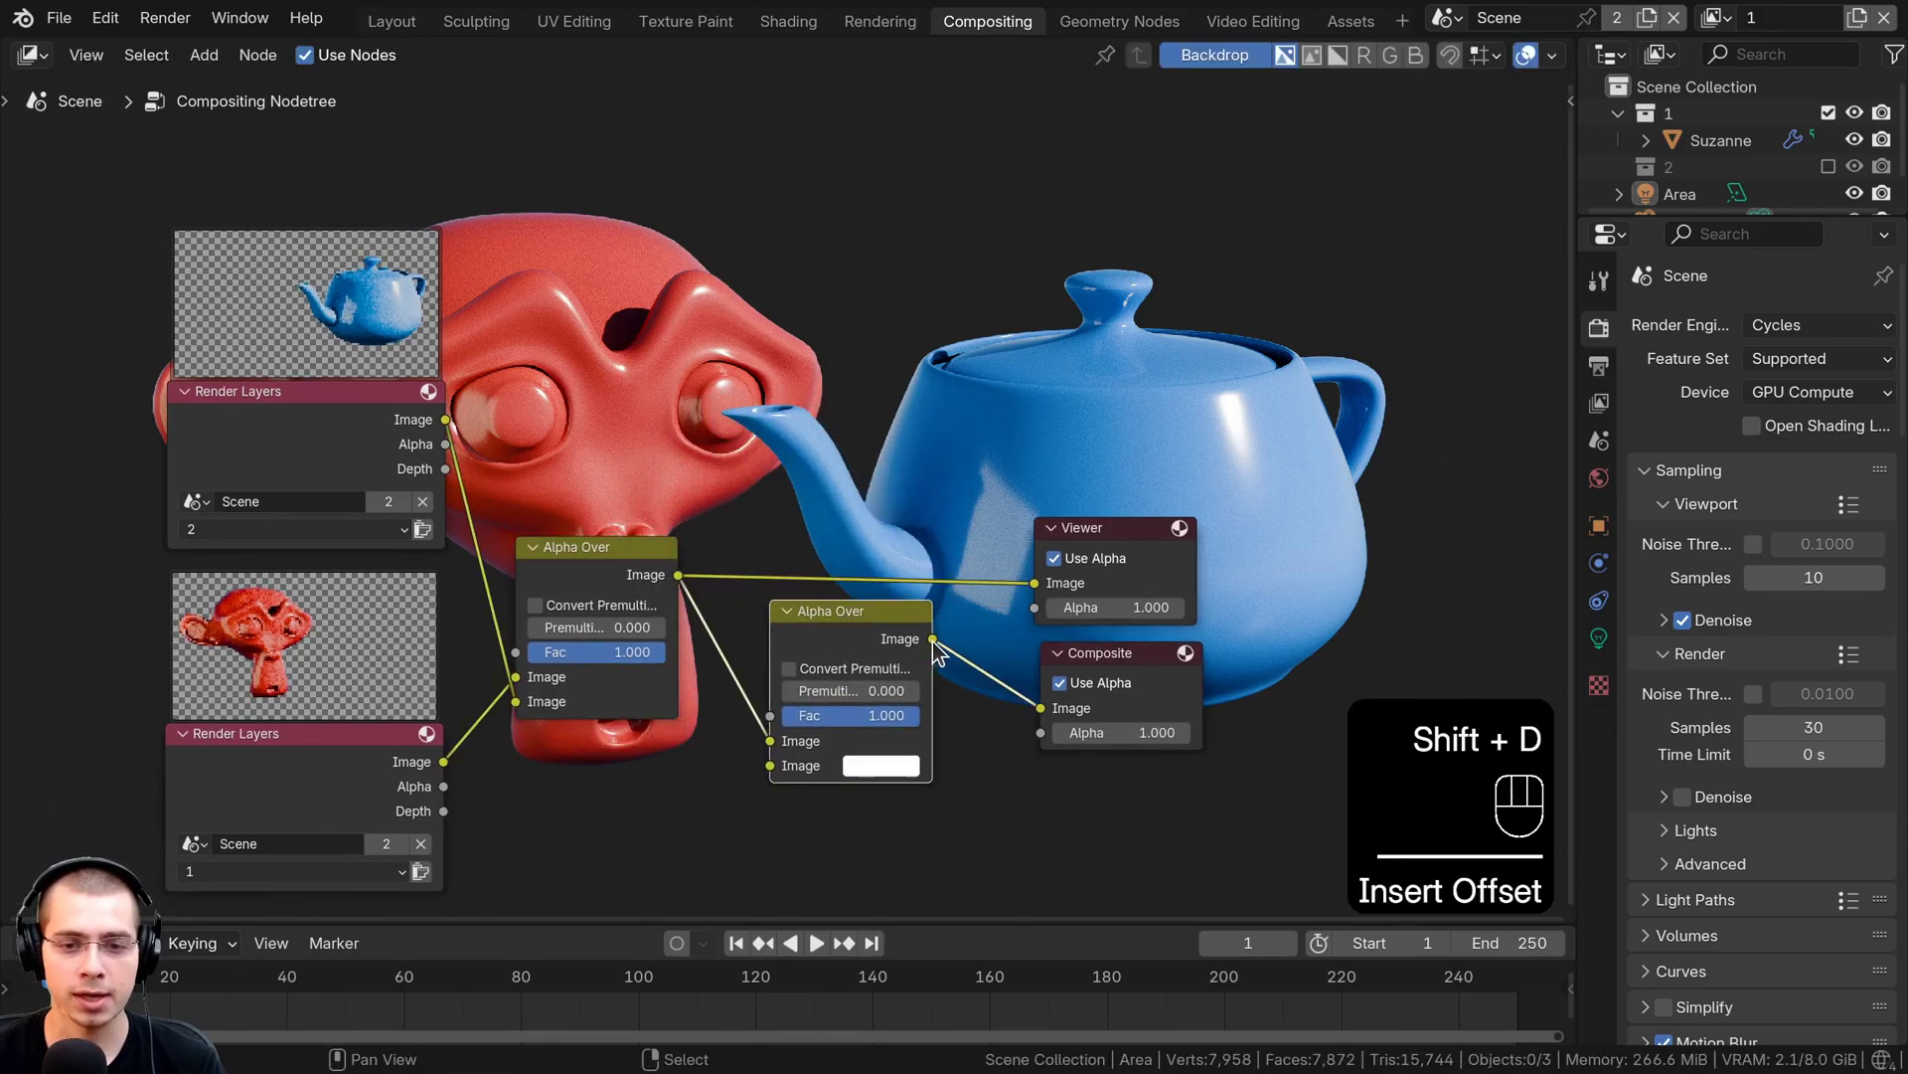
Link the second Alpha Over's output to the Viewer and feed the first Alpha Over into its lower Image input
{"action": "left_click_drag", "start_coordinate": [932, 638], "coordinate": [1031, 584]}
{"action": "left_click_drag", "start_coordinate": [867, 612], "coordinate": [871, 564]}
{"action": "left_click_drag", "start_coordinate": [748, 714], "coordinate": [775, 718]}
Set the second Alpha Over's upper Image colour to a dark blue-grey as the background
{"action": "left_click", "coordinate": [892, 700]}
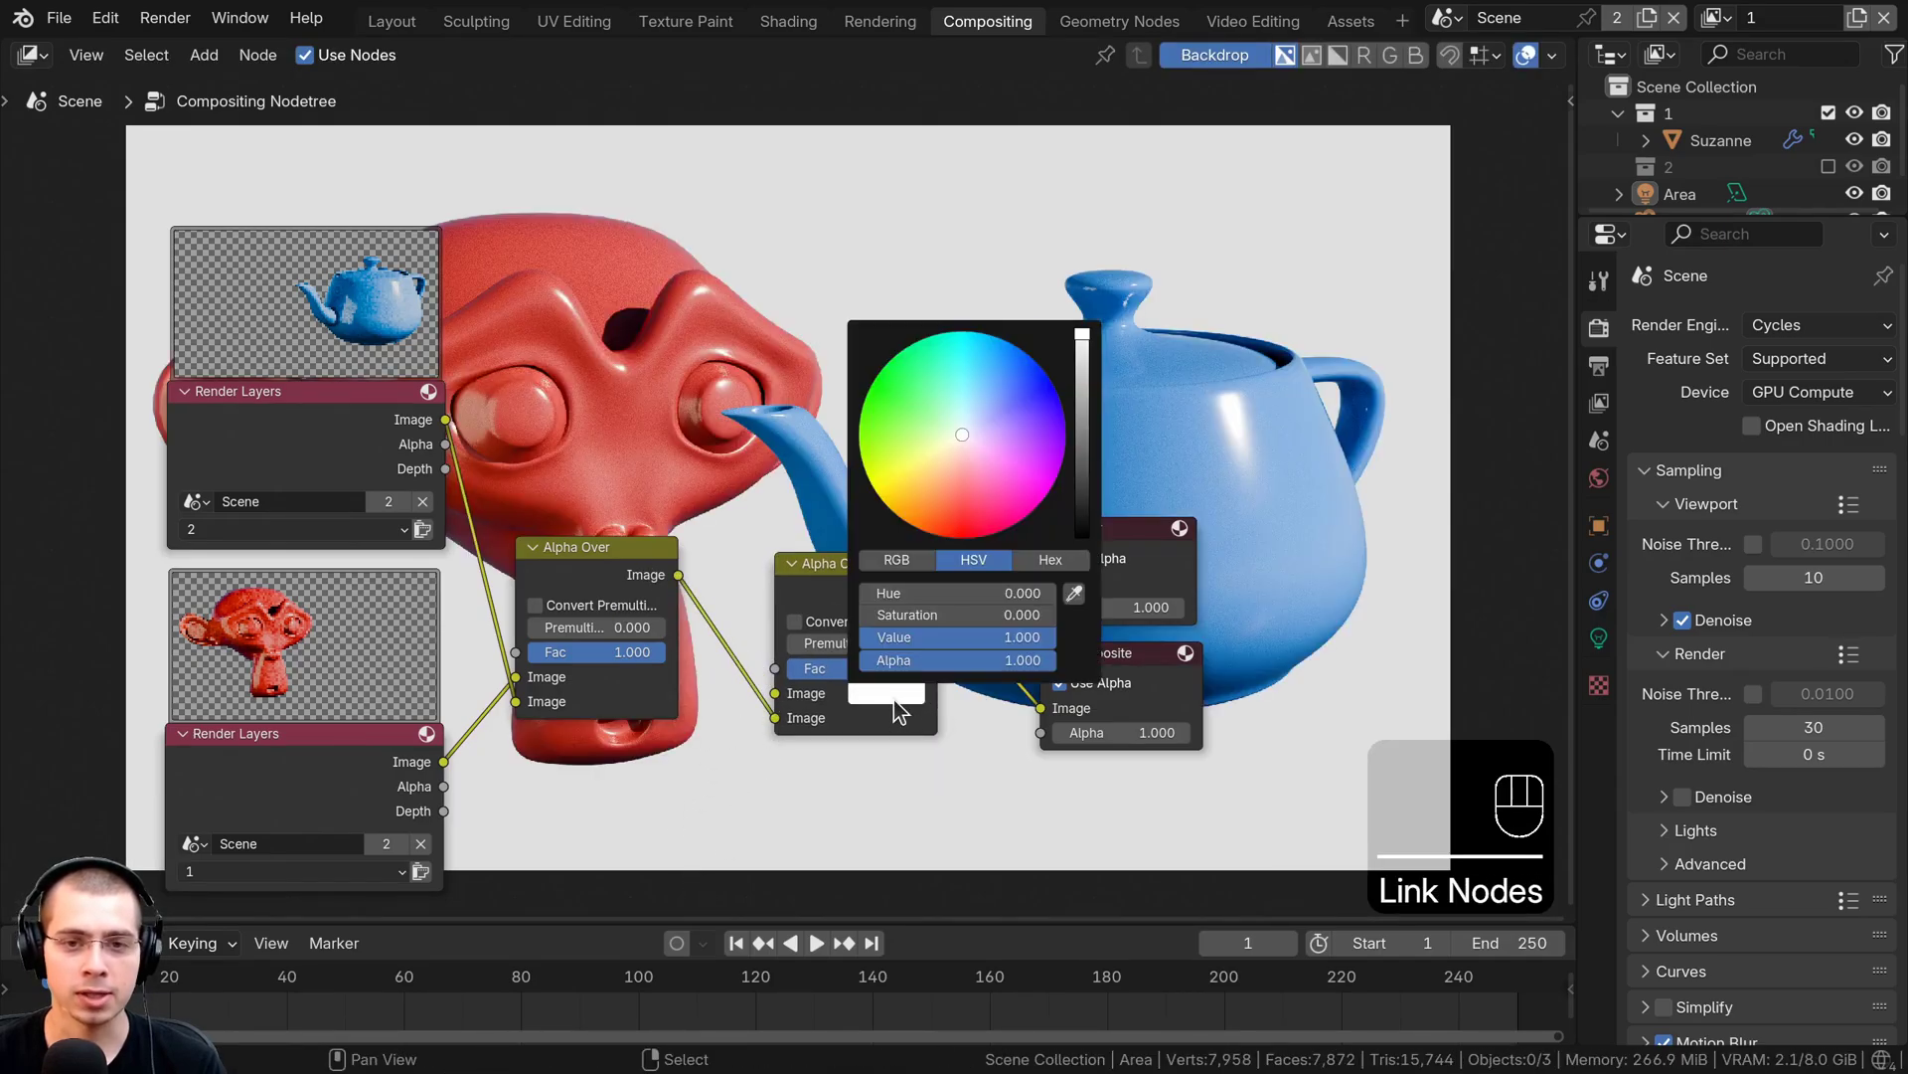
{"action": "left_click", "coordinate": [981, 376]}
{"action": "left_click_drag", "start_coordinate": [1082, 389], "coordinate": [1082, 440]}
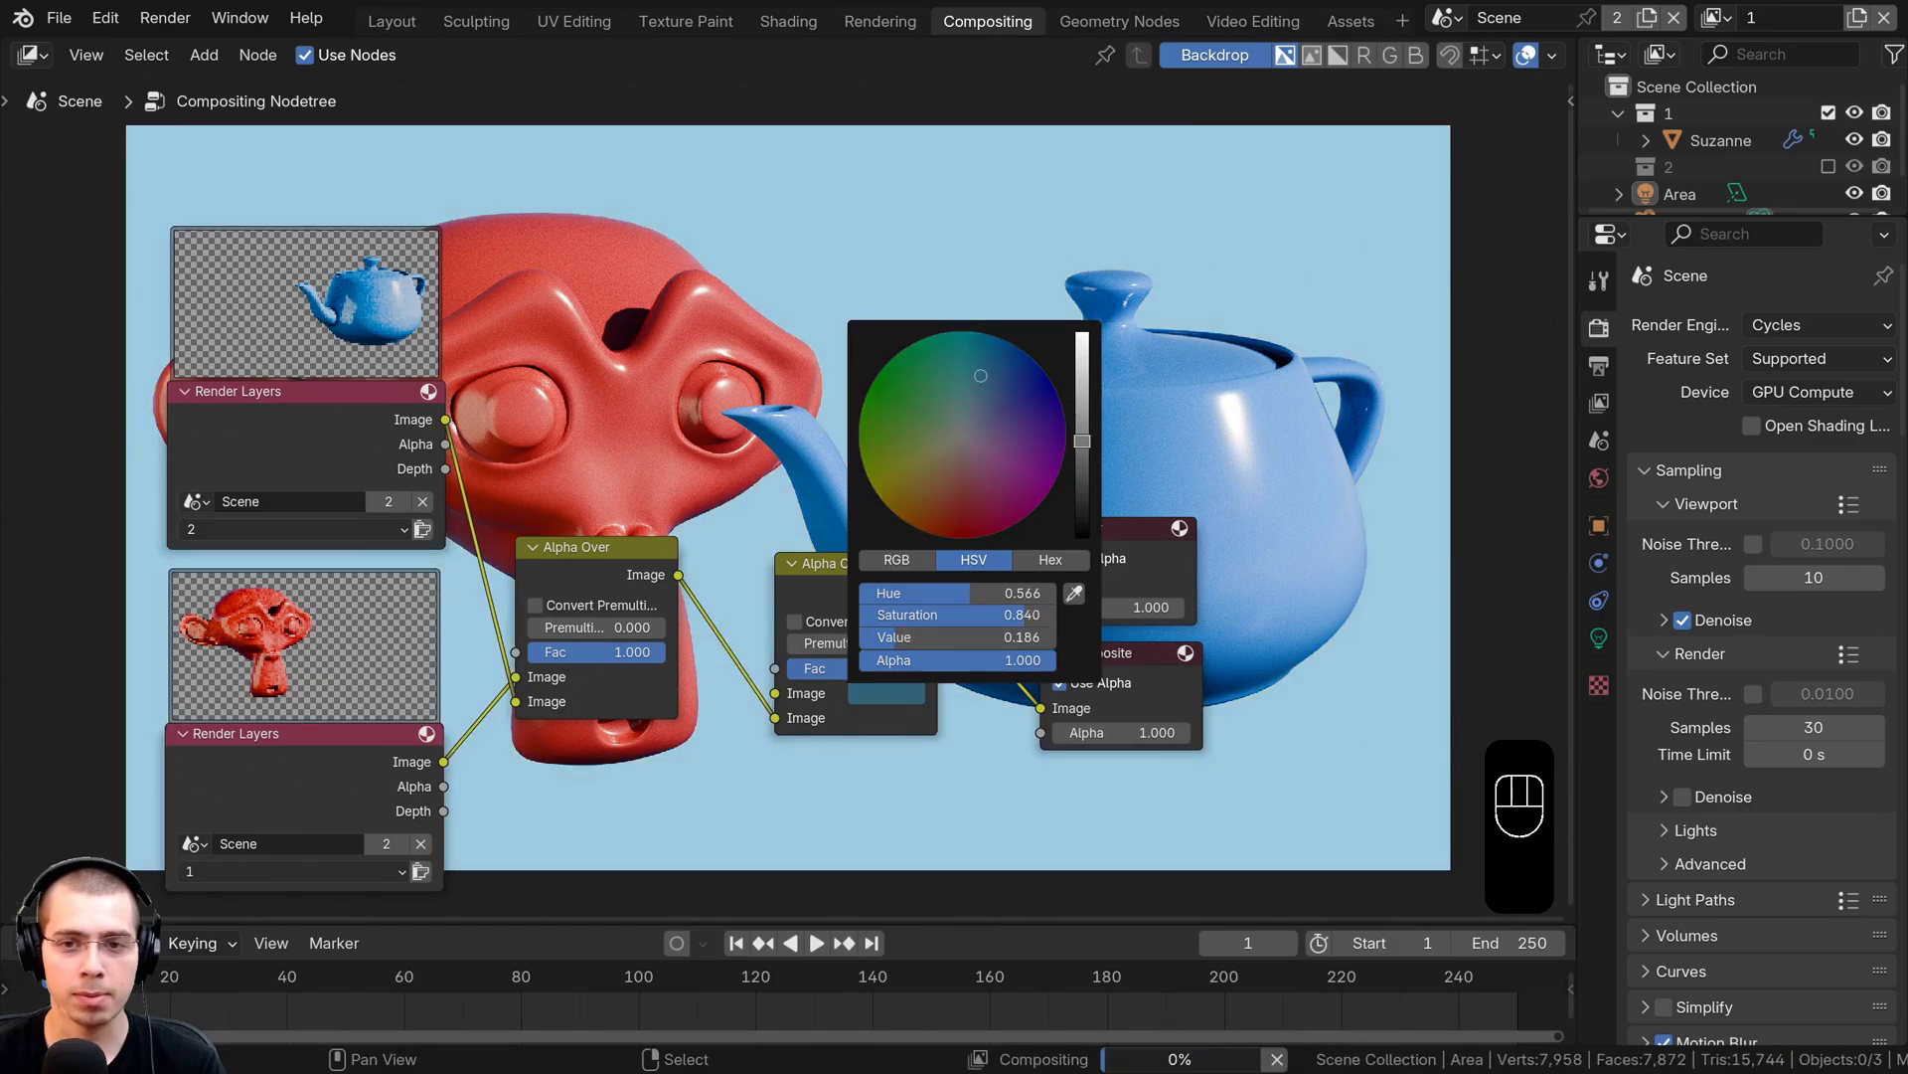
{"action": "left_click", "coordinate": [964, 370]}
{"action": "left_click", "coordinate": [1081, 517]}
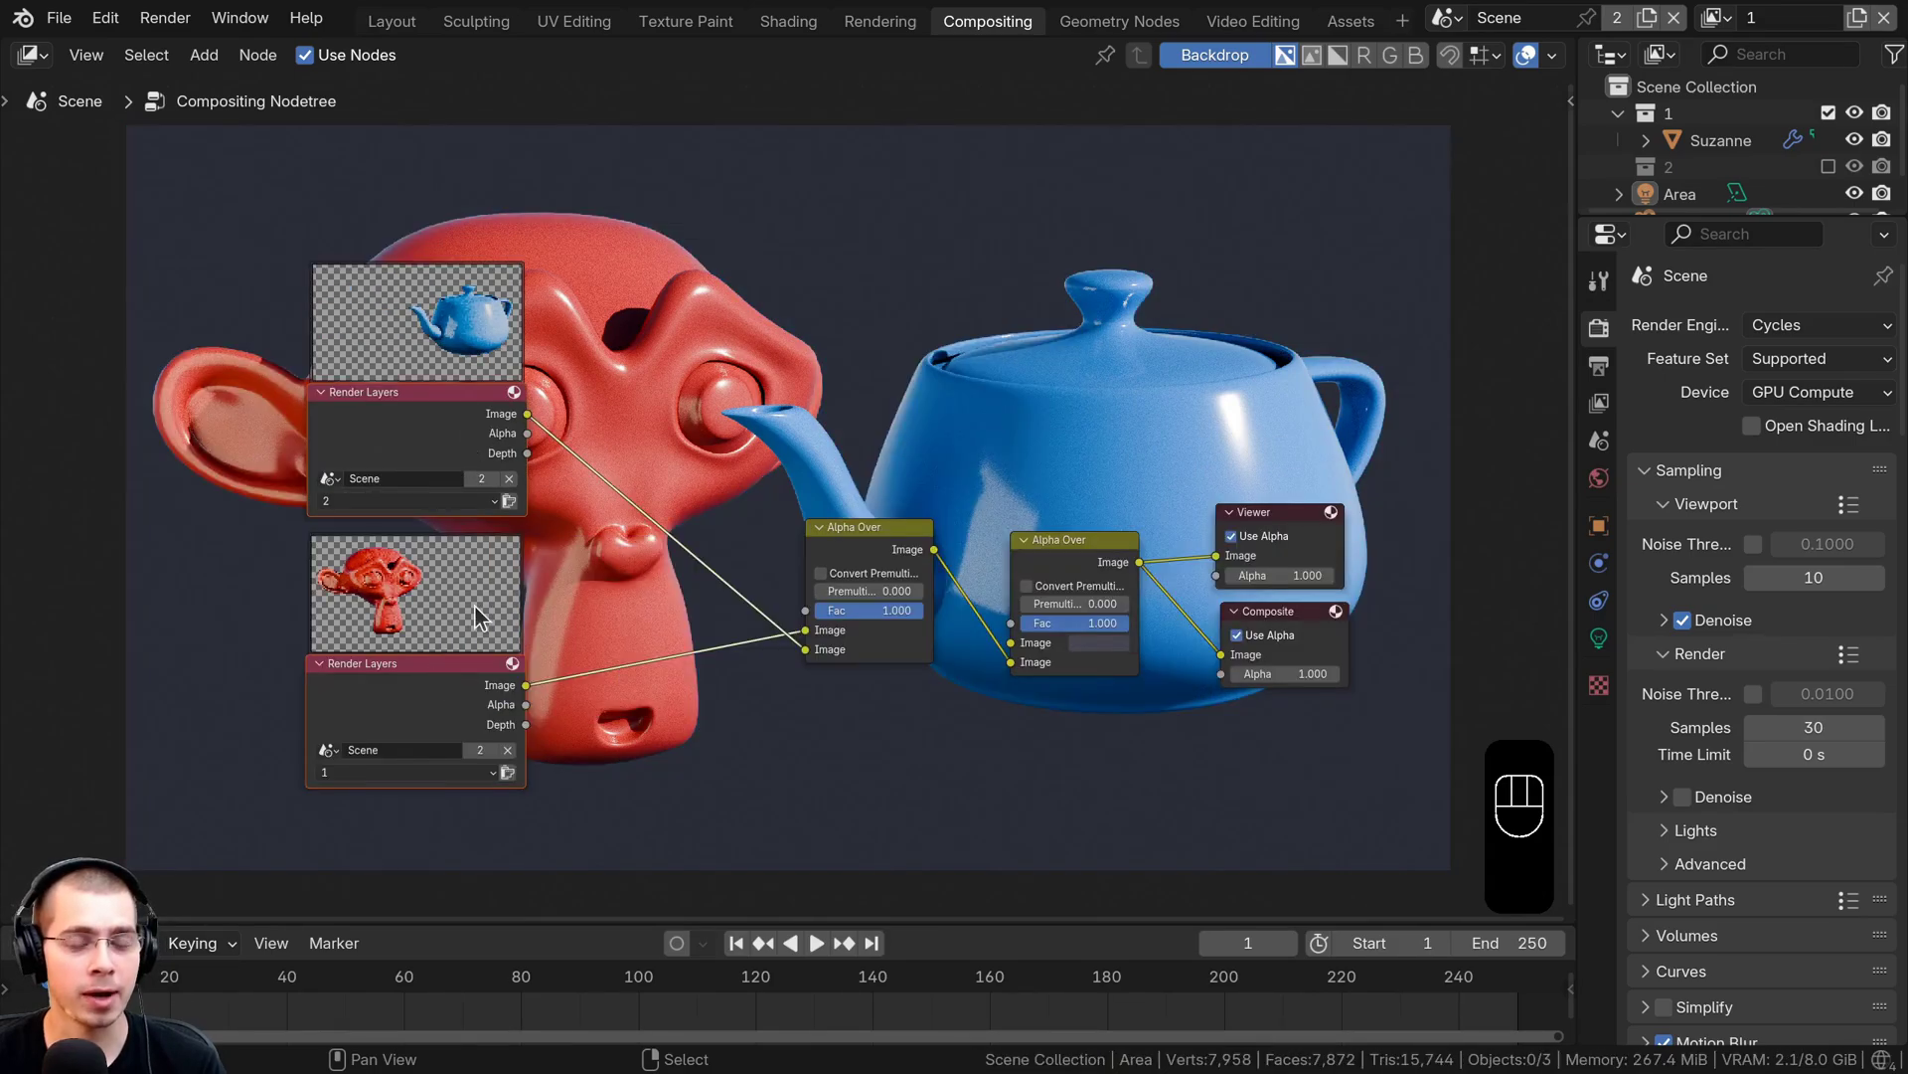
{"action": "key", "text": "Home"}
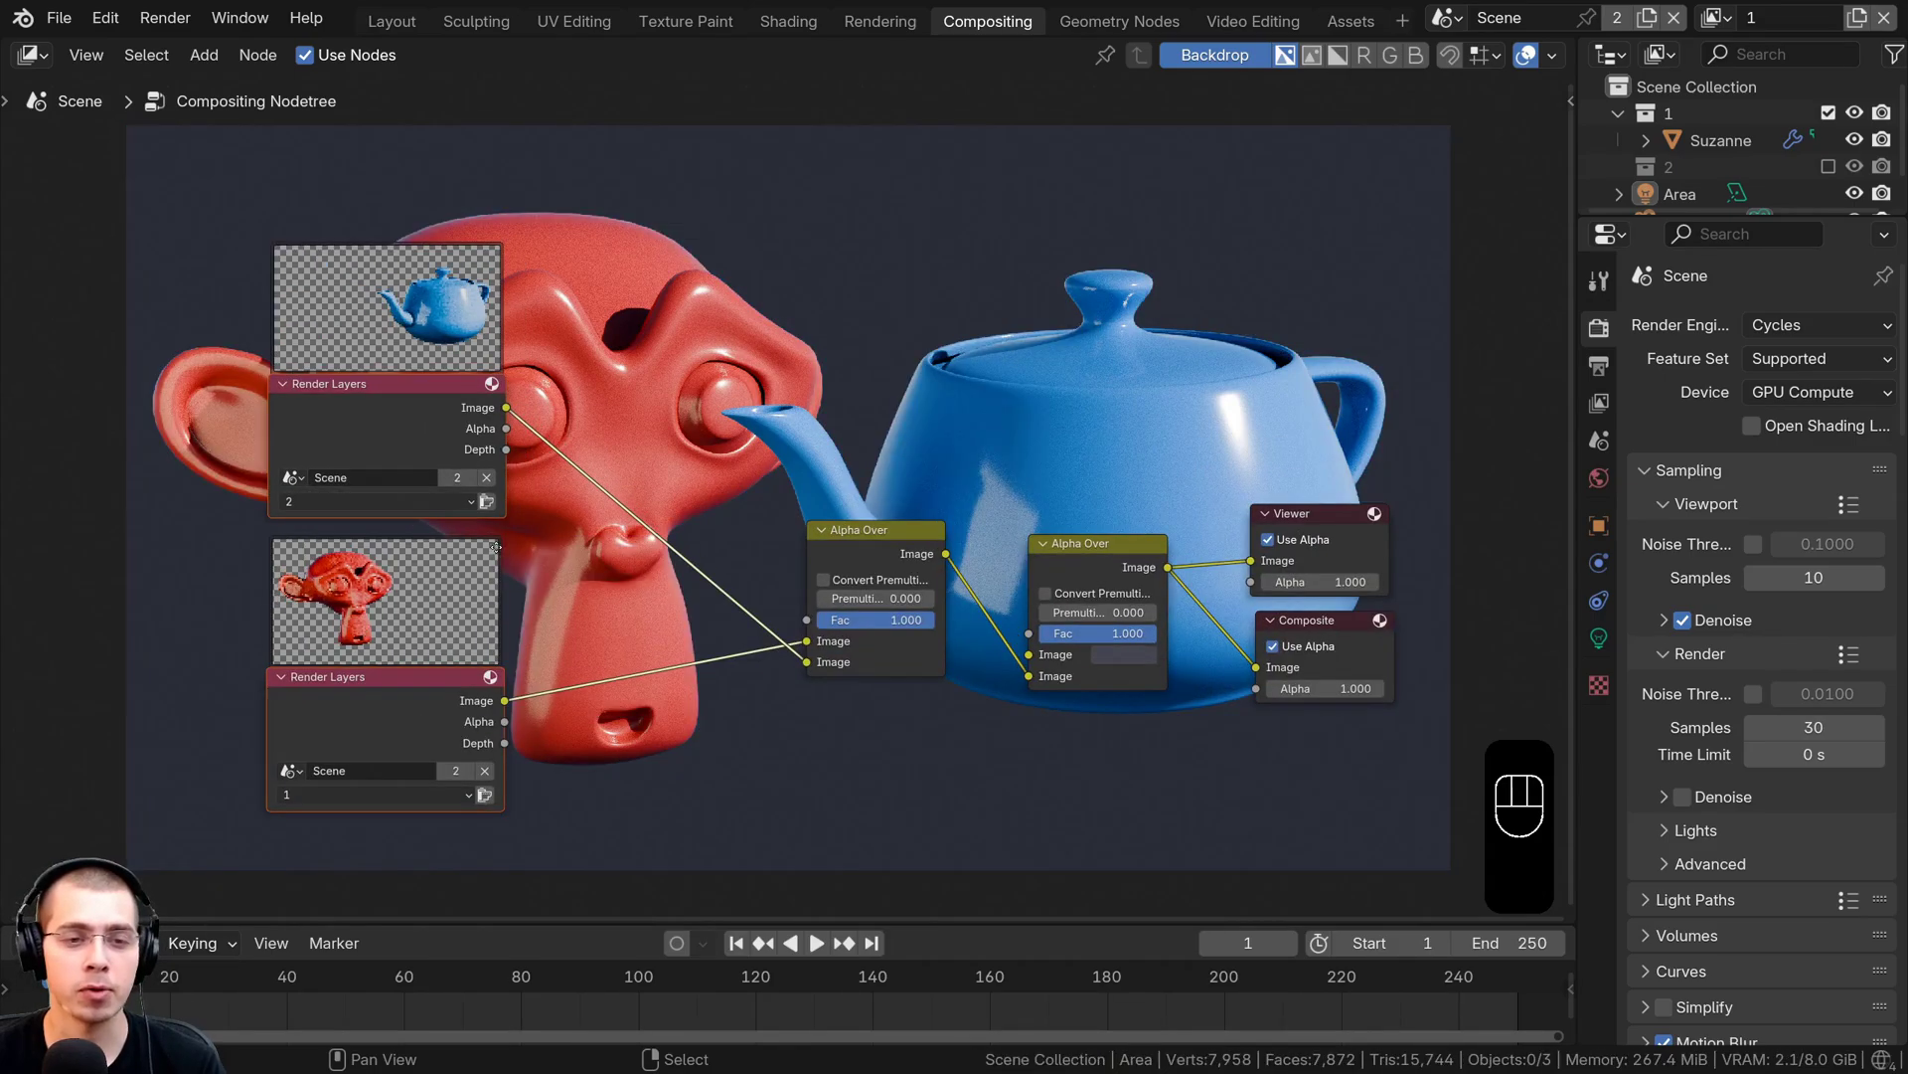
{"action": "key", "text": "a"}
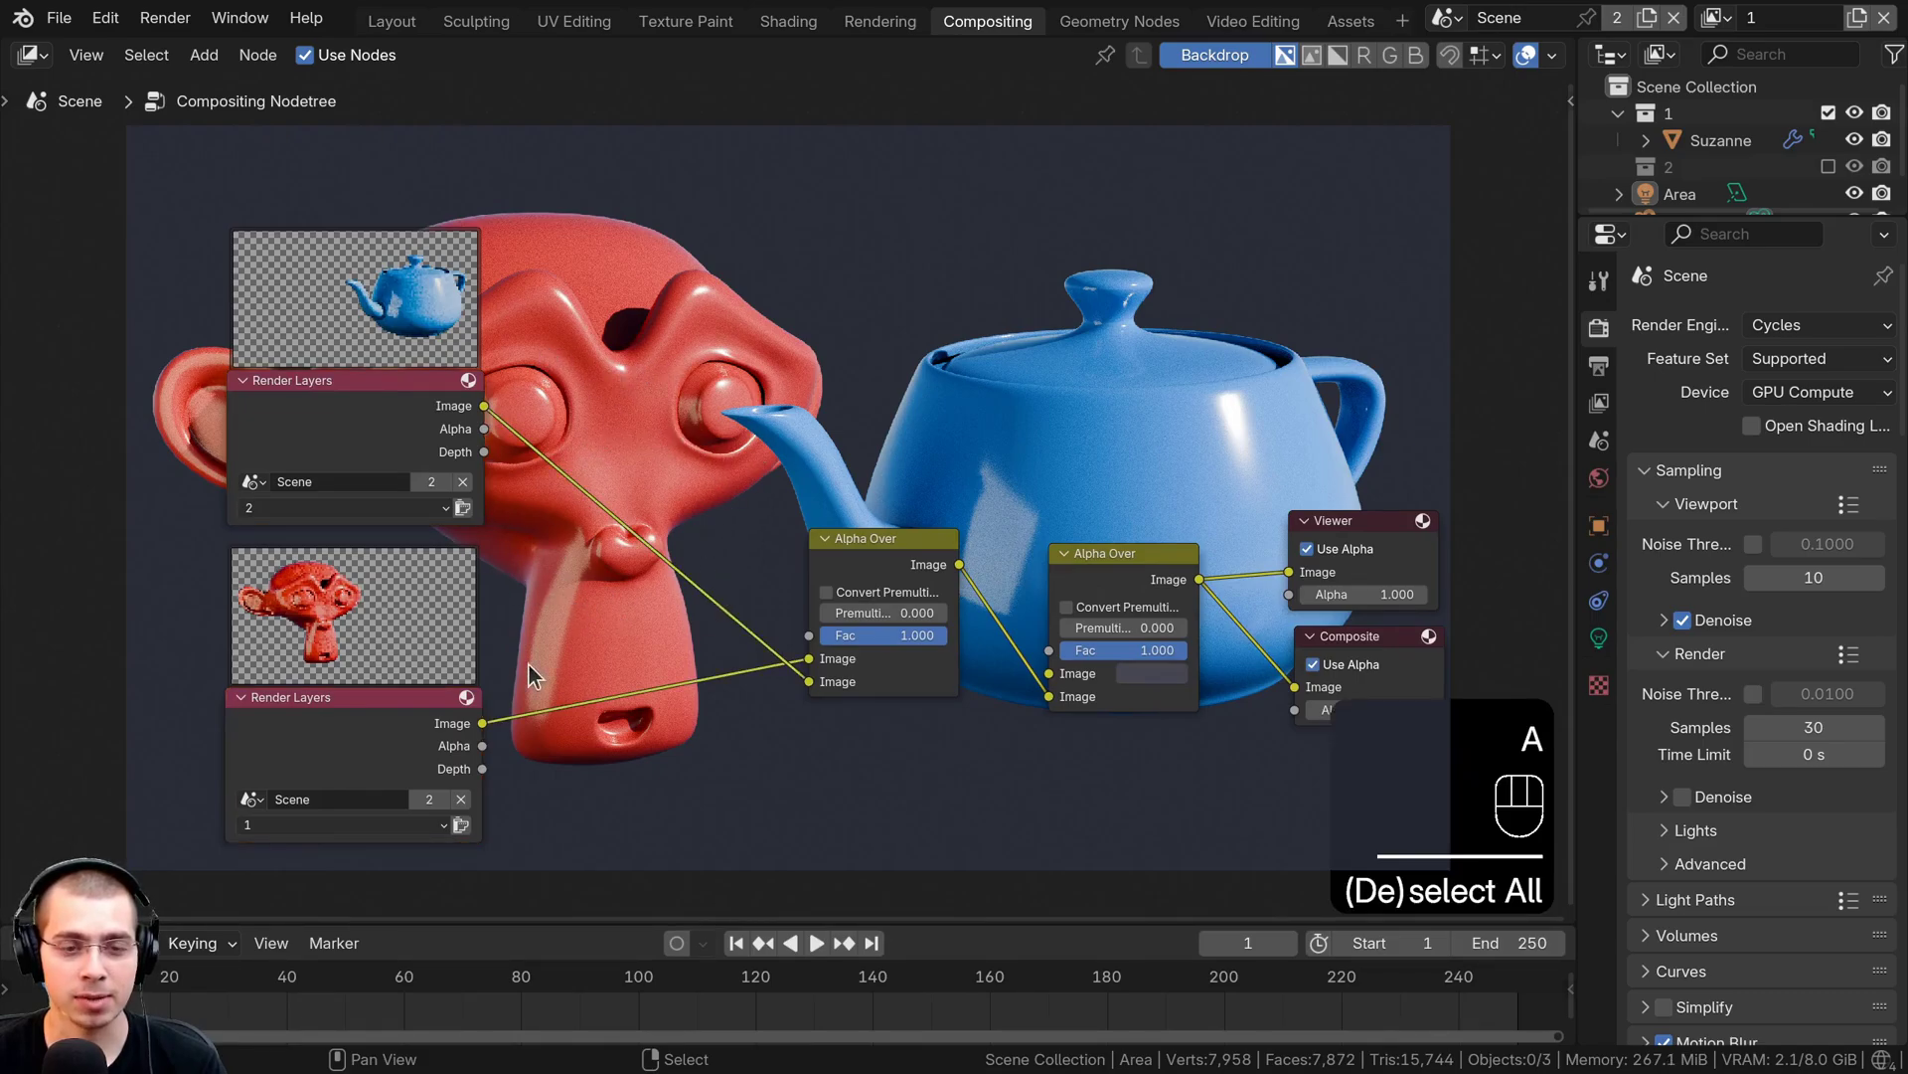
Insert an RGB Curves node after the teapot's render layer and darken it with a curve point at about 0.57, 0.35
{"action": "middle_click_drag", "start_coordinate": [694, 534], "coordinate": [705, 592]}
{"action": "key", "text": "shift+a"}
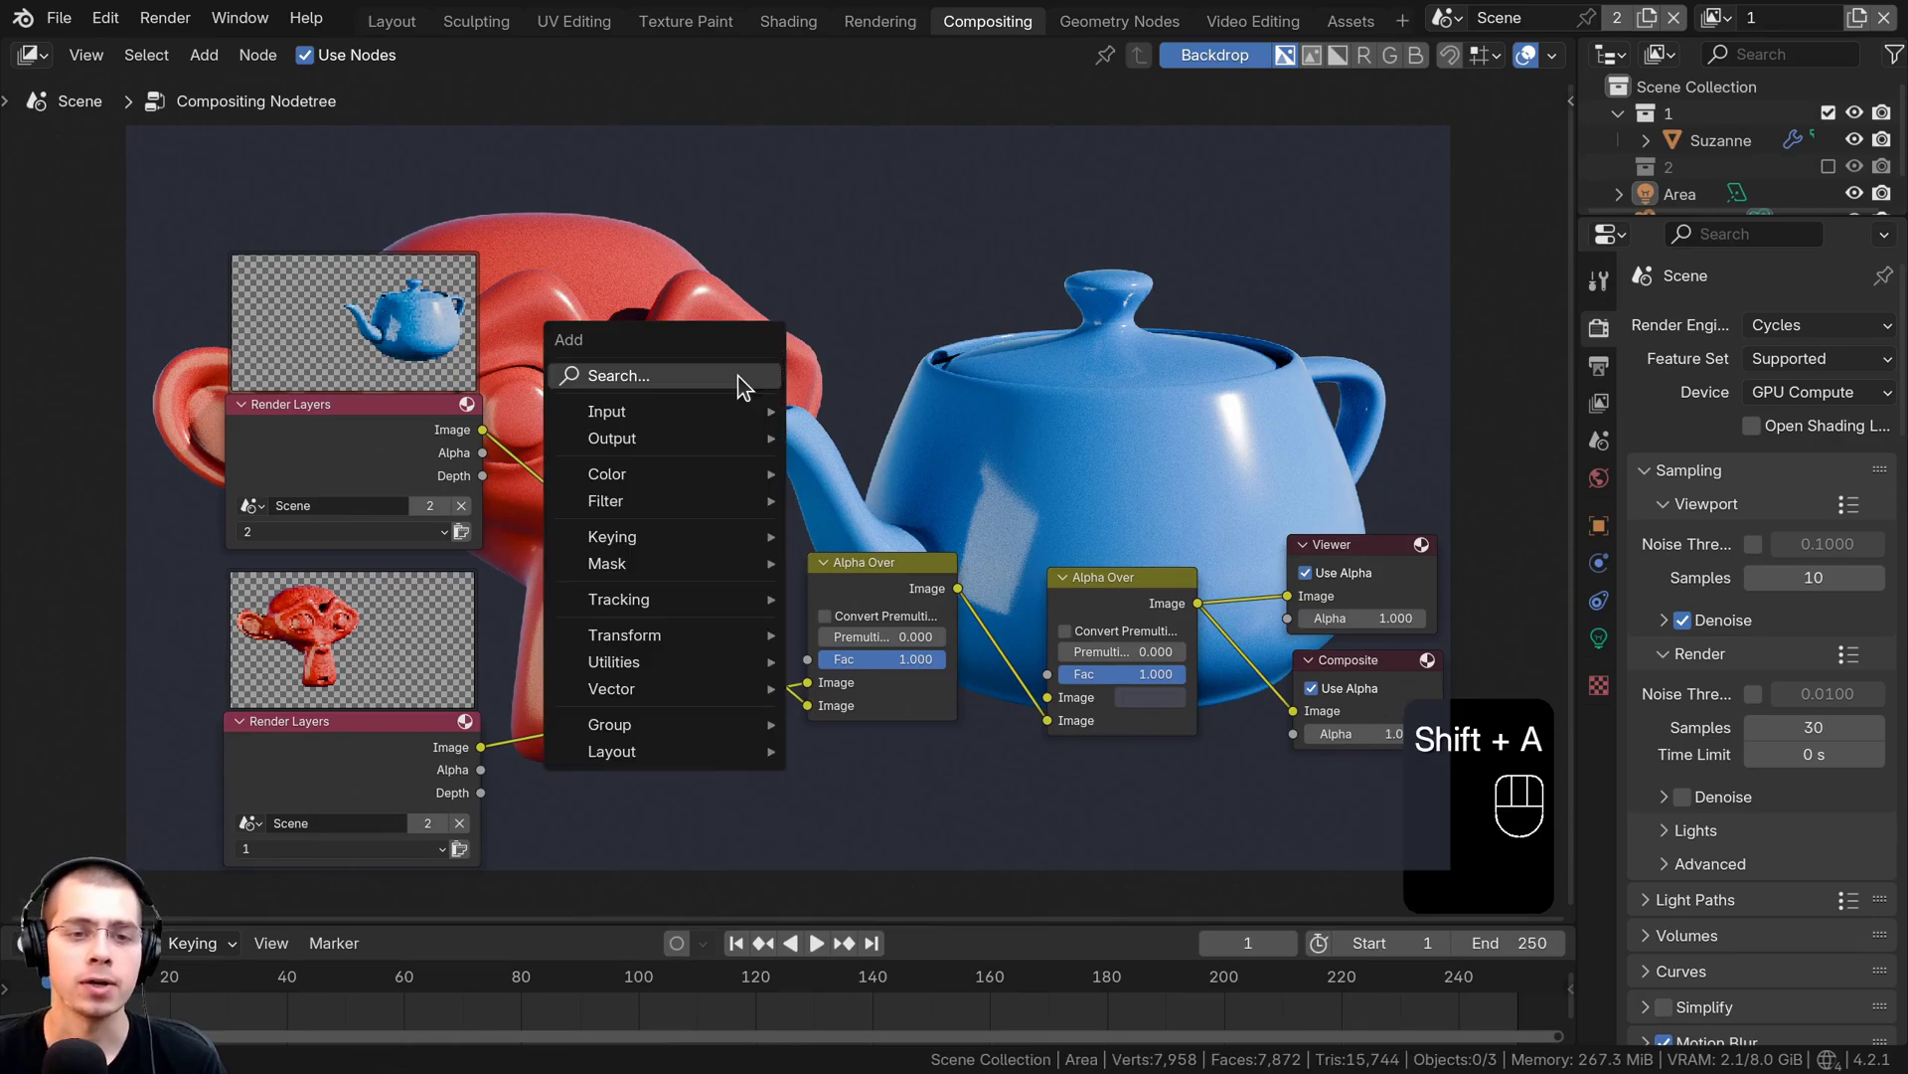
{"action": "left_click", "coordinate": [738, 373]}
{"action": "type", "text": "rgb"}
{"action": "left_click", "coordinate": [906, 478]}
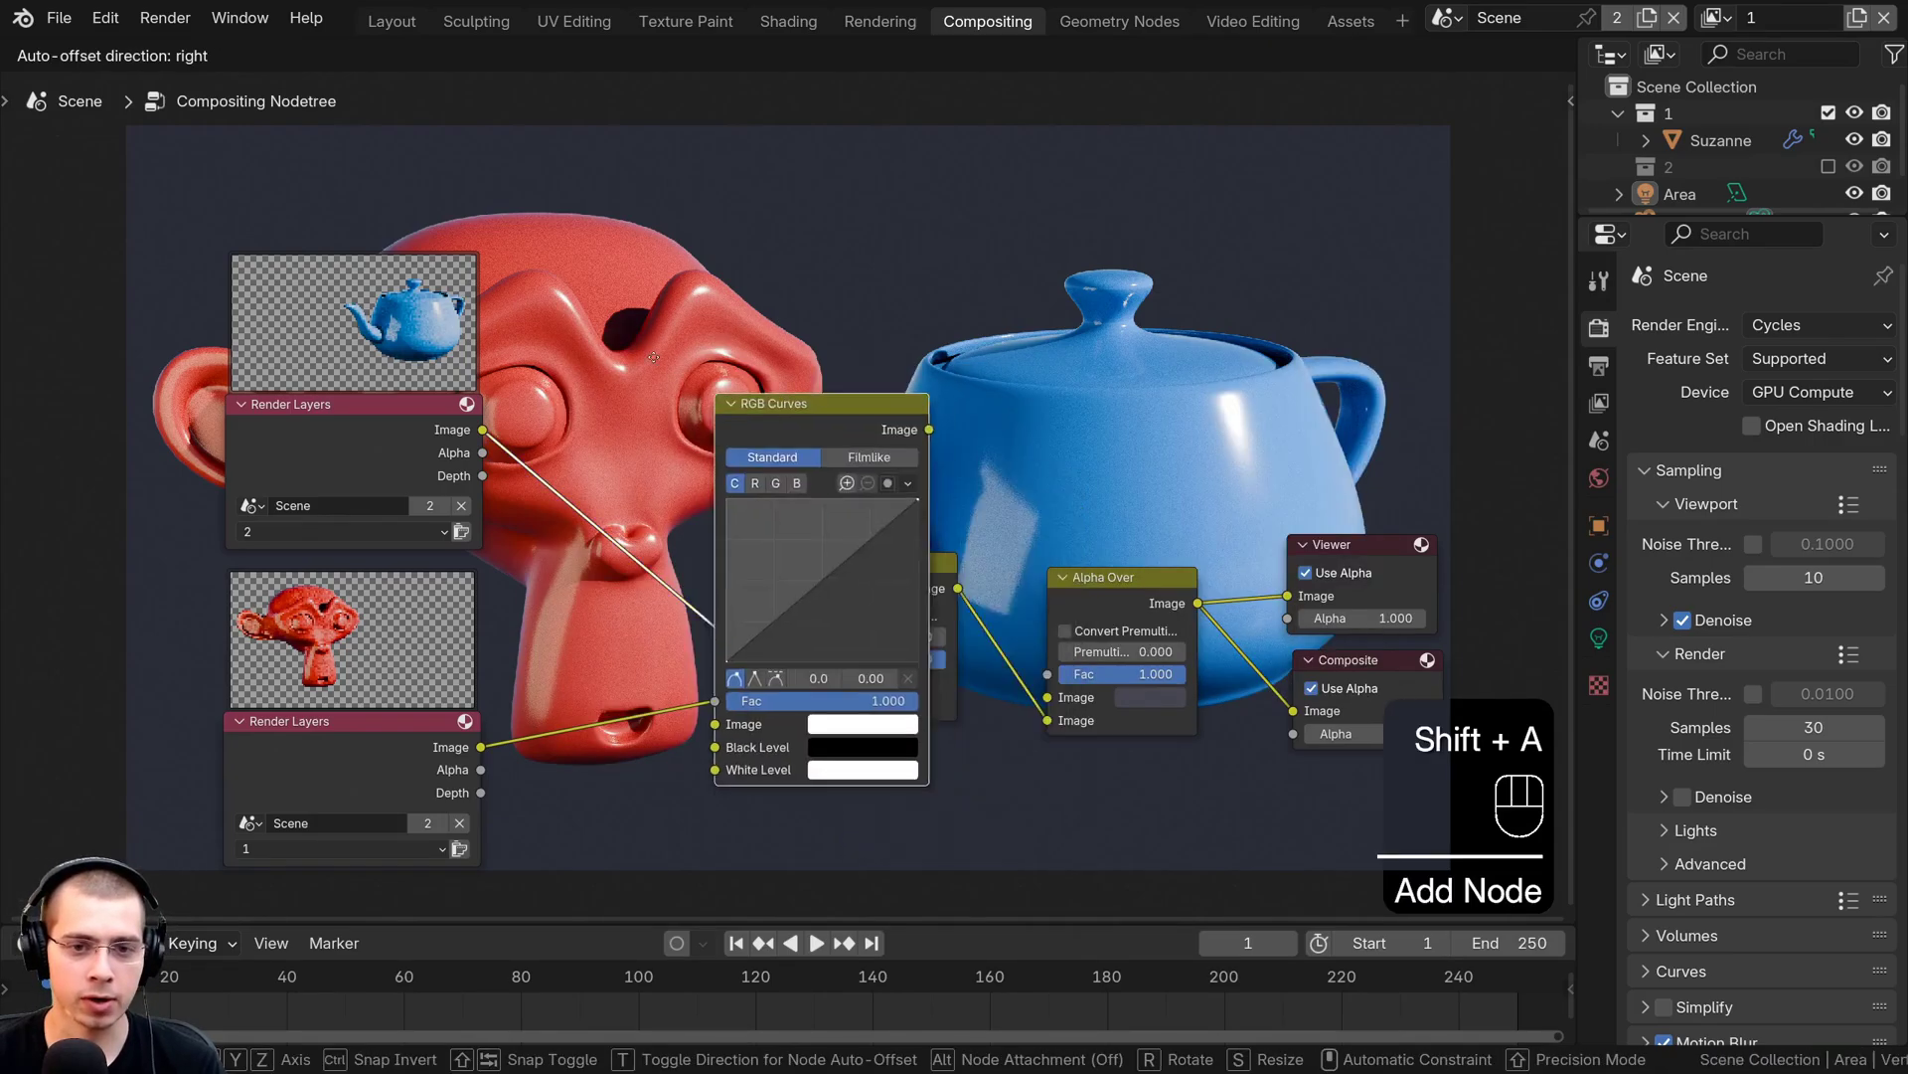
{"action": "left_click", "coordinate": [659, 606]}
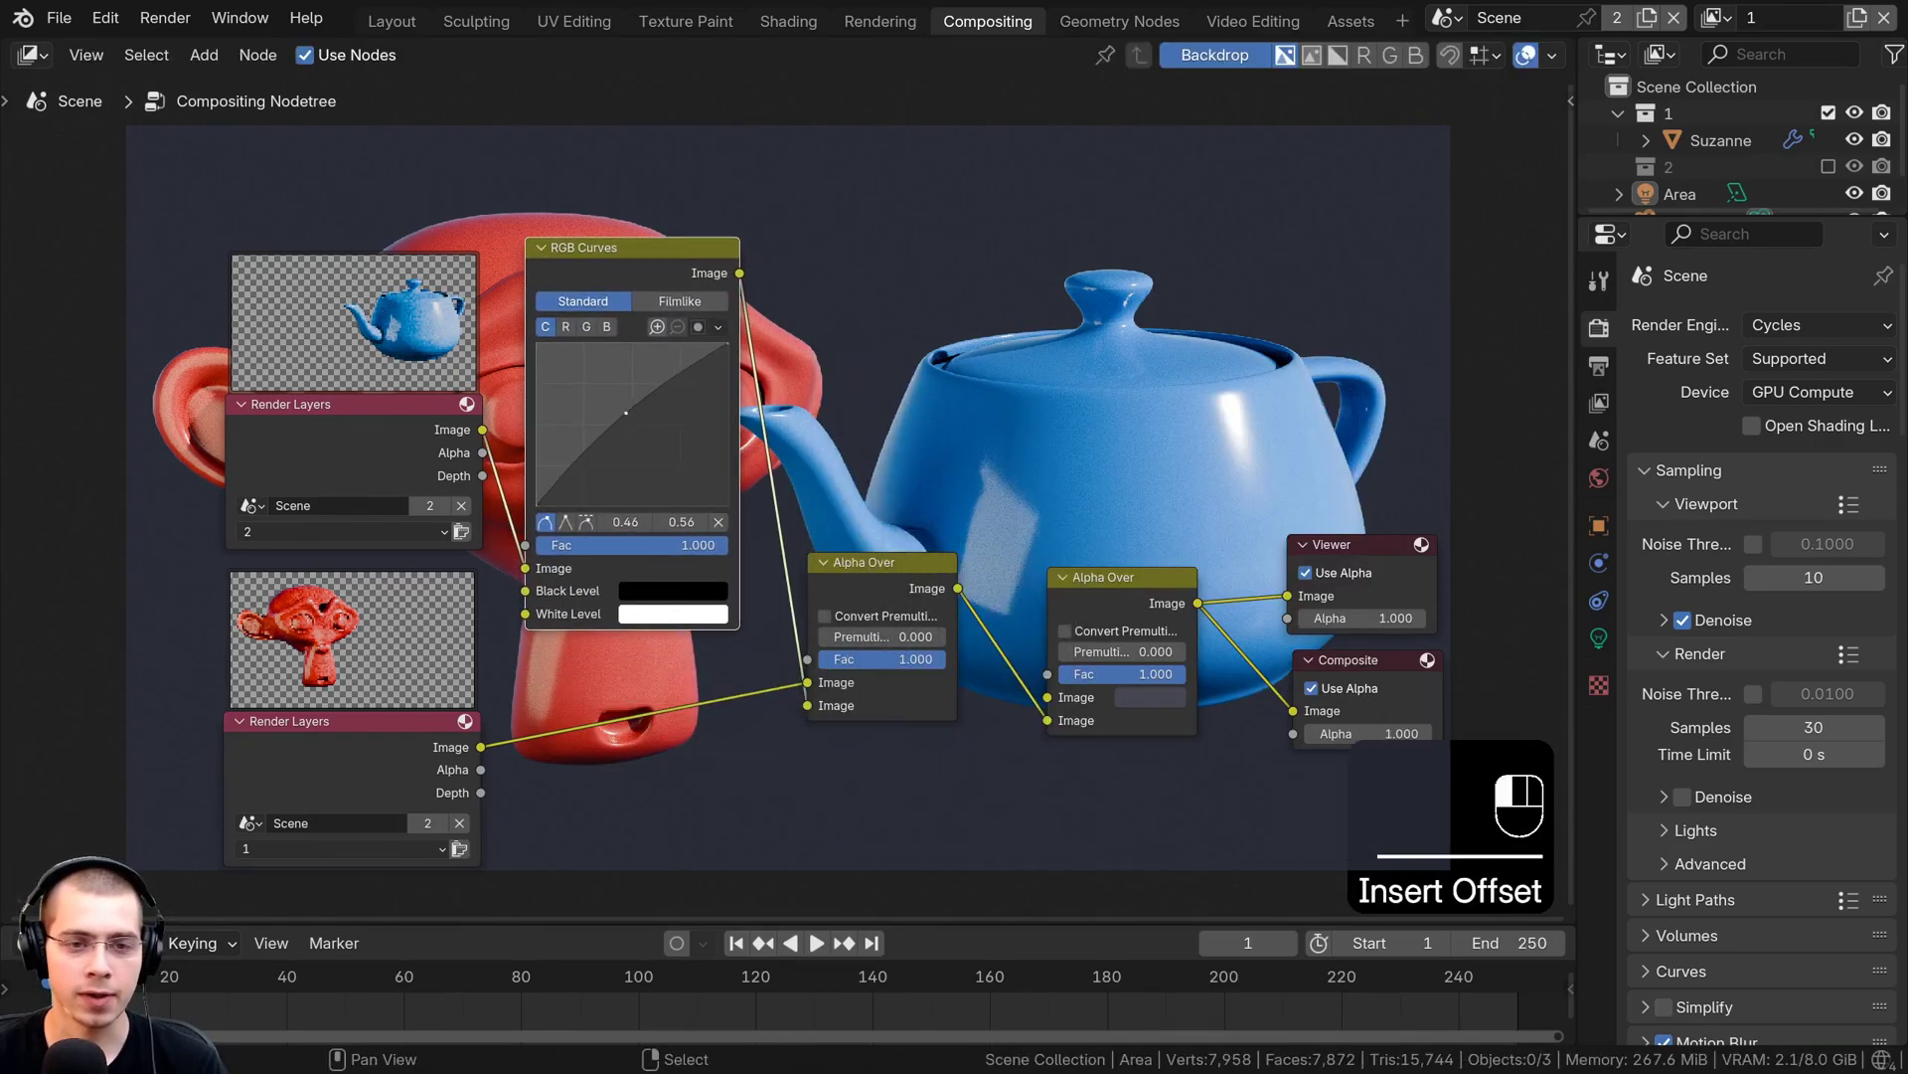
{"action": "left_click_drag", "start_coordinate": [626, 411], "coordinate": [664, 456]}
Insert a Blur node after RGB Curves on the teapot layer and set its X and Y size to 127
{"action": "middle_click_drag", "start_coordinate": [939, 362], "coordinate": [711, 428]}
{"action": "key", "text": "shift+a"}
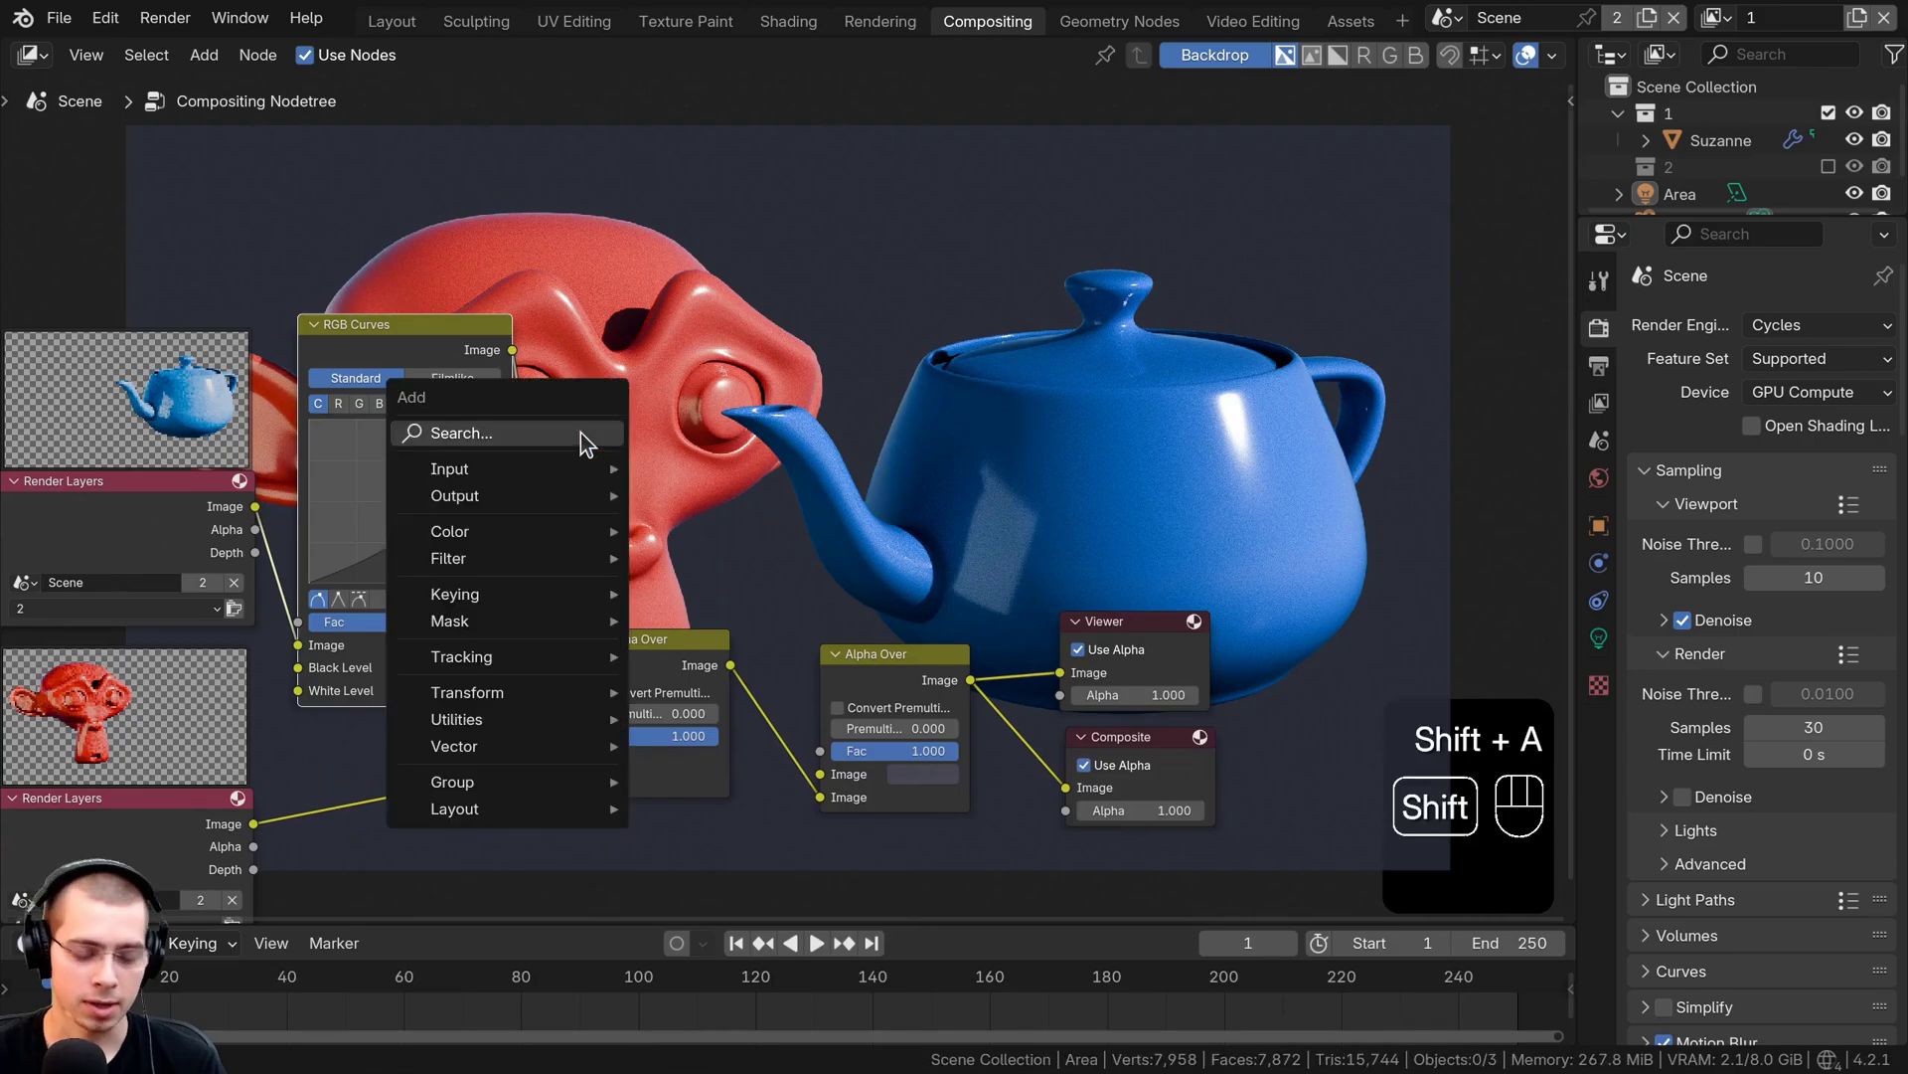
{"action": "left_click", "coordinate": [581, 432]}
{"action": "type", "text": "bl"}
{"action": "left_click", "coordinate": [617, 481]}
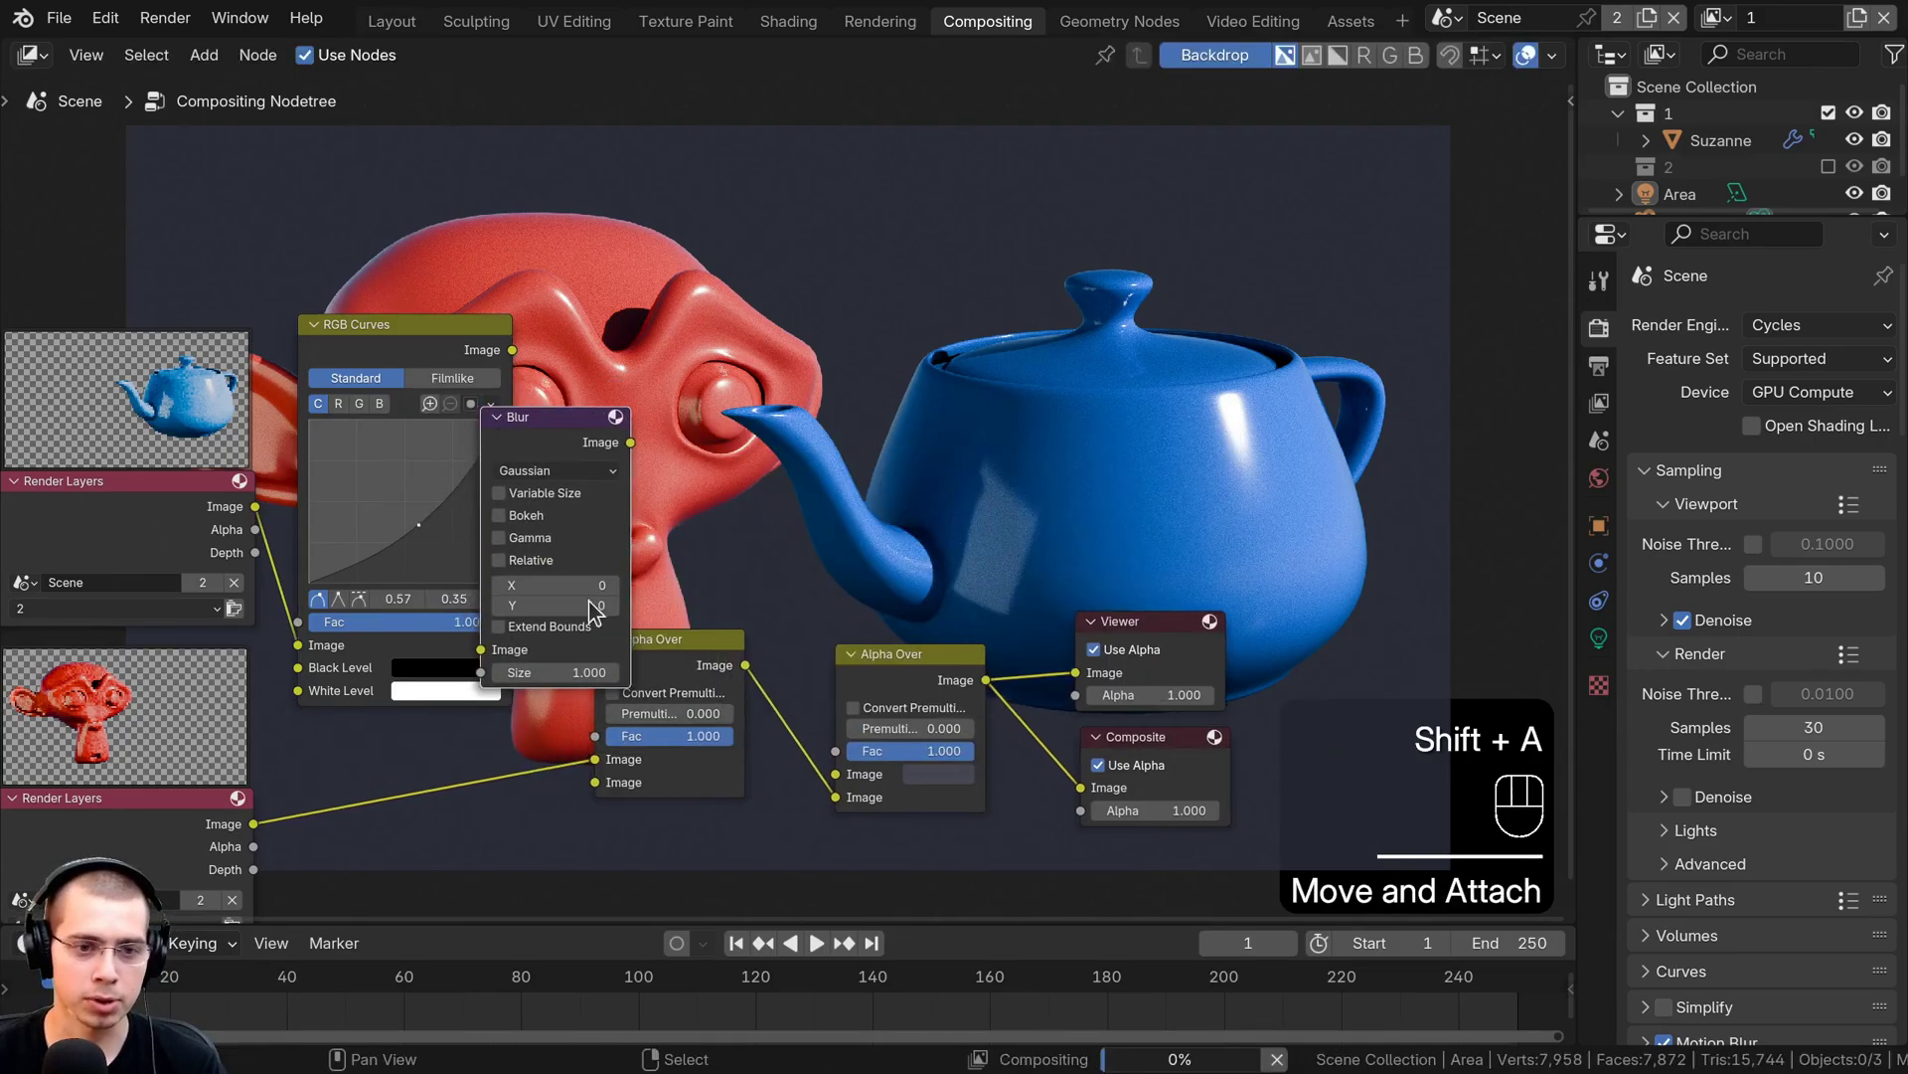
{"action": "left_click", "coordinate": [586, 437]}
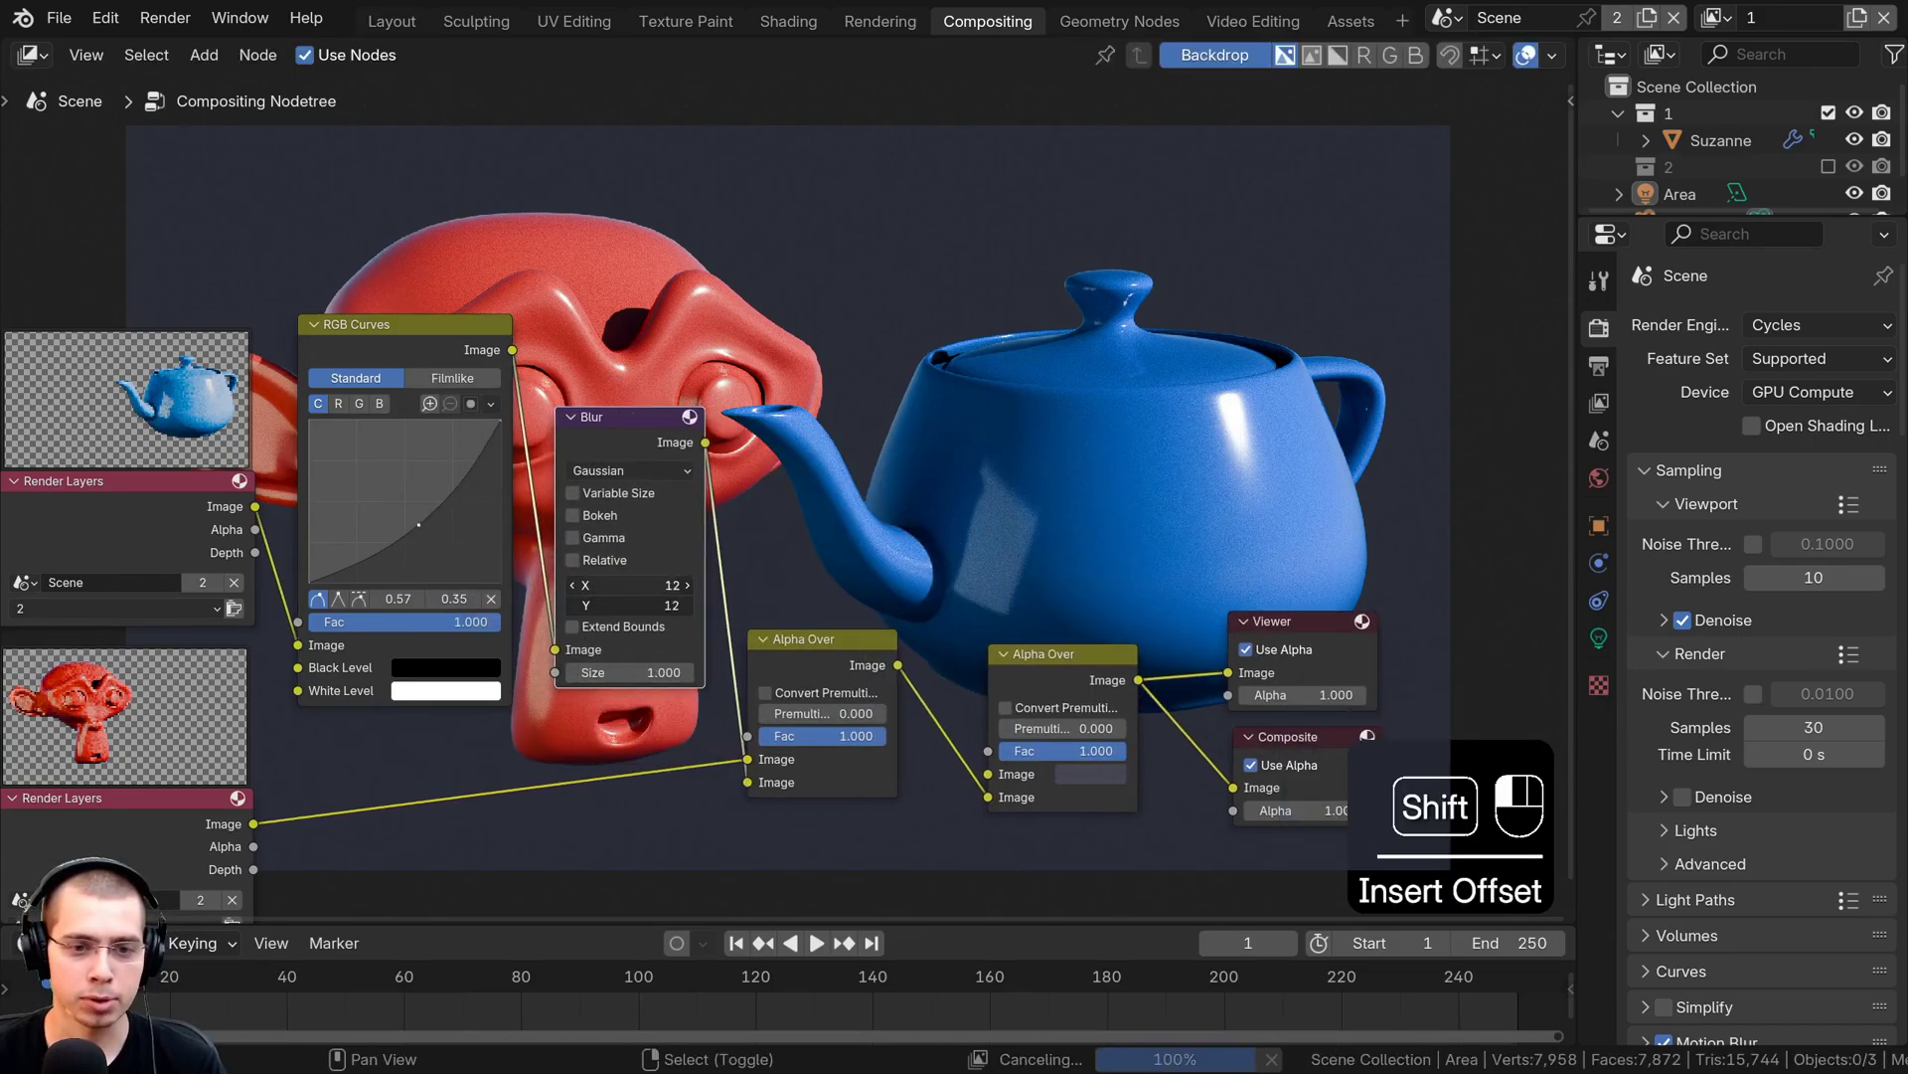
{"action": "left_click_drag", "start_coordinate": [630, 584], "coordinate": [770, 585], "text": "shift"}
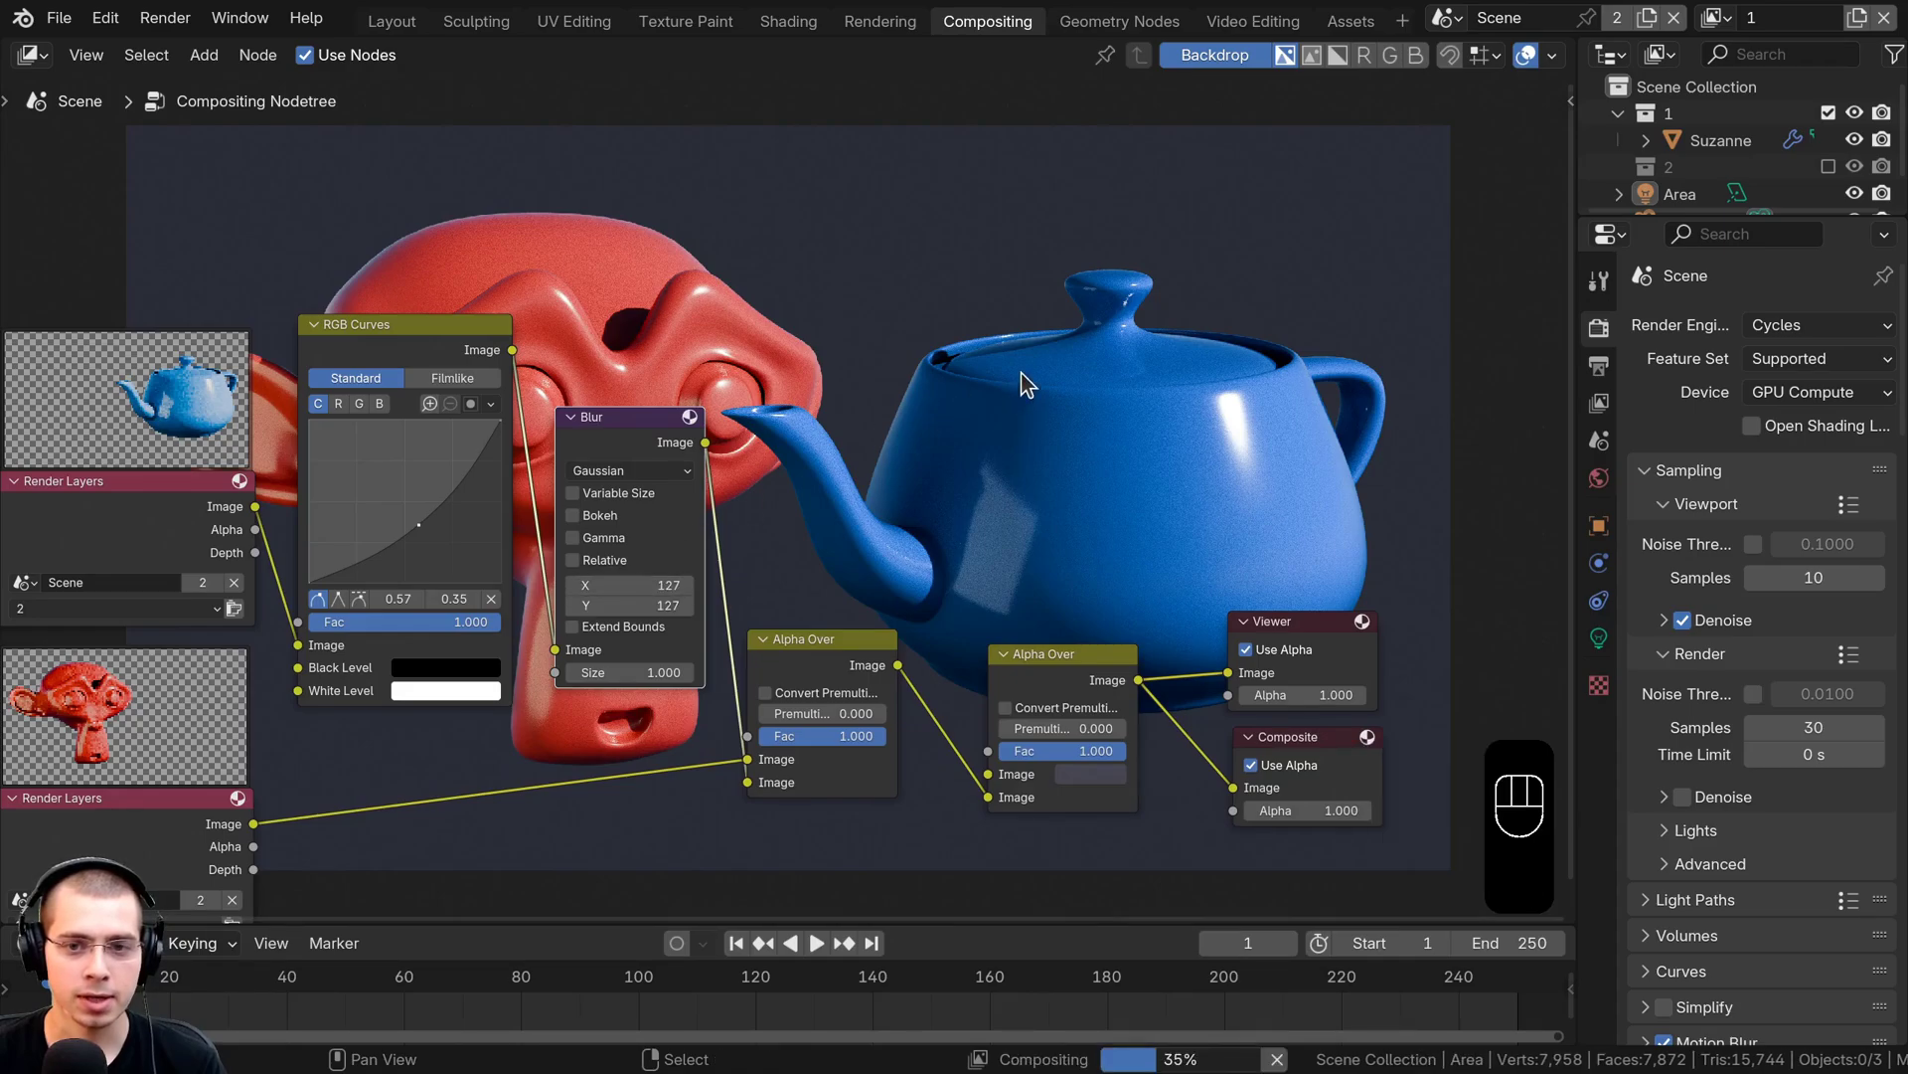
{"action": "middle_click_drag", "start_coordinate": [871, 124], "coordinate": [737, 366]}
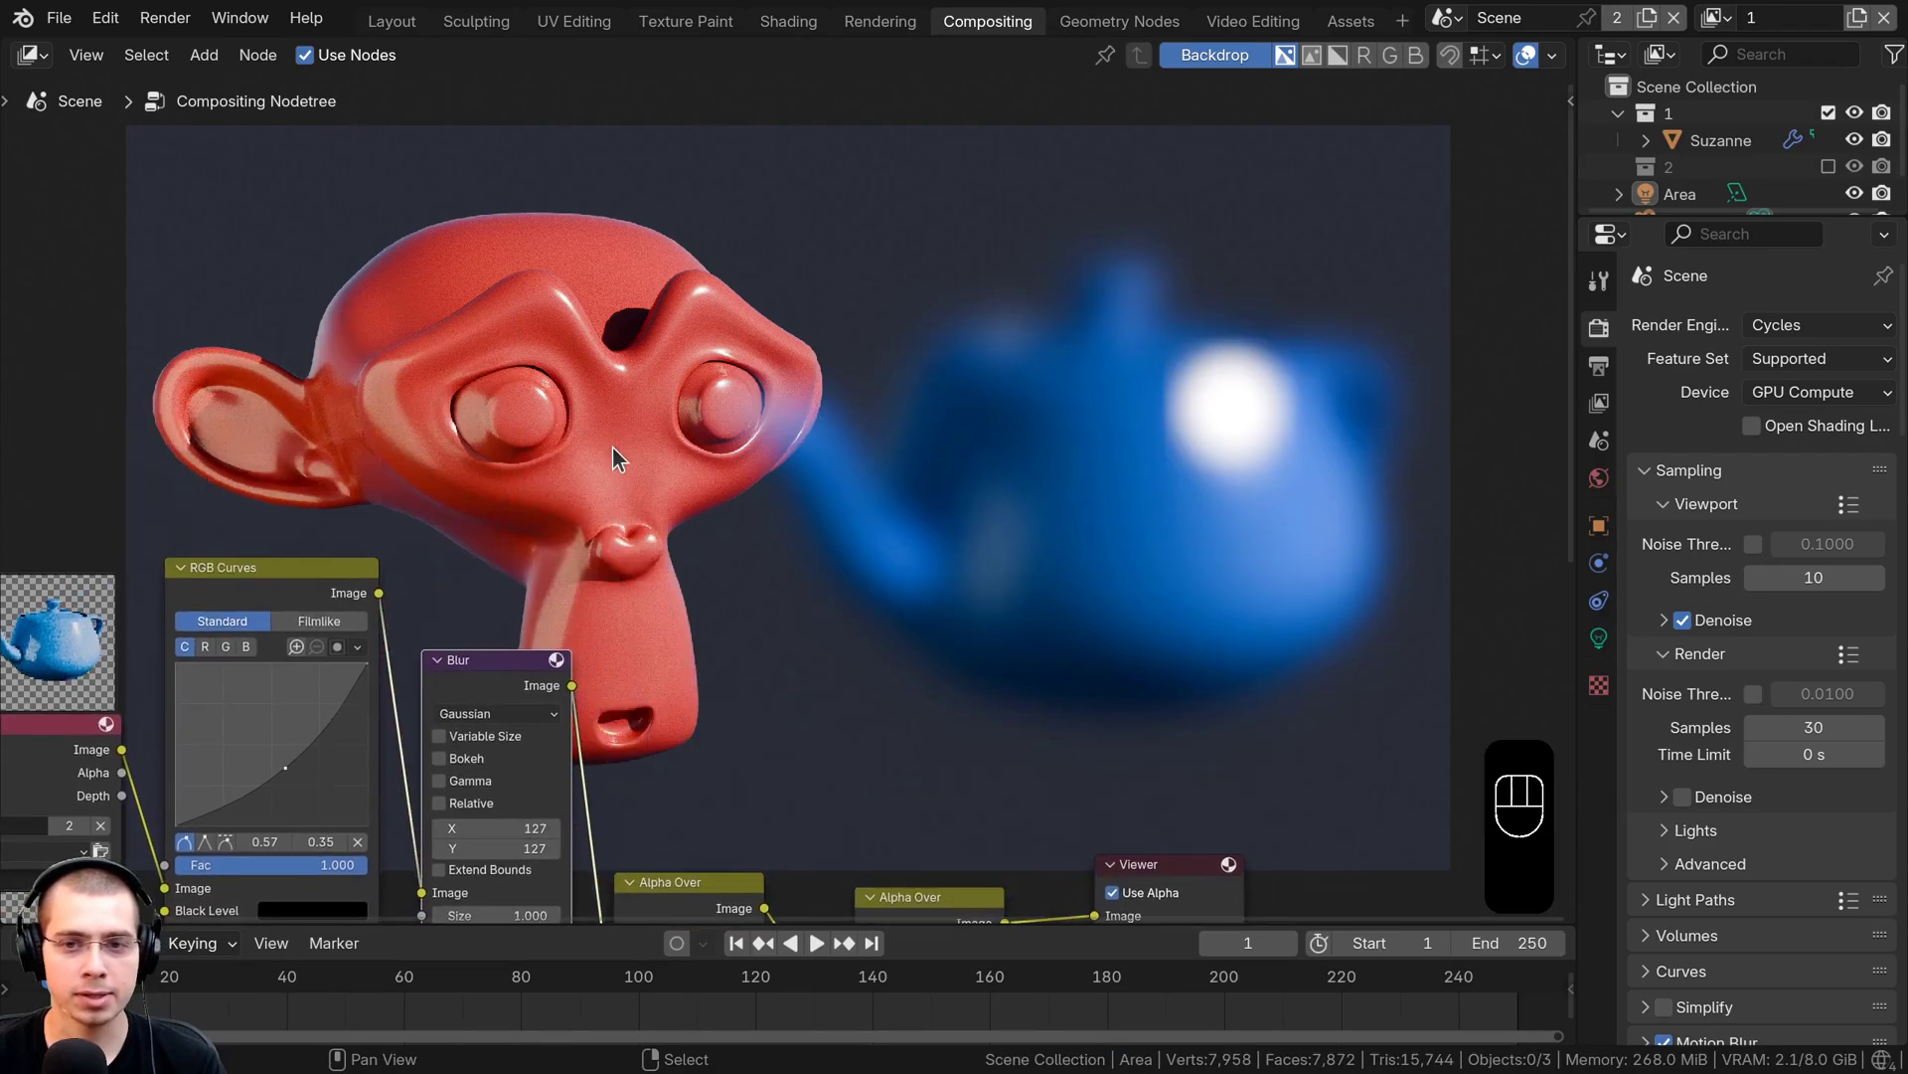
Delete the Blur and RGB Curves nodes while keeping the teapot layer connected to the Alpha Over
{"action": "middle_click_drag", "start_coordinate": [594, 627], "coordinate": [654, 480]}
{"action": "left_click", "coordinate": [511, 528]}
{"action": "key", "text": "ctrl+x"}
{"action": "key", "text": "ctrl+x"}
Insert a Glare node between the monkey's render layer and the first Alpha Over
{"action": "key", "text": "shift+a"}
{"action": "type", "text": "gl"}
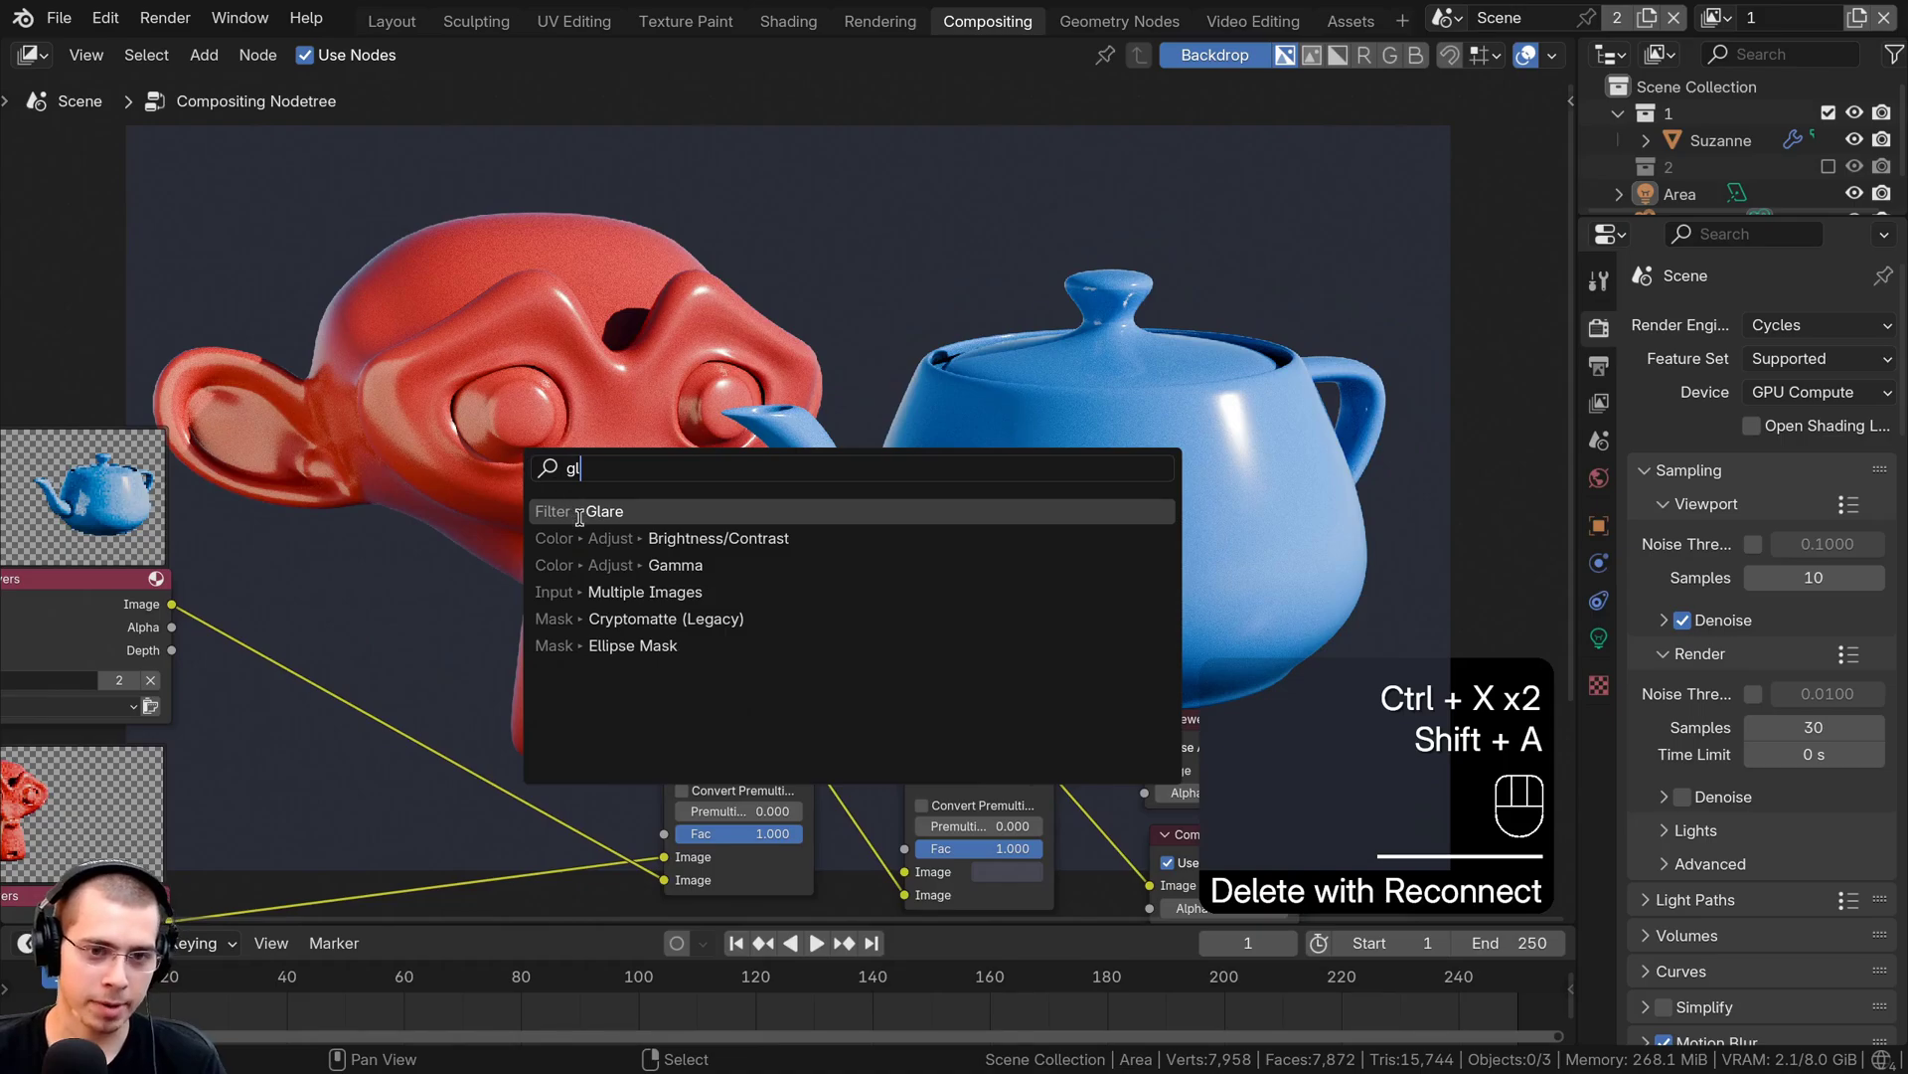
{"action": "left_click", "coordinate": [580, 514]}
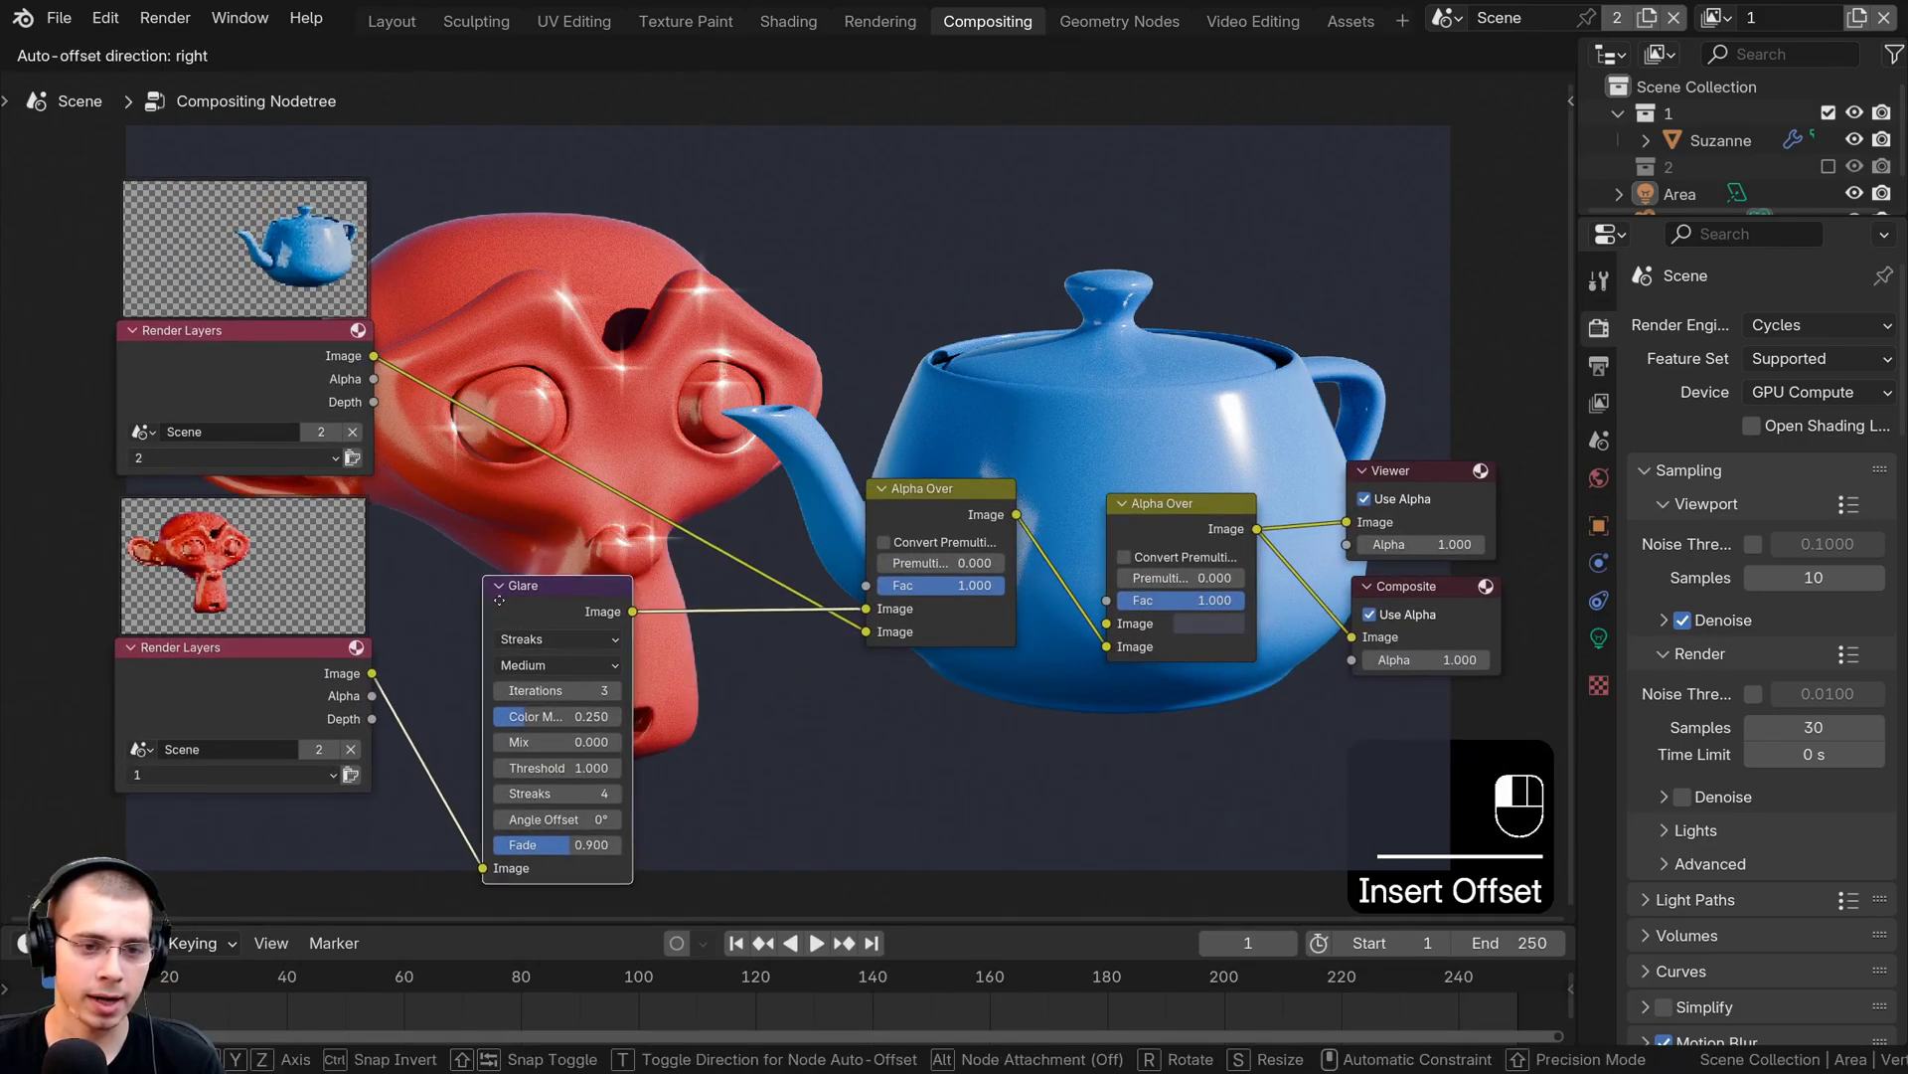
{"action": "left_click", "coordinate": [497, 592]}
Set the Glare type to Bloom with a threshold of 0.400 and shift the node slightly
{"action": "left_click", "coordinate": [542, 613]}
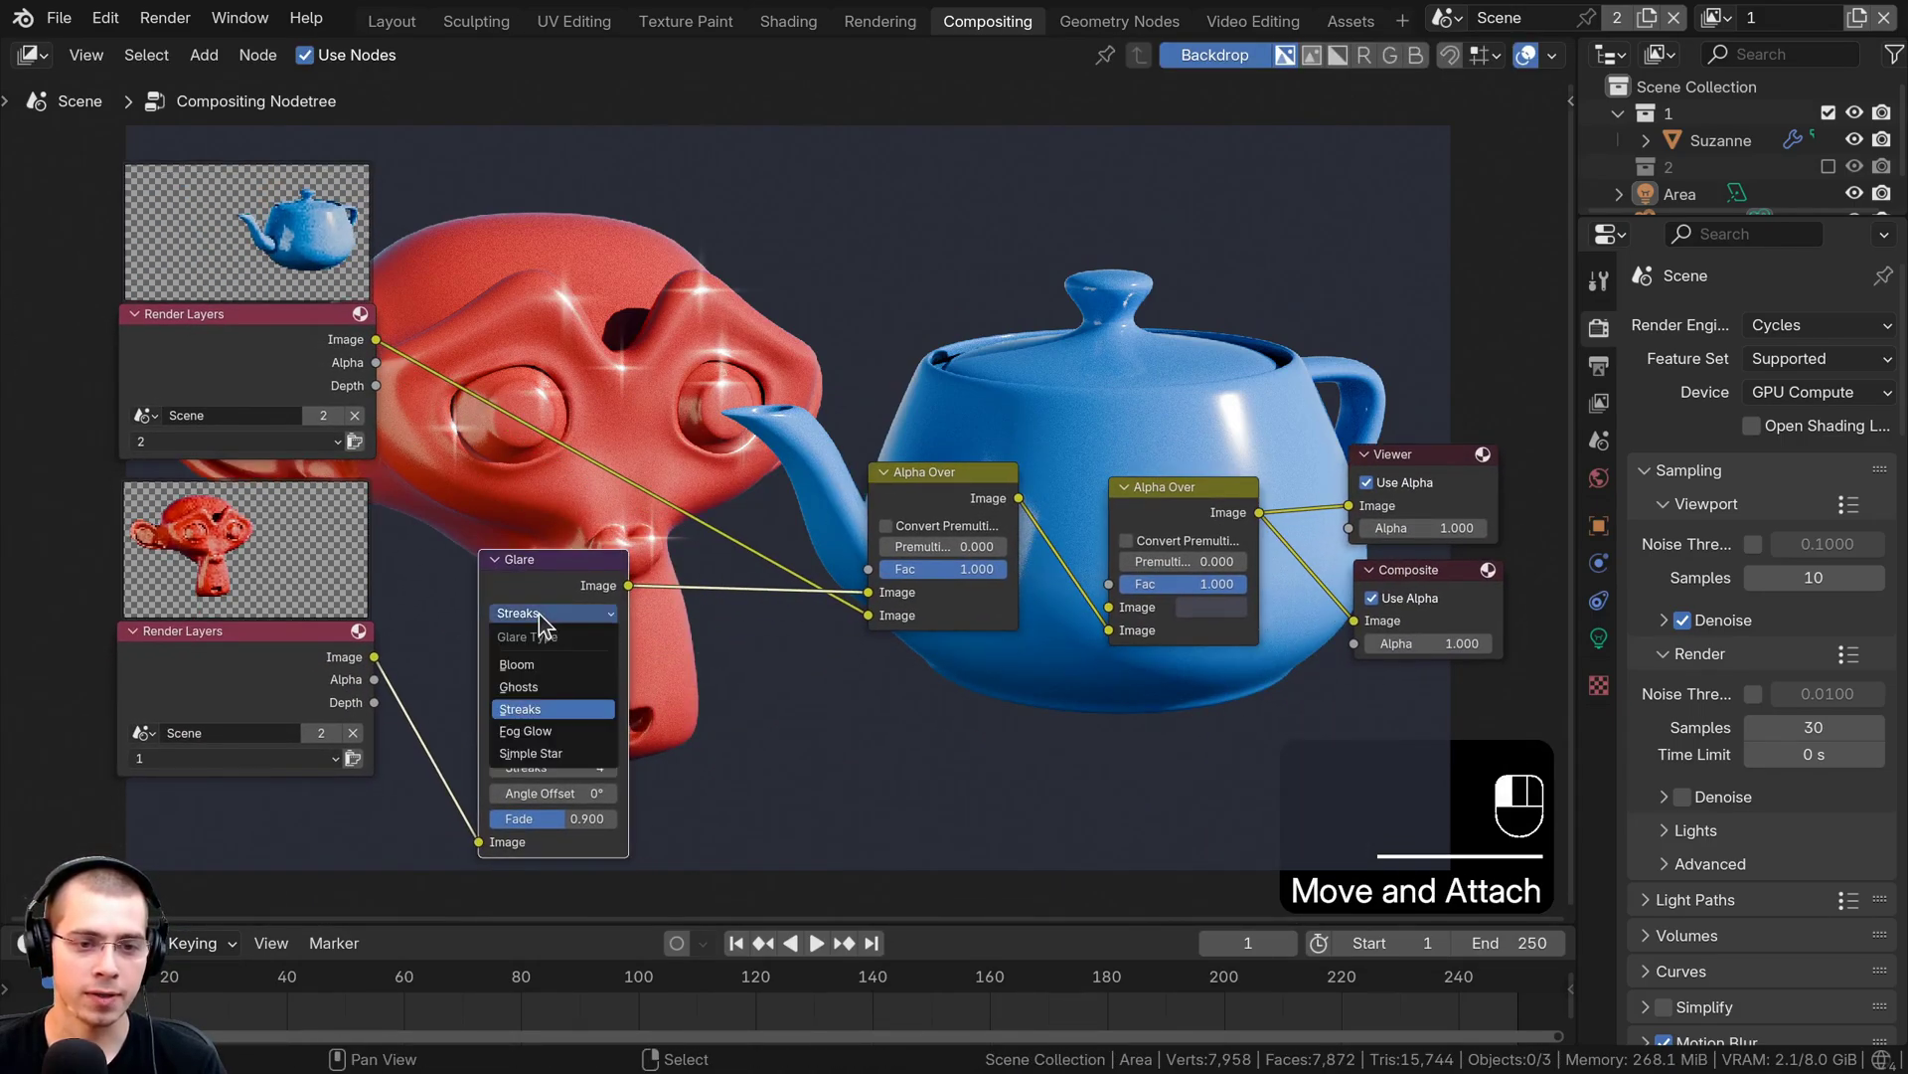
{"action": "left_click", "coordinate": [541, 674]}
{"action": "left_click_drag", "start_coordinate": [552, 690], "coordinate": [487, 689], "text": "shift"}
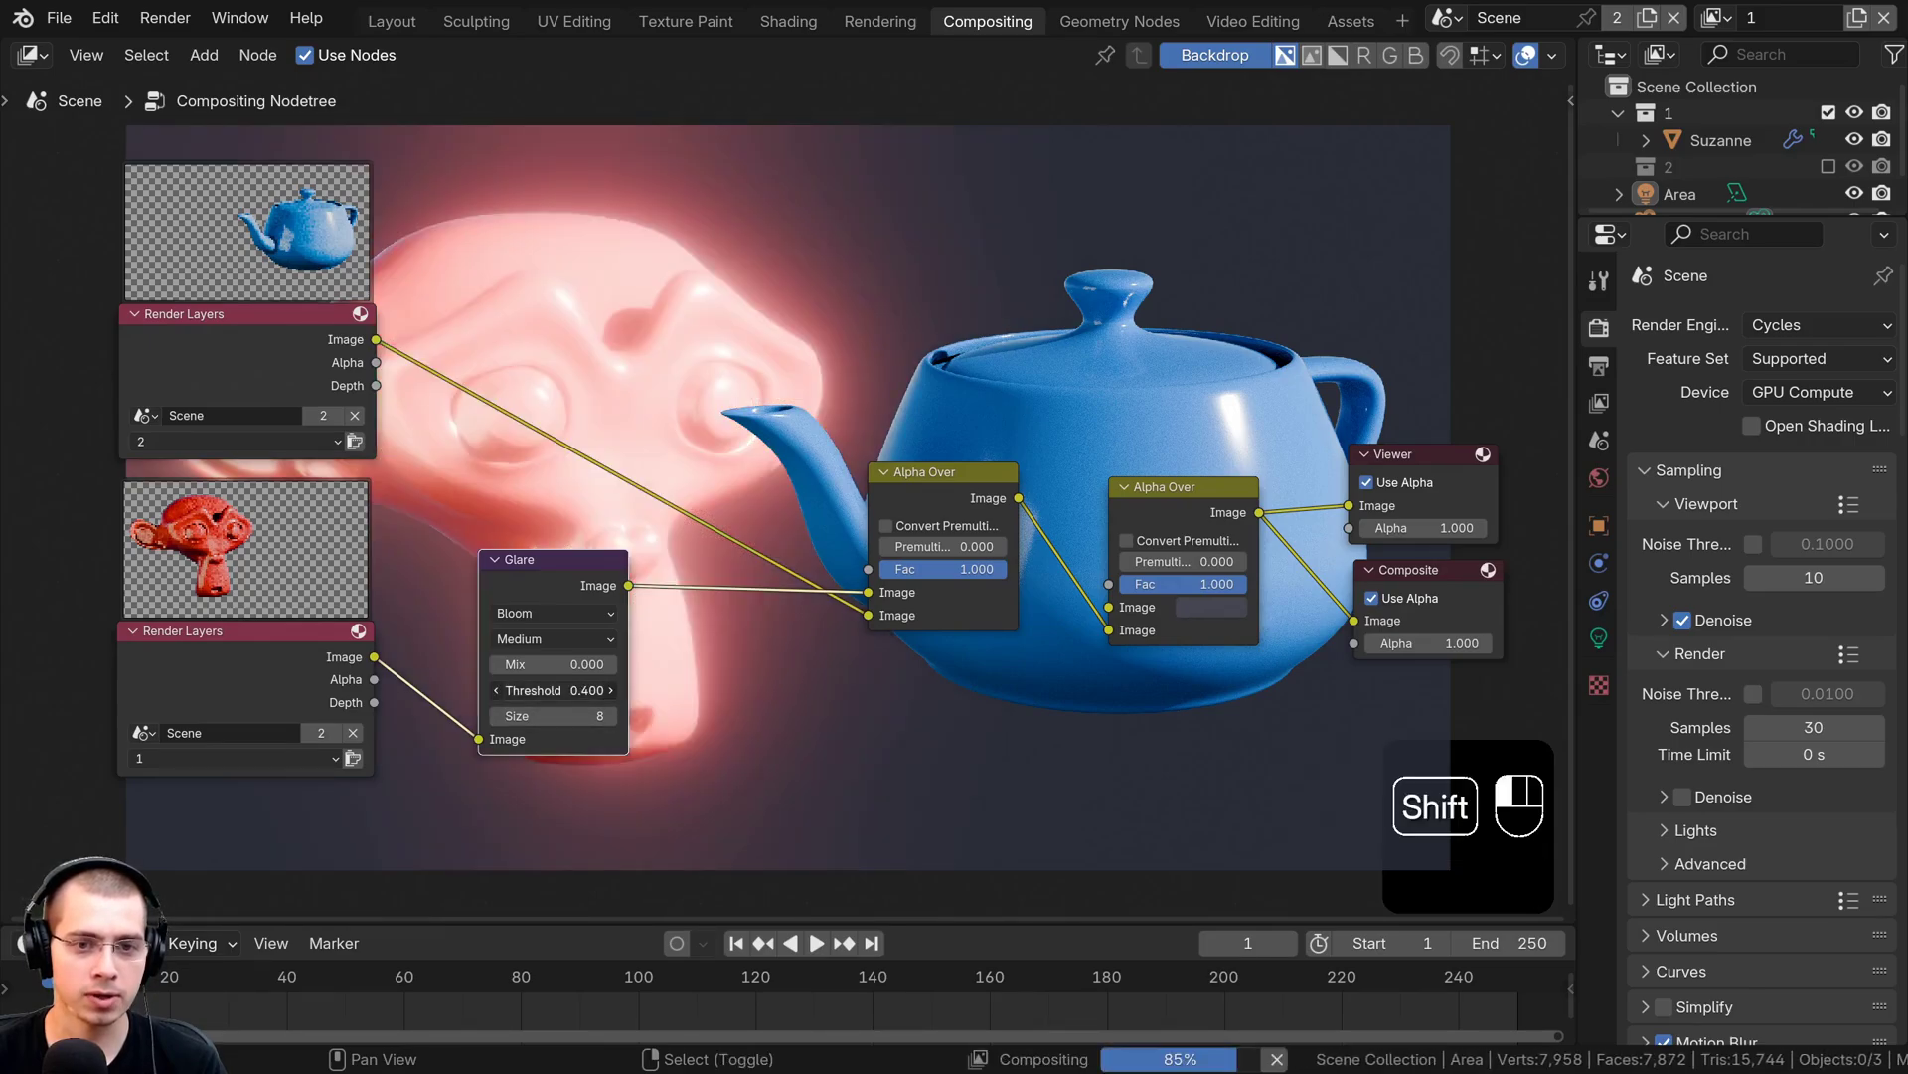
{"action": "middle_click_drag", "start_coordinate": [743, 420], "coordinate": [608, 675]}
{"action": "middle_click_drag", "start_coordinate": [568, 445], "coordinate": [535, 534]}
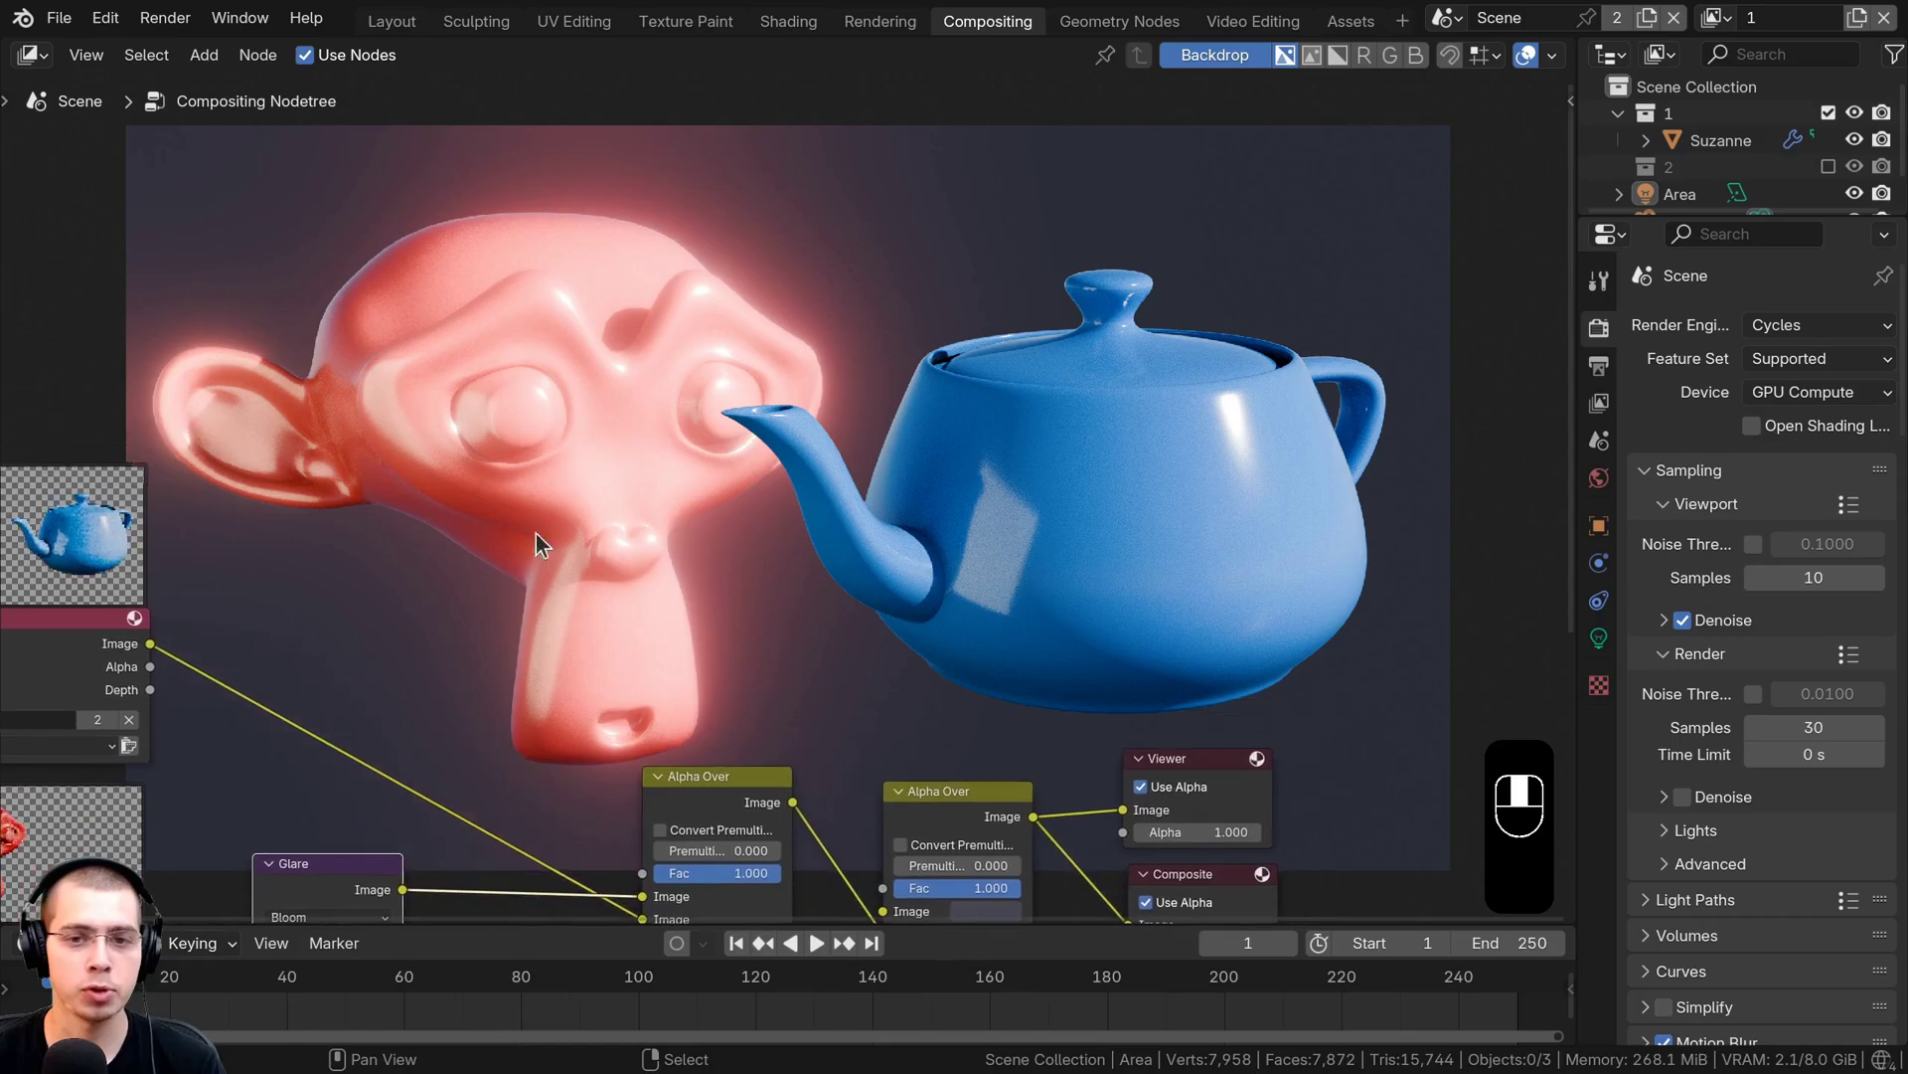
{"action": "scroll", "coordinate": [1000, 666], "scroll_direction": "down", "scroll_amount": 2}
{"action": "middle_click_drag", "start_coordinate": [425, 821], "coordinate": [475, 735]}
{"action": "key", "text": "a"}
{"action": "key", "text": "a"}
{"action": "left_click_drag", "start_coordinate": [475, 736], "coordinate": [460, 724]}
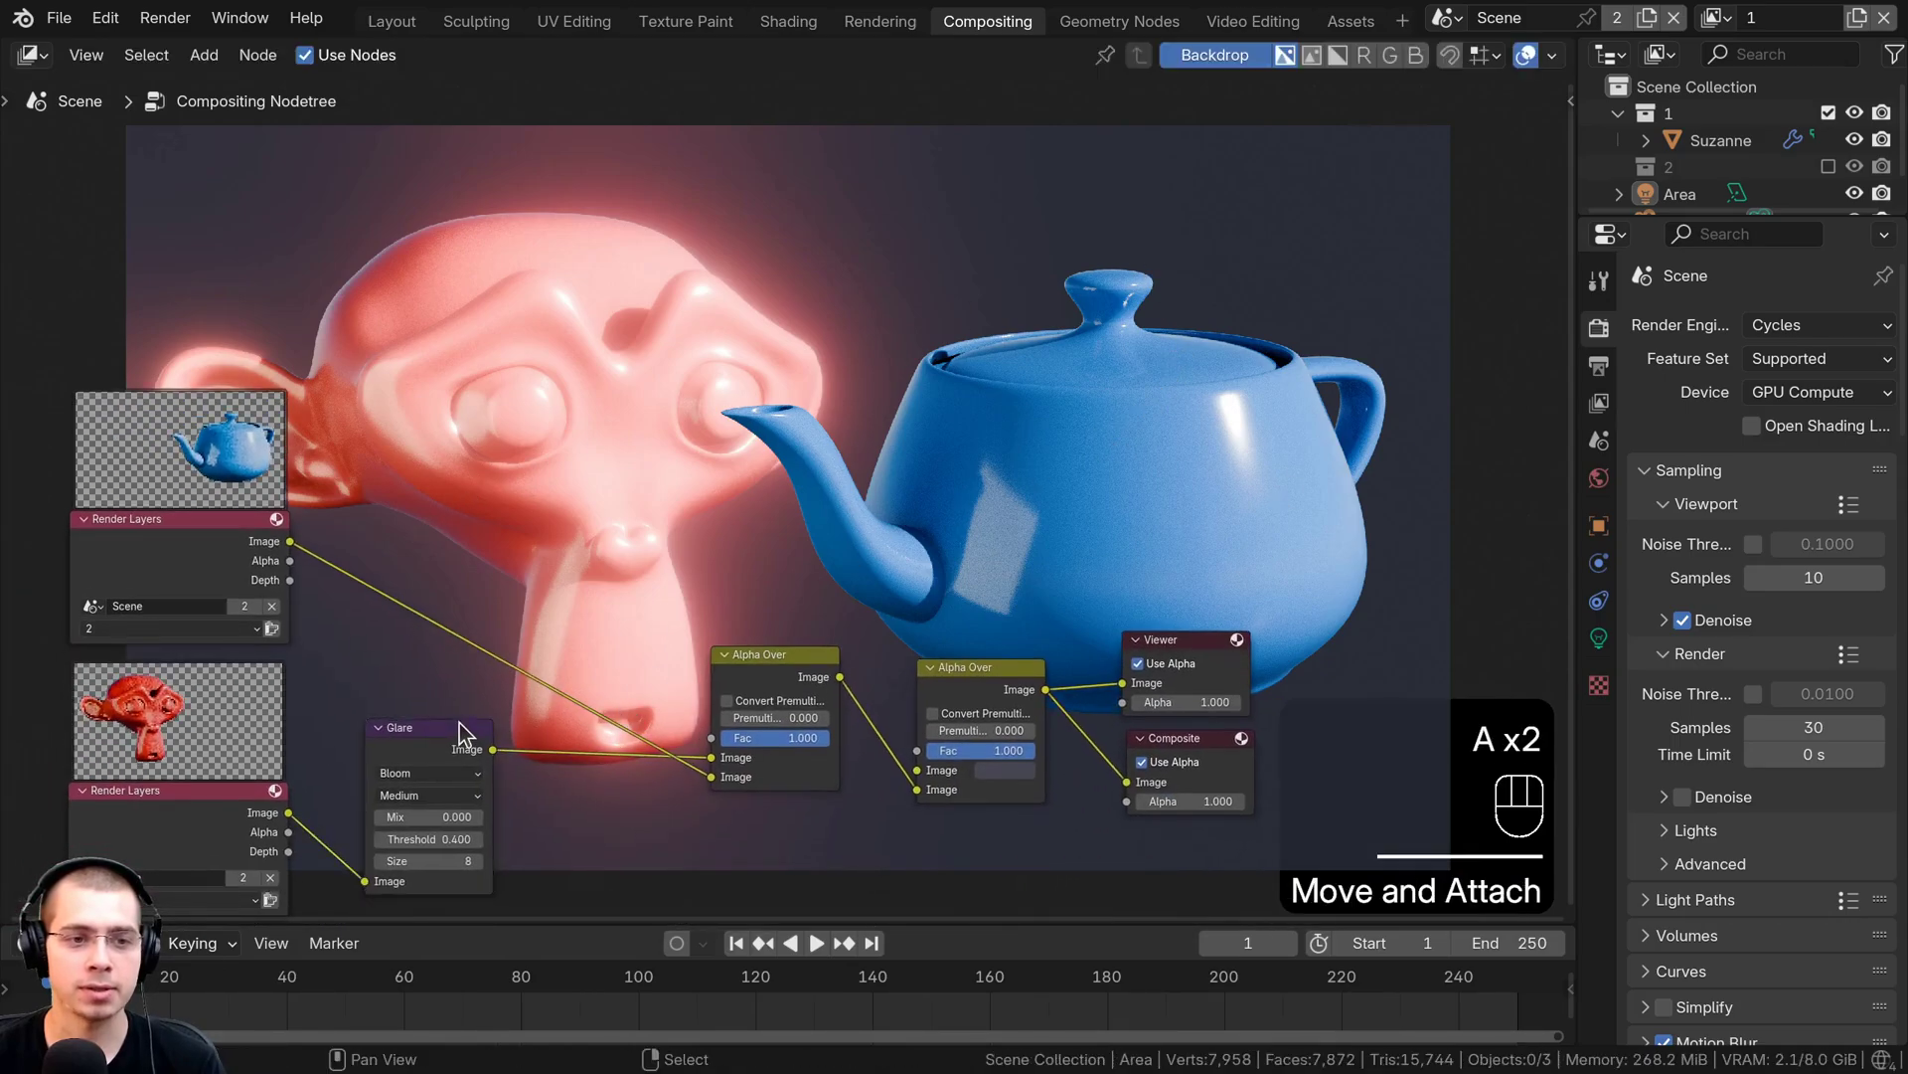
Insert a Transform node between the teapot's render layer and the first Alpha Over
{"action": "key", "text": "shift+a"}
{"action": "left_click", "coordinate": [638, 430]}
{"action": "type", "text": "tra"}
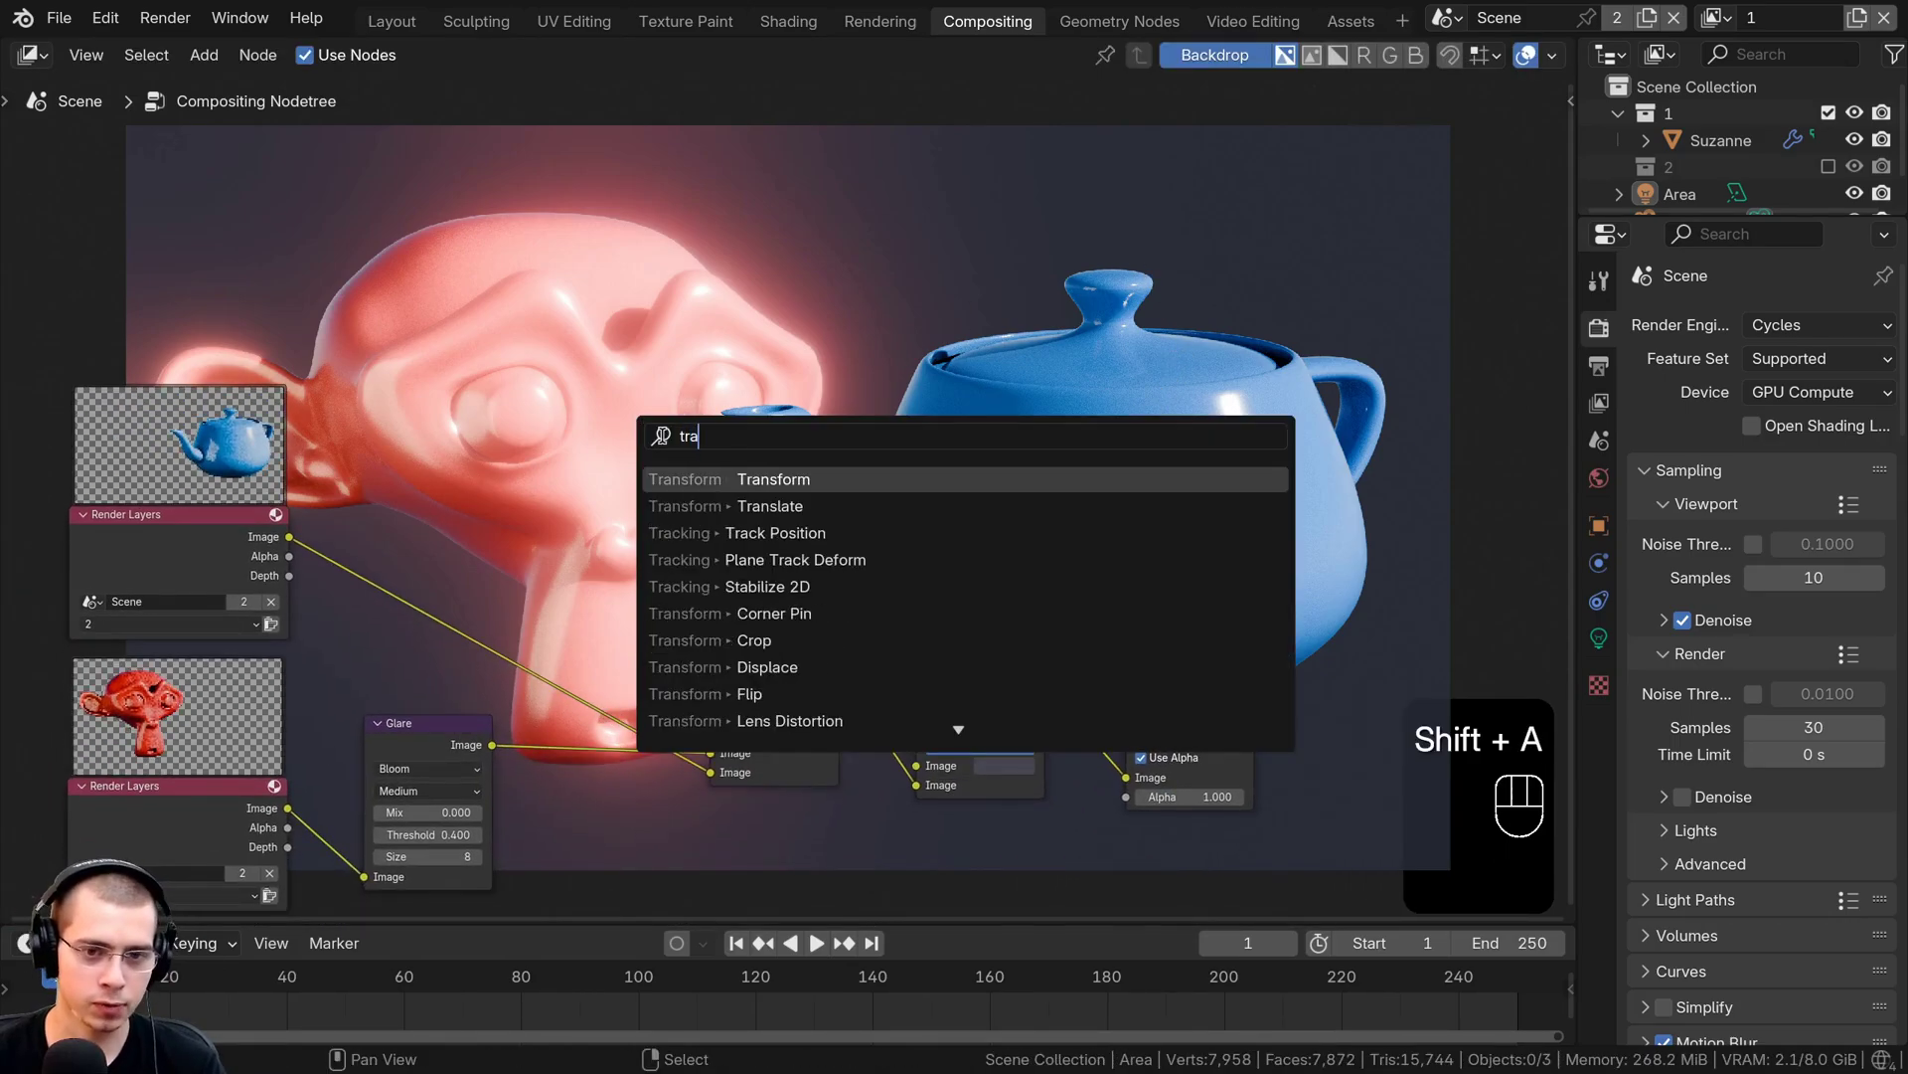
{"action": "left_click", "coordinate": [736, 478]}
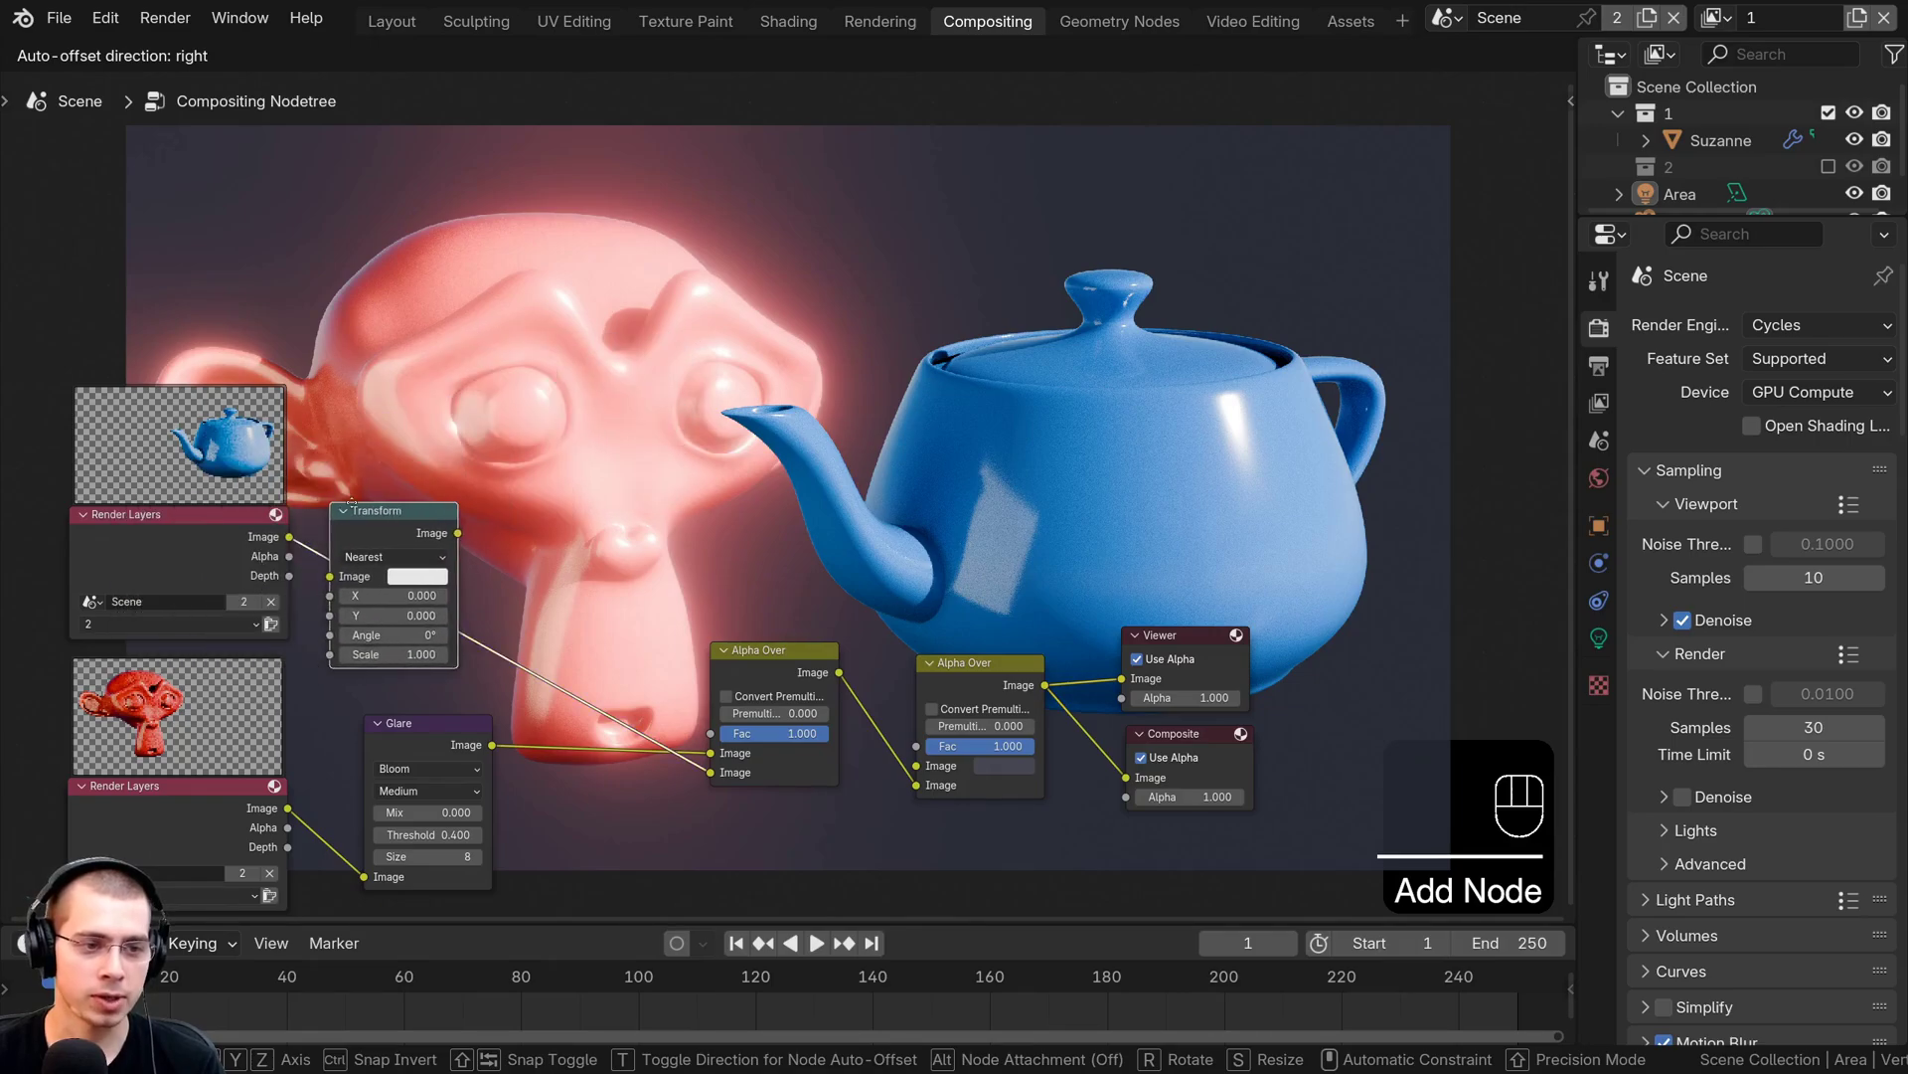
{"action": "left_click", "coordinate": [406, 511]}
Try out the Transform node's X, Y, angle and scale values on the teapot layer, cancelling each change
{"action": "scroll", "coordinate": [513, 661], "scroll_direction": "up", "scroll_amount": 2}
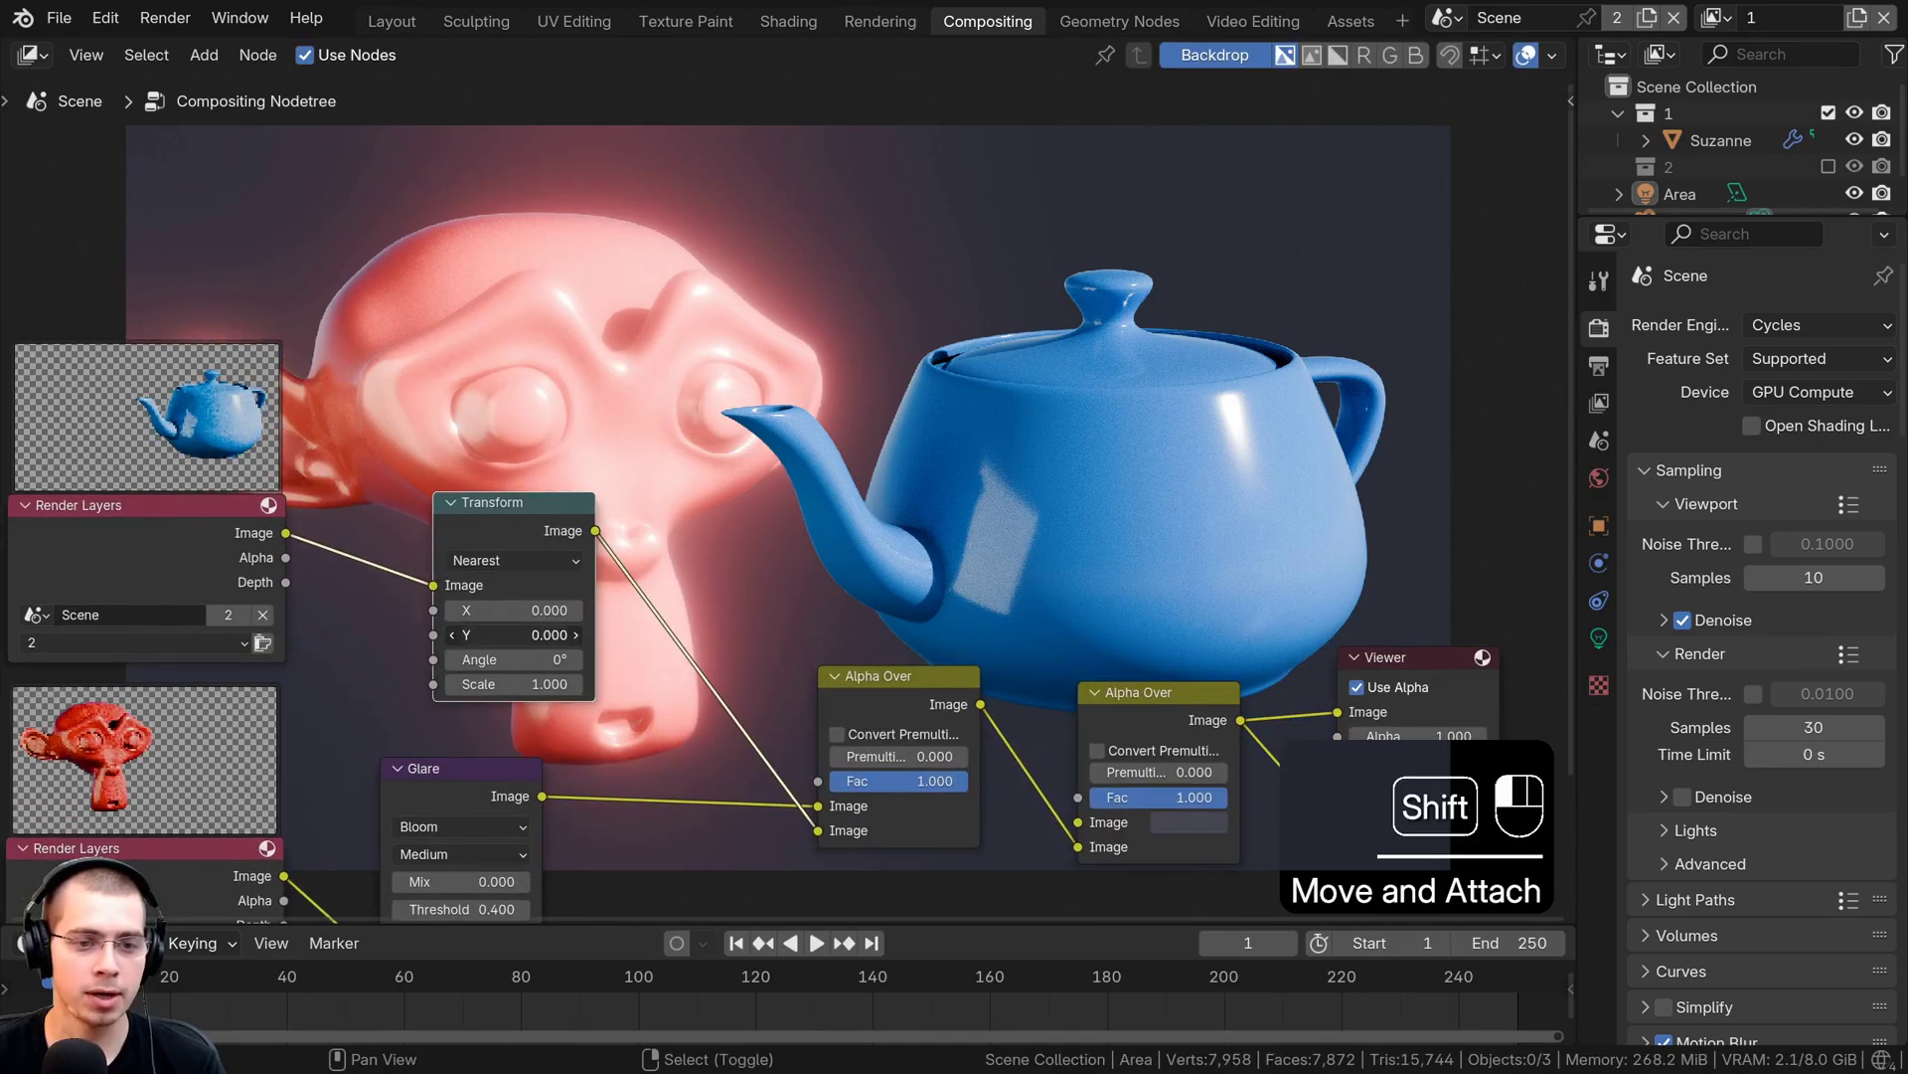
{"action": "left_click_drag", "start_coordinate": [512, 634], "coordinate": [644, 684], "text": "shift"}
{"action": "right_click", "coordinate": [565, 634]}
{"action": "right_click", "coordinate": [537, 611]}
{"action": "right_click", "coordinate": [552, 659]}
{"action": "right_click", "coordinate": [513, 684]}
{"action": "middle_click_drag", "start_coordinate": [781, 129], "coordinate": [676, 284]}
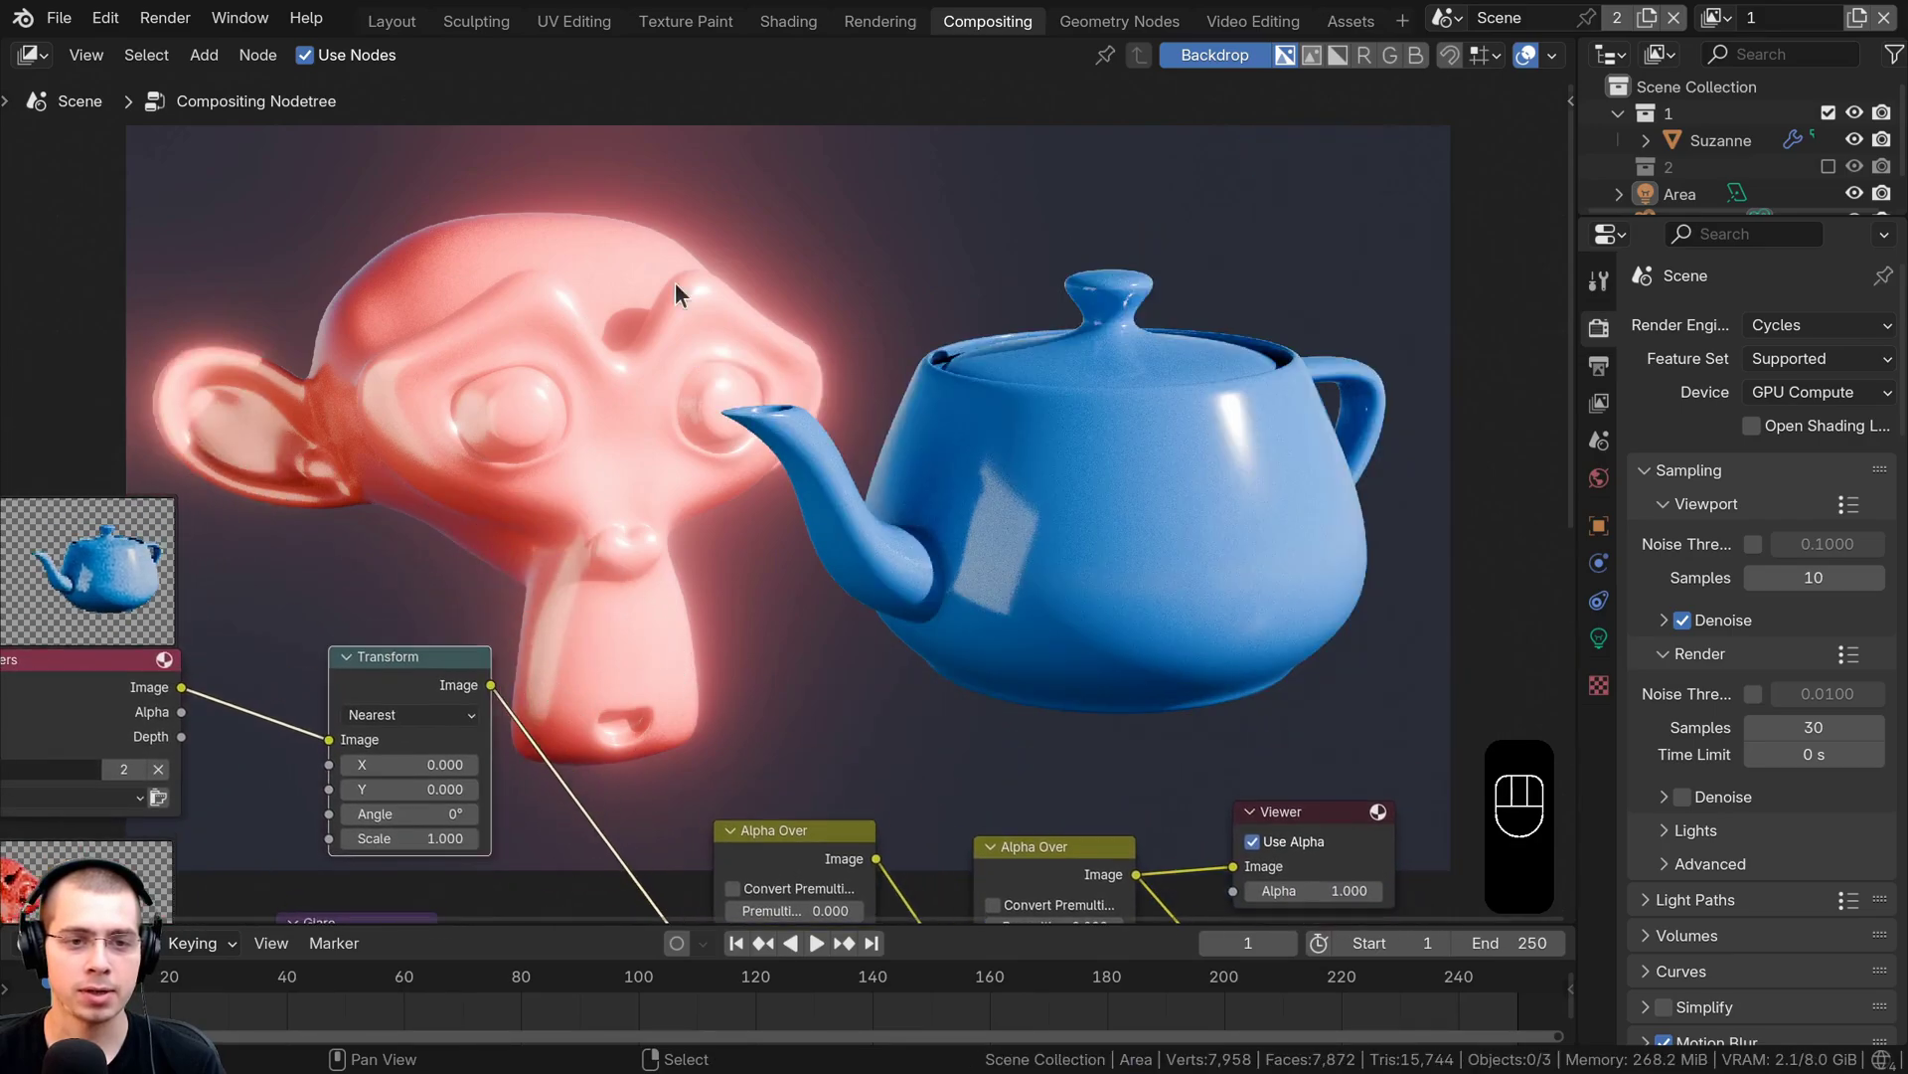
{"action": "scroll", "coordinate": [676, 283], "scroll_direction": "down", "scroll_amount": 3}
{"action": "middle_click_drag", "start_coordinate": [491, 439], "coordinate": [443, 171]}
{"action": "key", "text": "a"}
{"action": "middle_click_drag", "start_coordinate": [405, 501], "coordinate": [523, 575]}
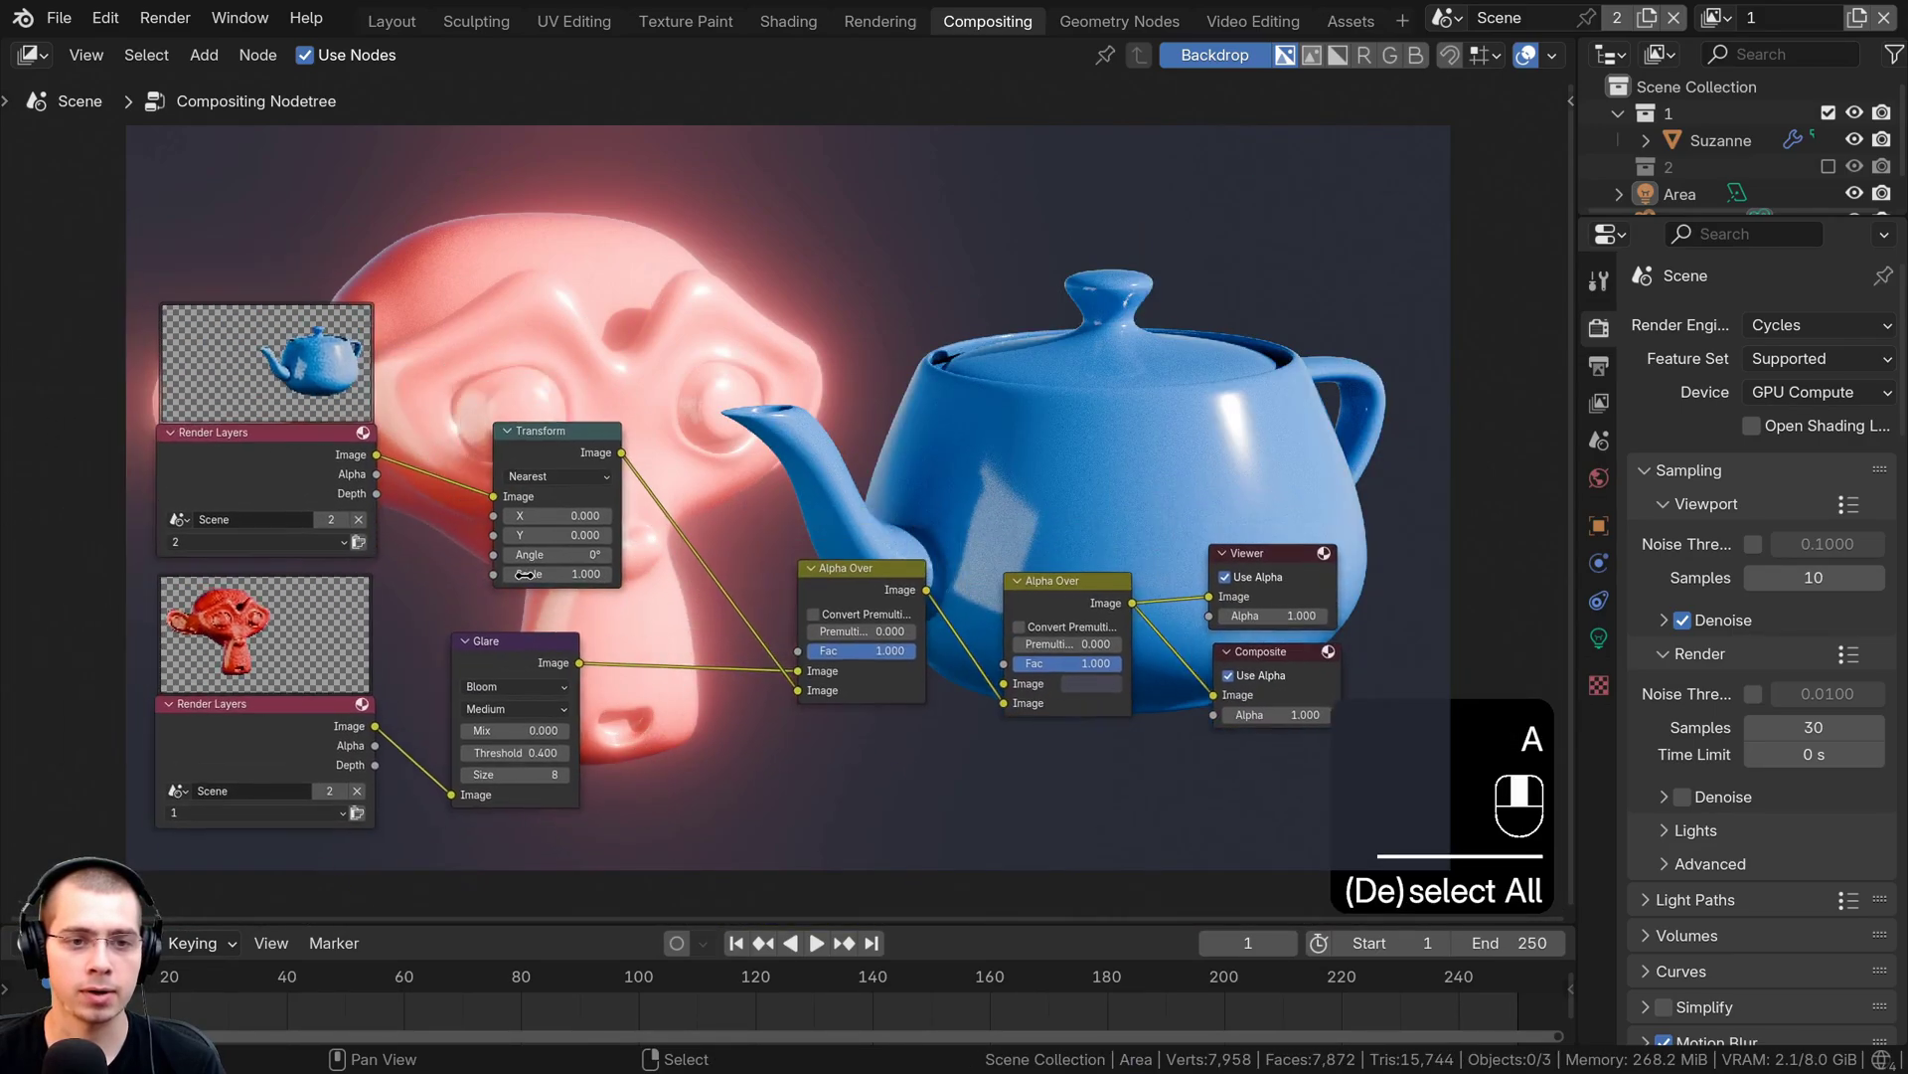